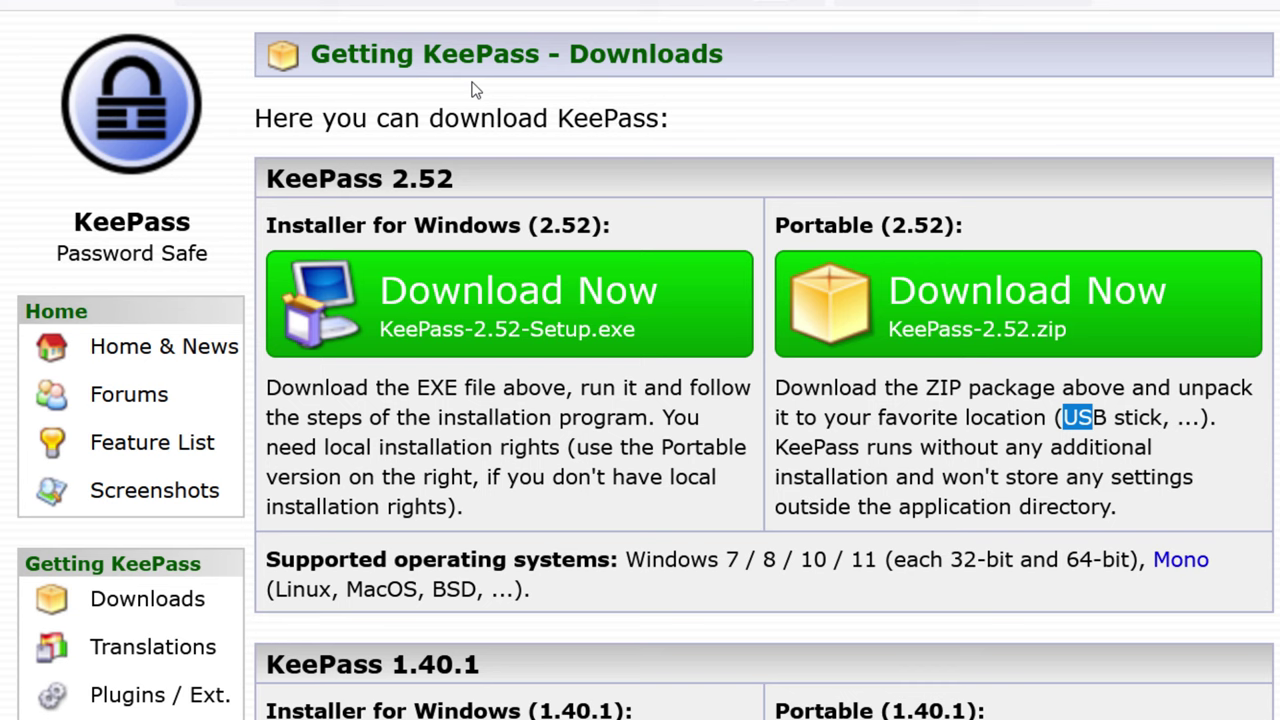
# Download KeePass-2.52-Setup.exe and check the Firefox version in About Firefox
pyautogui.click(1087, 421)
pyautogui.click(484, 331)
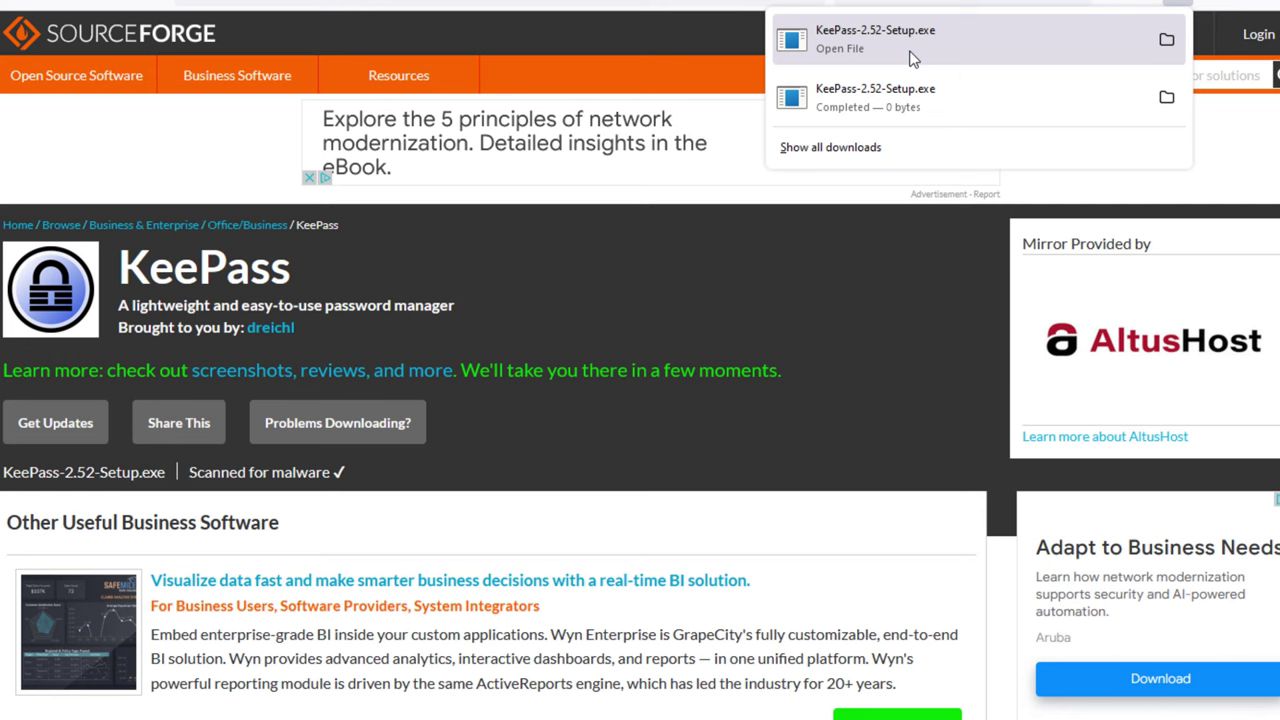
pyautogui.hotkey('alt', 'h')
pyautogui.press('Up')
pyautogui.press('Return')
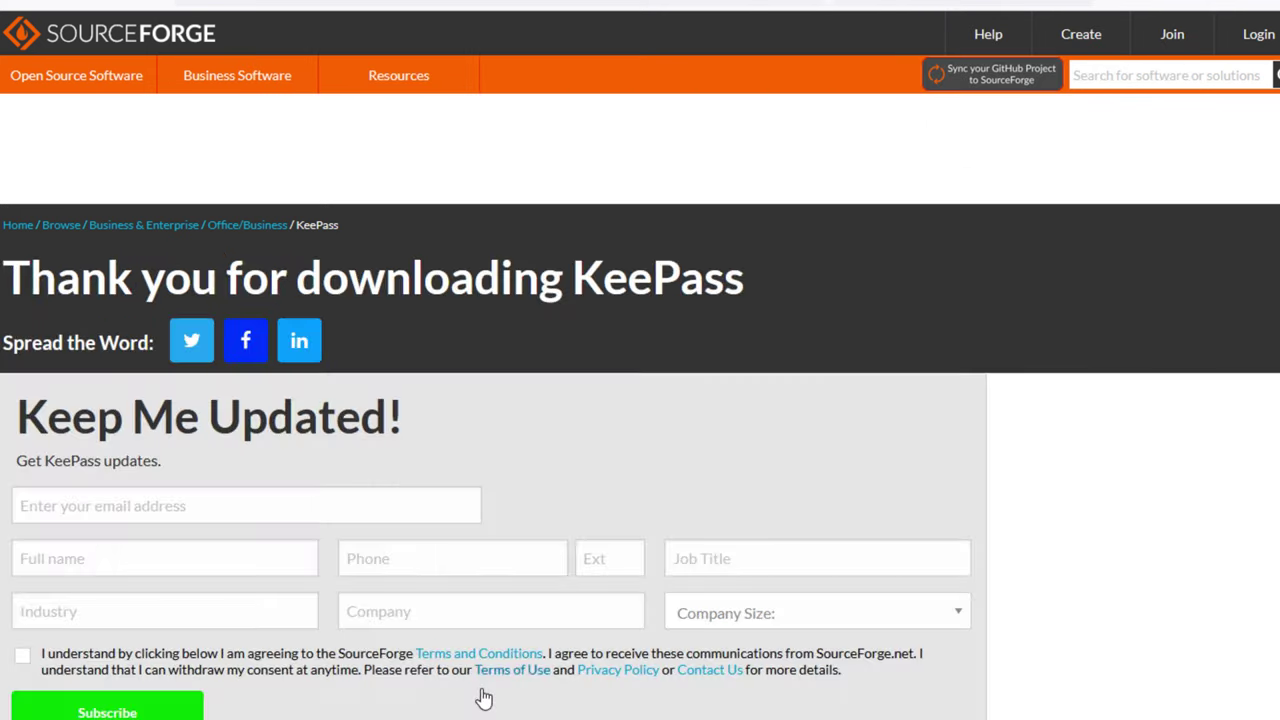
pyautogui.click(972, 410)
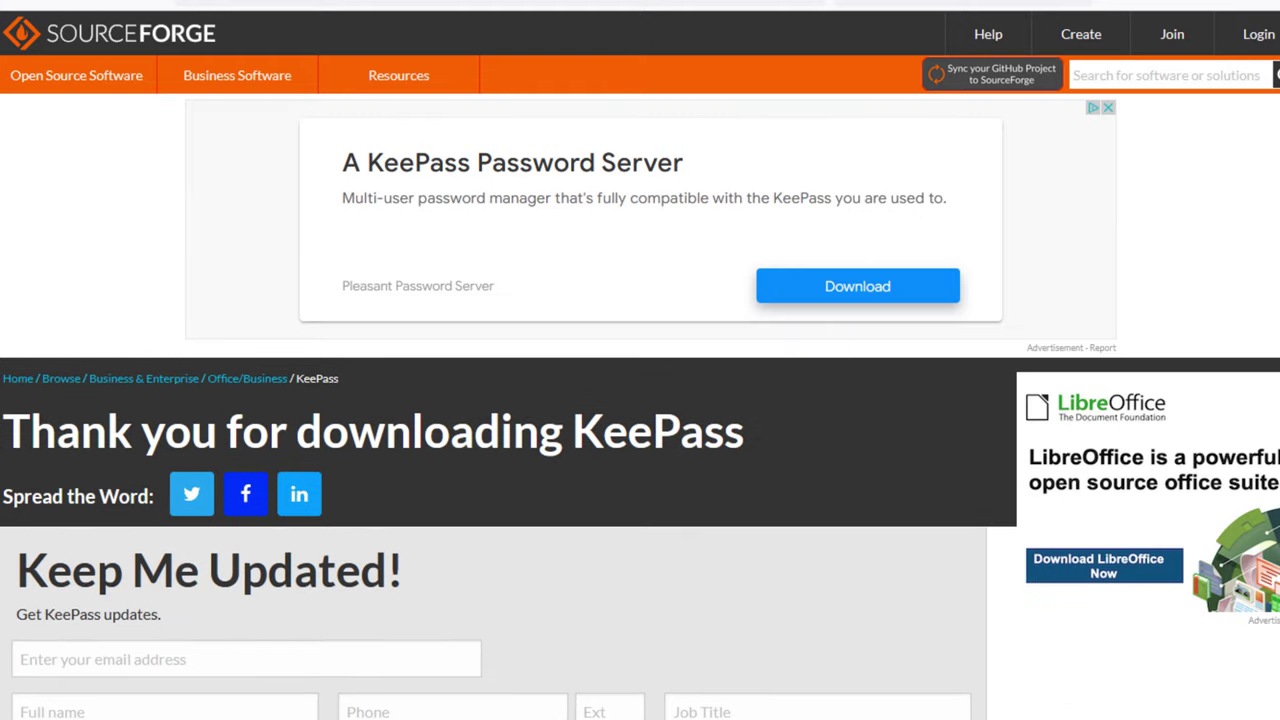
# Show KeePass-2.52-Setup.exe in its folder, then run it from the downloads list
pyautogui.click(1170, 4)
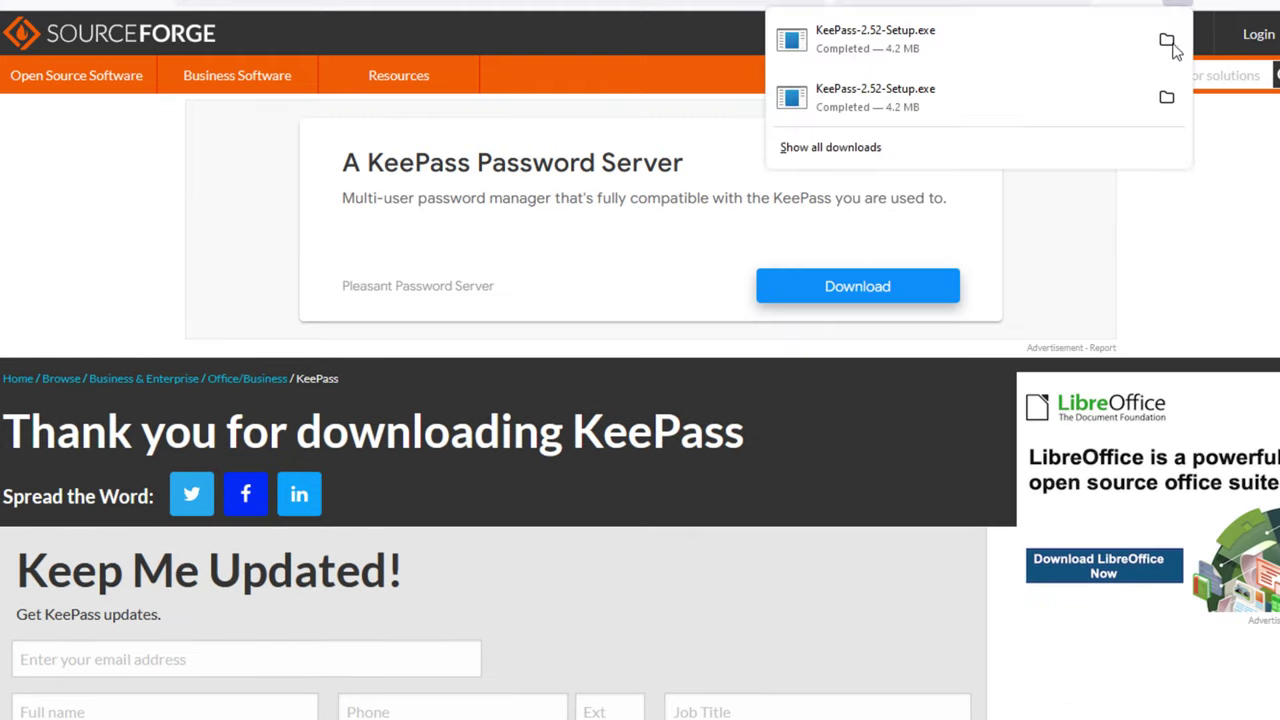
pyautogui.click(1166, 42)
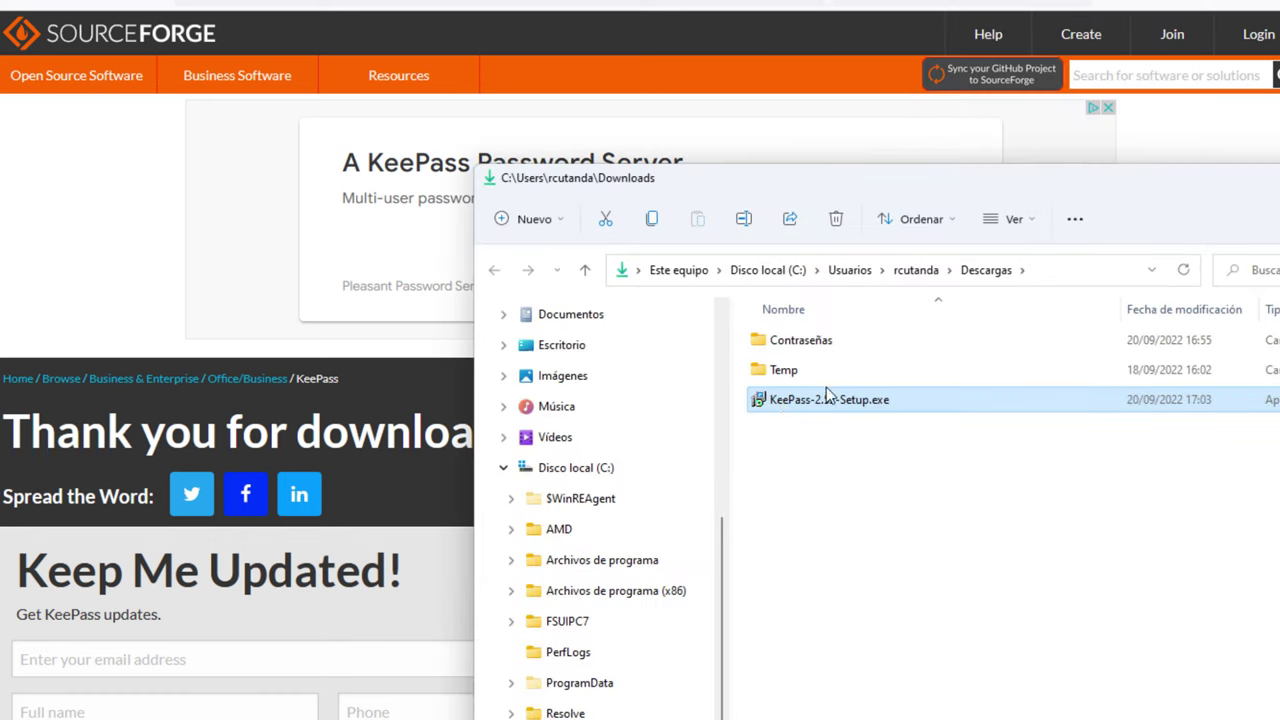
pyautogui.click(1170, 4)
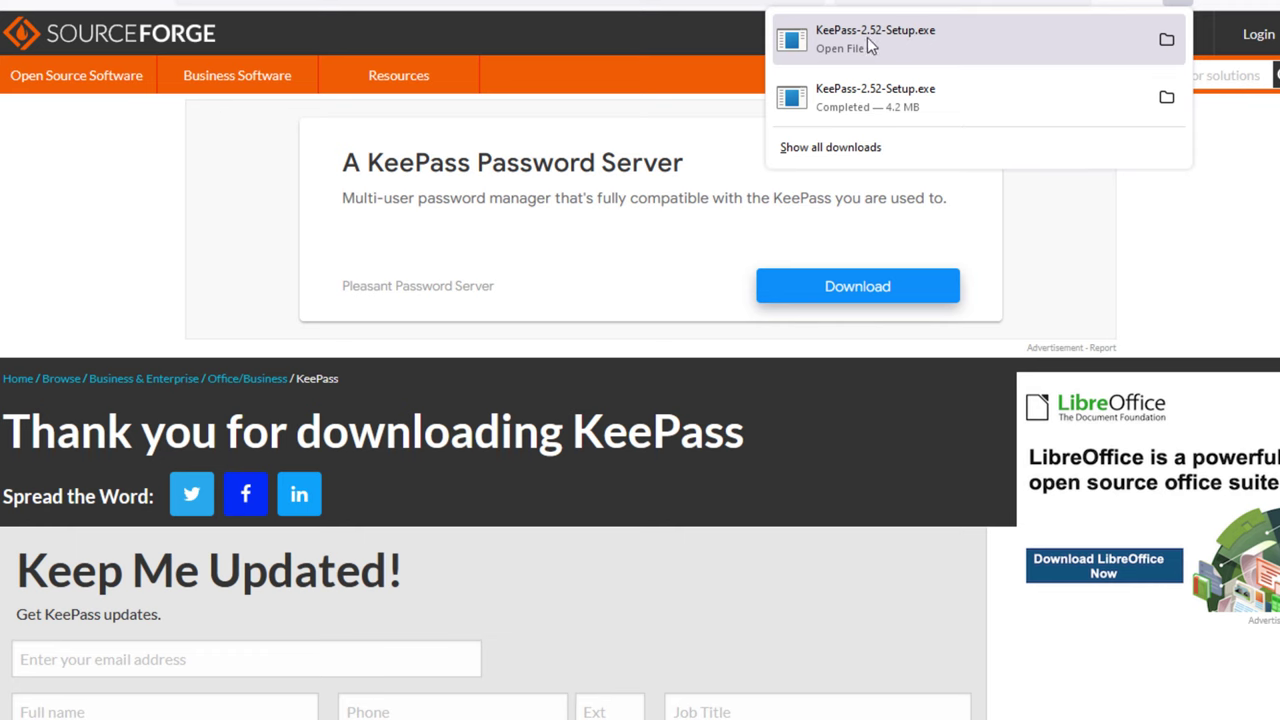
pyautogui.click(853, 44)
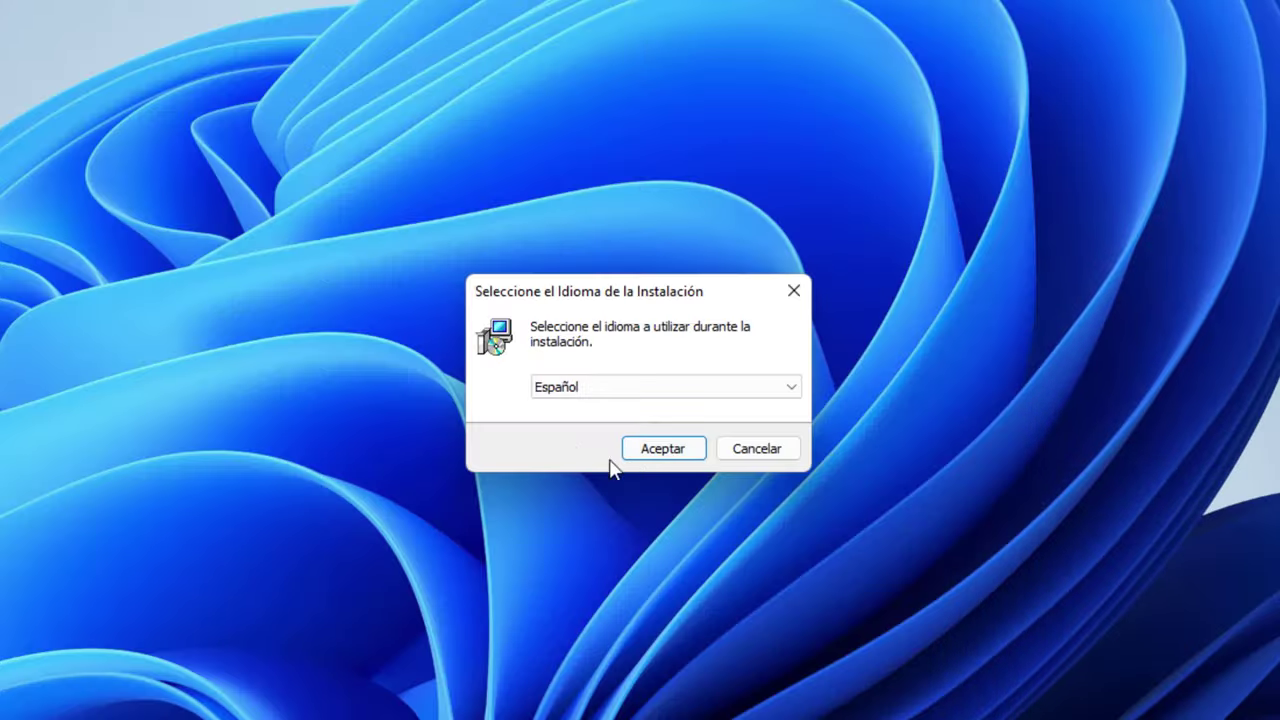
# Choose Español, accept the licence and keep the default installation folder
pyautogui.click(674, 450)
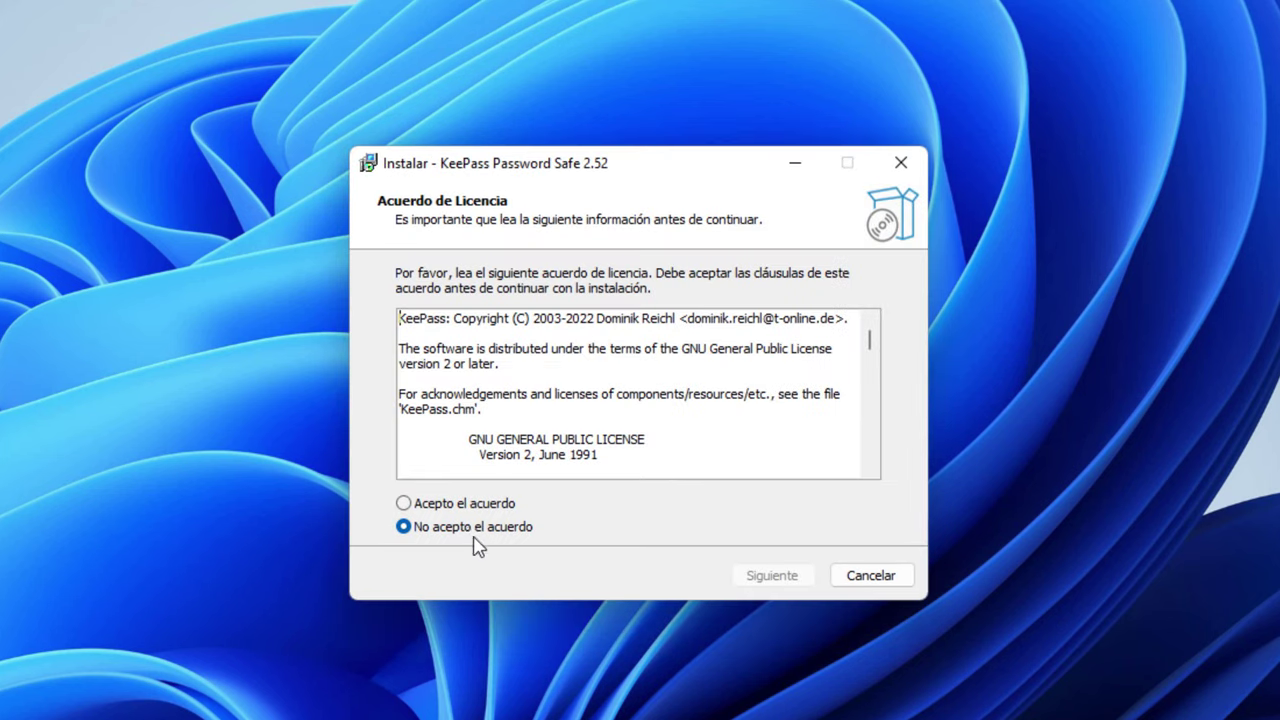
pyautogui.click(463, 507)
pyautogui.click(775, 575)
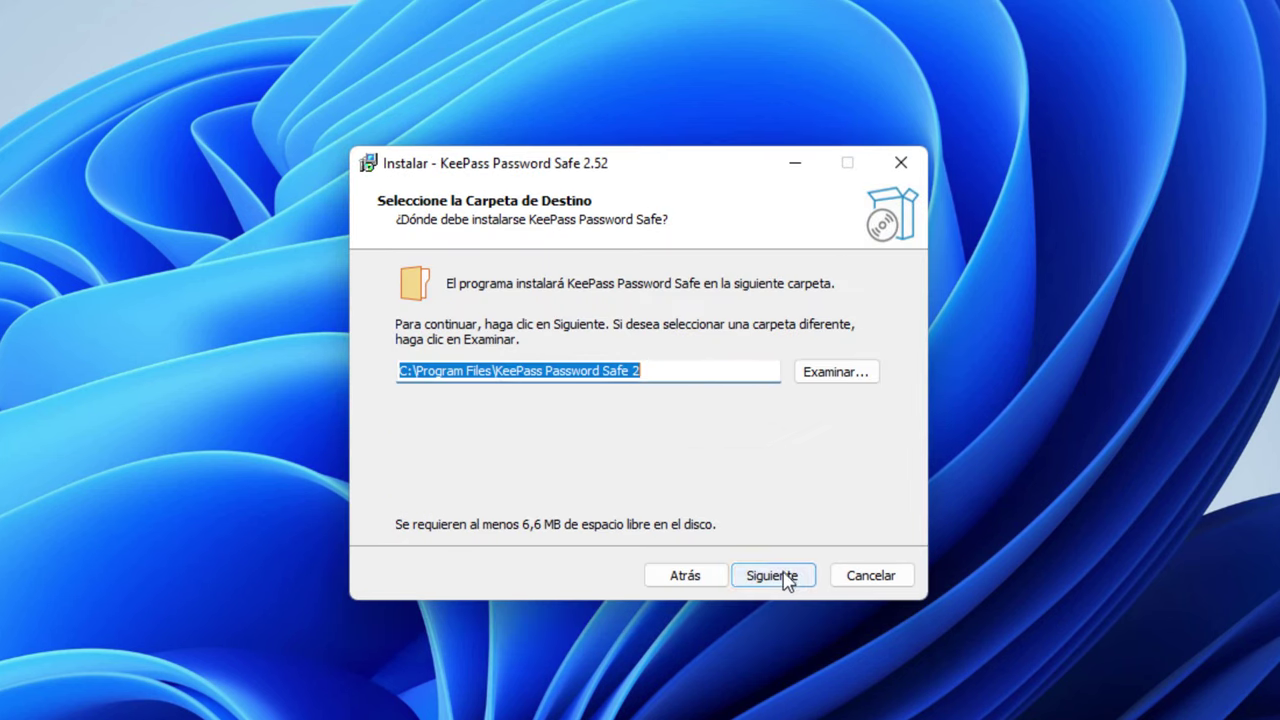
pyautogui.click(778, 578)
pyautogui.click(778, 578)
pyautogui.click(730, 500)
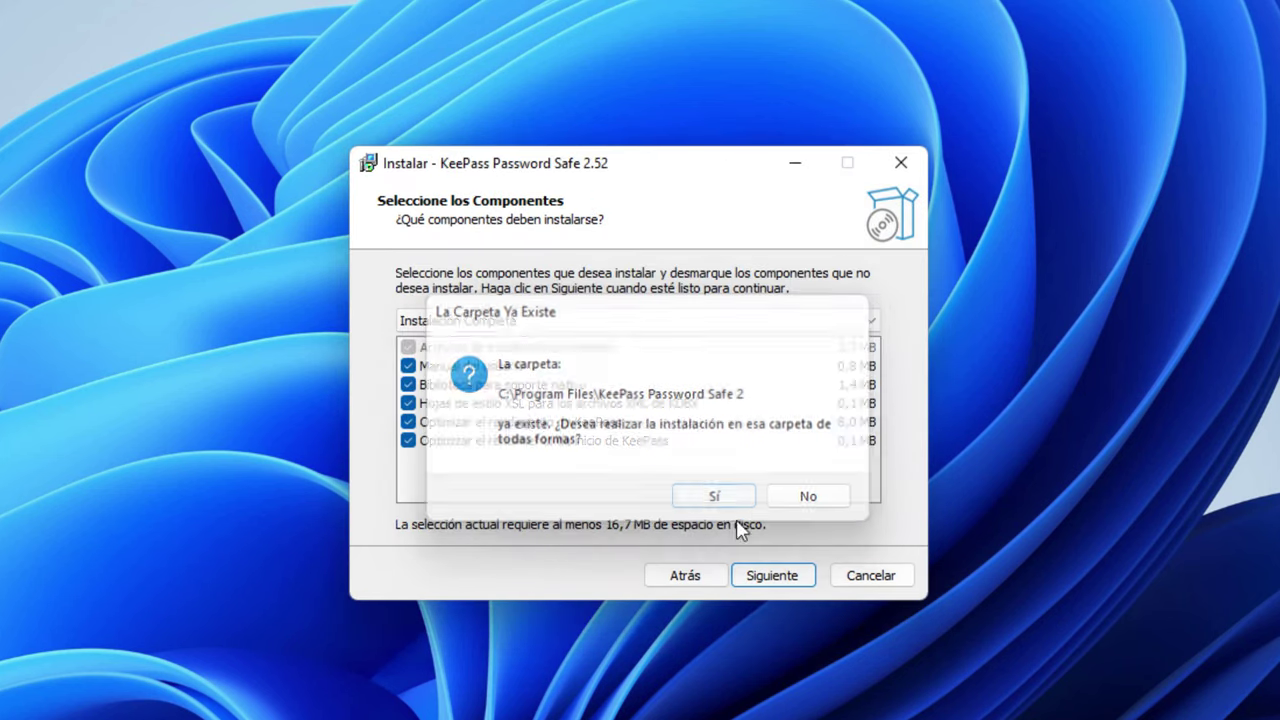
# Install with default components and tasks, then finish without running KeePass
pyautogui.click(777, 580)
pyautogui.click(778, 580)
pyautogui.click(773, 578)
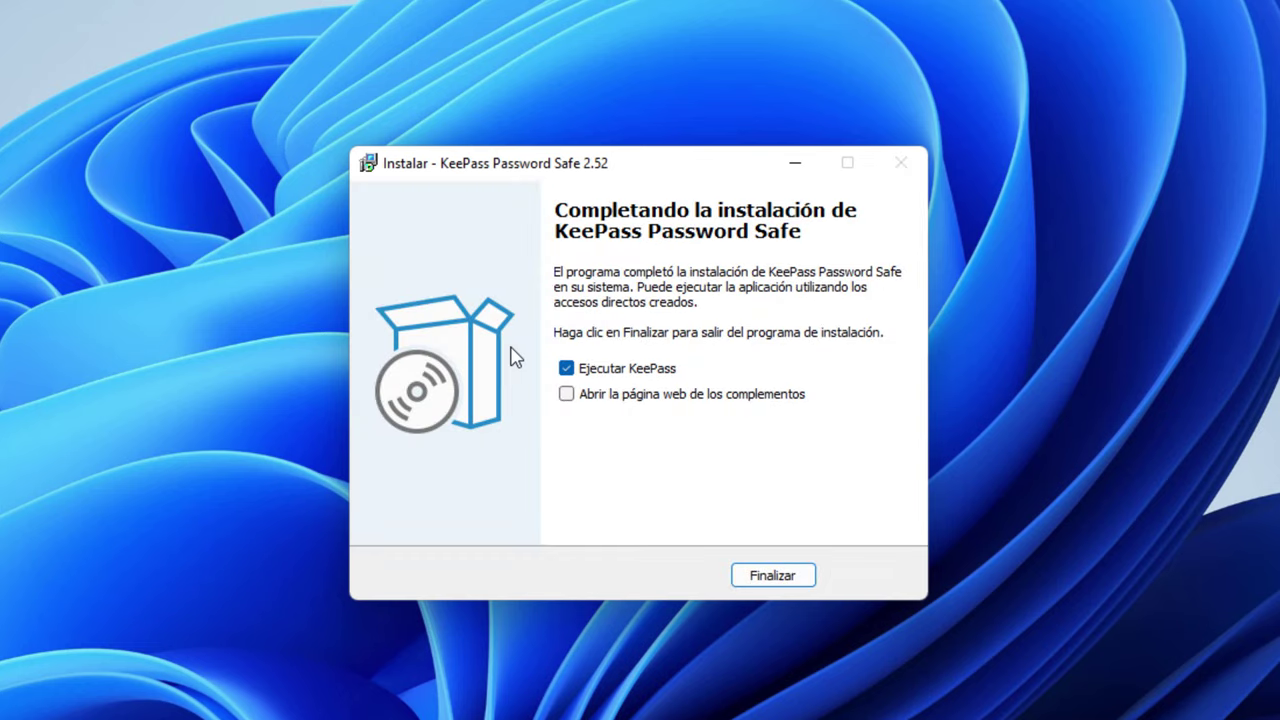
pyautogui.click(574, 372)
pyautogui.click(771, 577)
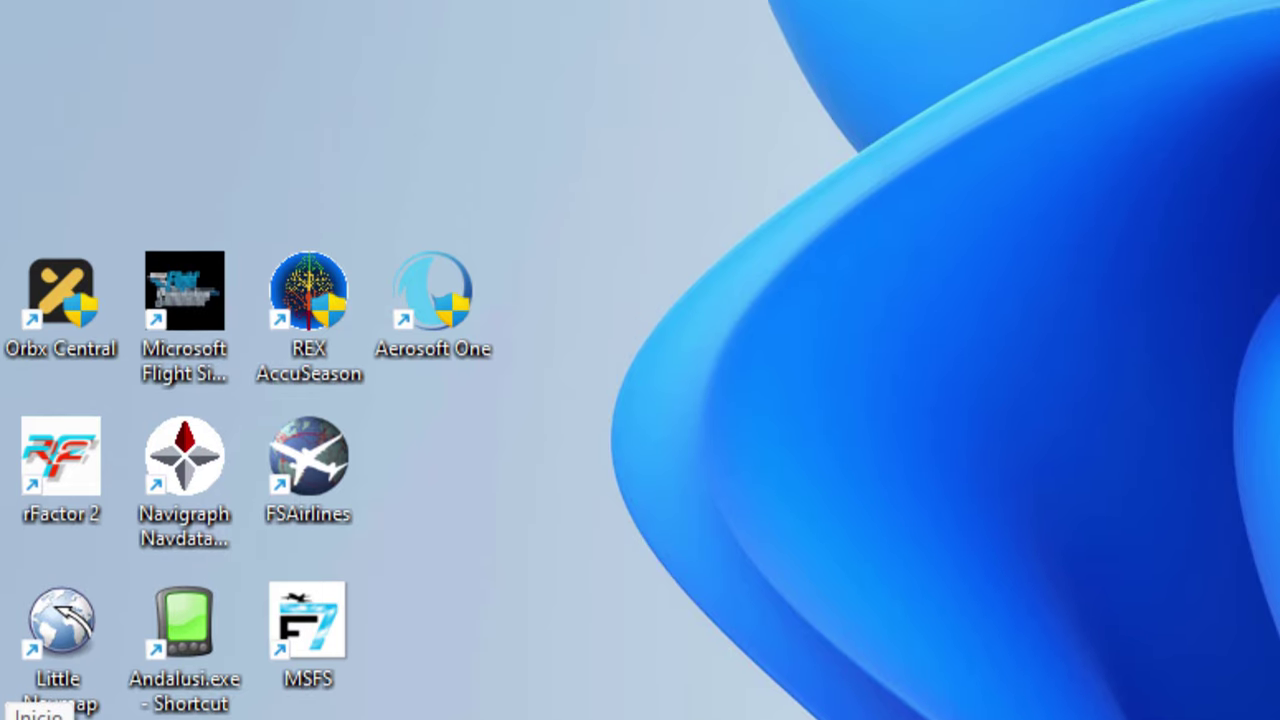
# Search the Start menu for 'keepass' and launch KeePass 2
pyautogui.click(30, 719)
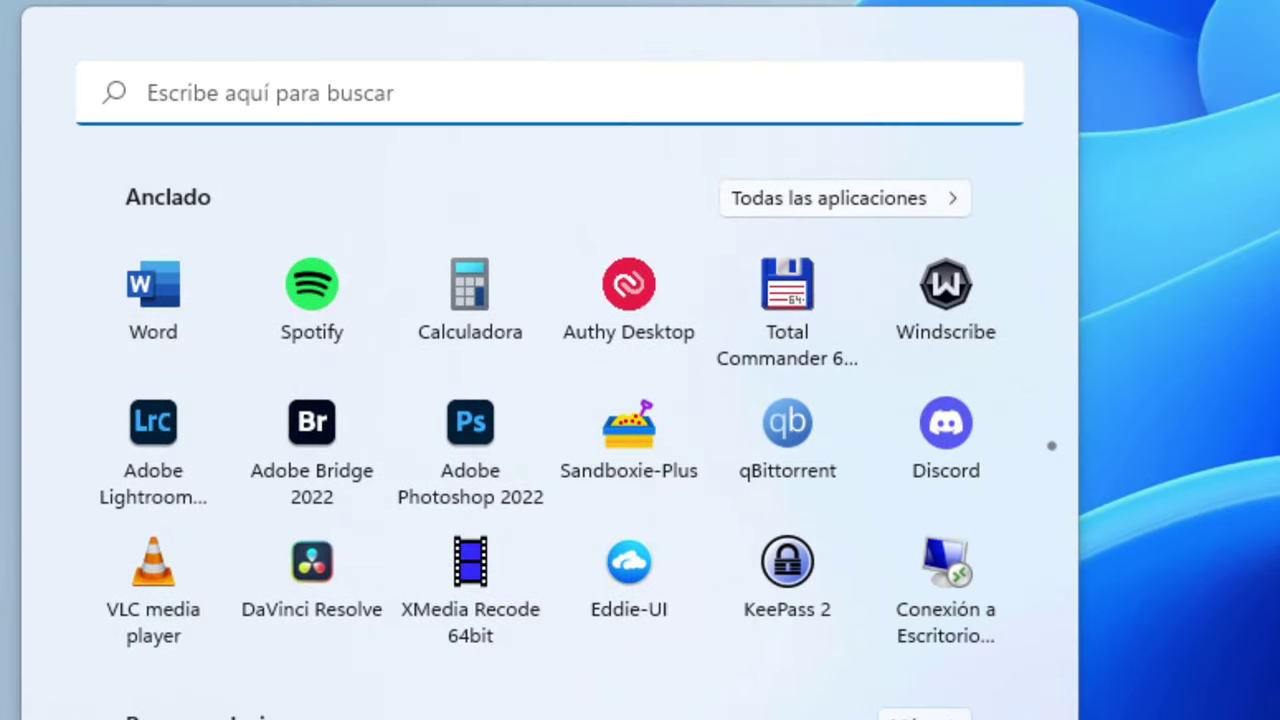
pyautogui.write('keepass')
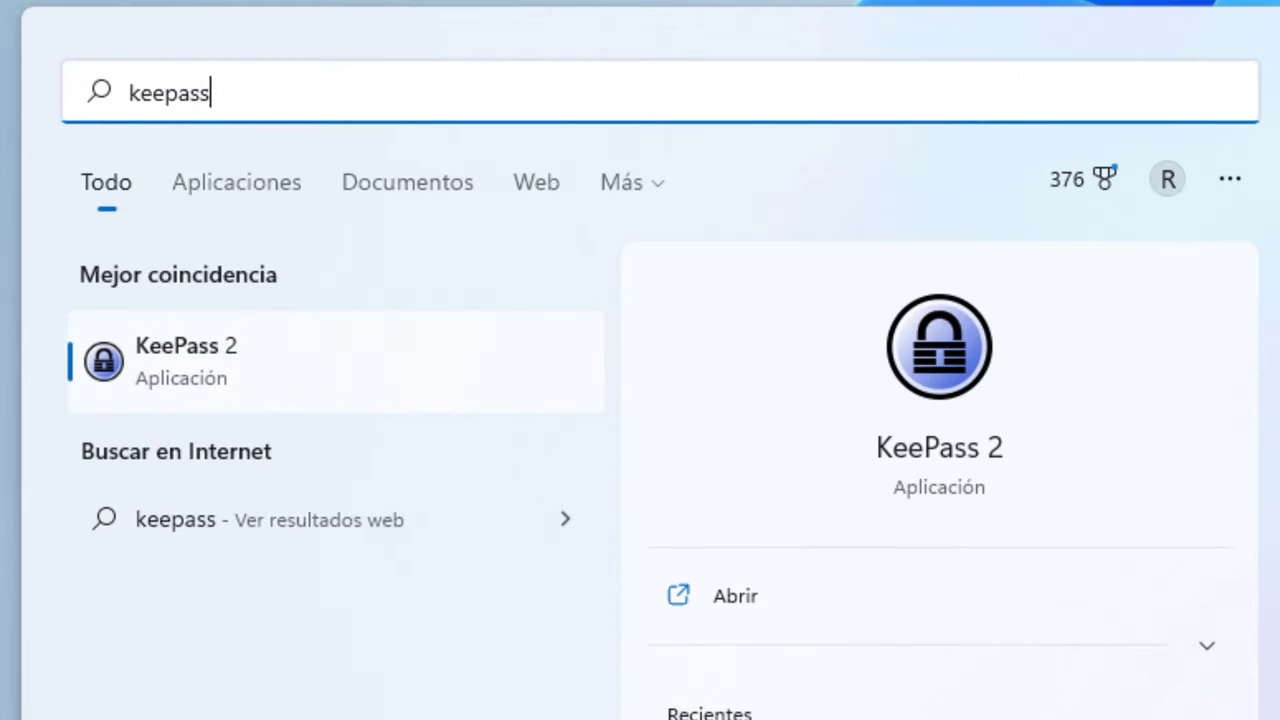
pyautogui.click(222, 380)
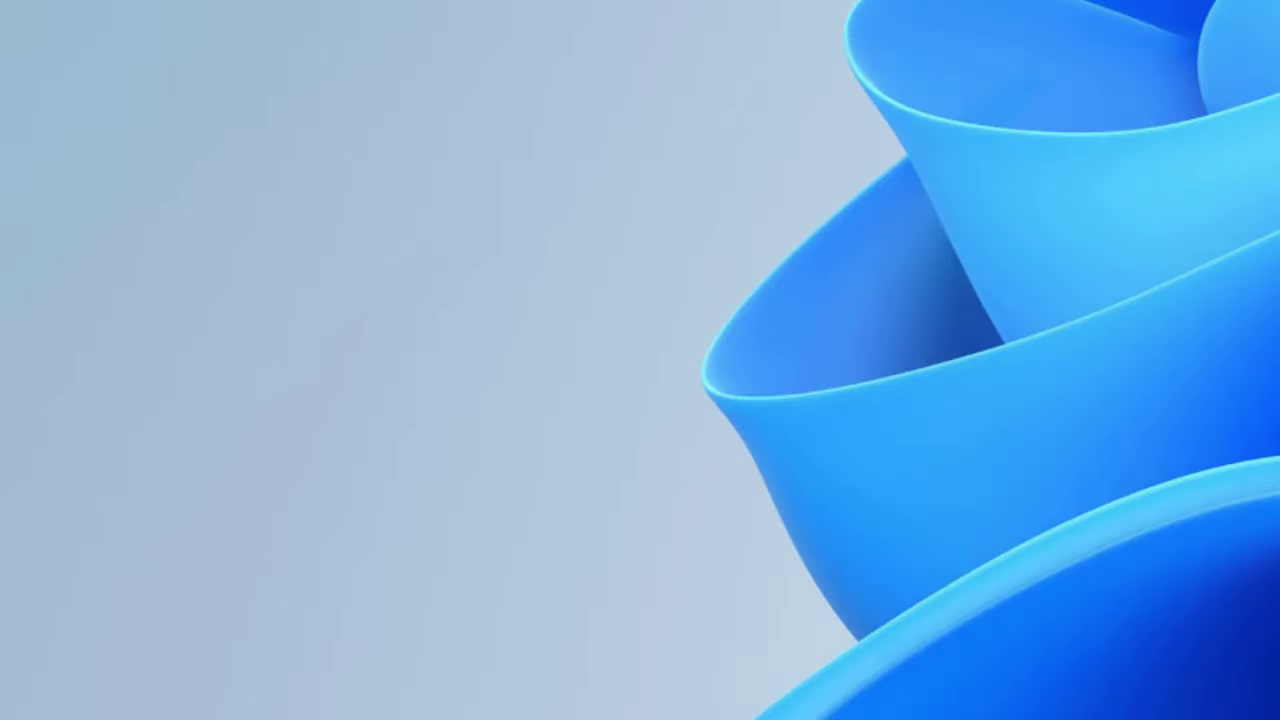
# Launch KeePass 2 again from its pinned Start menu tile
pyautogui.press('super')
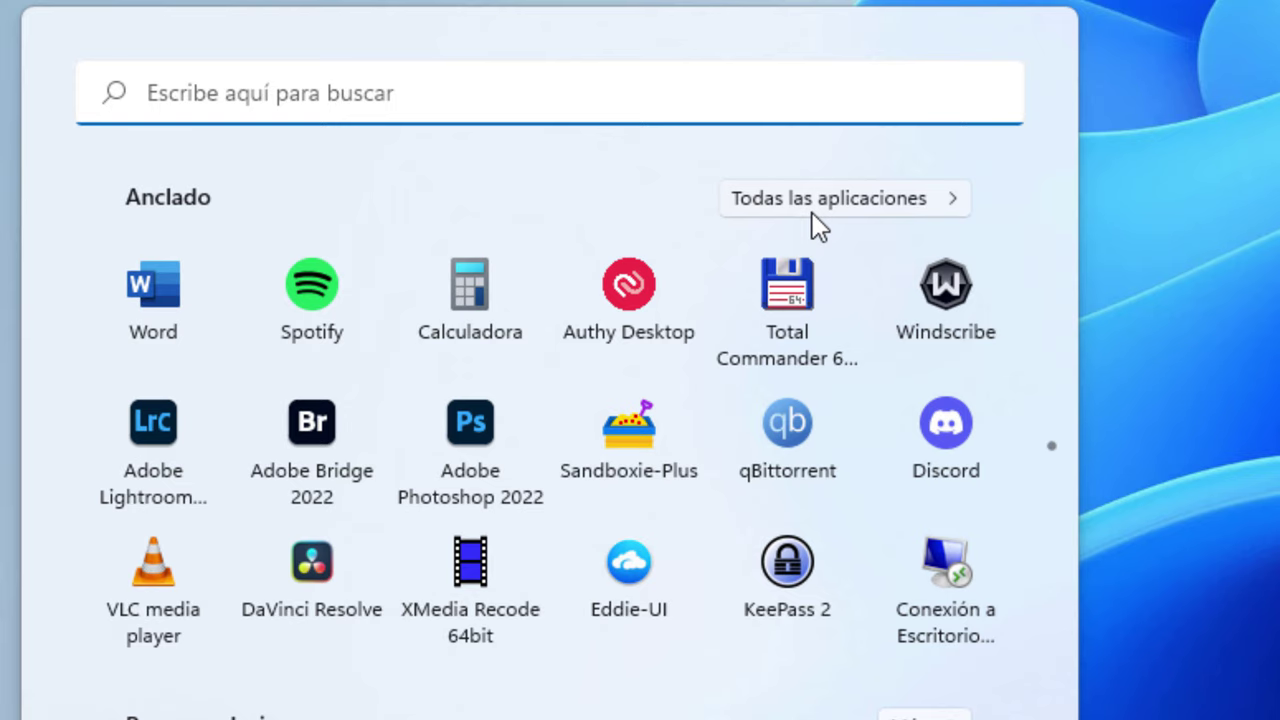
pyautogui.rightClick(776, 576)
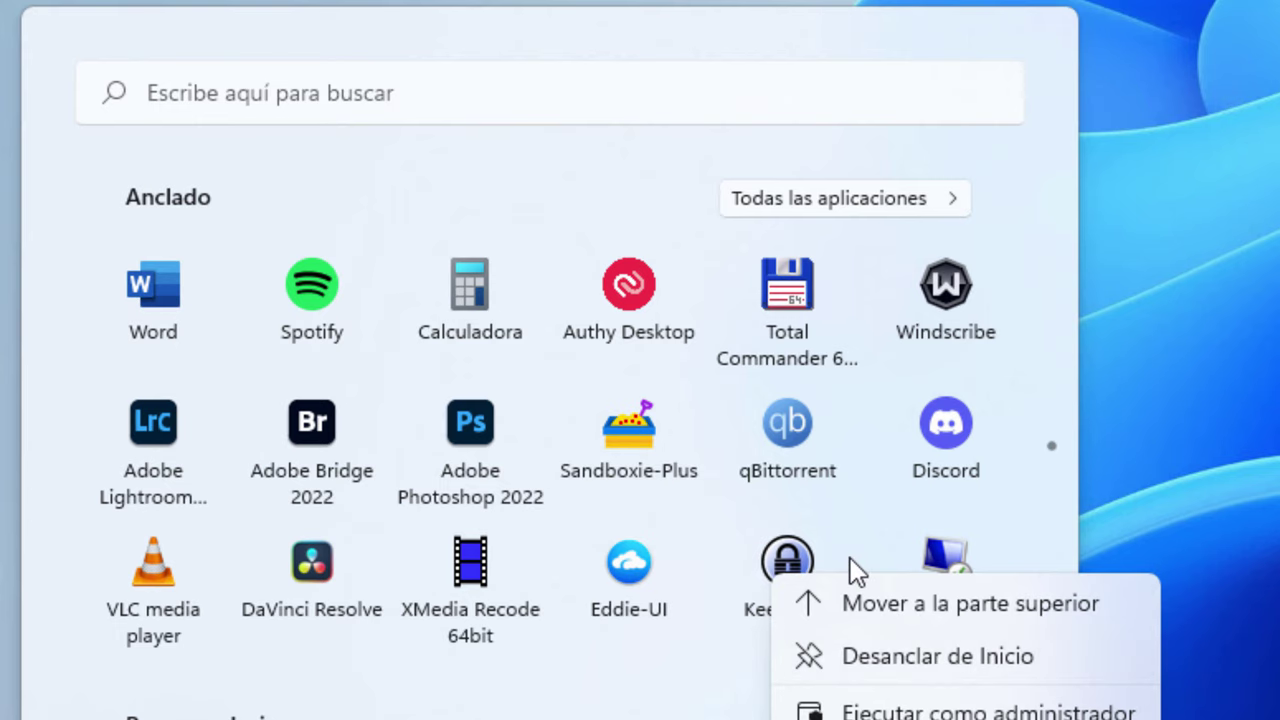
pyautogui.click(780, 128)
pyautogui.press('super')
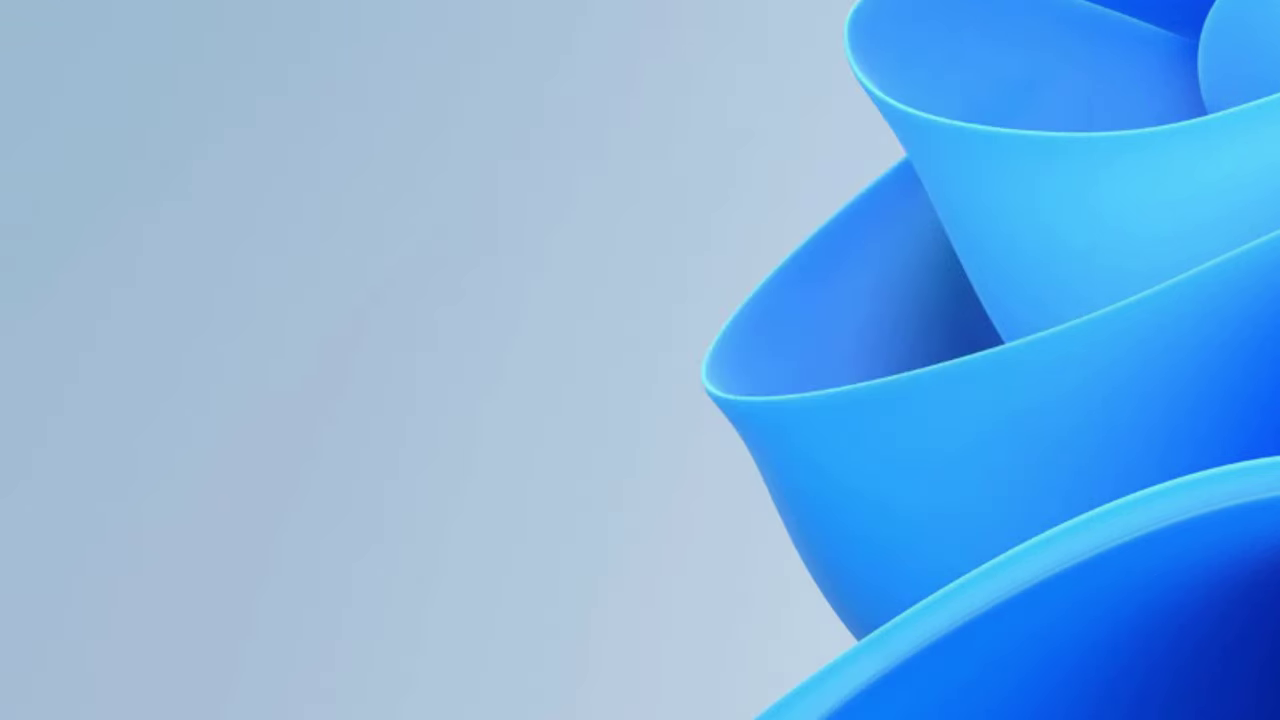
pyautogui.press('super')
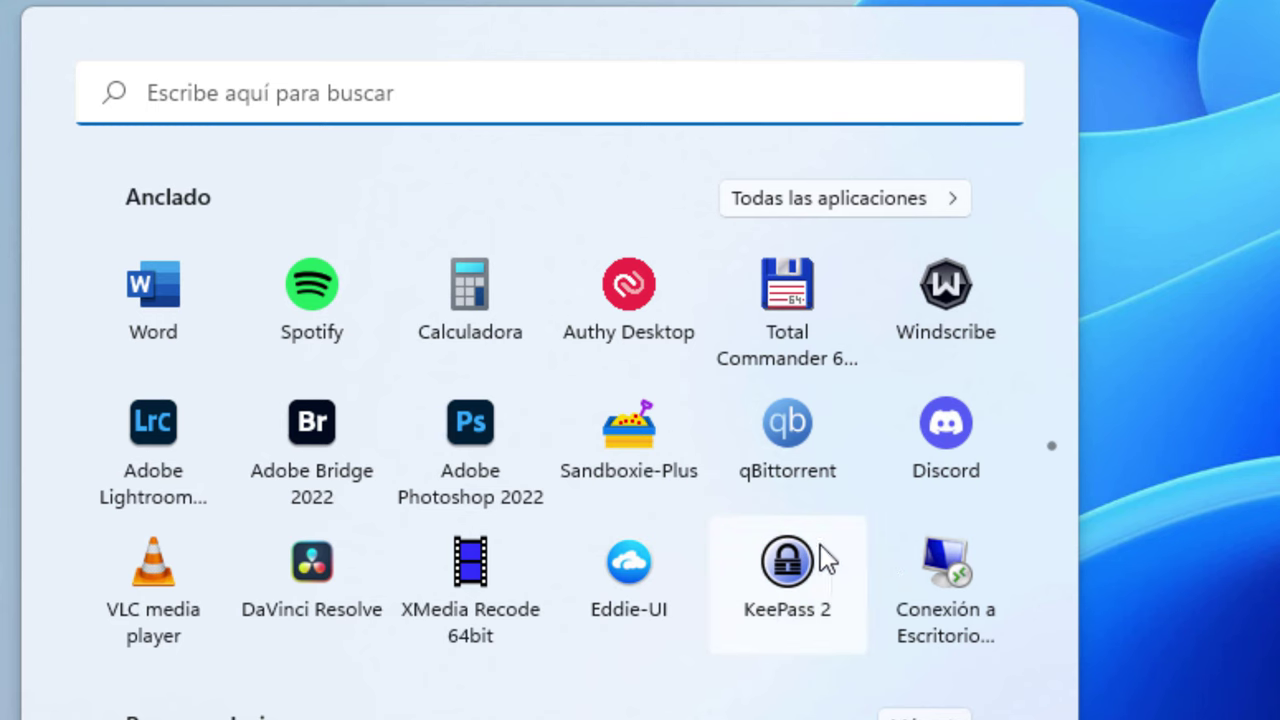
pyautogui.click(794, 588)
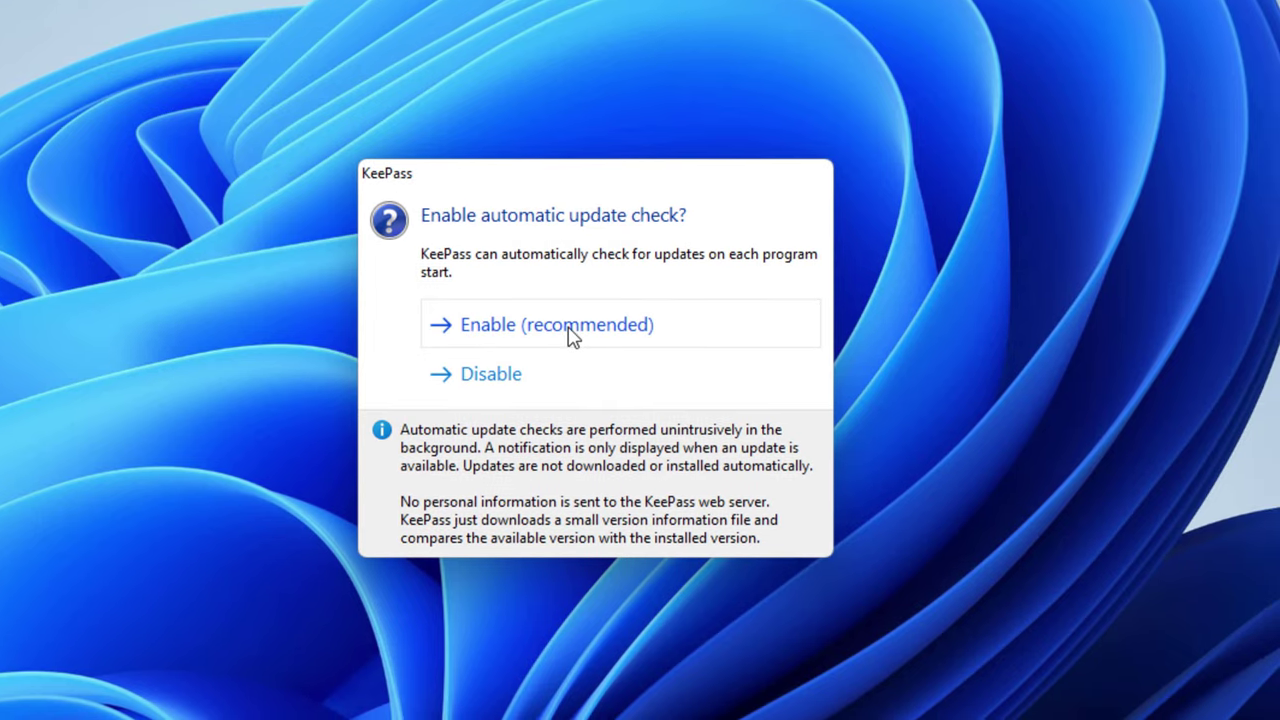
# Enable automatic update checks, then choose Get More Languages from View > Change Language
pyautogui.click(568, 333)
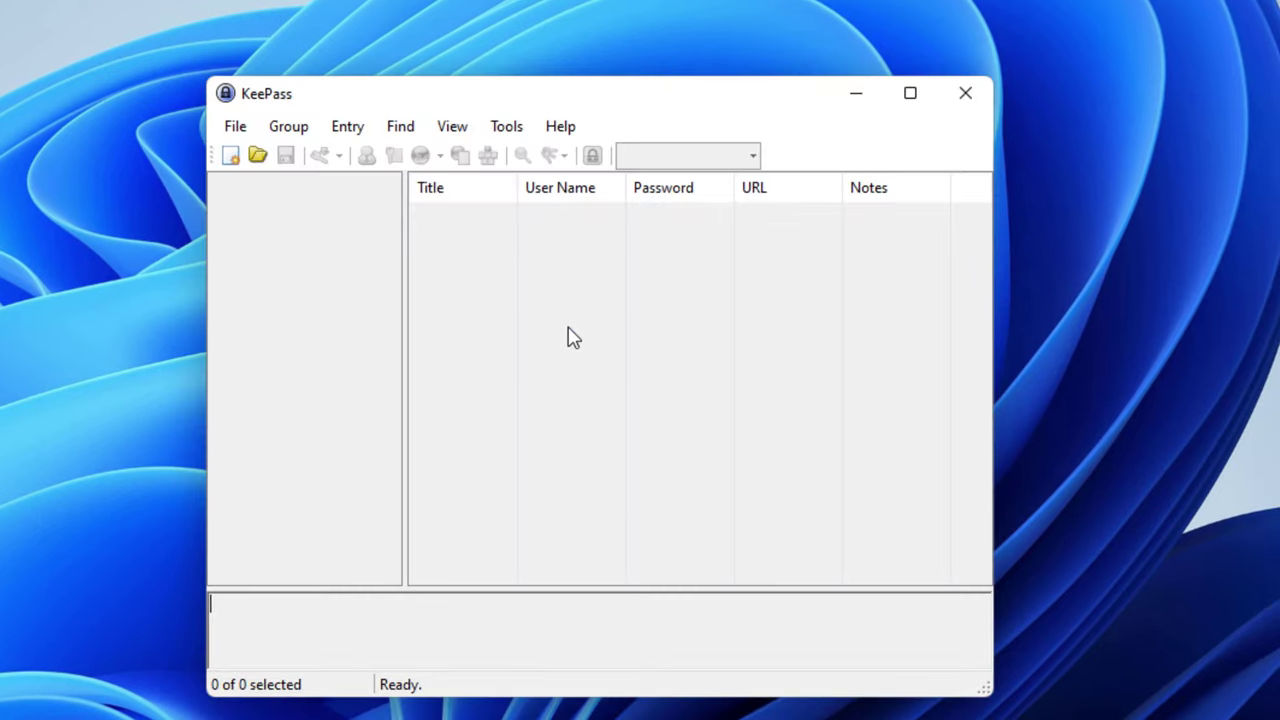
pyautogui.click(235, 128)
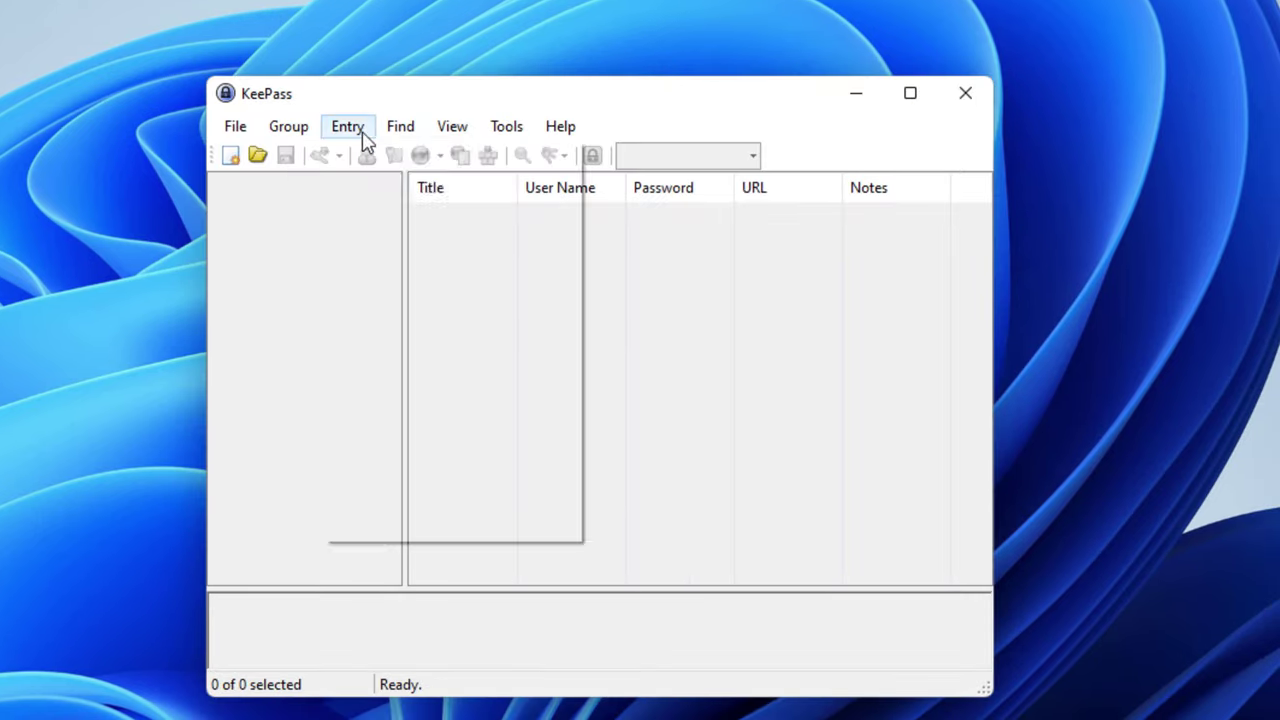
pyautogui.moveTo(538, 138)
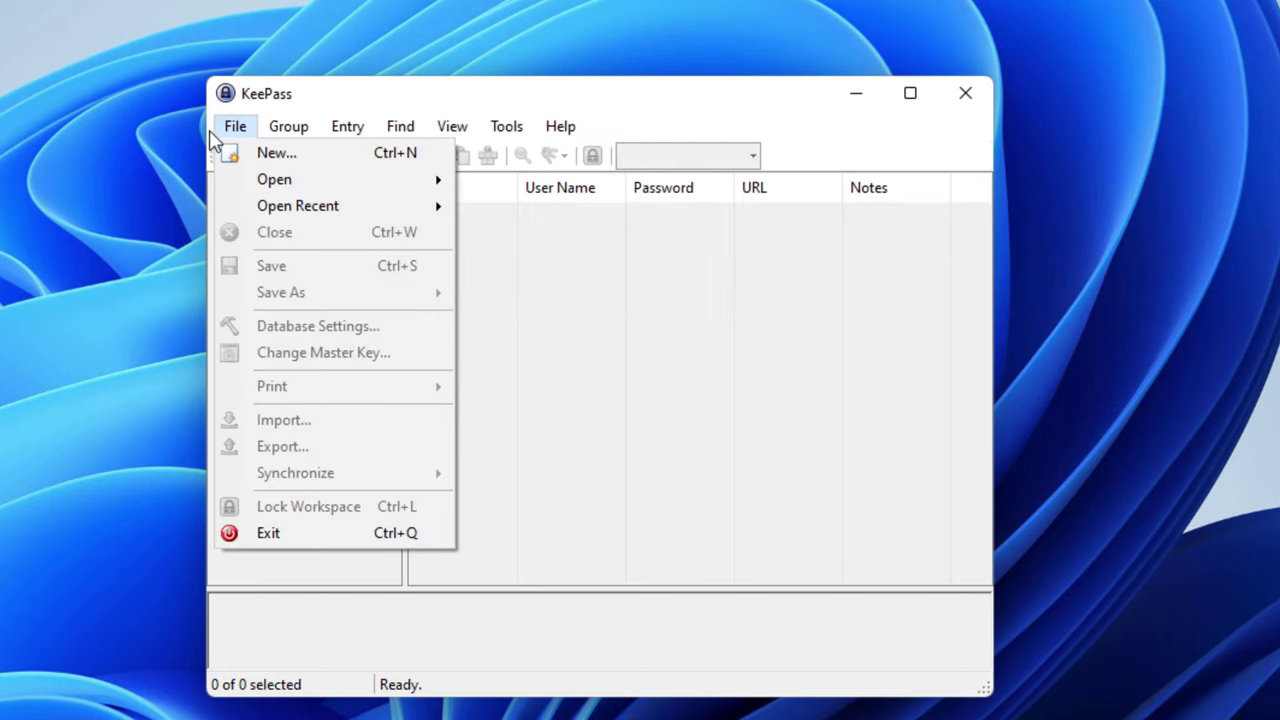
pyautogui.moveTo(453, 130)
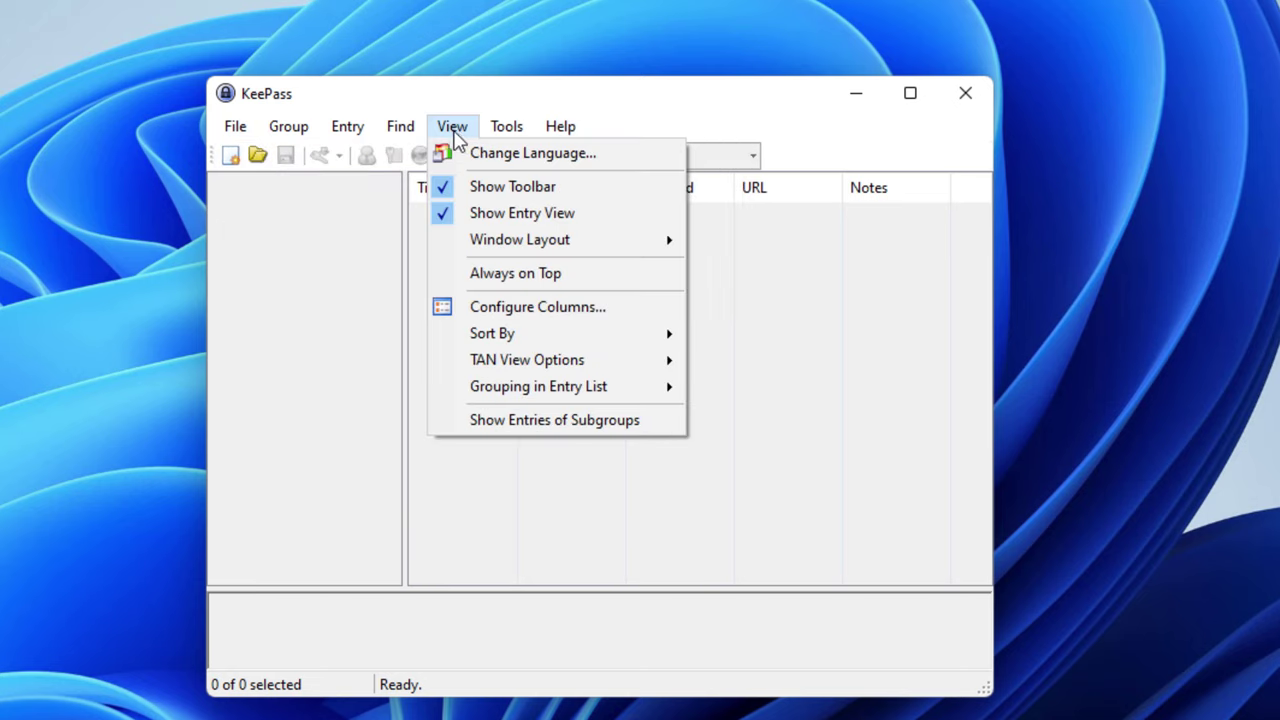
pyautogui.click(520, 160)
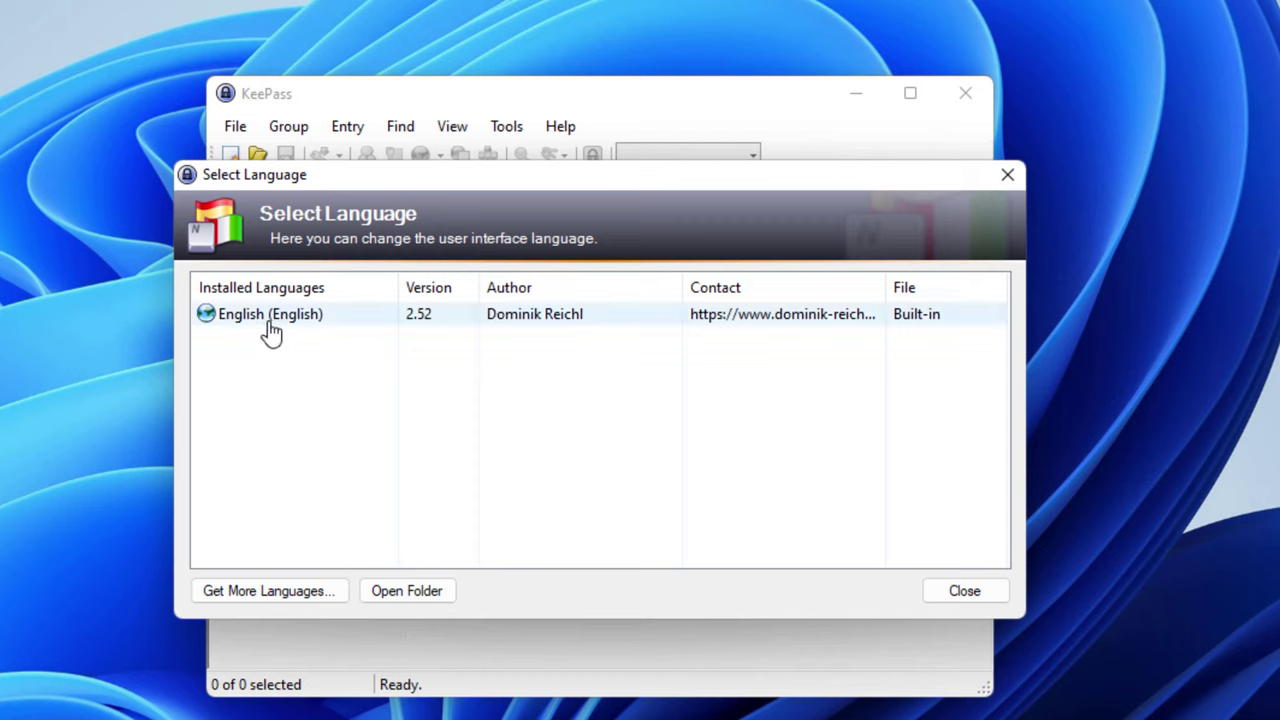
pyautogui.click(263, 598)
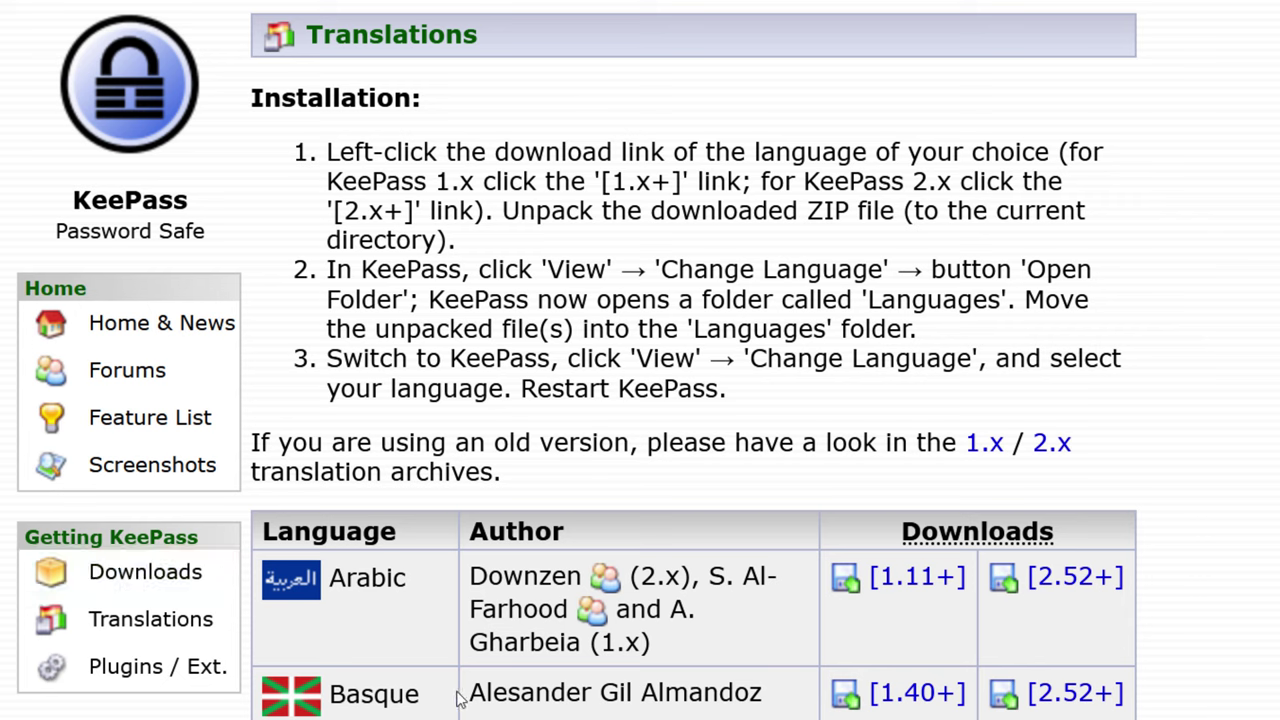
# Read through the translation installation instructions on the Translations page
pyautogui.moveTo(460, 700); pyautogui.dragTo(240, 705)
pyautogui.scroll(-6, 429, 533)
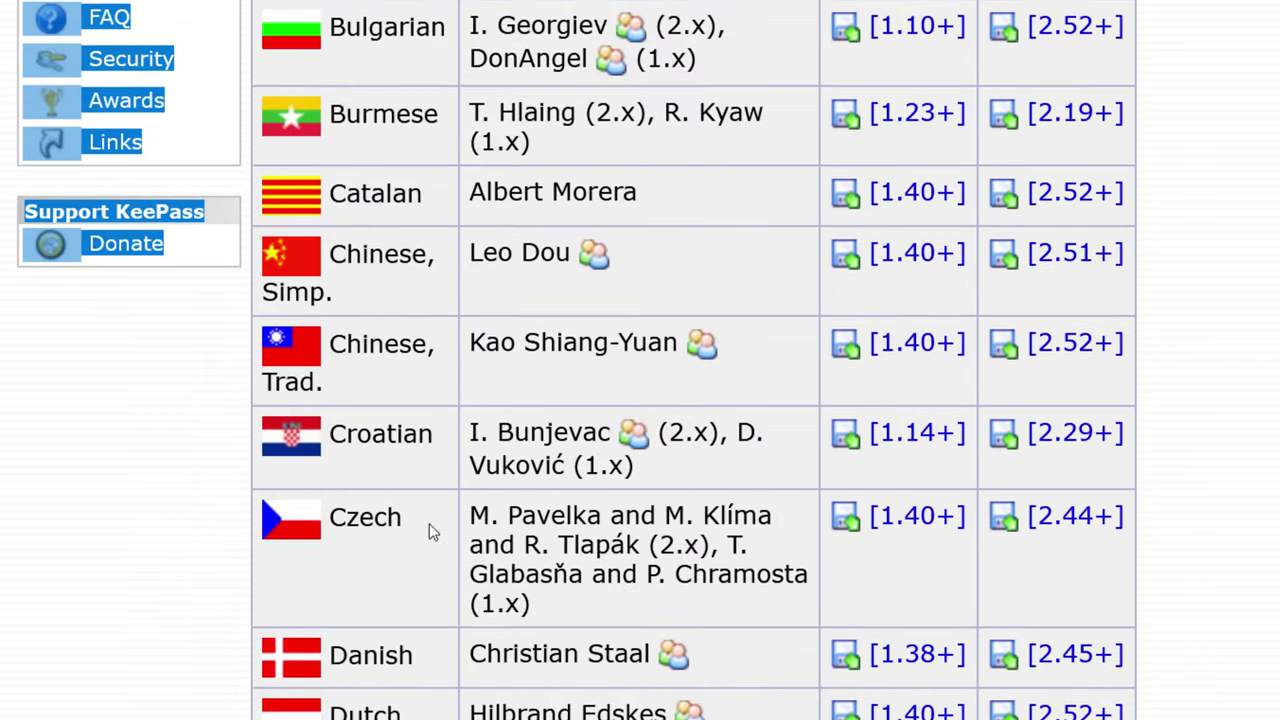
pyautogui.scroll(8, 430, 530)
pyautogui.scroll(-2, 430, 519)
pyautogui.click(409, 422)
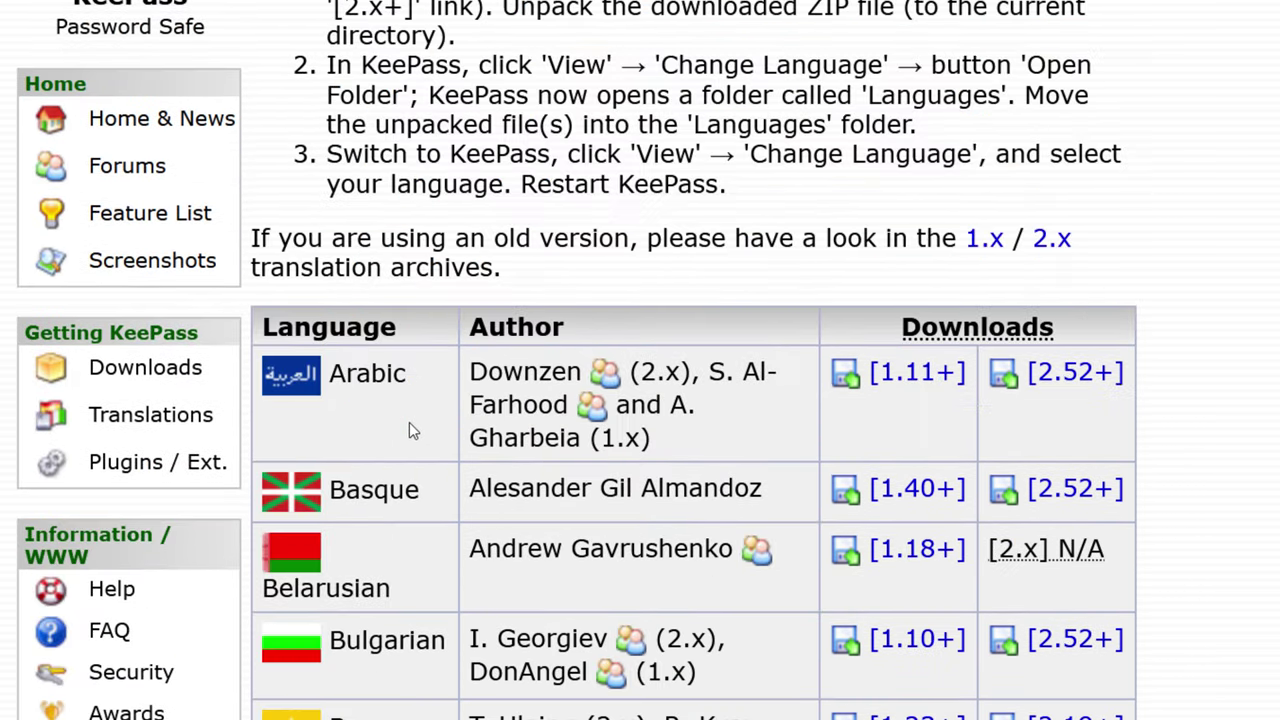
pyautogui.moveTo(340, 495); pyautogui.dragTo(395, 596)
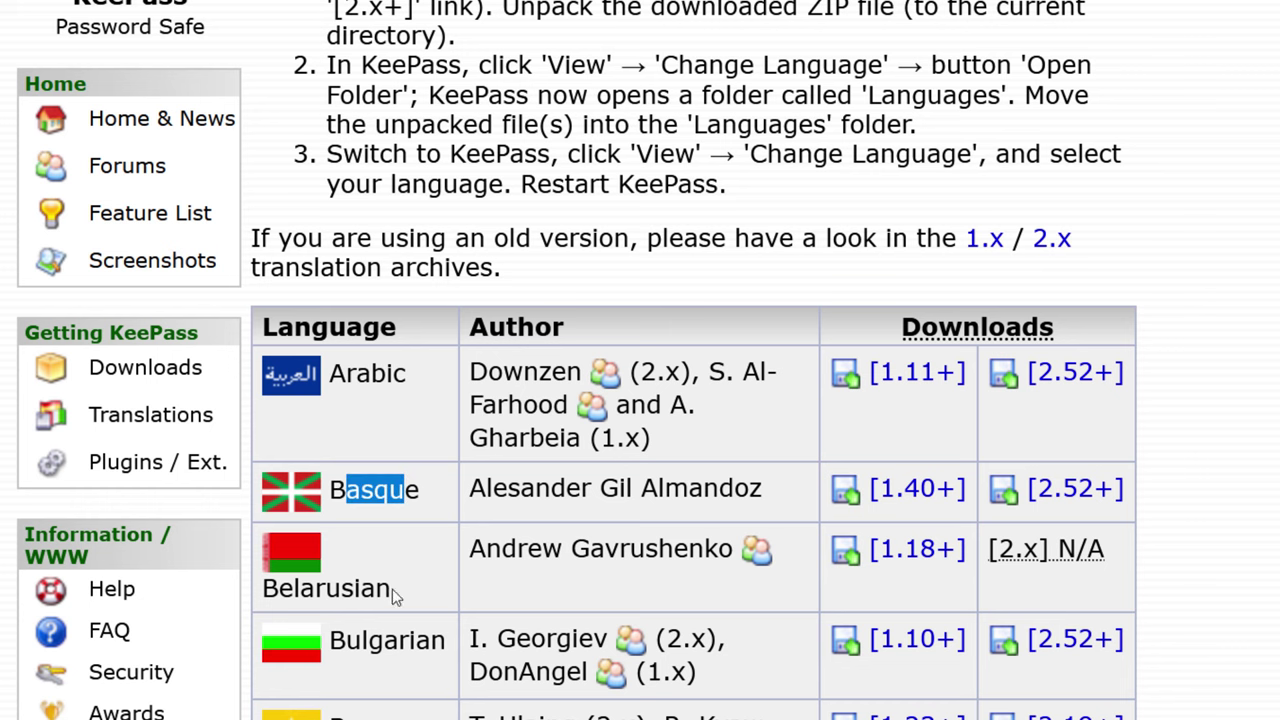
pyautogui.click(380, 495)
# Download the Spanish [2.52+] translation zip and show it in its folder
pyautogui.scroll(-10, 380, 495)
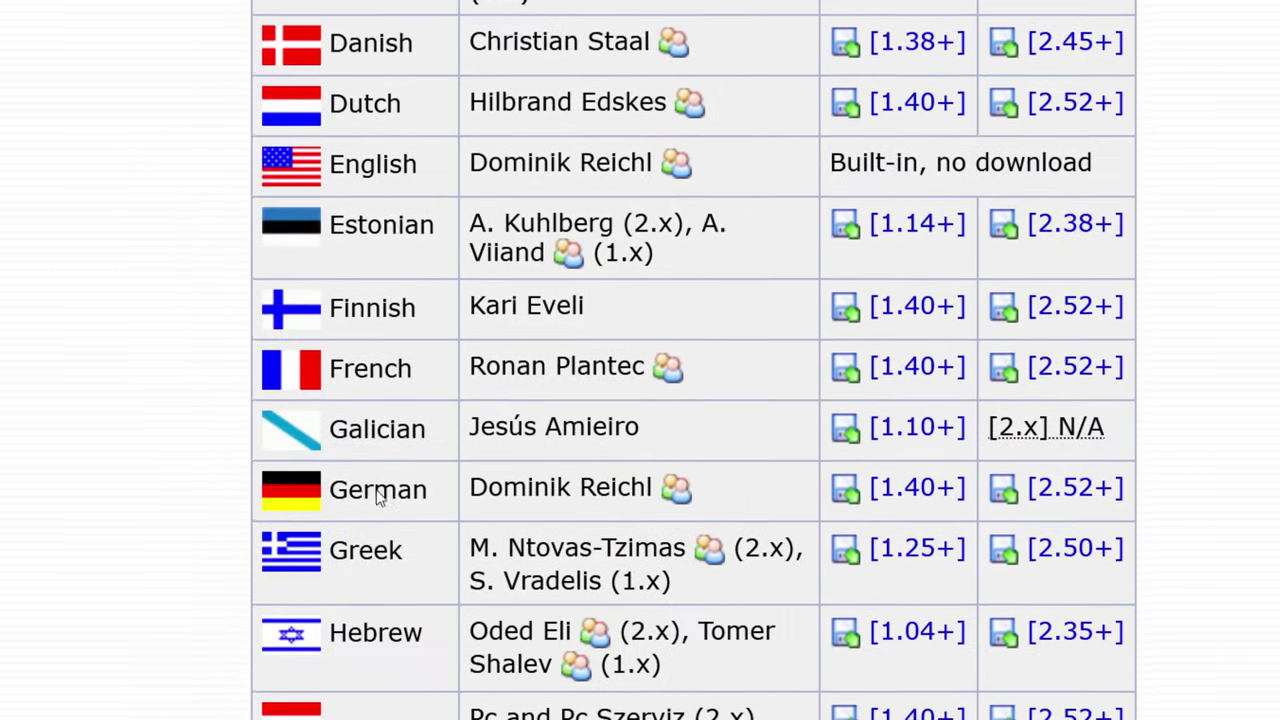
pyautogui.moveTo(350, 411); pyautogui.dragTo(440, 436)
pyautogui.scroll(-5, 413, 430)
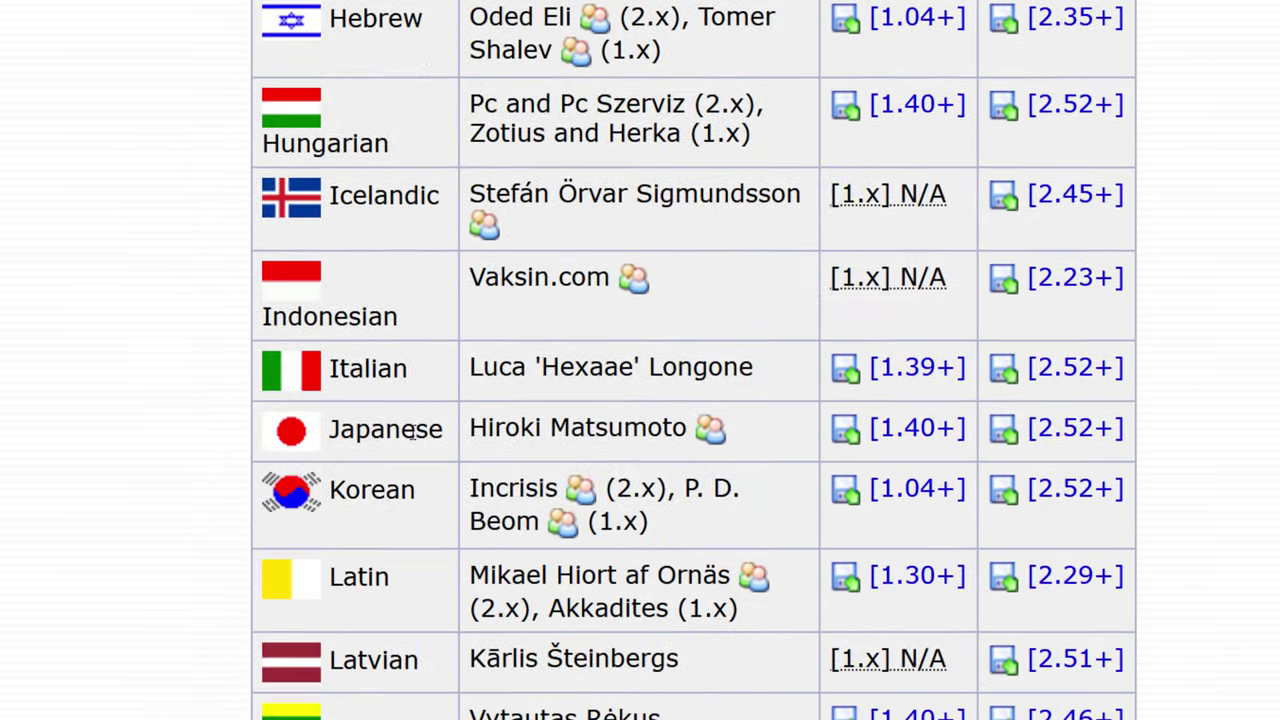
pyautogui.scroll(-15, 412, 432)
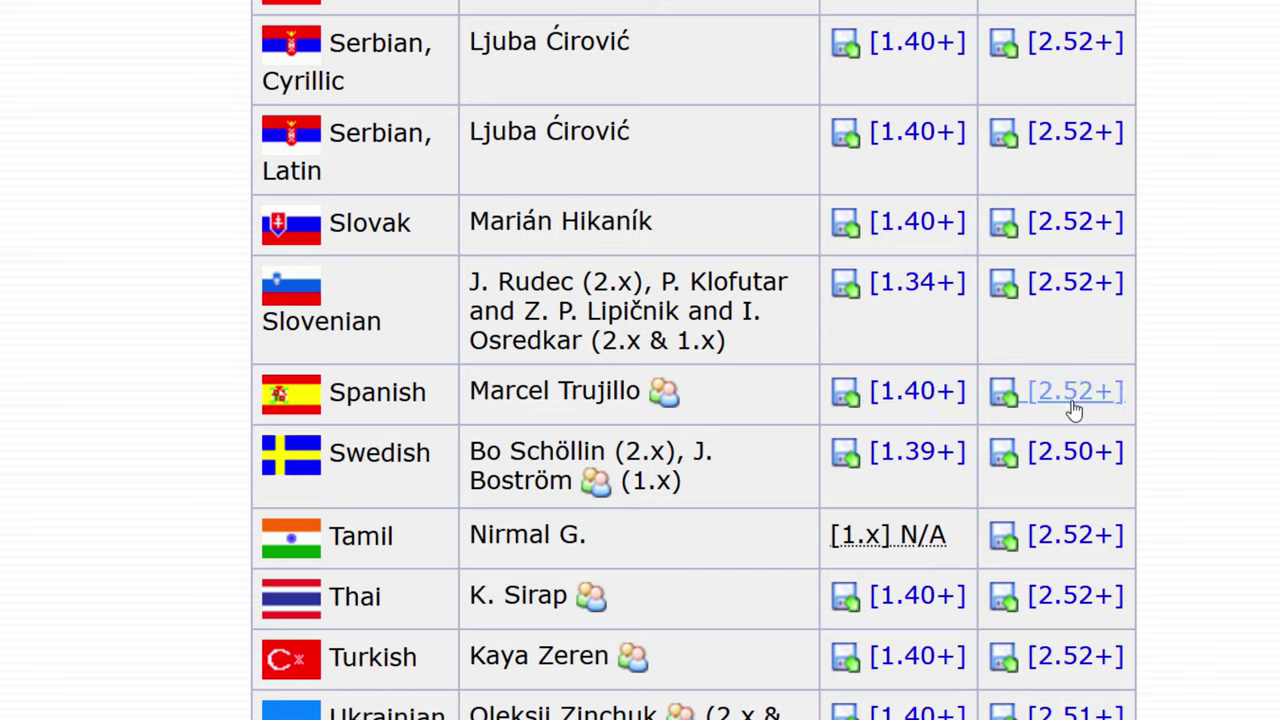
pyautogui.click(1075, 396)
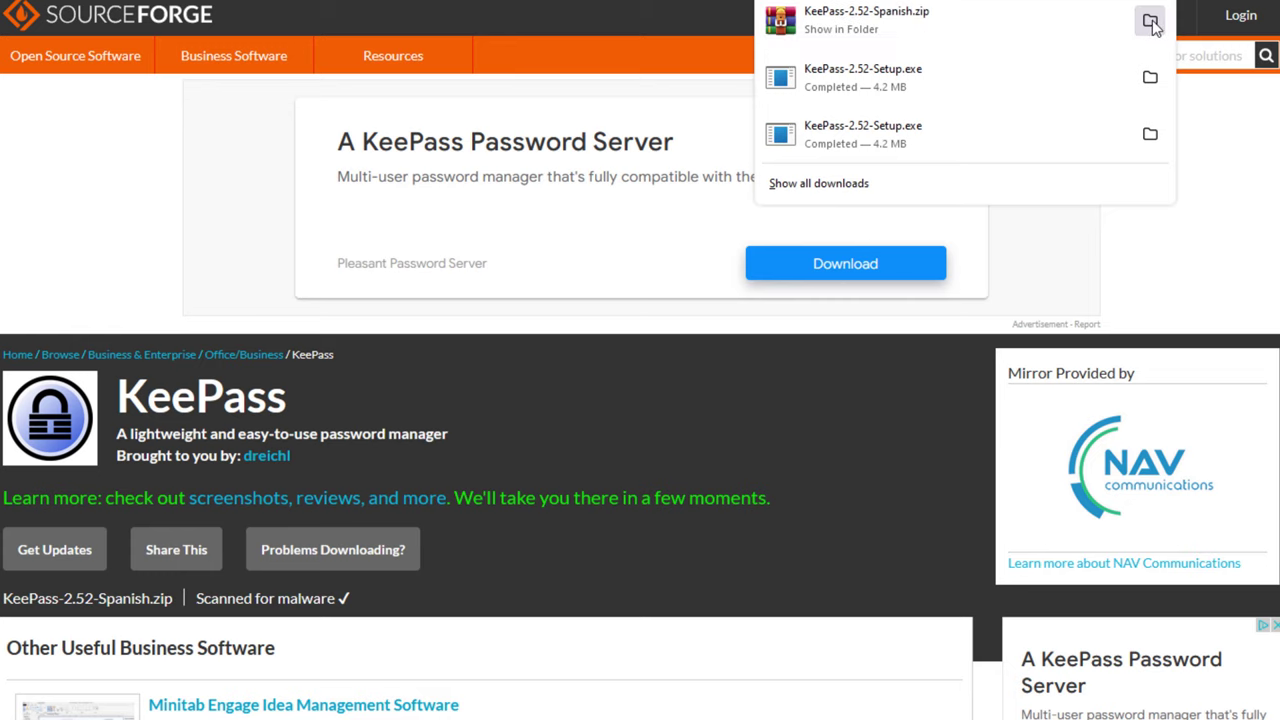
pyautogui.click(1151, 22)
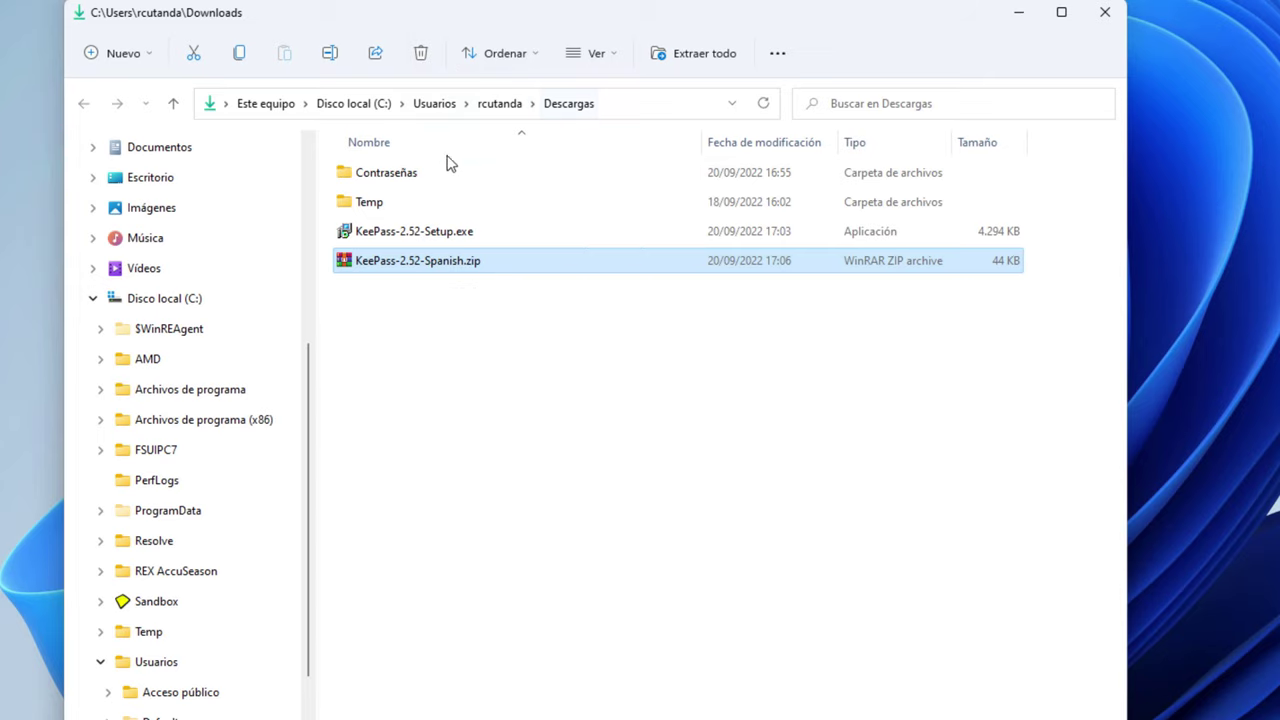
# Cut KeePass-2.52-Spanish.zip and browse to C:\Program Files\KeePass Password Safe 2\Languages
pyautogui.rightClick(404, 258)
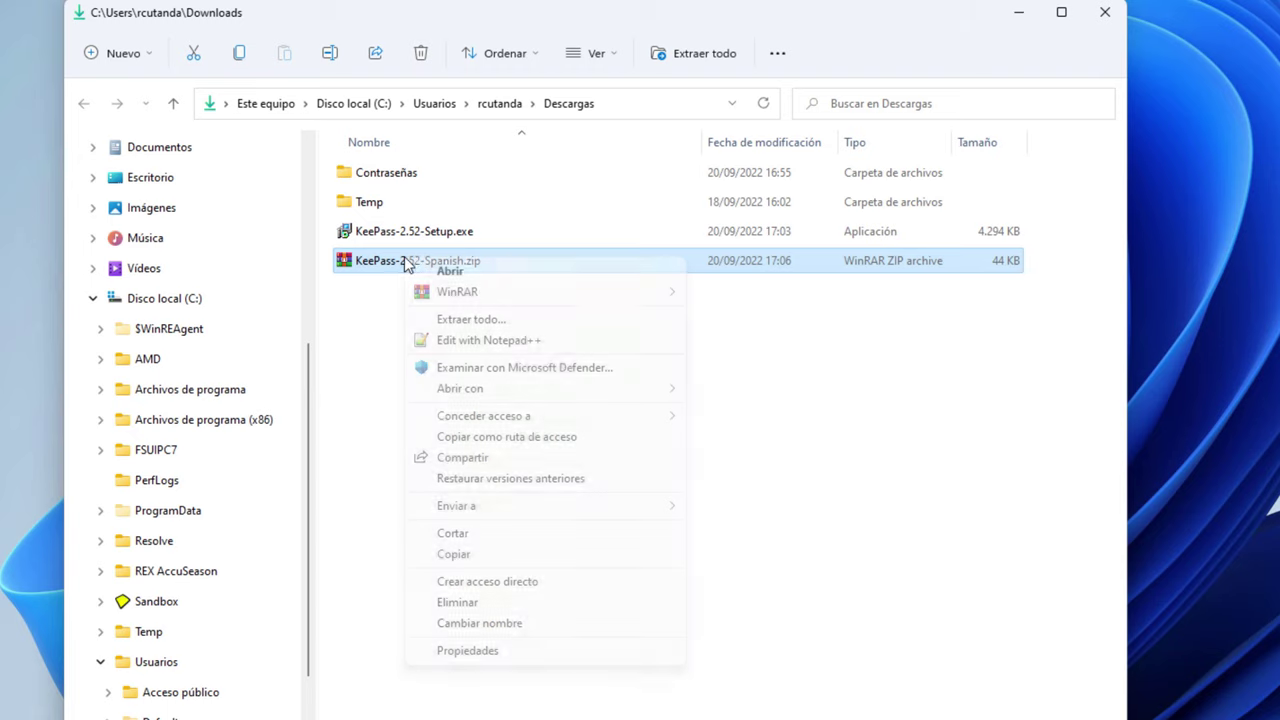
pyautogui.click(485, 541)
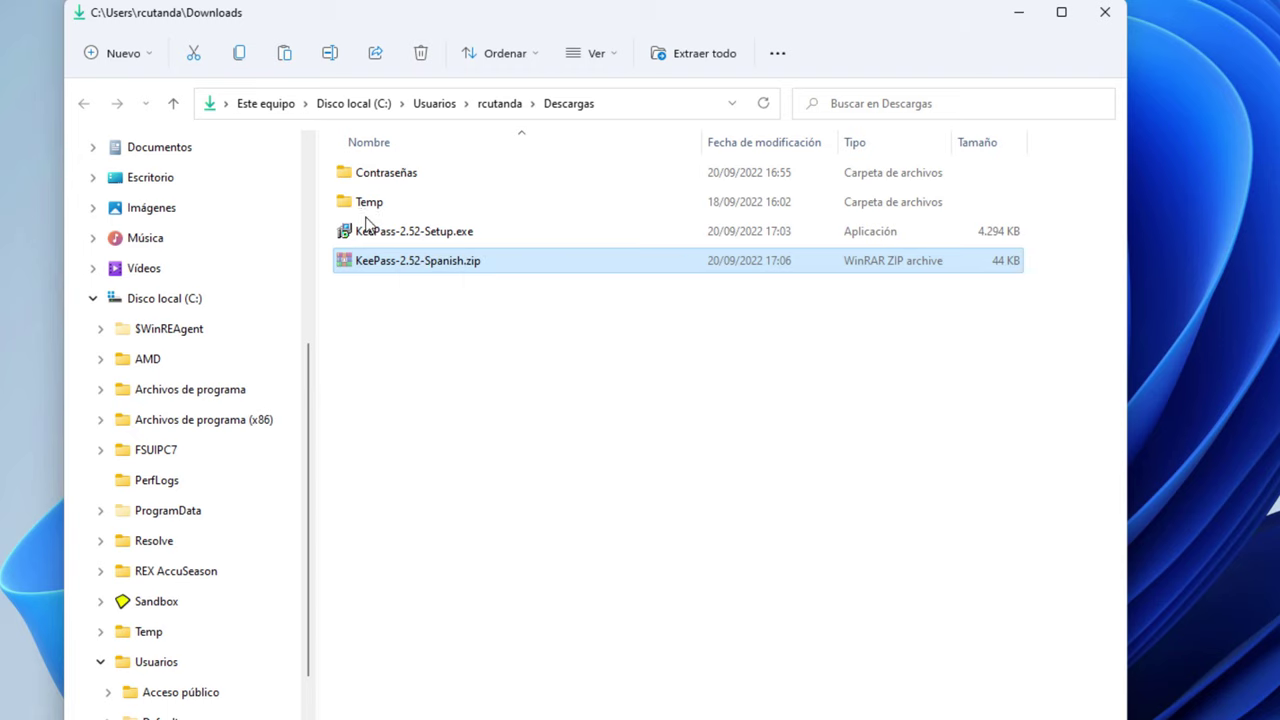
pyautogui.click(178, 310)
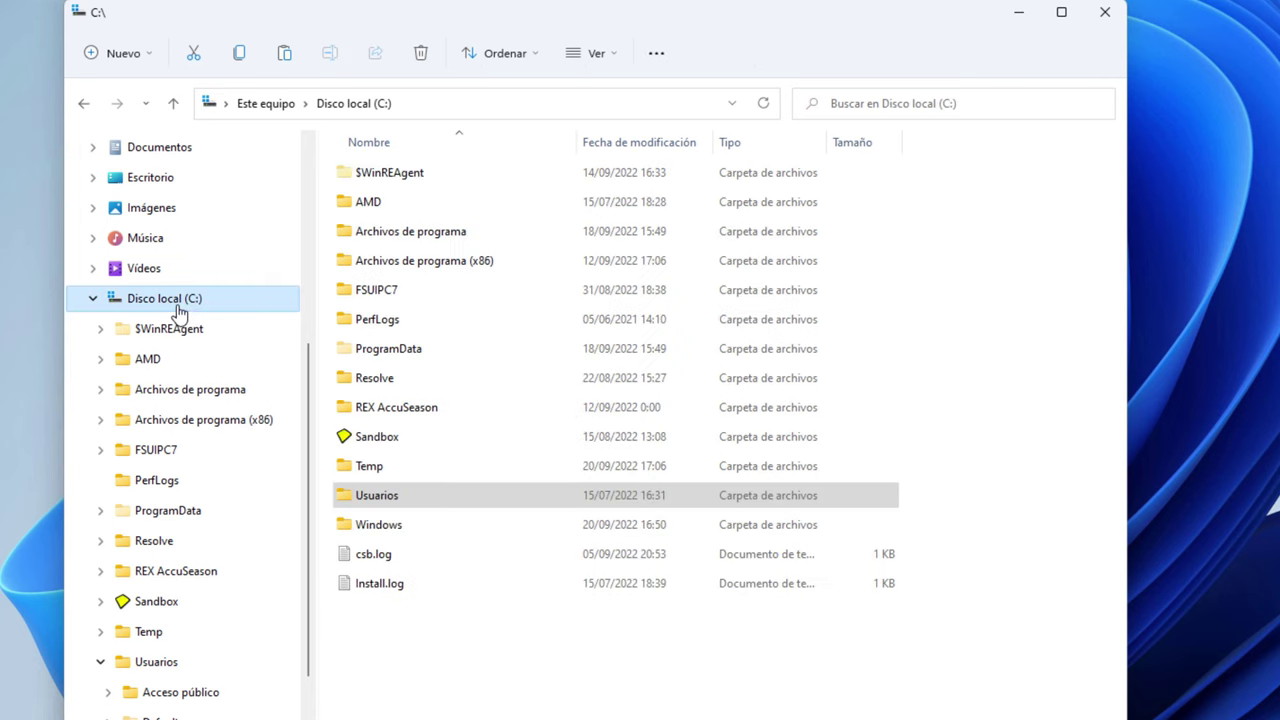
pyautogui.doubleClick(358, 233)
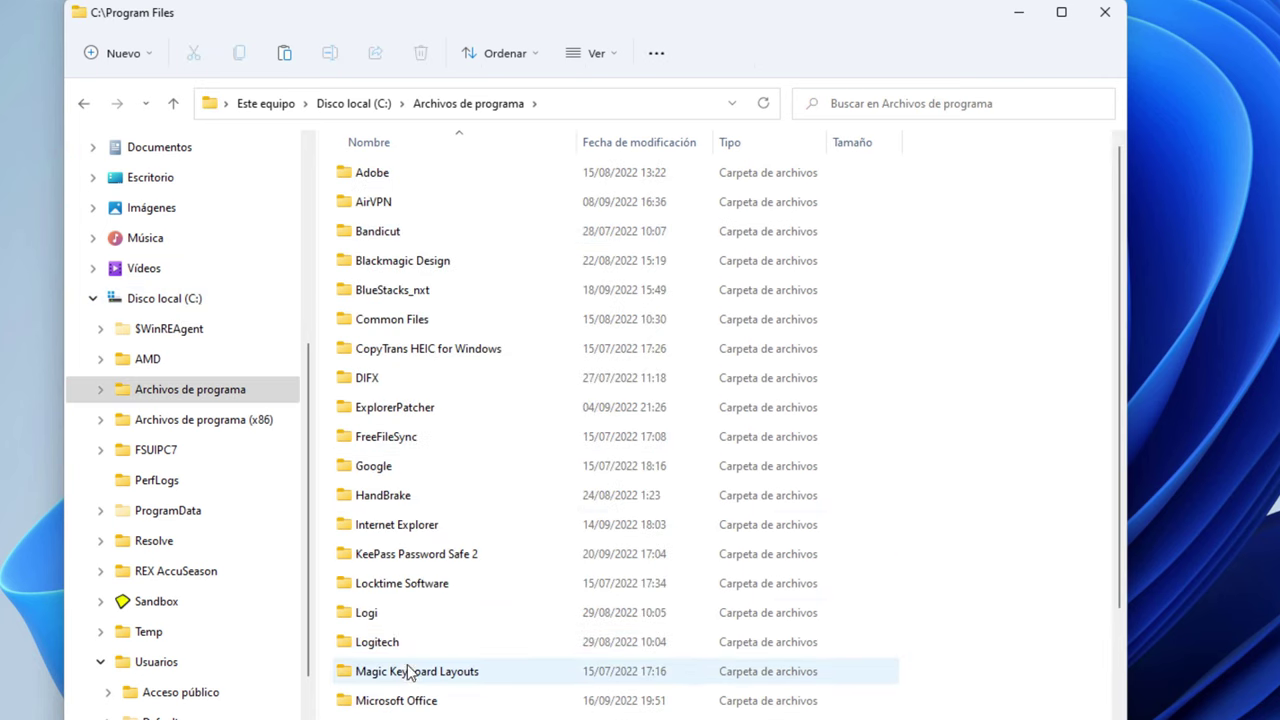
pyautogui.click(345, 556)
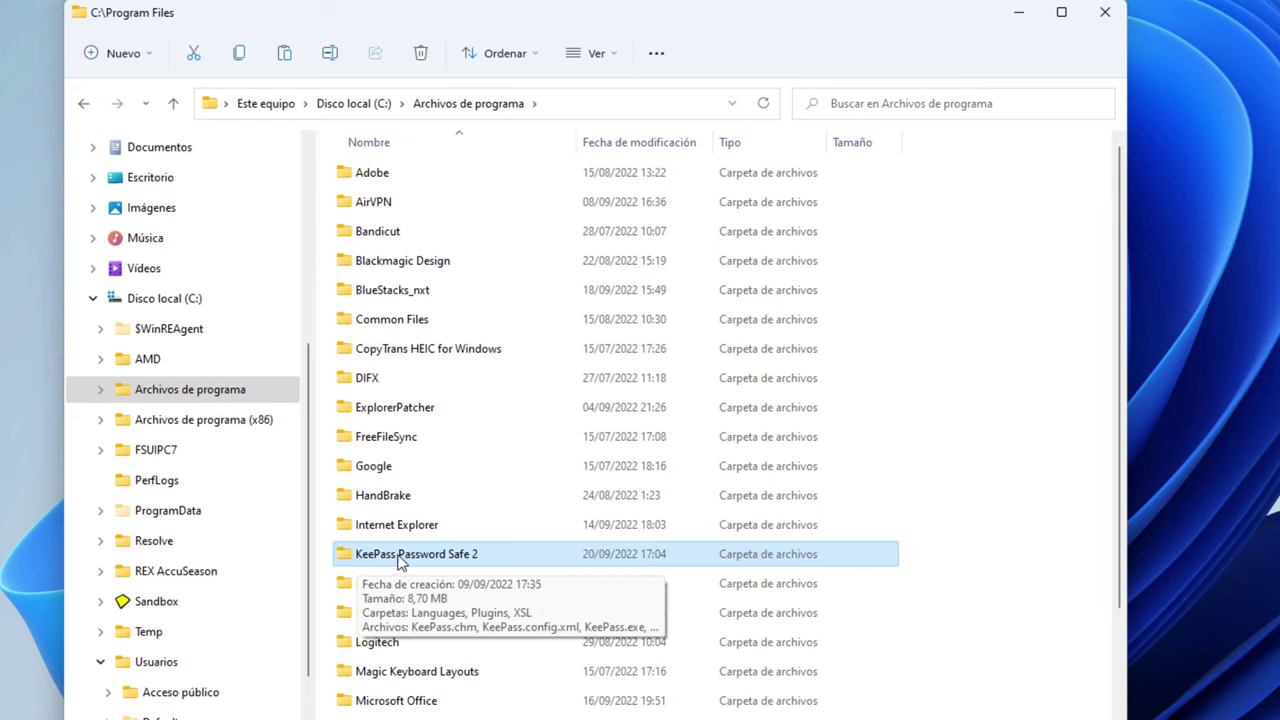
pyautogui.doubleClick(400, 556)
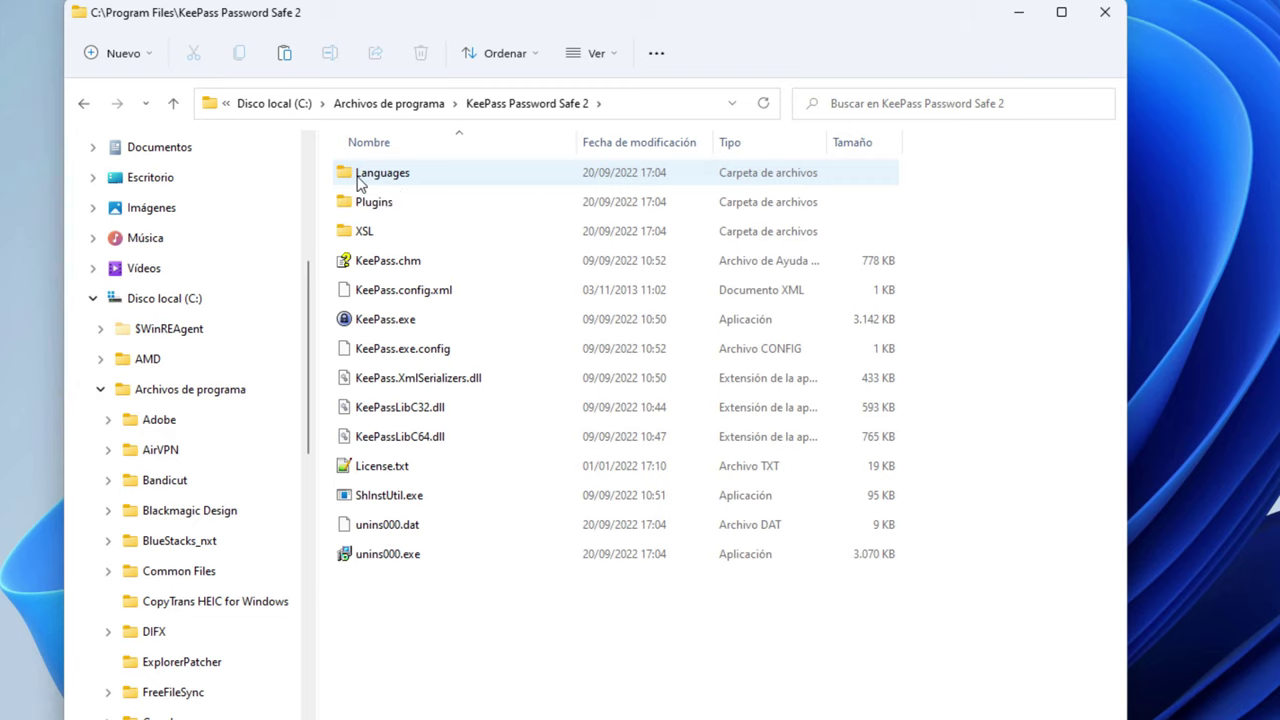
pyautogui.doubleClick(368, 178)
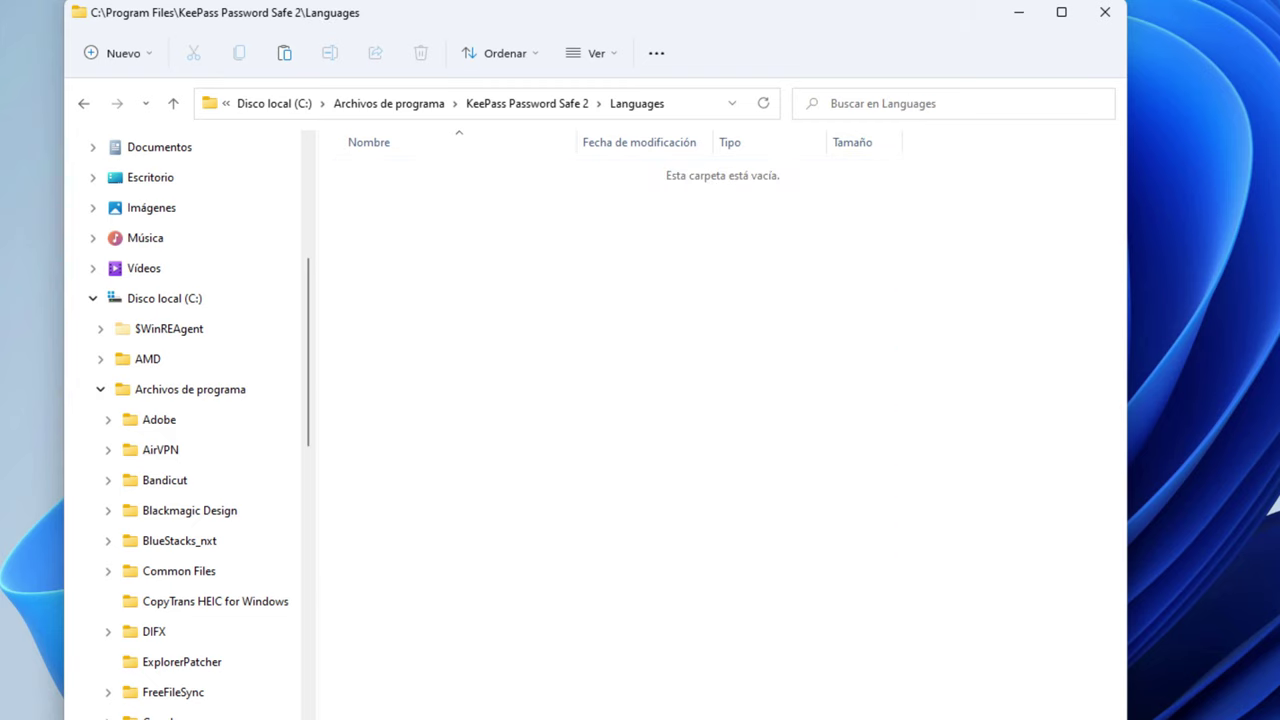
pyautogui.click(95, 300)
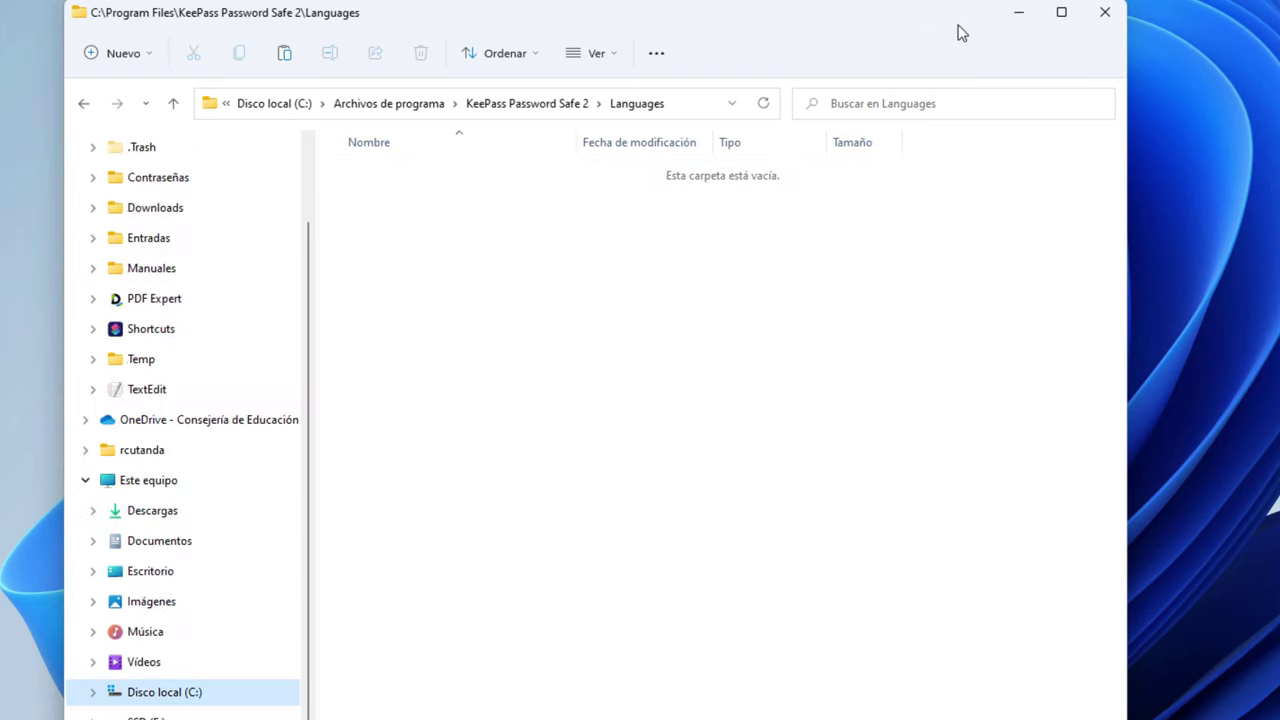
pyautogui.click(1018, 14)
# Open the Languages folder from KeePass's Select Language dialog
pyautogui.click(684, 200)
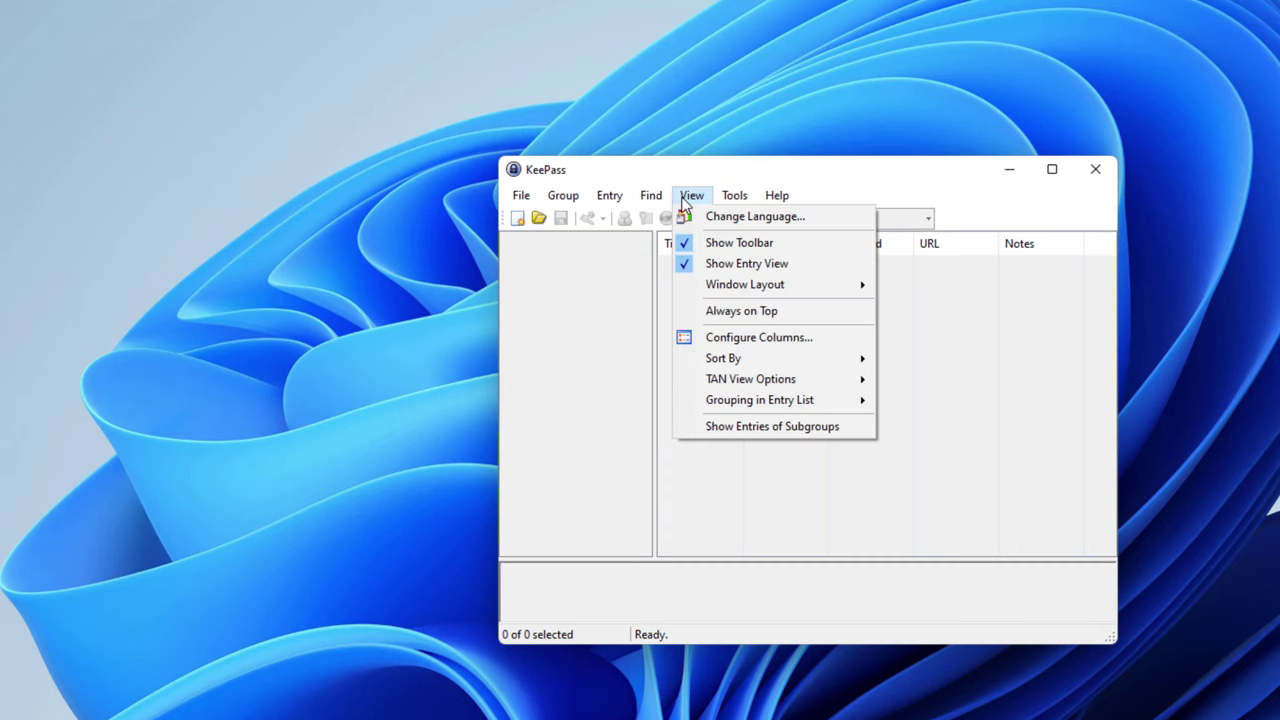
pyautogui.click(714, 220)
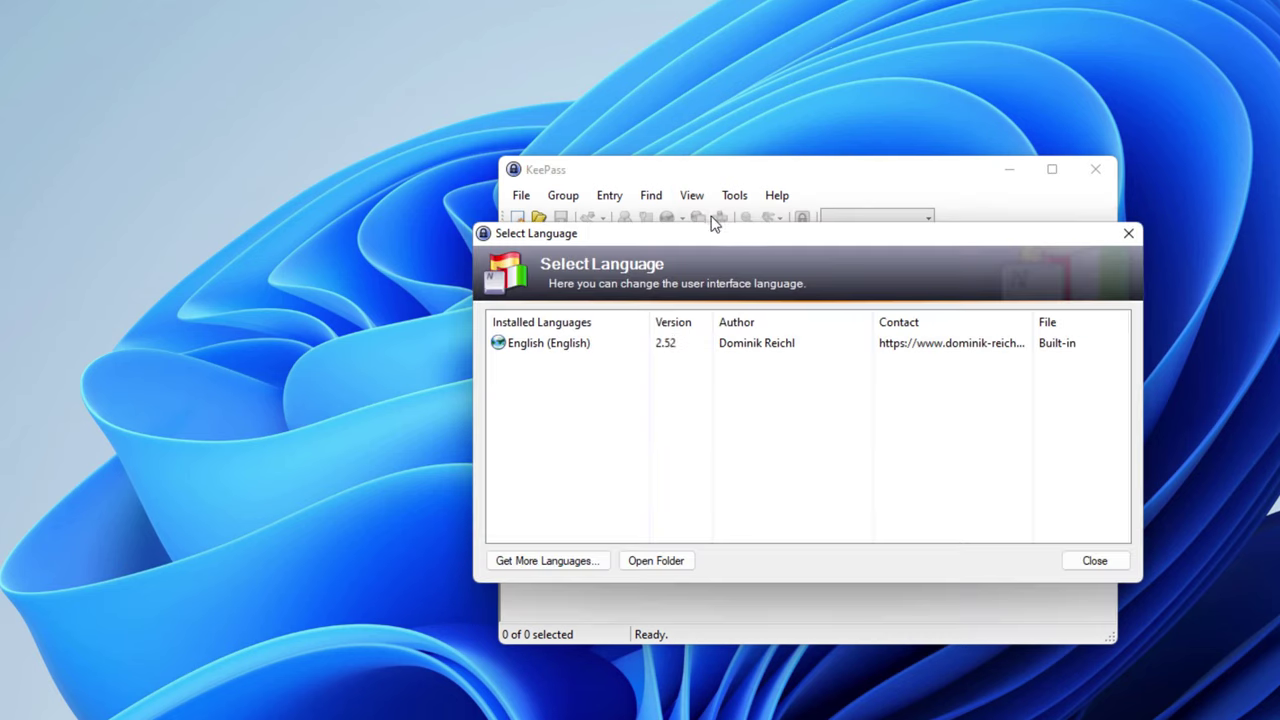
pyautogui.click(655, 562)
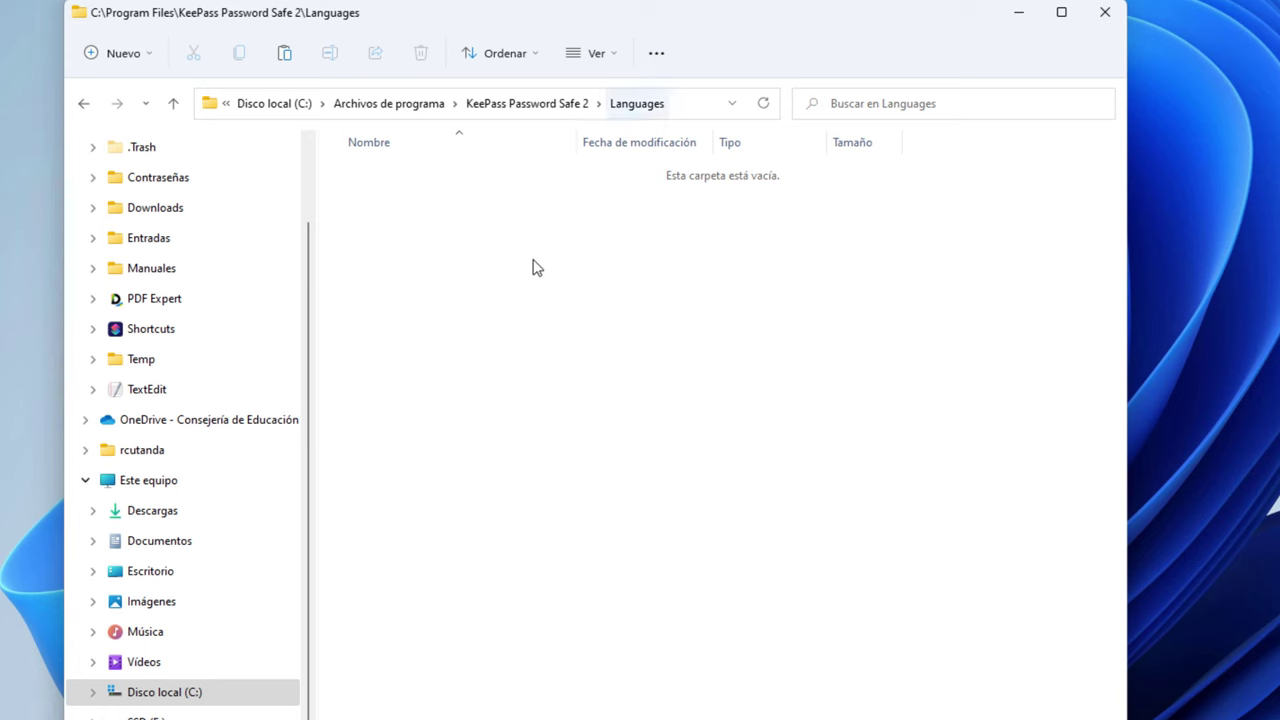
# Paste the Spanish zip into Languages with admin approval, keeping its original name
pyautogui.rightClick(440, 270)
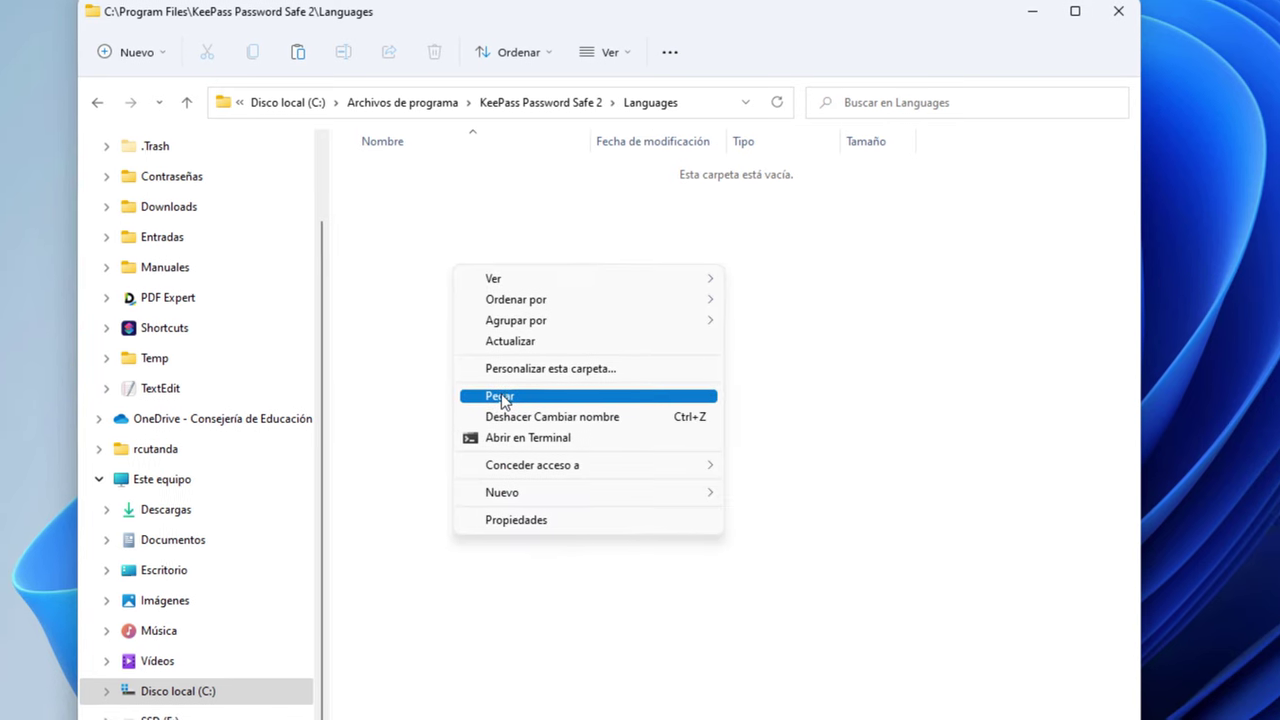
pyautogui.click(500, 396)
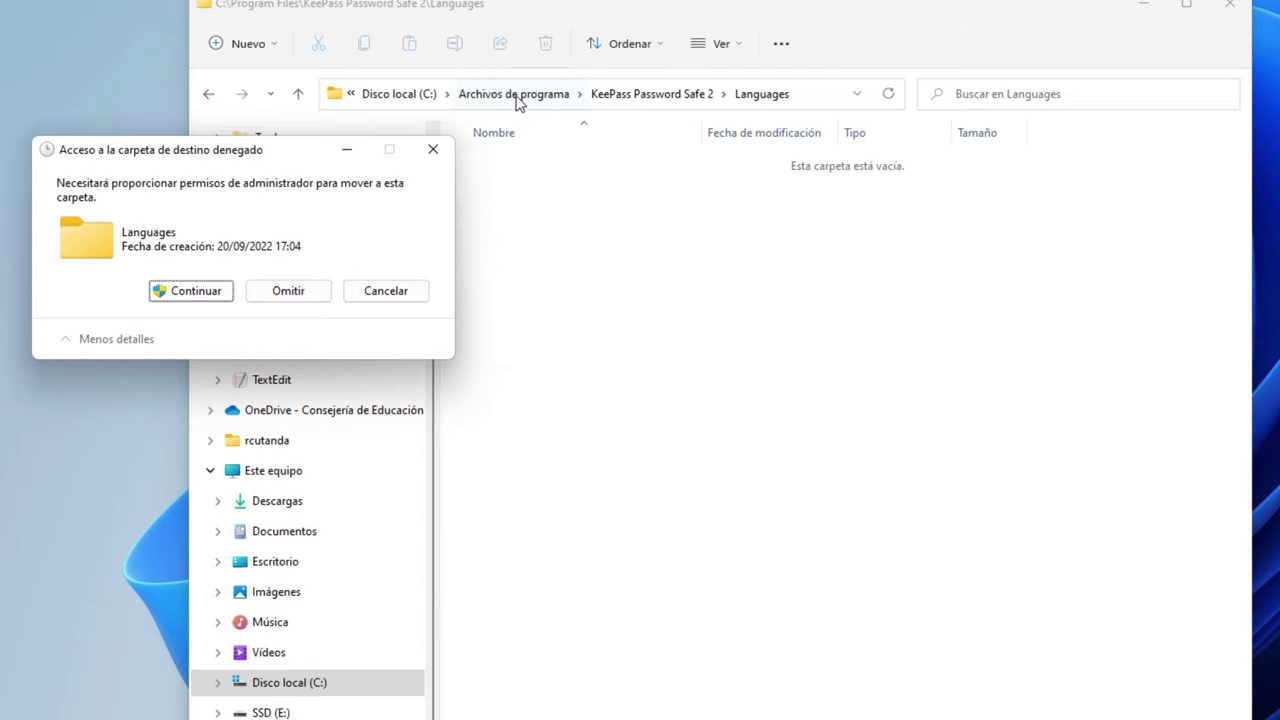
pyautogui.click(196, 291)
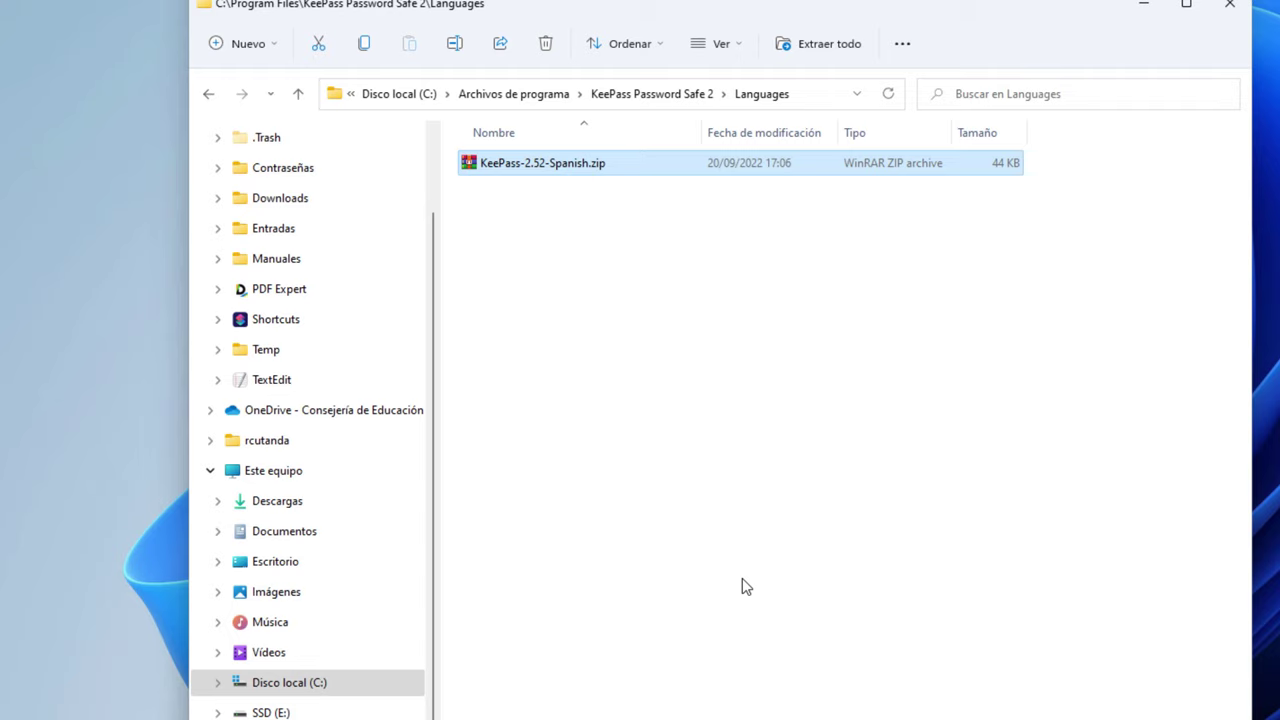
pyautogui.click(623, 168)
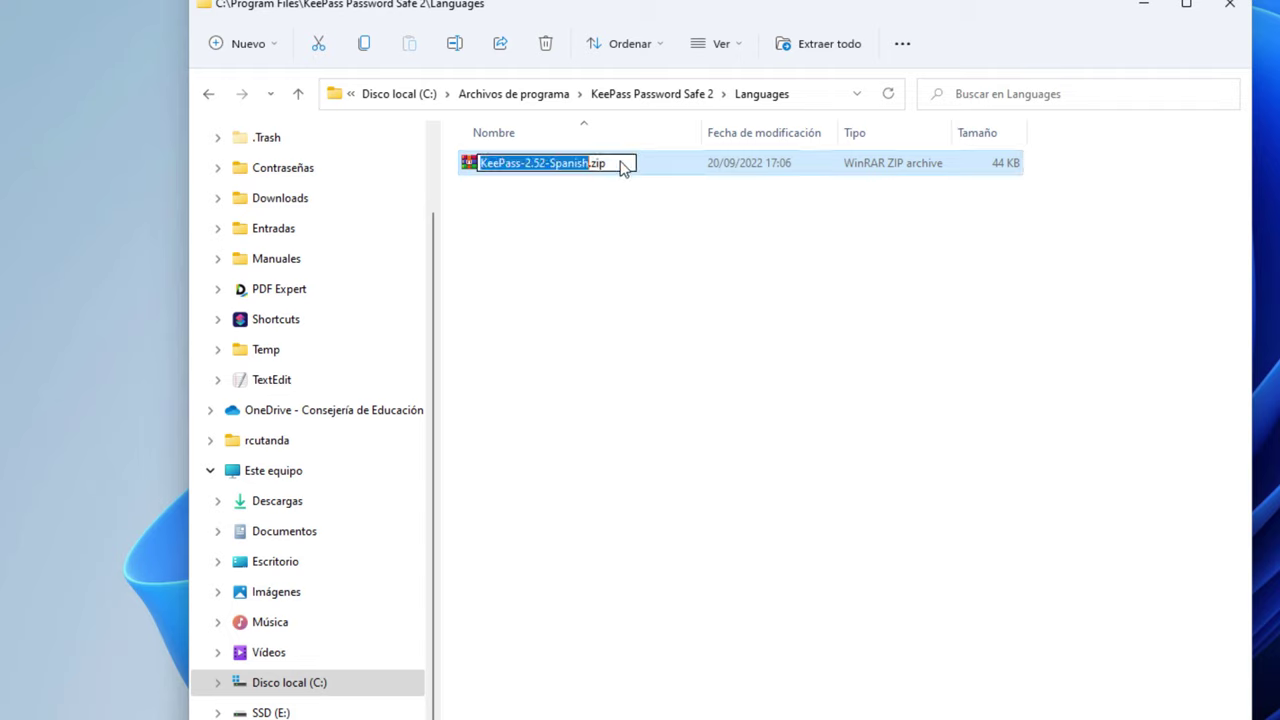
pyautogui.click(608, 167)
pyautogui.moveTo(594, 168); pyautogui.dragTo(624, 168)
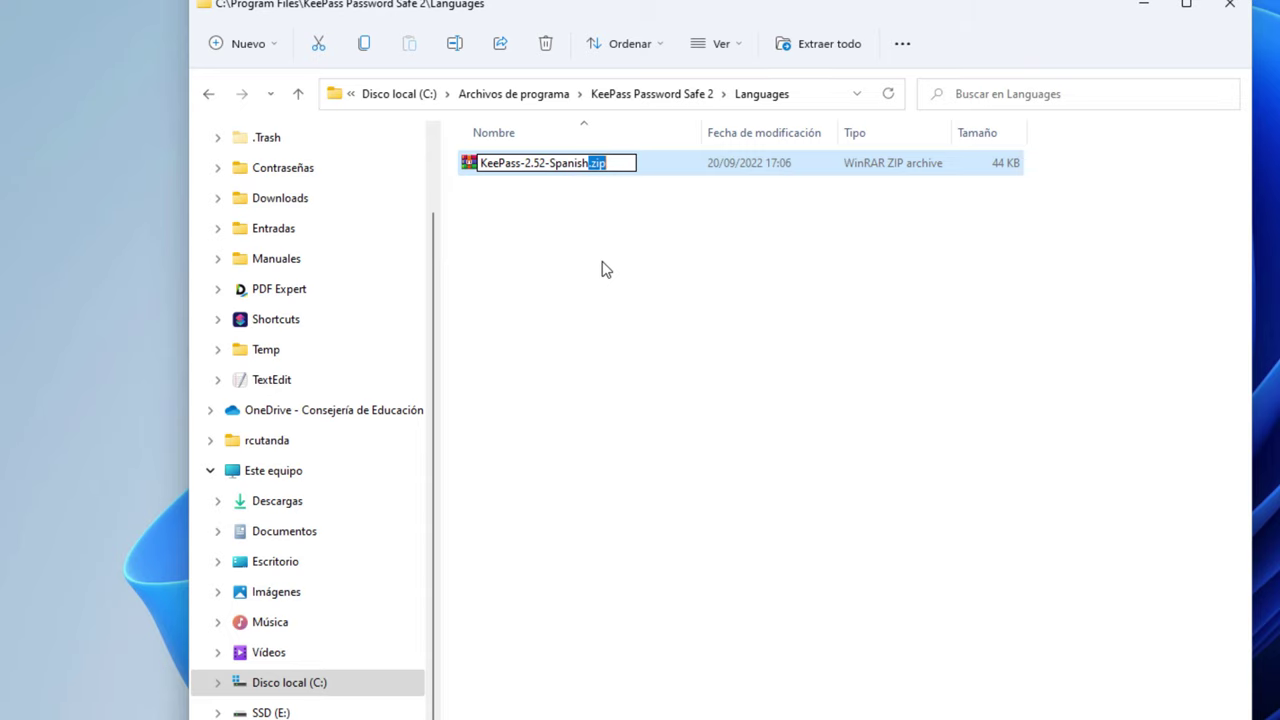
pyautogui.click(546, 275)
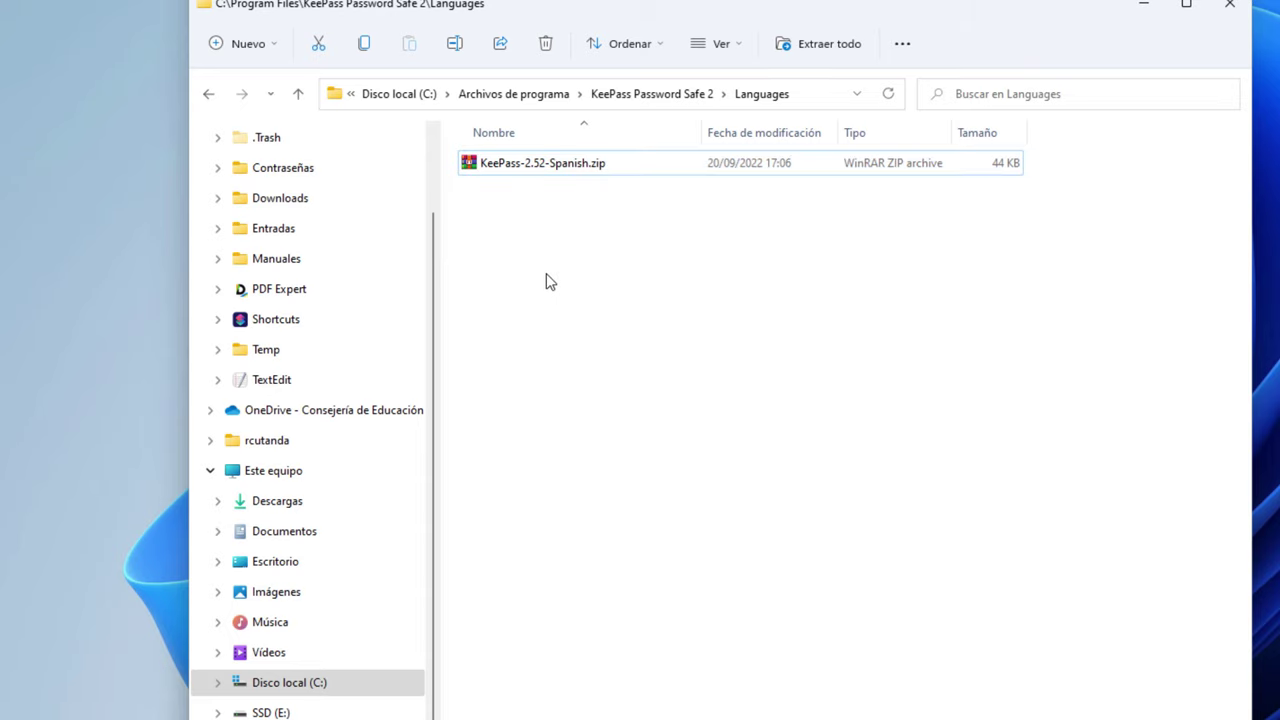
pyautogui.click(516, 171)
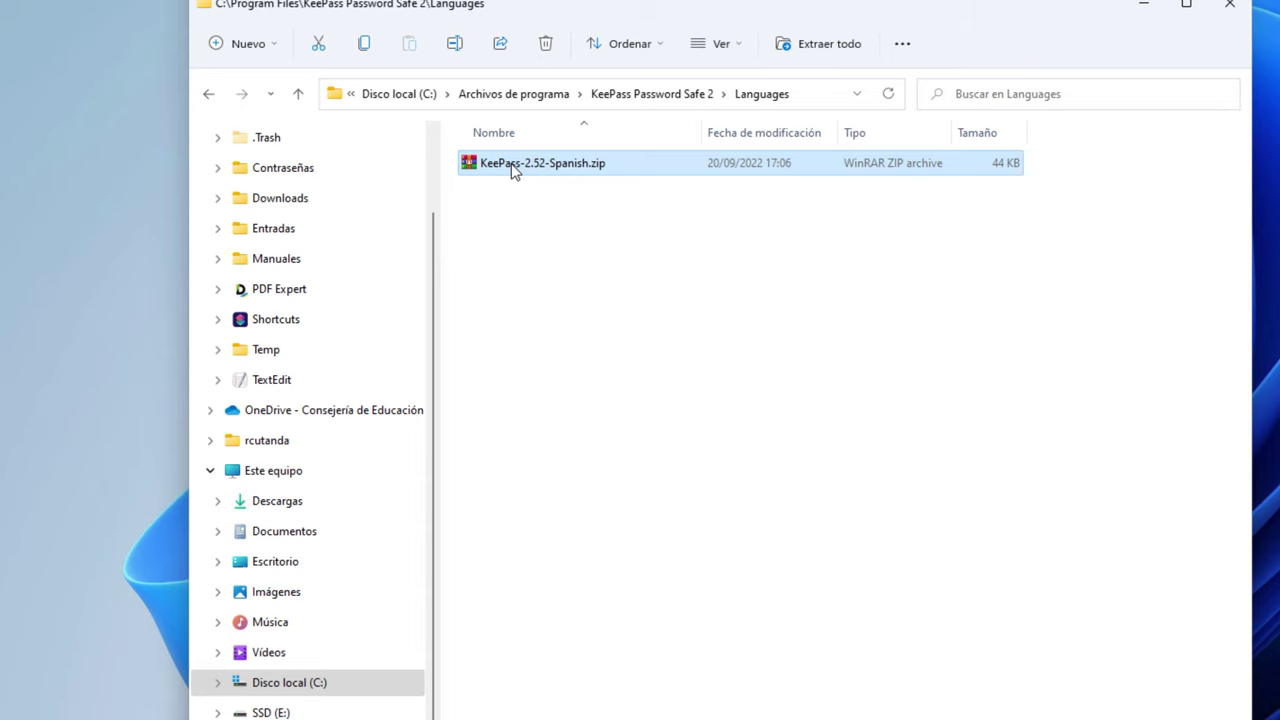
# Extract the zip straight into Languages, removing the KeePass-2.52-Spanish subfolder from the path
pyautogui.rightClick(512, 167)
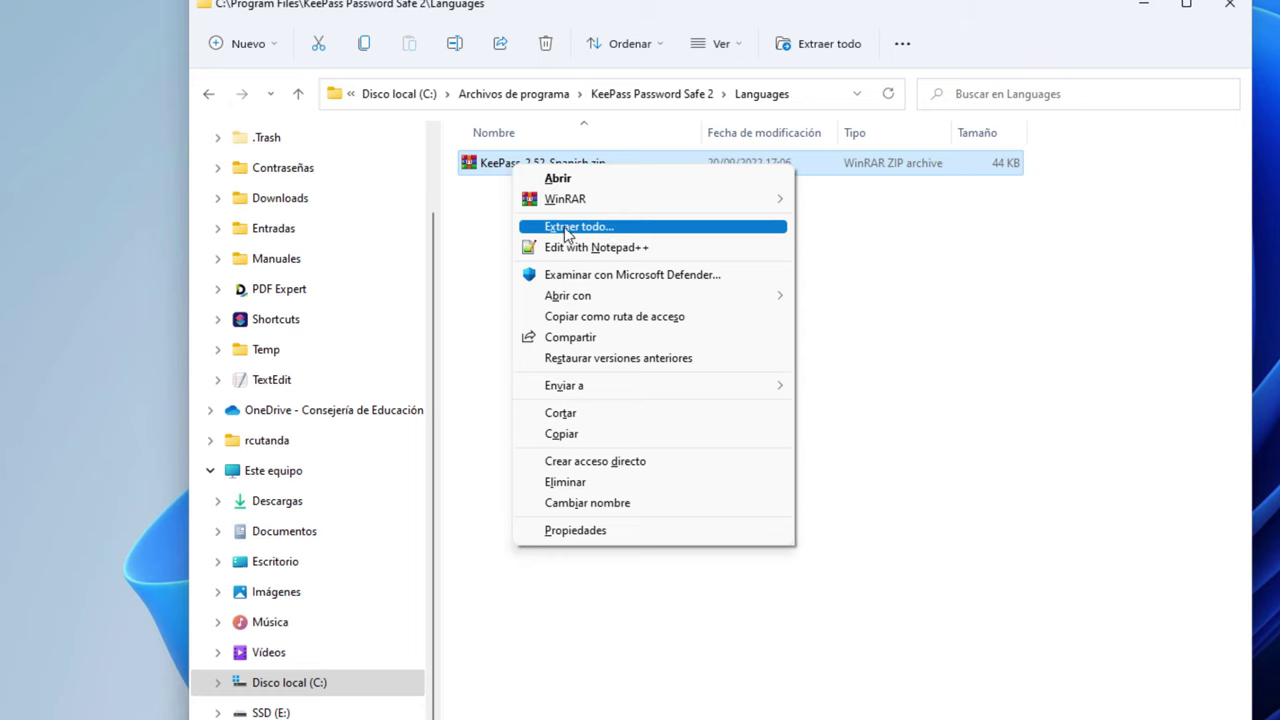
pyautogui.rightClick(488, 162)
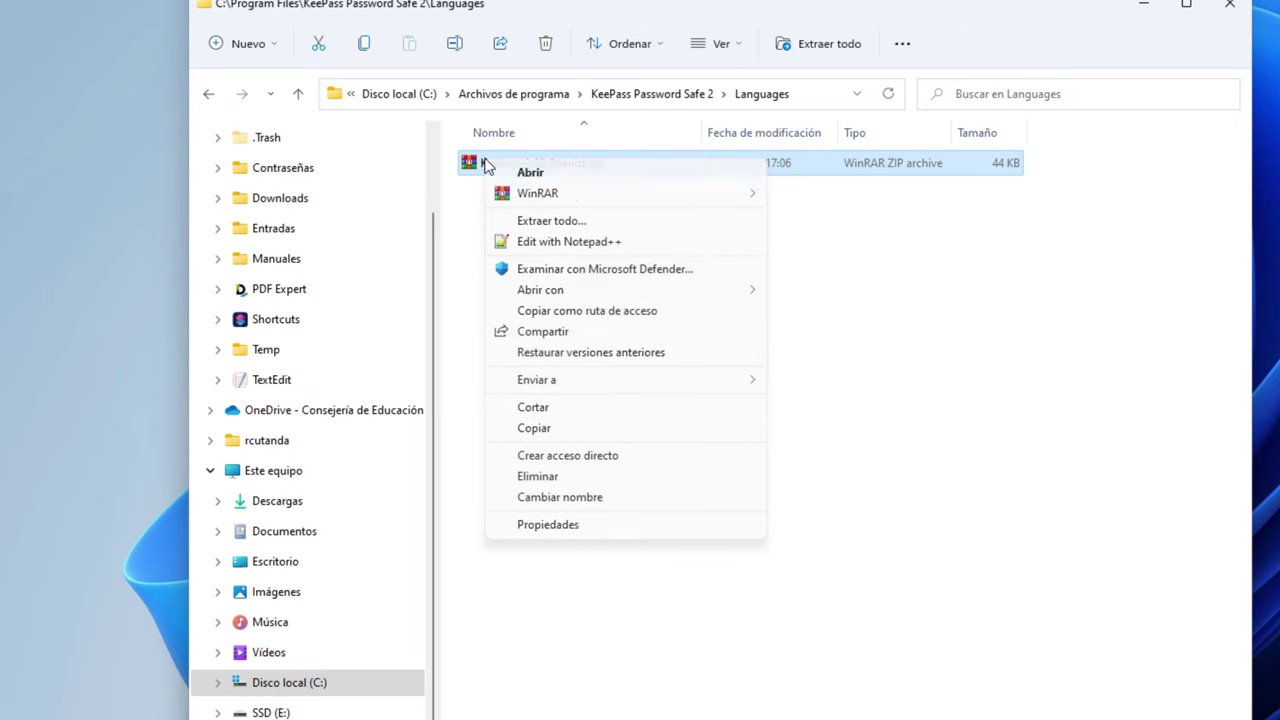
pyautogui.click(574, 224)
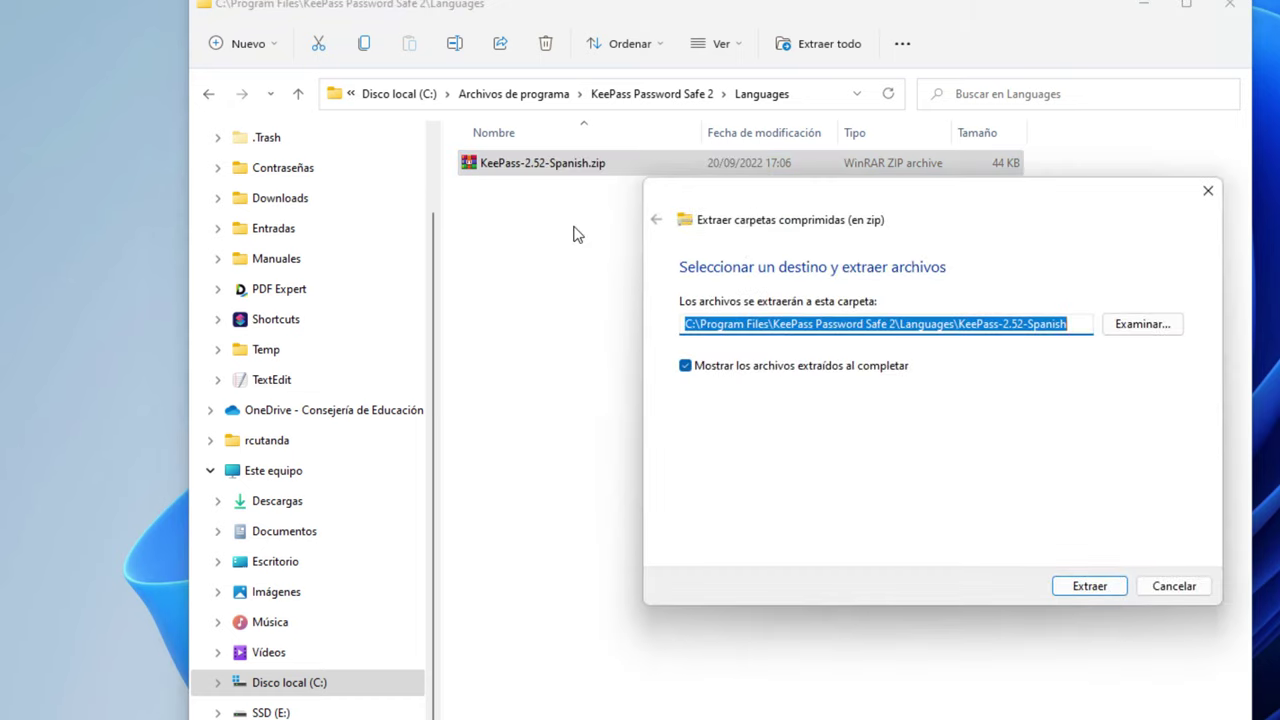
pyautogui.click(1008, 324)
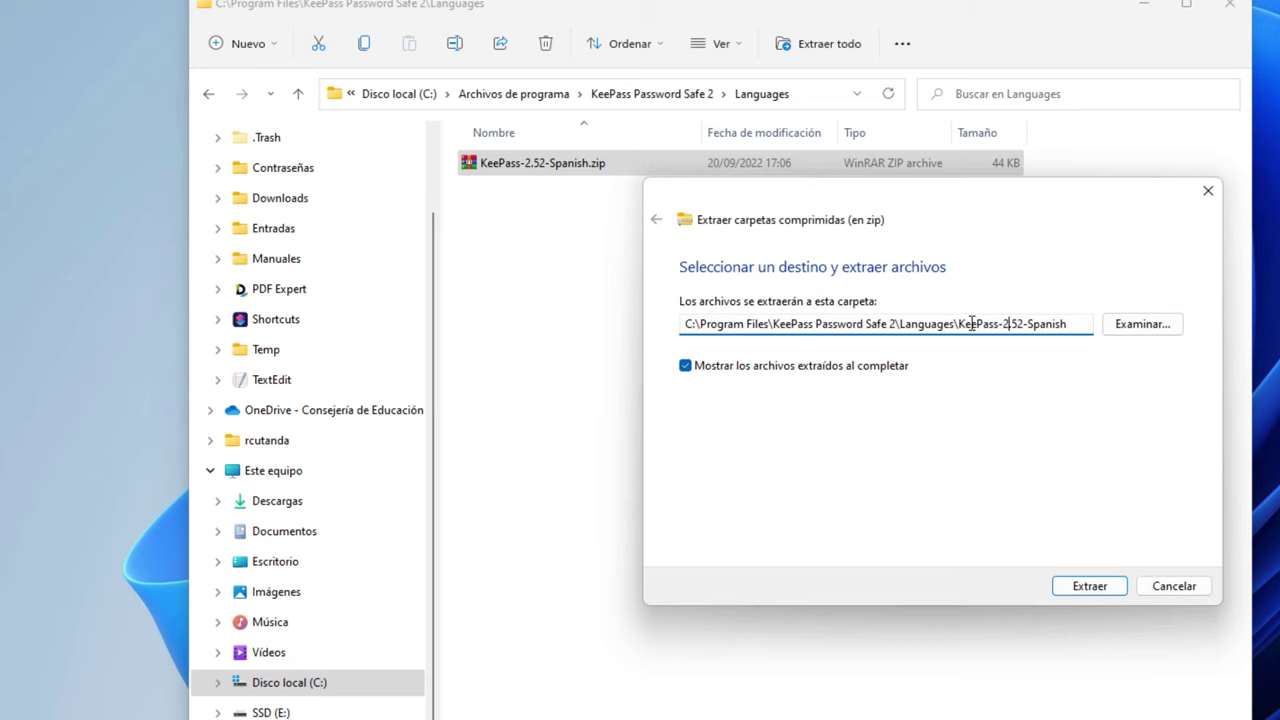
pyautogui.moveTo(959, 324); pyautogui.dragTo(1101, 324)
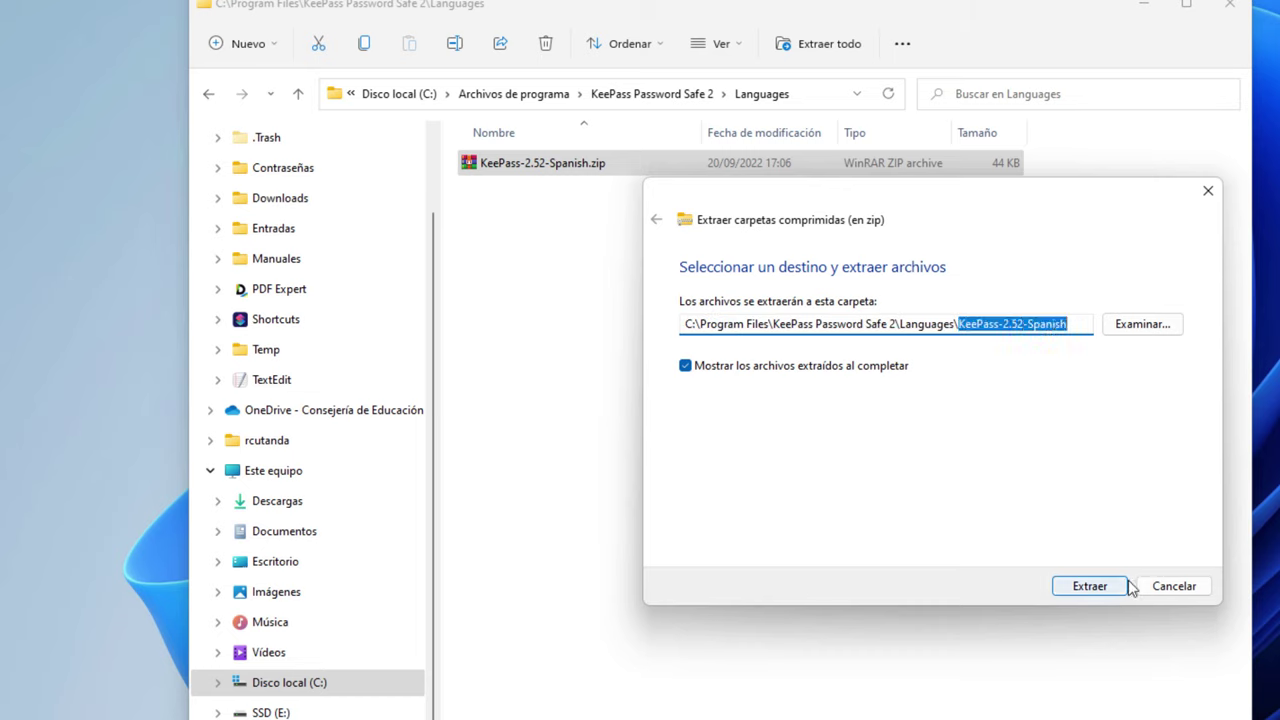
pyautogui.press('Left')
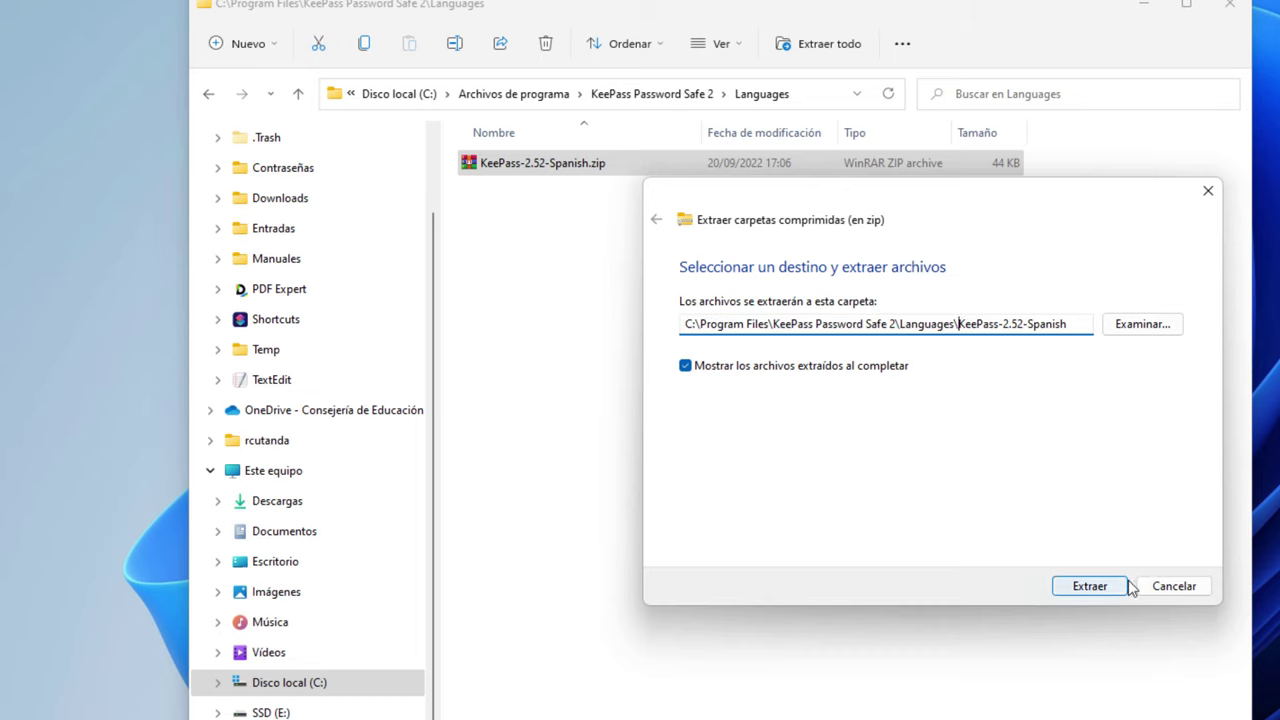
pyautogui.hotkey('shift', 'End')
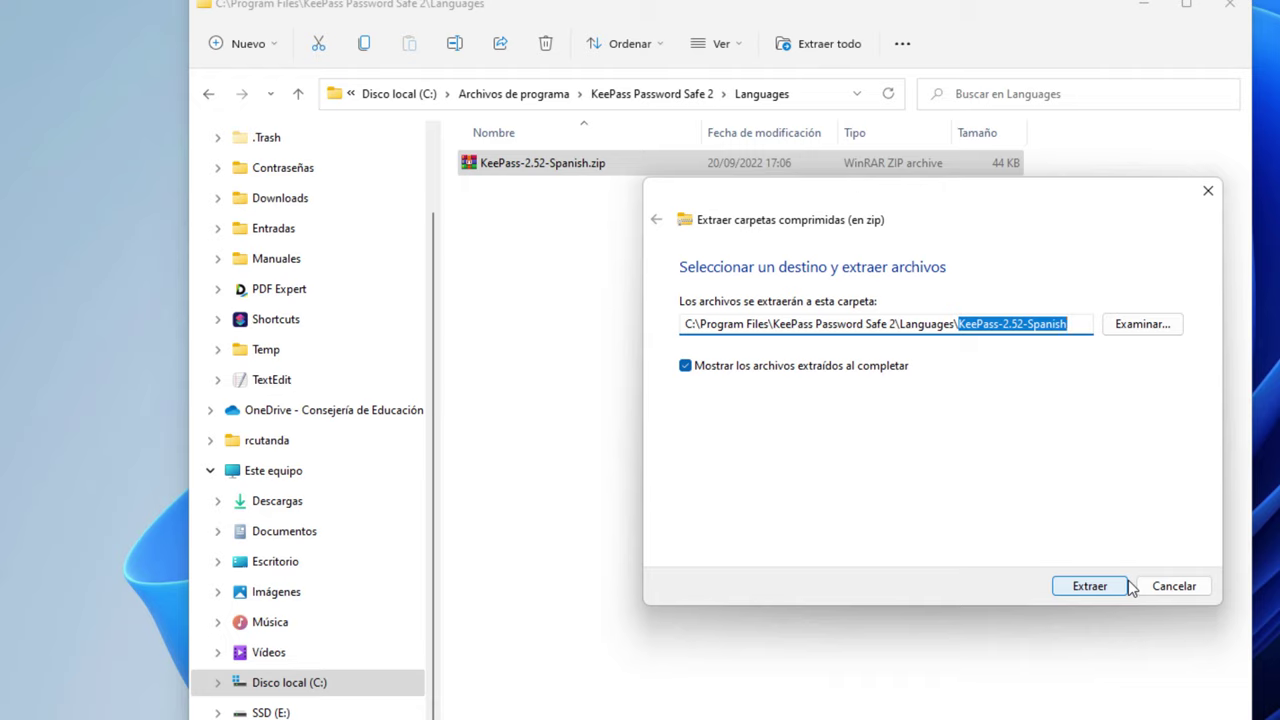
pyautogui.press('BackSpace')
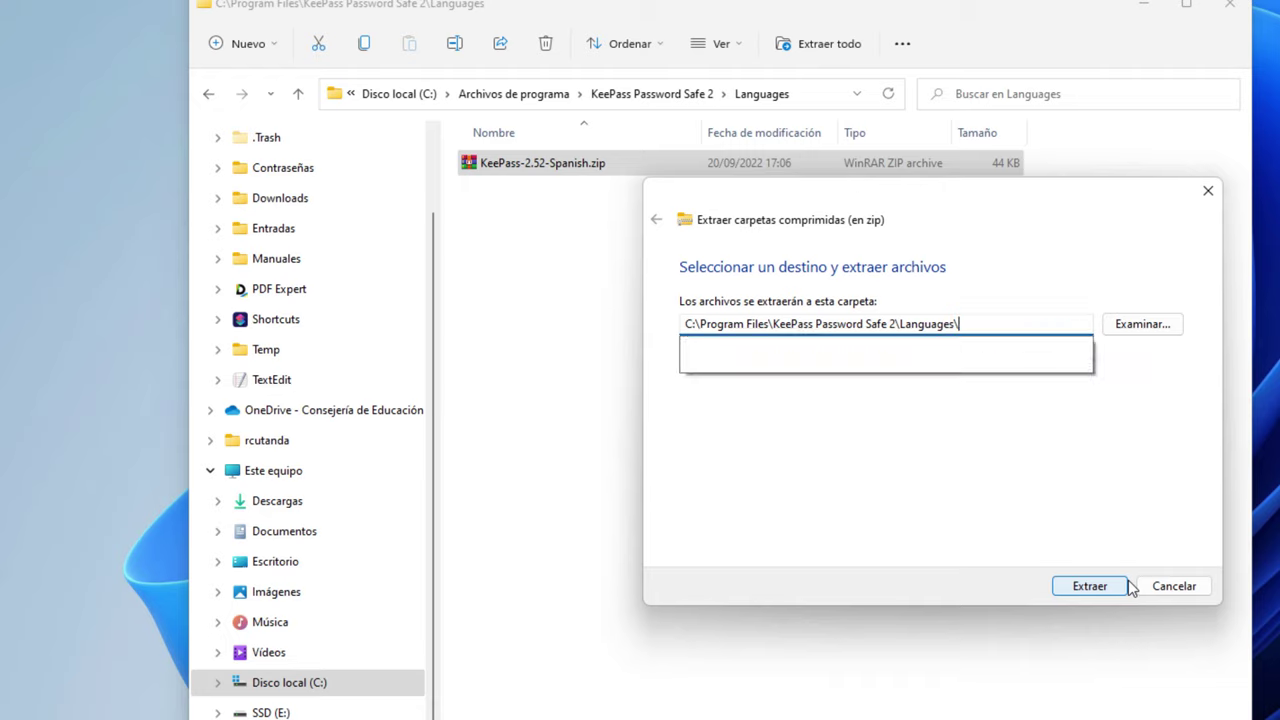
pyautogui.press('Escape')
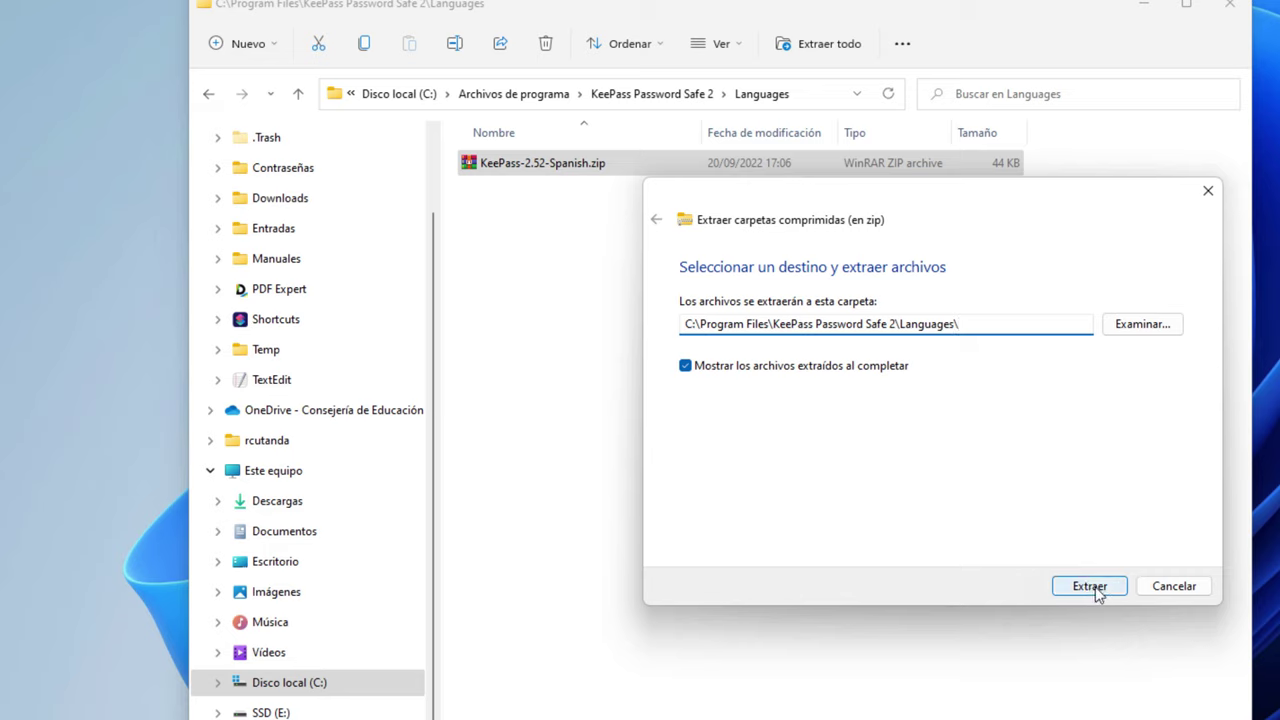
pyautogui.click(1095, 589)
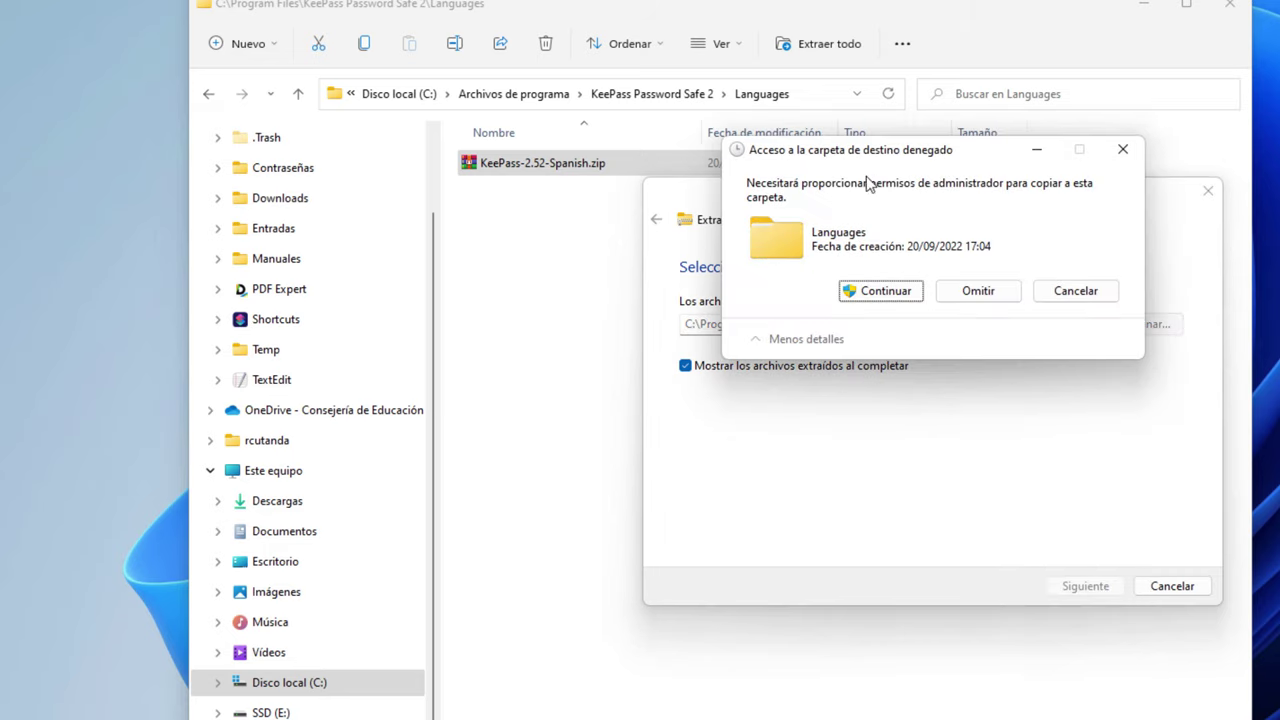
pyautogui.click(882, 290)
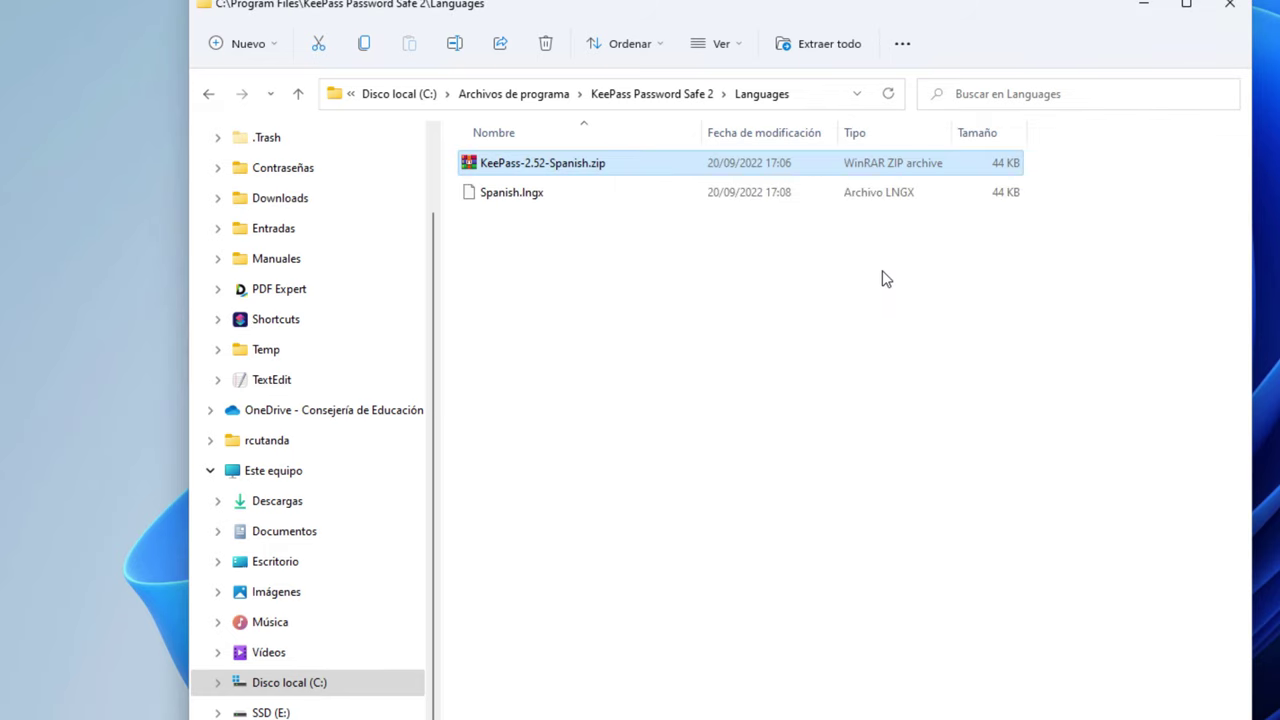
# Delete KeePass-2.52-Spanish.zip, leaving only Spanish.lngx in Languages
pyautogui.click(488, 198)
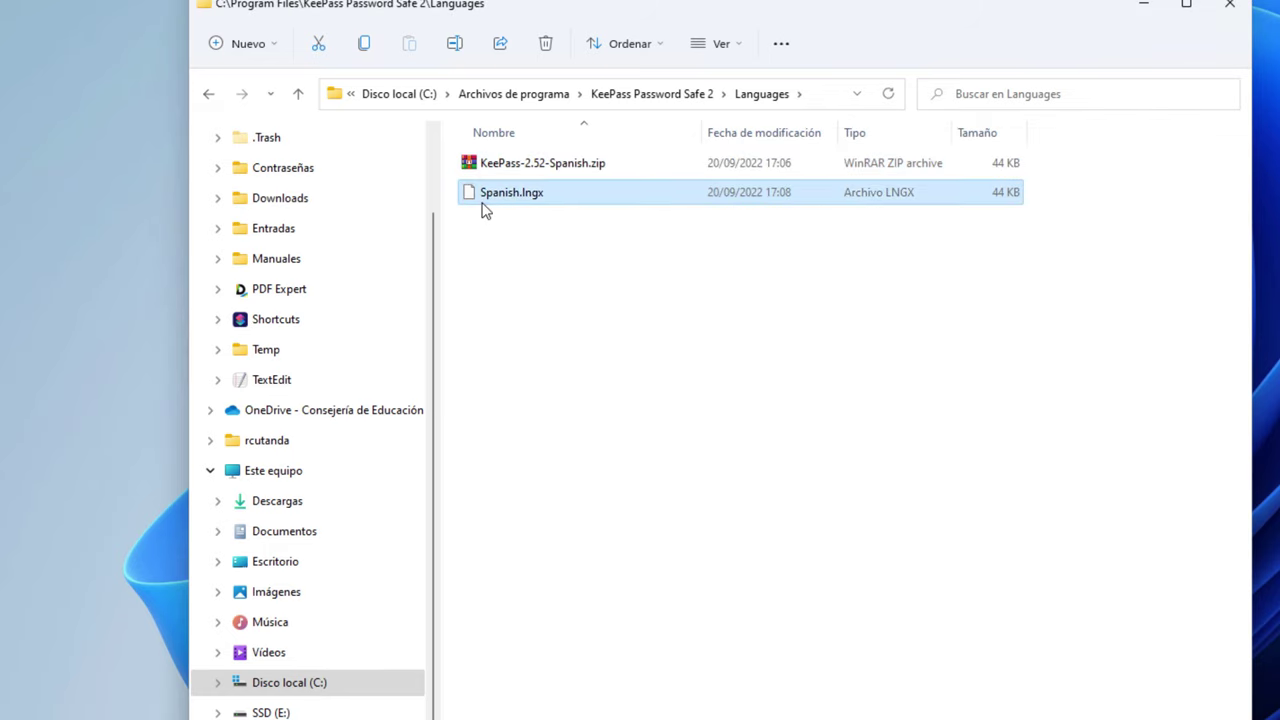
pyautogui.click(522, 167)
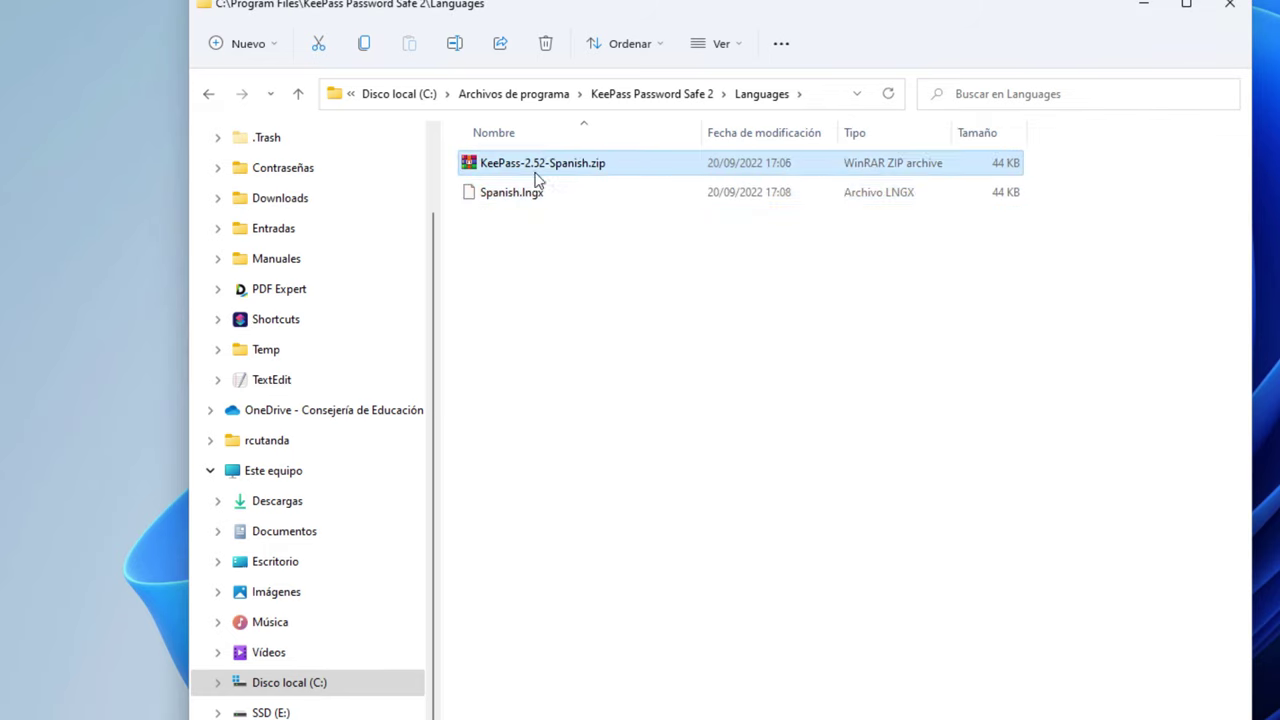
pyautogui.rightClick(522, 167)
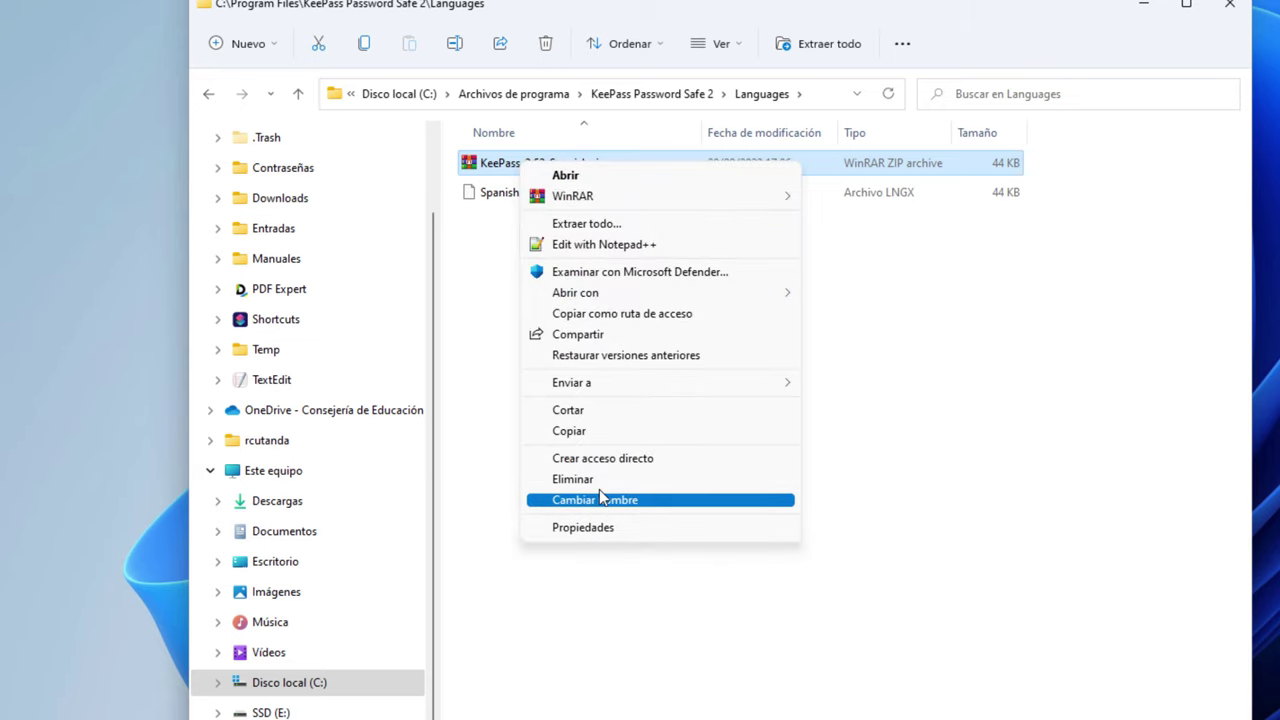
pyautogui.click(1062, 264)
pyautogui.rightClick(540, 163)
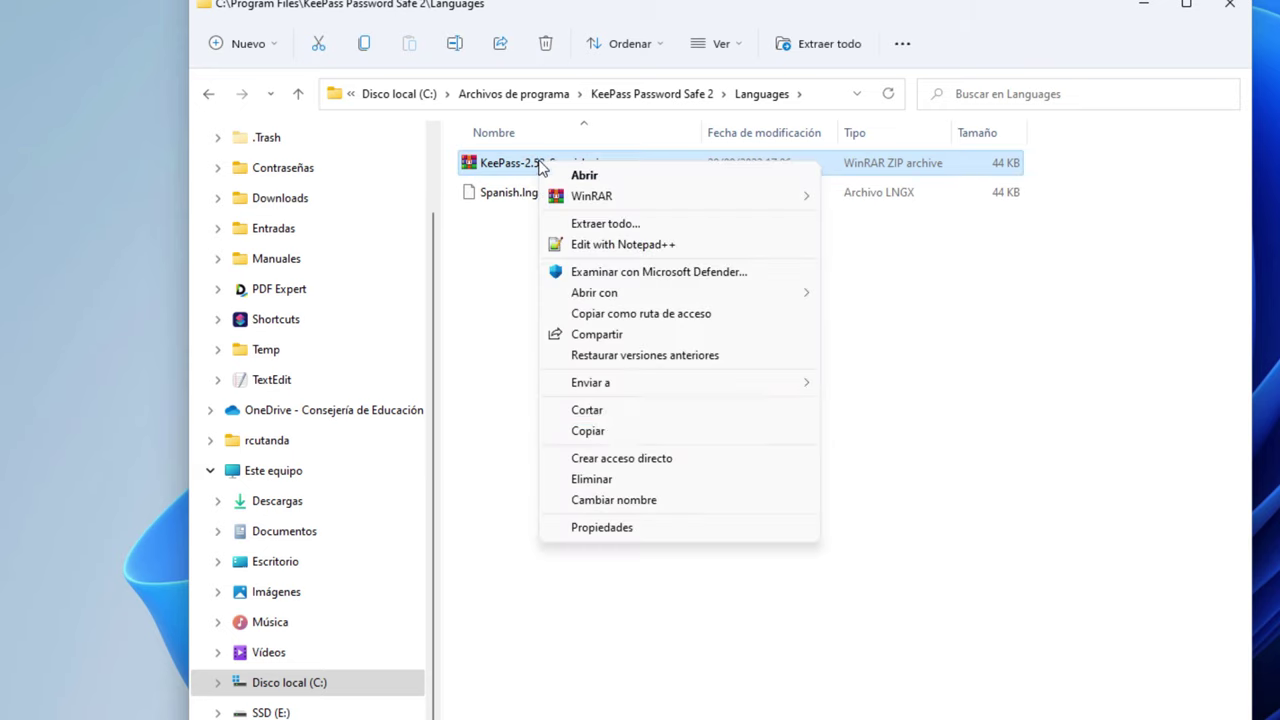
pyautogui.click(608, 482)
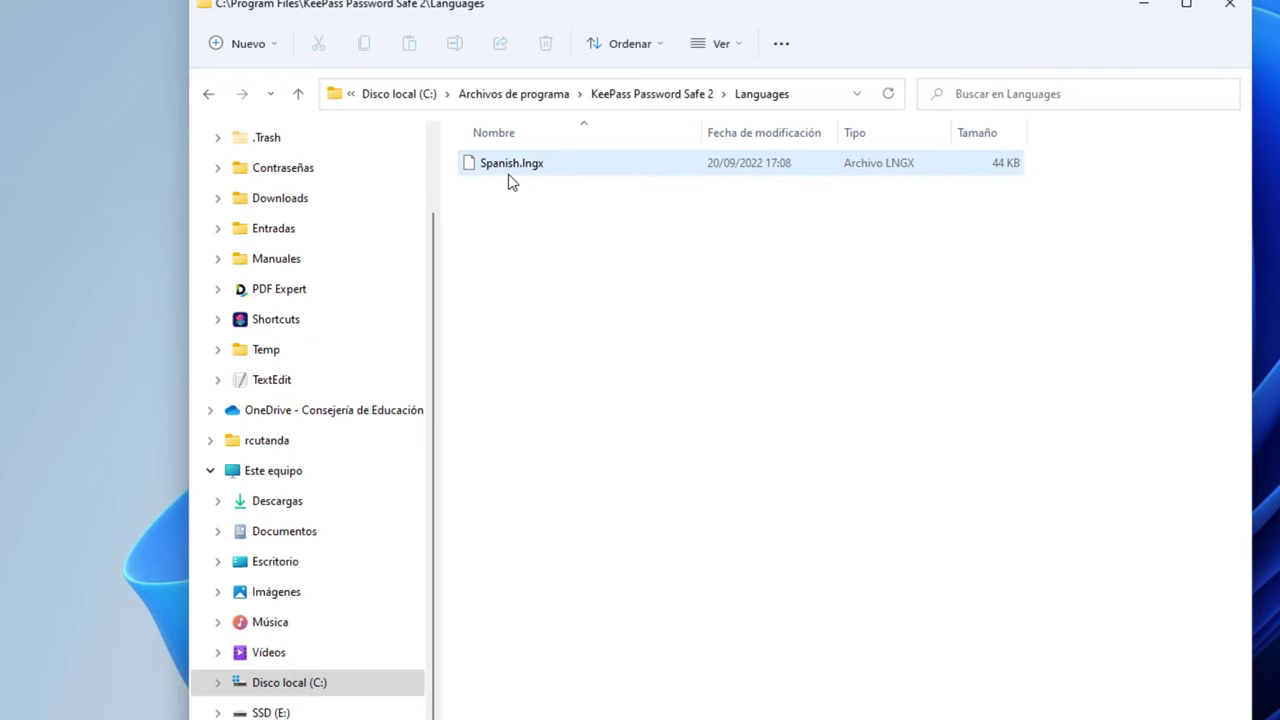
pyautogui.click(509, 168)
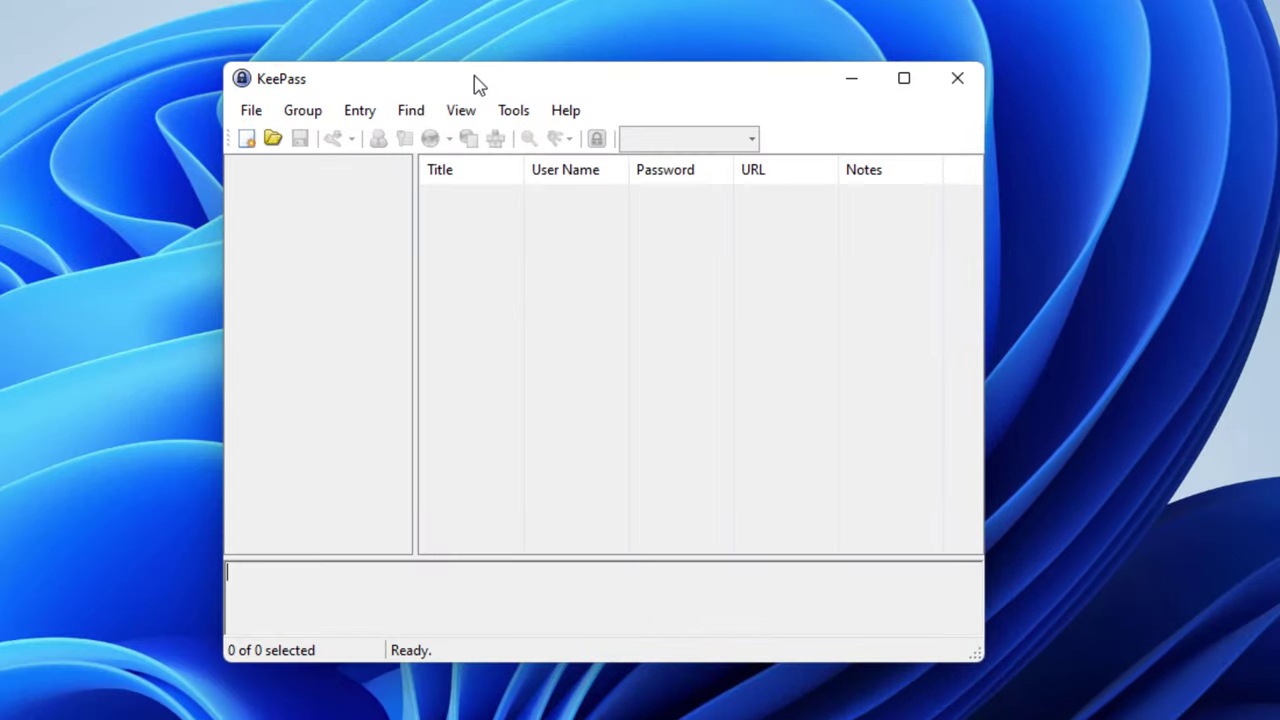
# Select Spanish (Español) in Change Language and confirm restarting KeePass
pyautogui.click(511, 121)
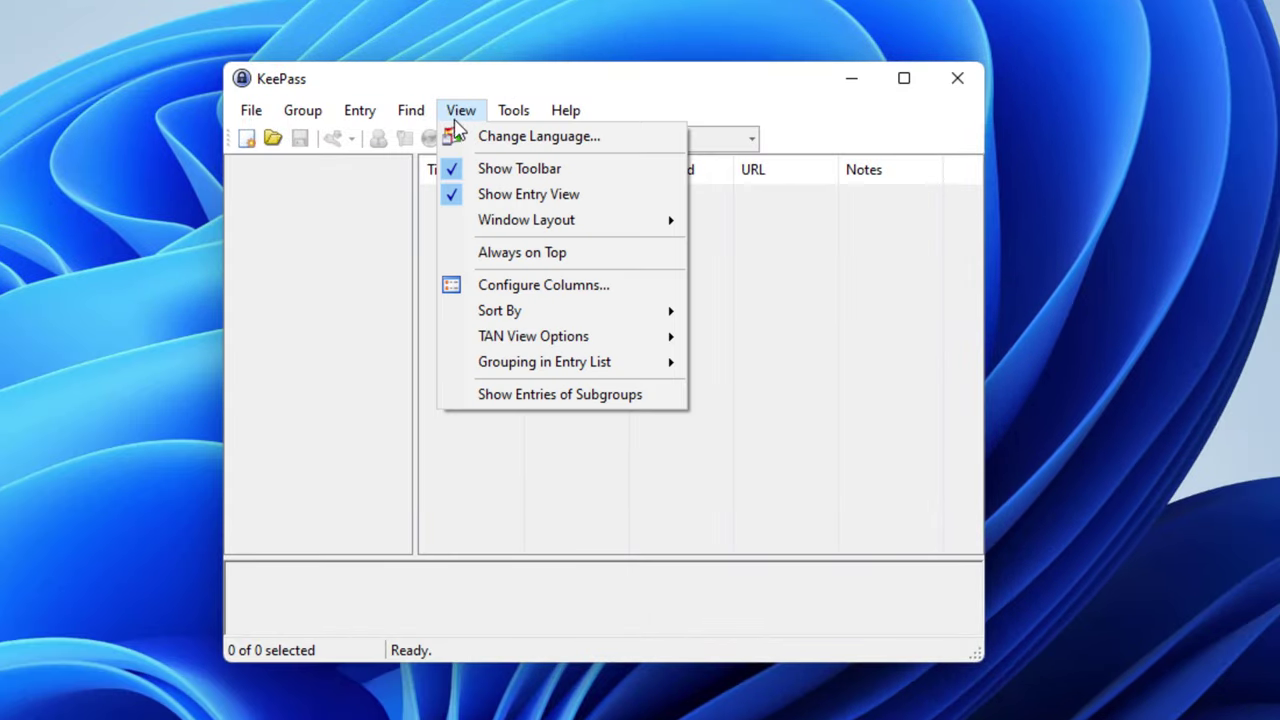
pyautogui.click(534, 137)
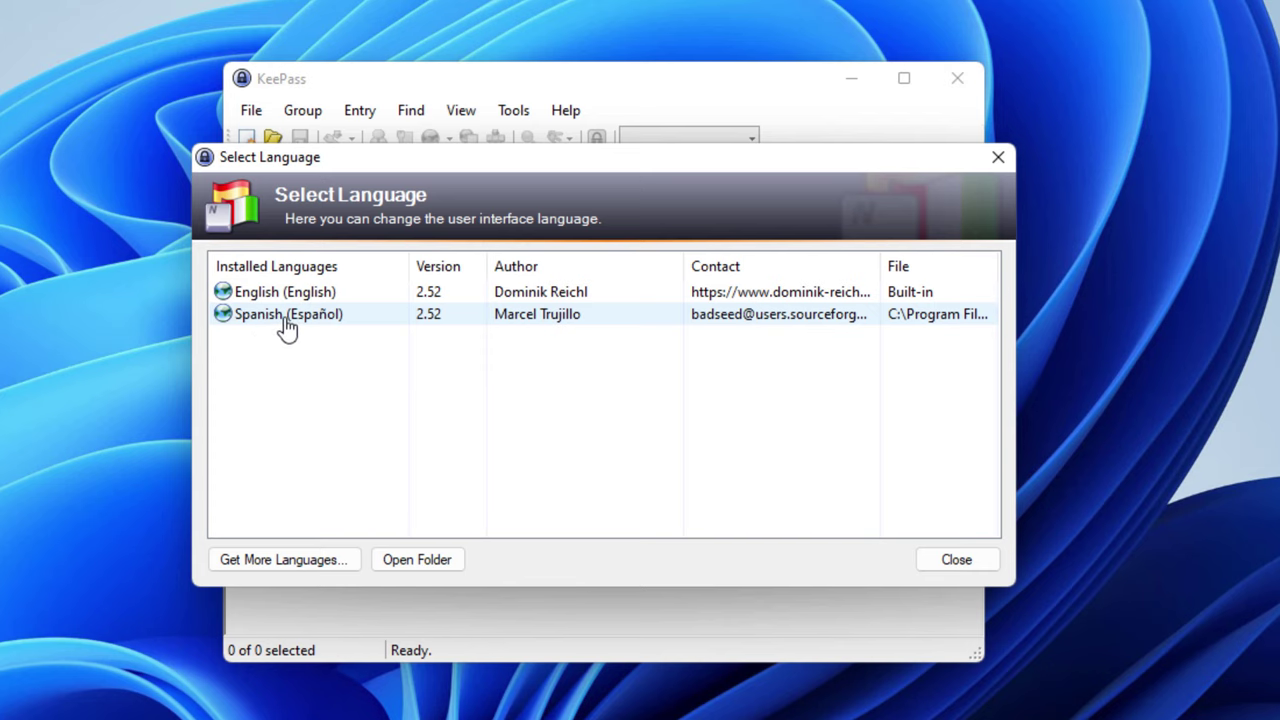
pyautogui.doubleClick(287, 325)
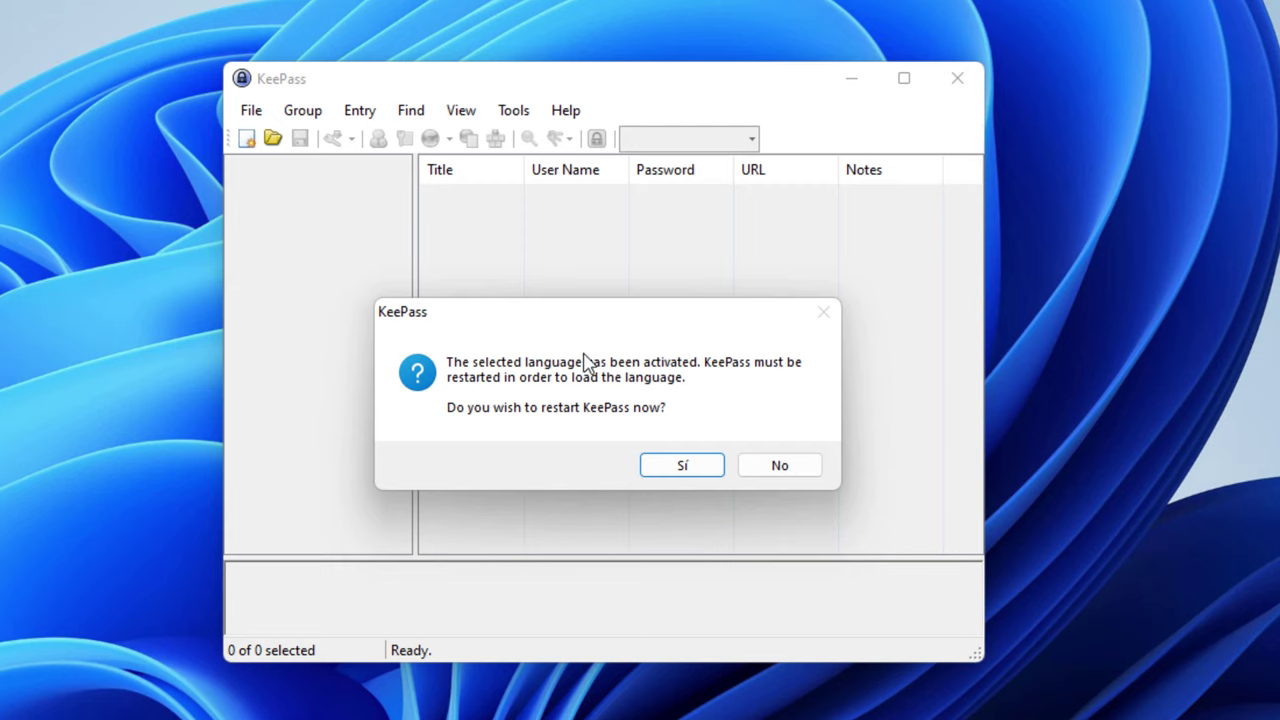
pyautogui.click(674, 472)
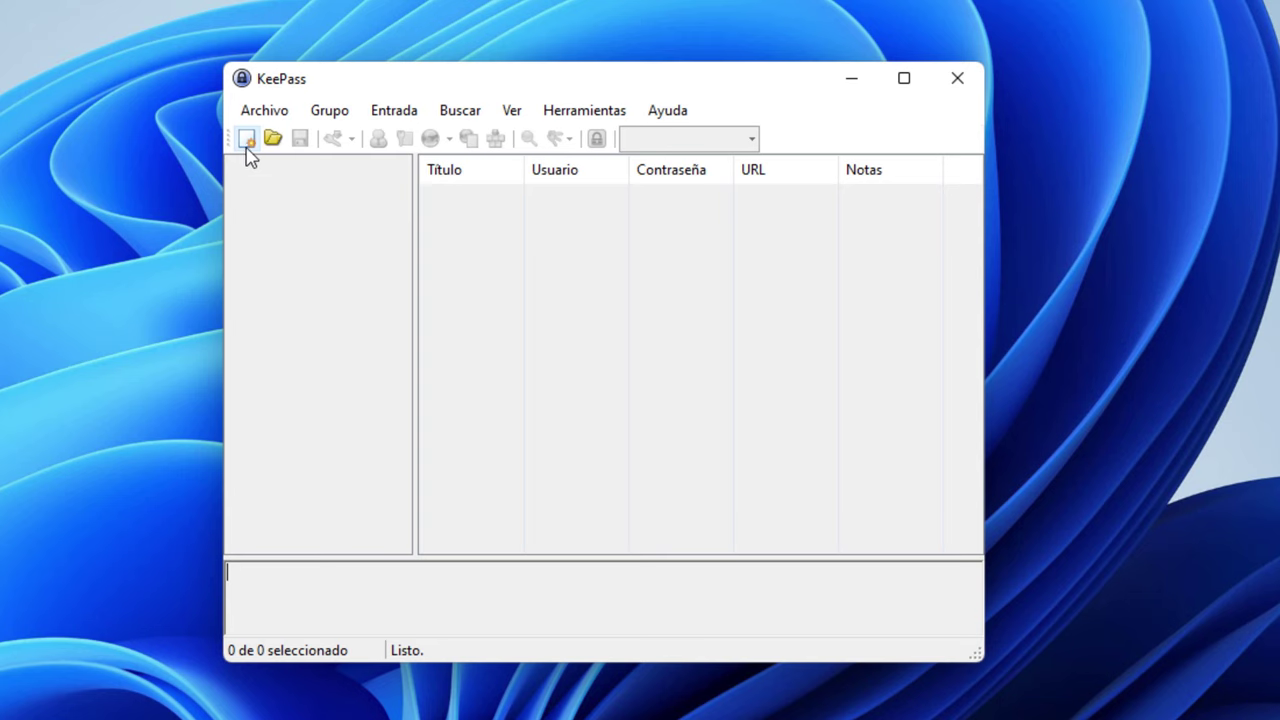
# Start a new database with Archivo > Nuevo and acknowledge the Nueva Base de Datos notice
pyautogui.click(266, 112)
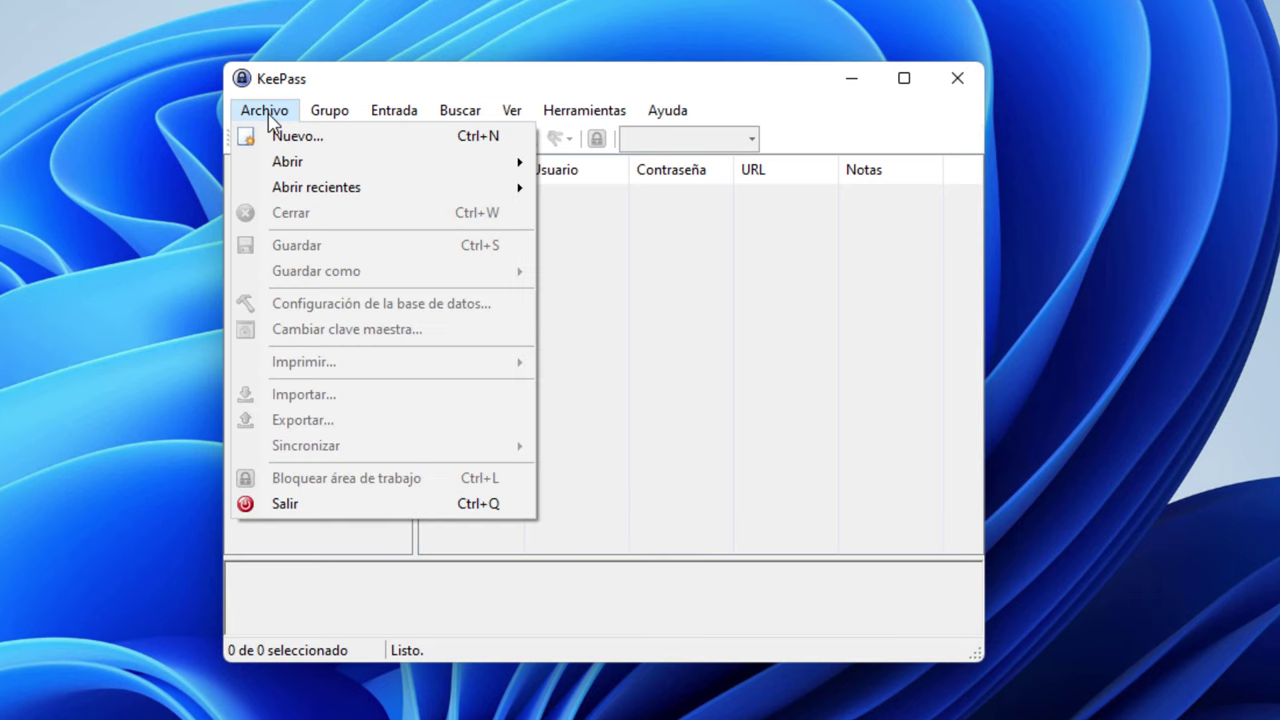
pyautogui.click(277, 140)
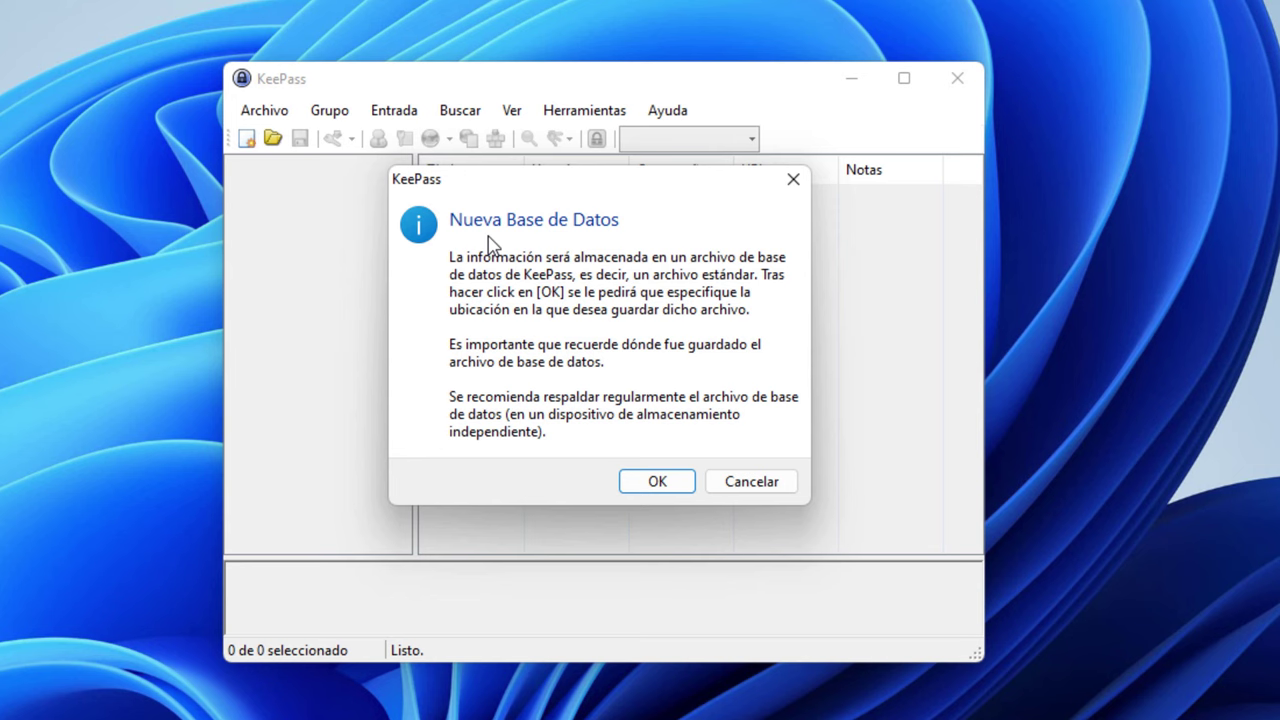
pyautogui.click(662, 487)
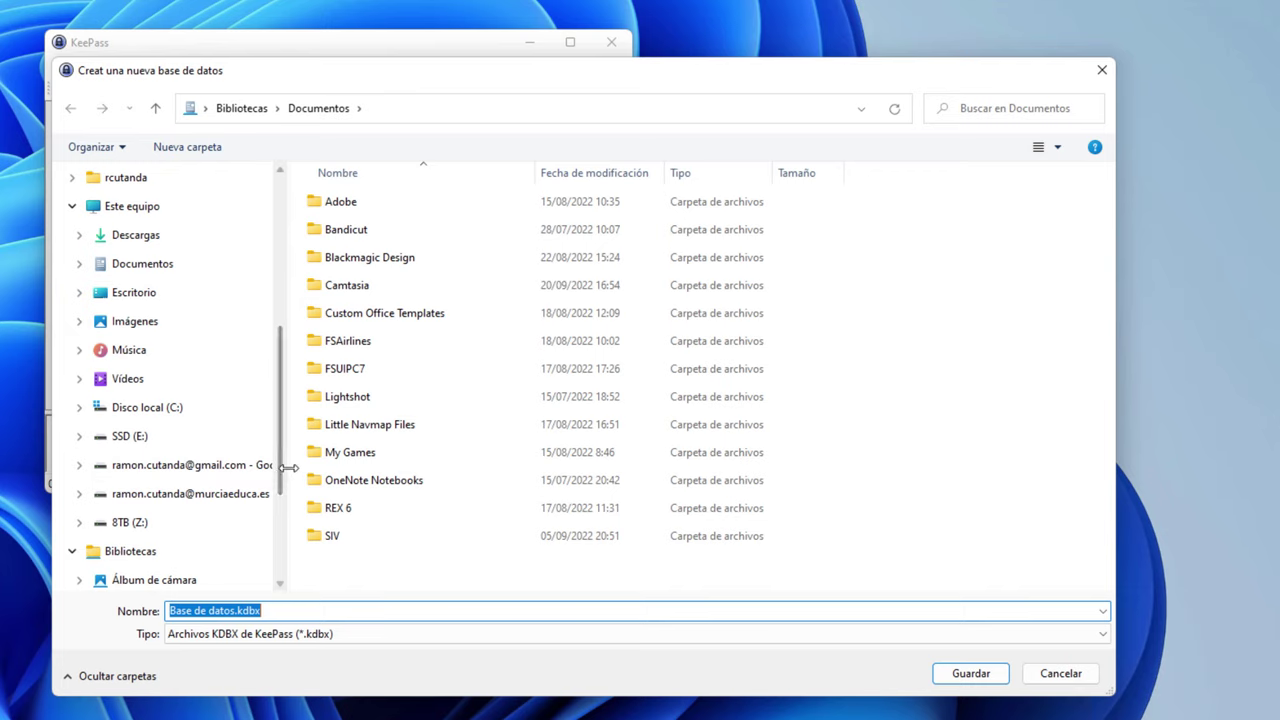
# Navigate the save dialog to the Contraseñas folder under GDrivePersonal
pyautogui.moveTo(288, 467); pyautogui.dragTo(337, 467)
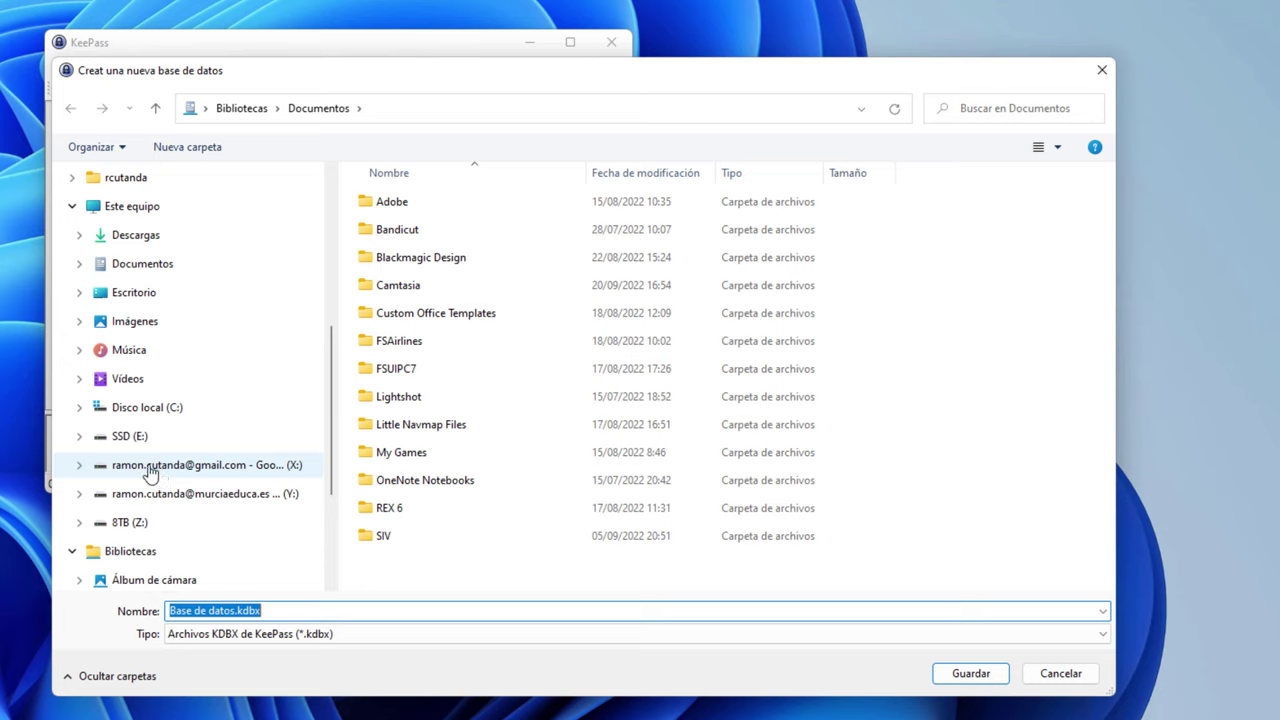
pyautogui.click(161, 472)
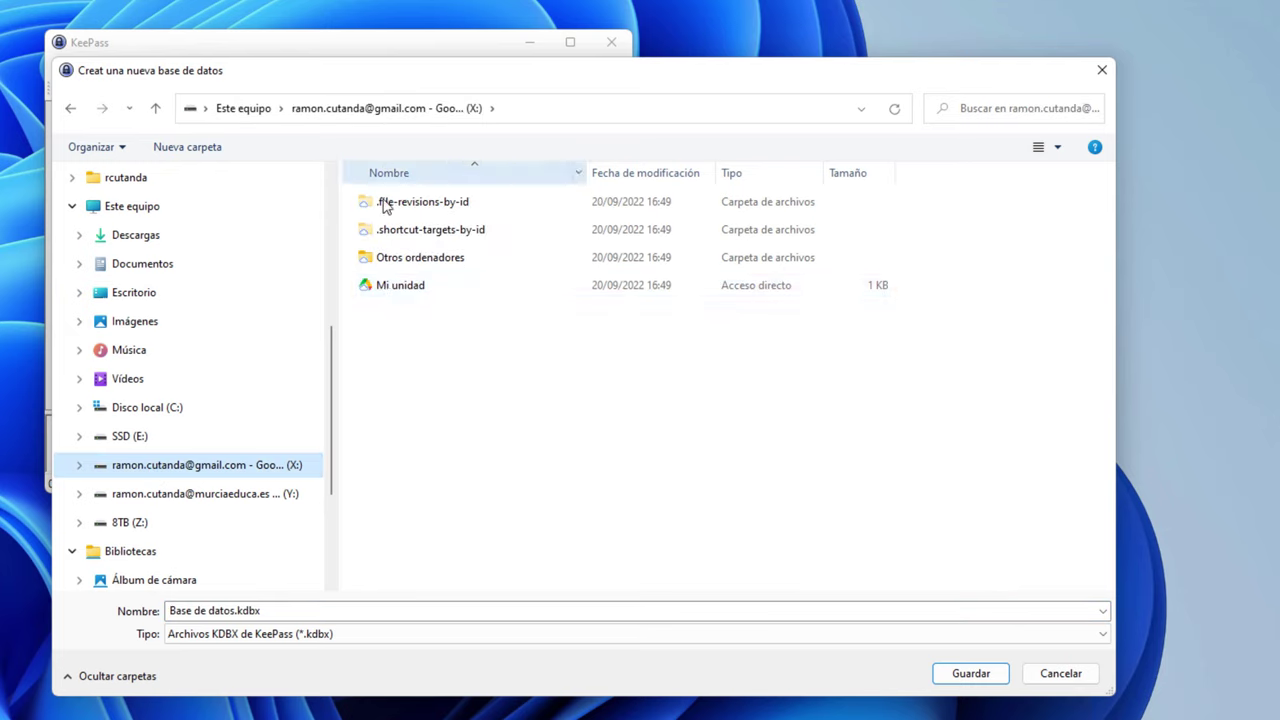
pyautogui.doubleClick(387, 290)
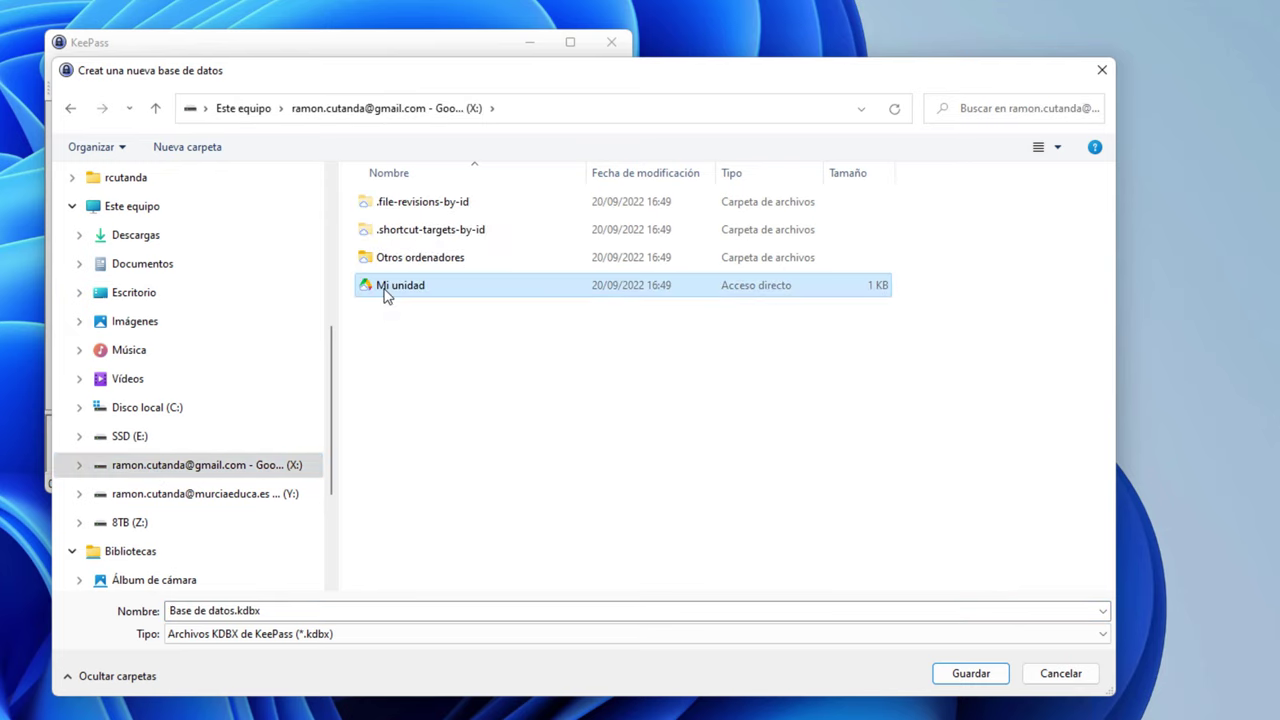
pyautogui.doubleClick(387, 260)
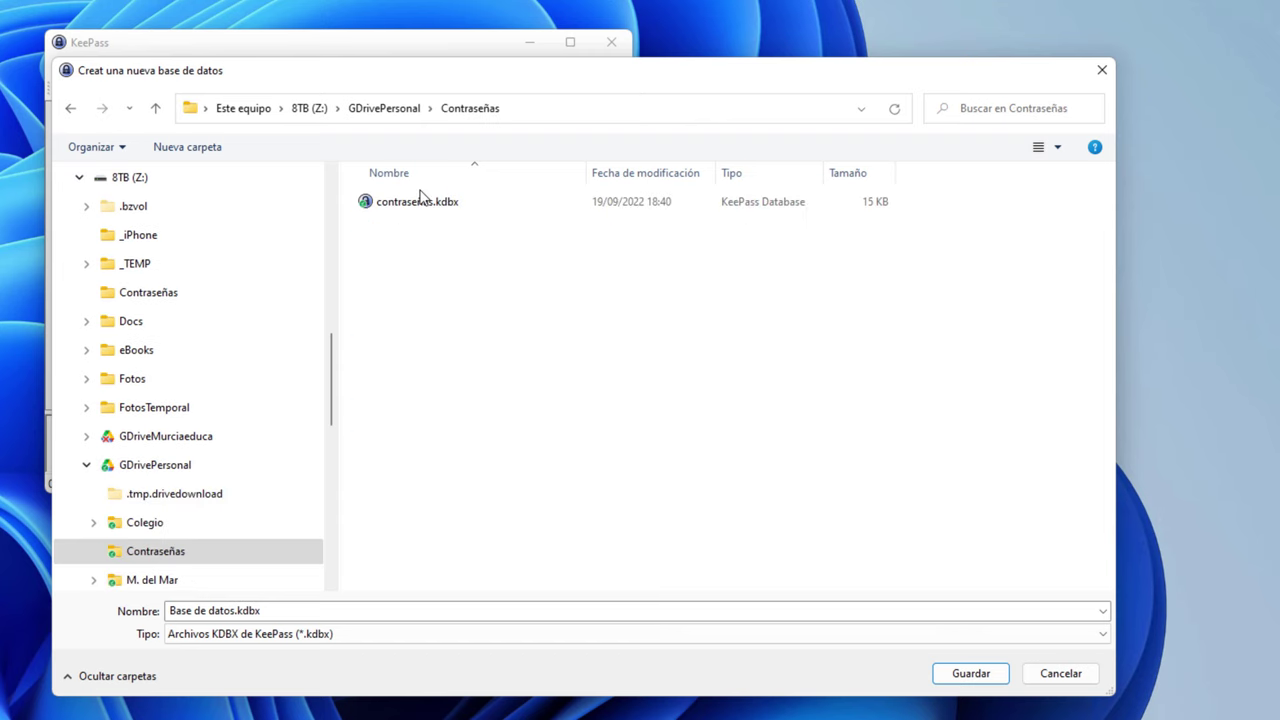
pyautogui.click(405, 108)
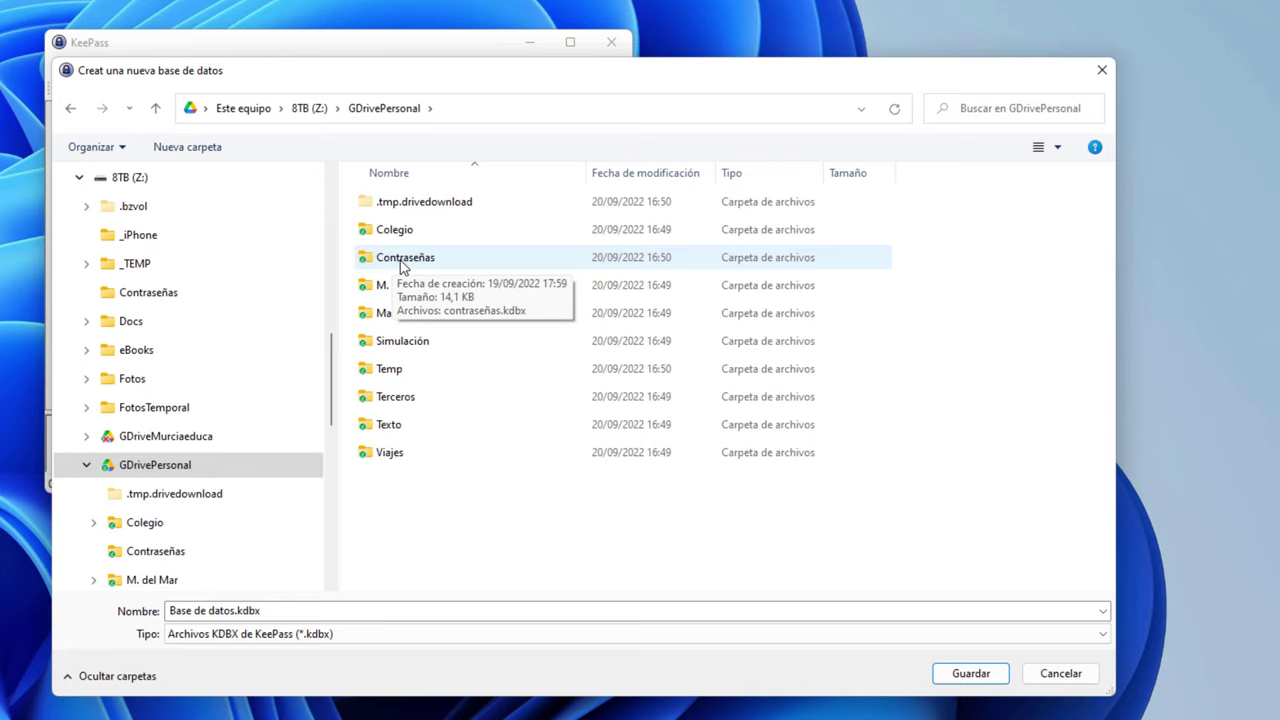
pyautogui.click(401, 262)
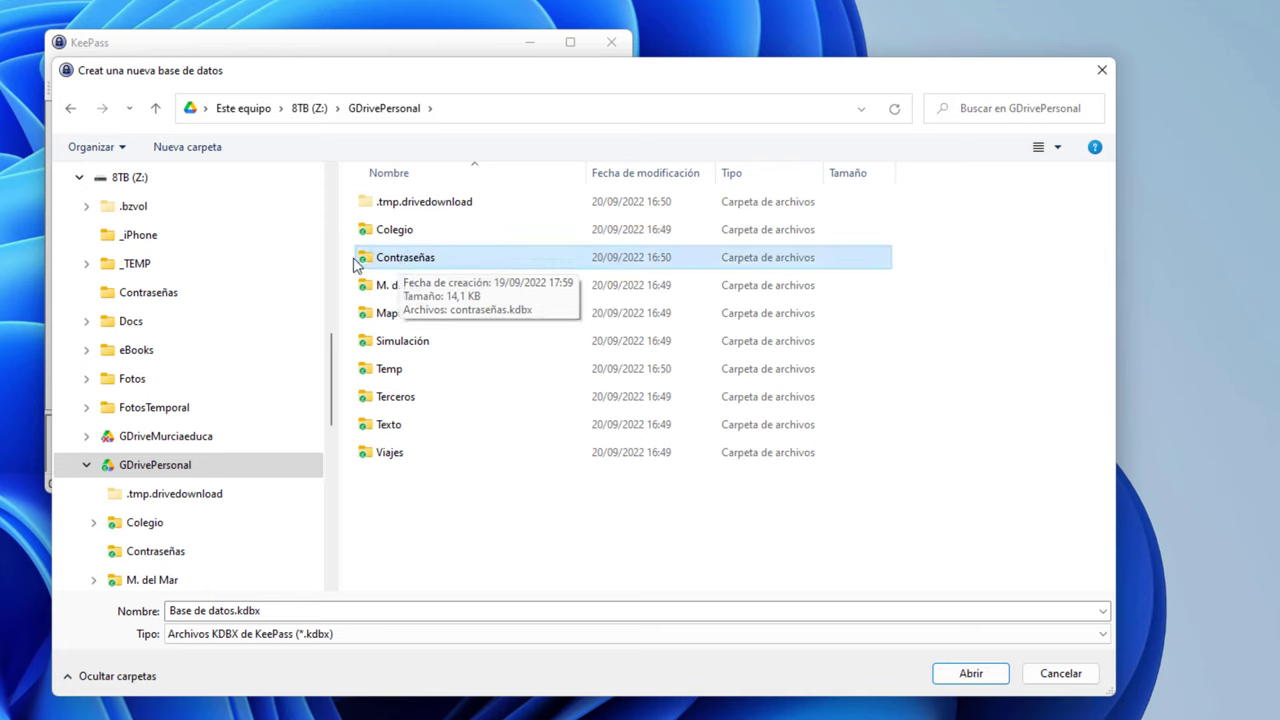
pyautogui.doubleClick(420, 262)
# Save the new database as KeePass.kdbx
pyautogui.click(232, 610)
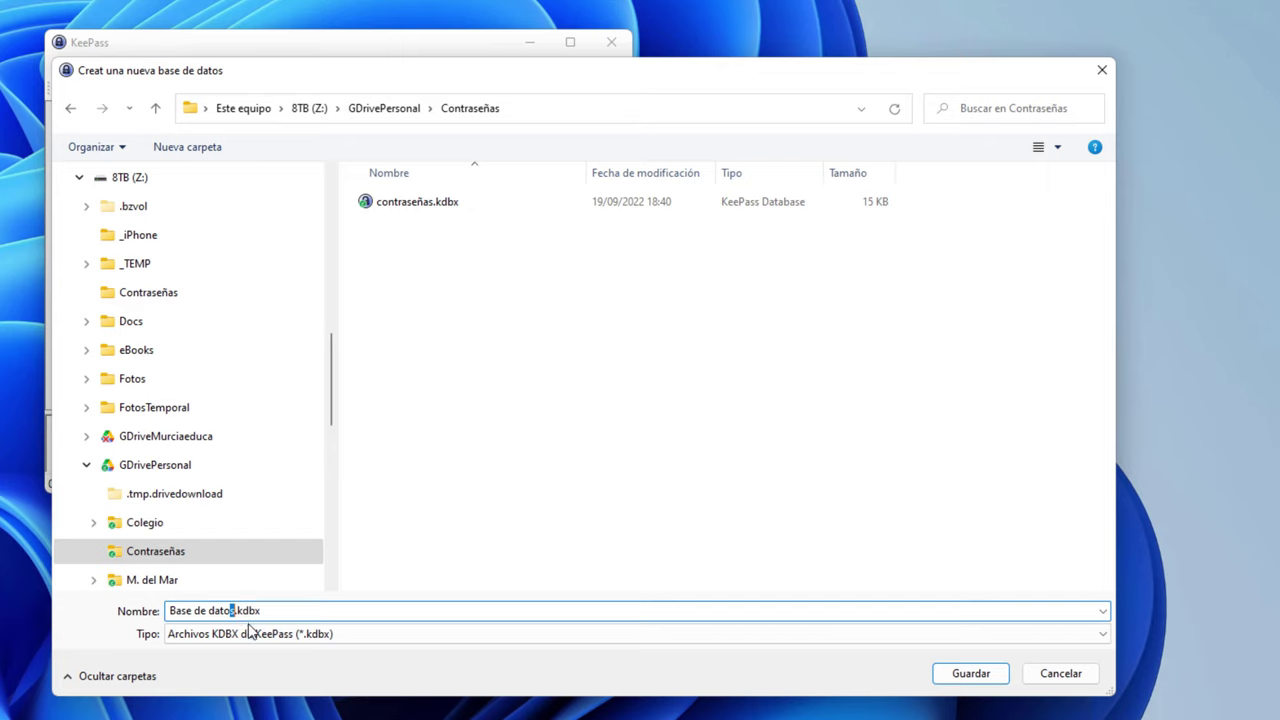
pyautogui.hotkey('shift', 'Home')
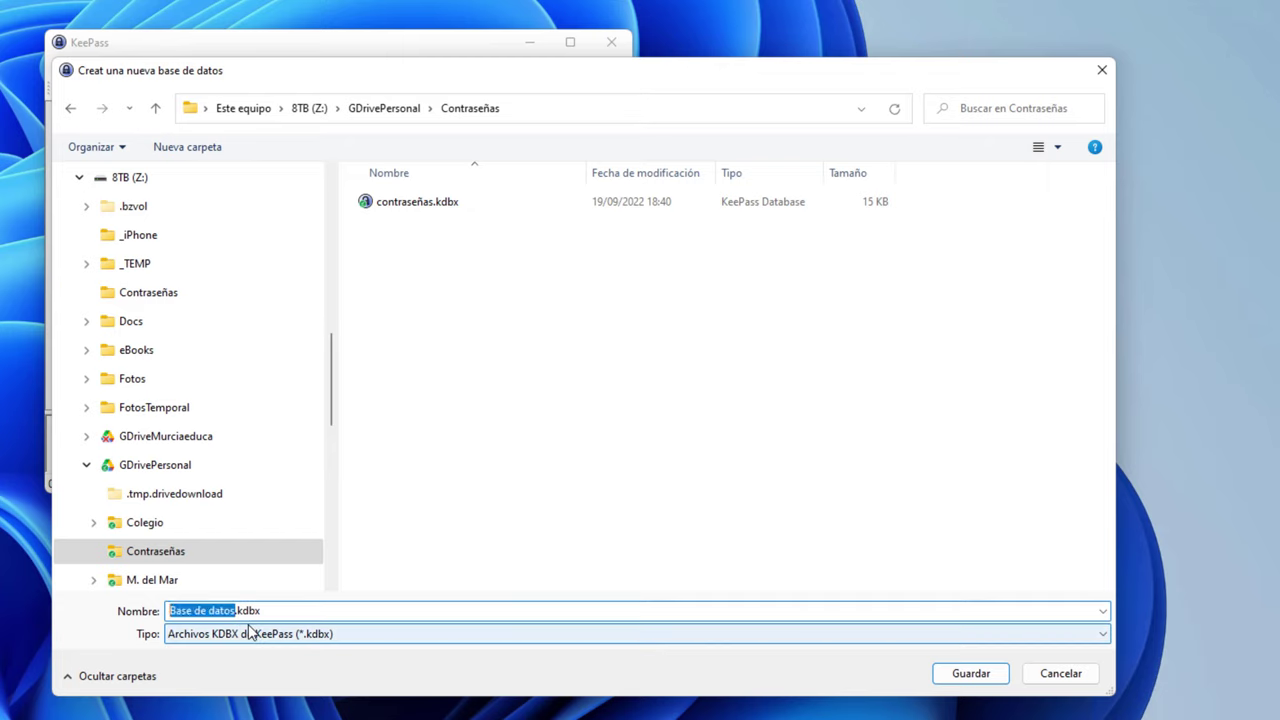
pyautogui.write('KeePass')
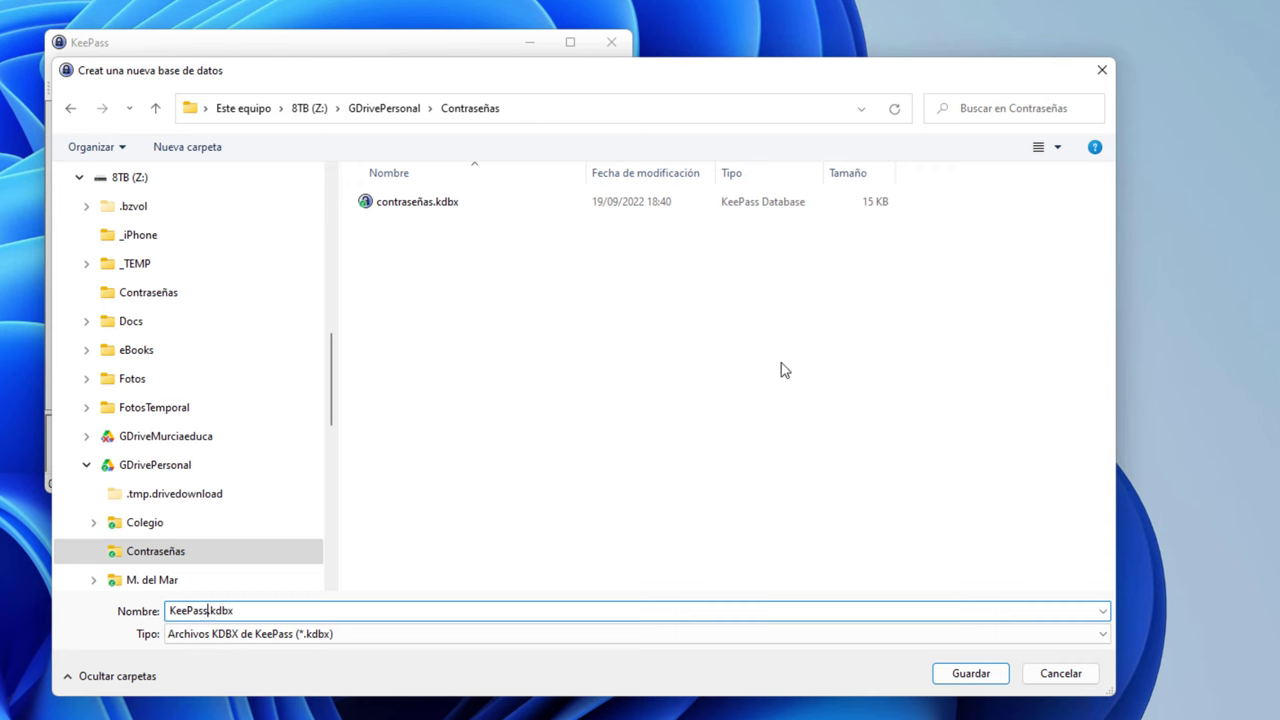
pyautogui.click(970, 674)
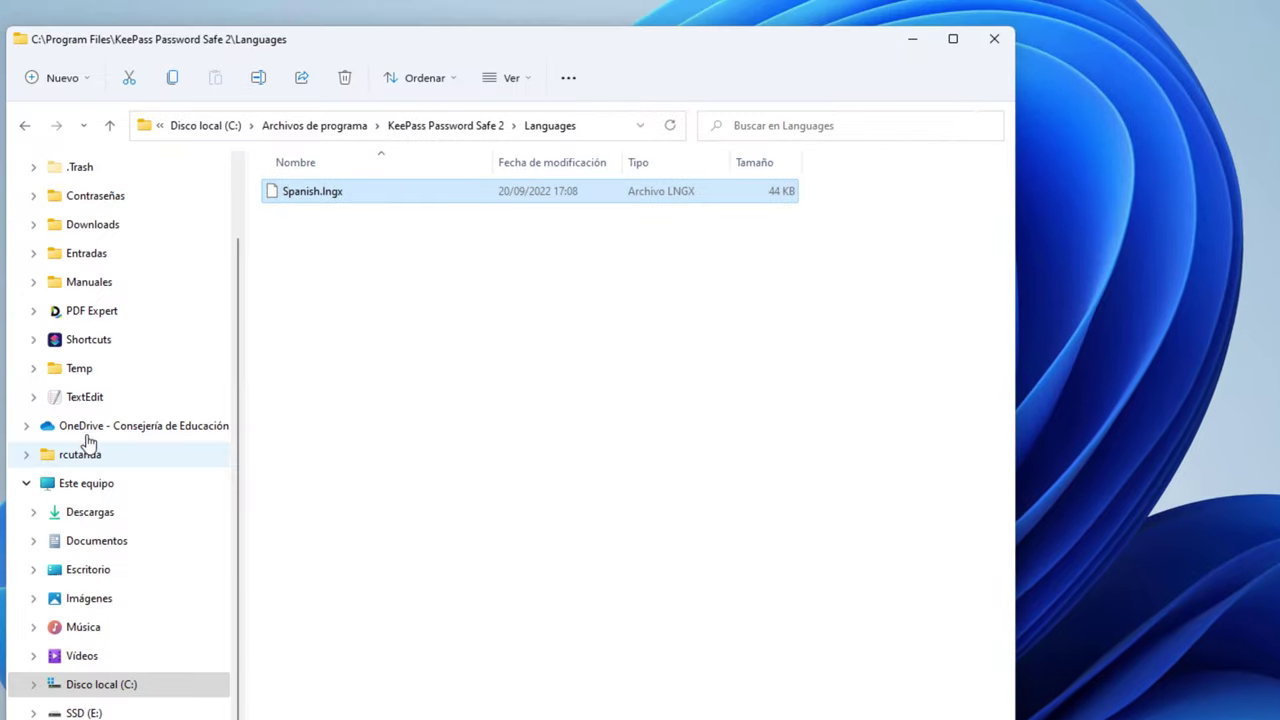
# Open Mi unidad > Contraseñas on the Google Drive drive in Explorer, then minimize Explorer
pyautogui.click(117, 718)
pyautogui.doubleClick(303, 217)
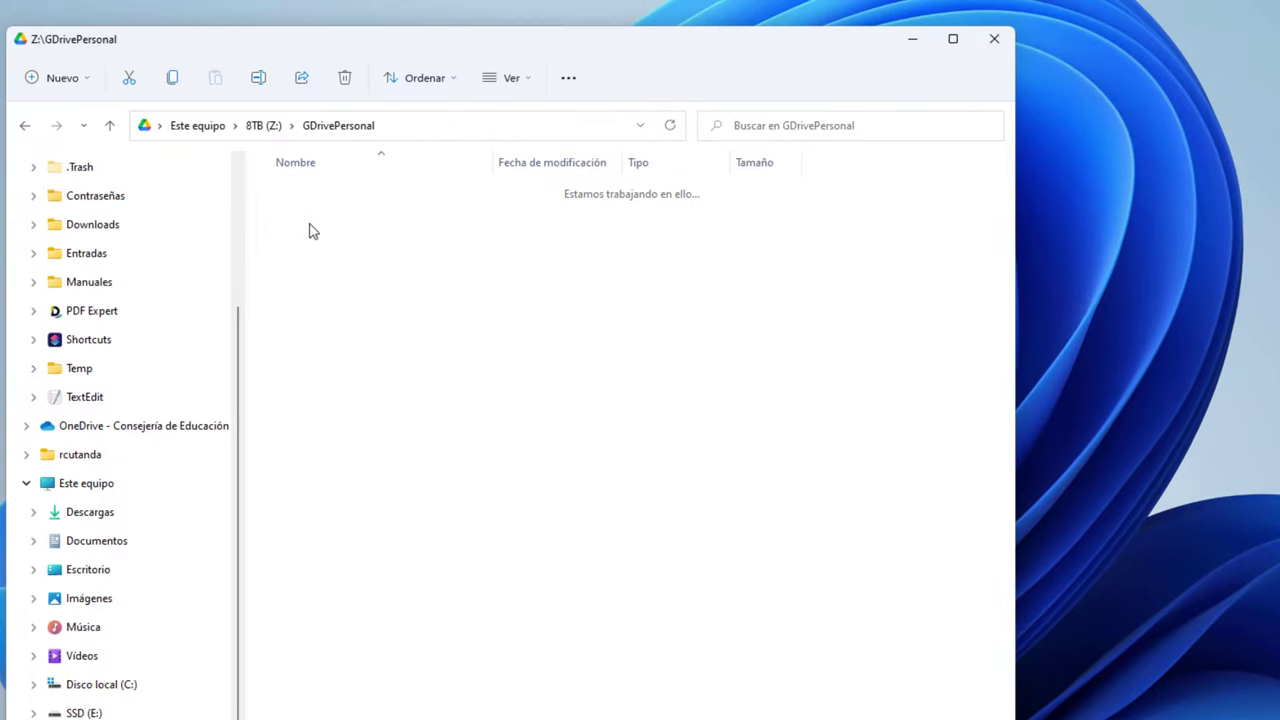
pyautogui.doubleClick(305, 250)
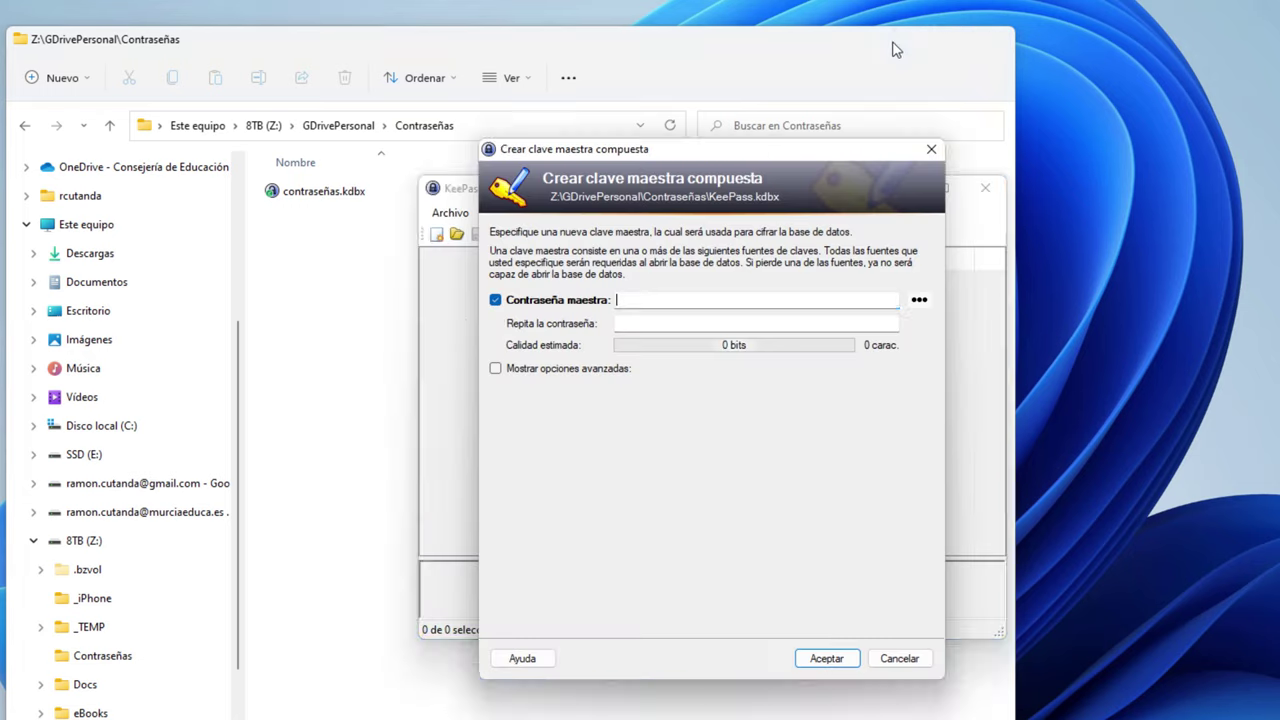
pyautogui.click(905, 42)
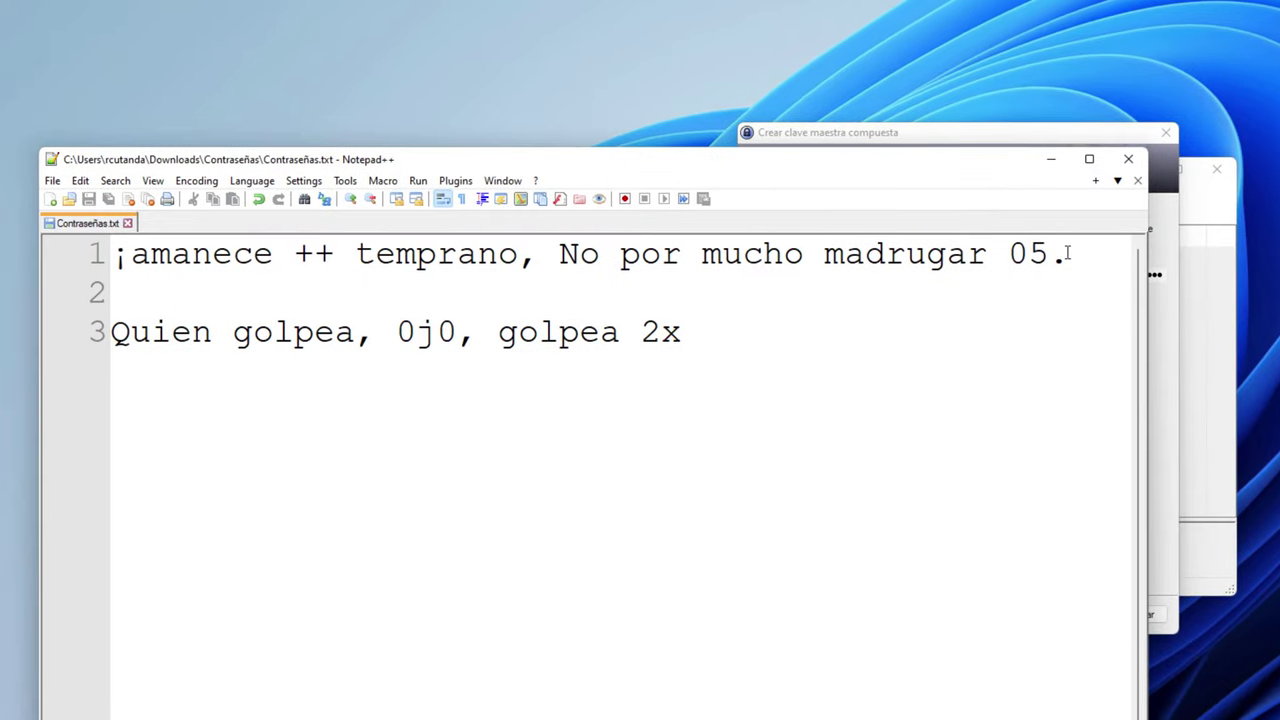
# Select and copy line 1 of Contraseñas.txt as the master passphrase
pyautogui.moveTo(1068, 254); pyautogui.dragTo(66, 262)
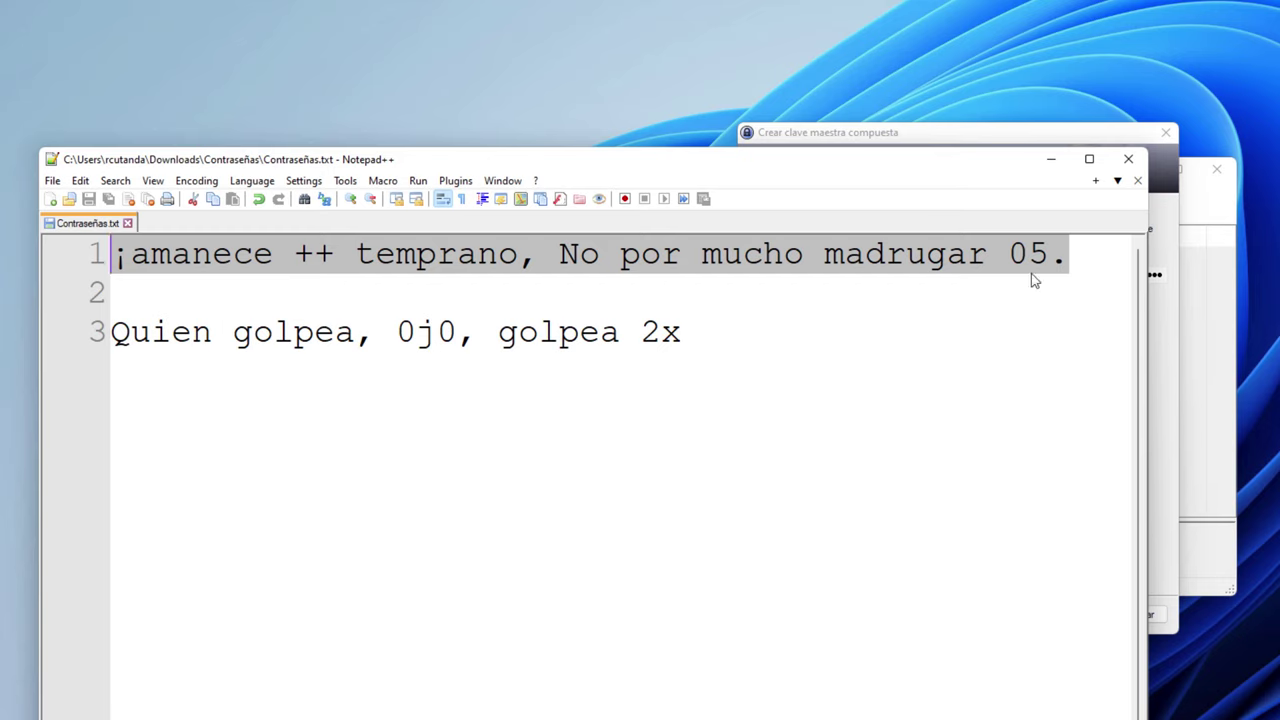
pyautogui.moveTo(1031, 273); pyautogui.dragTo(112, 256)
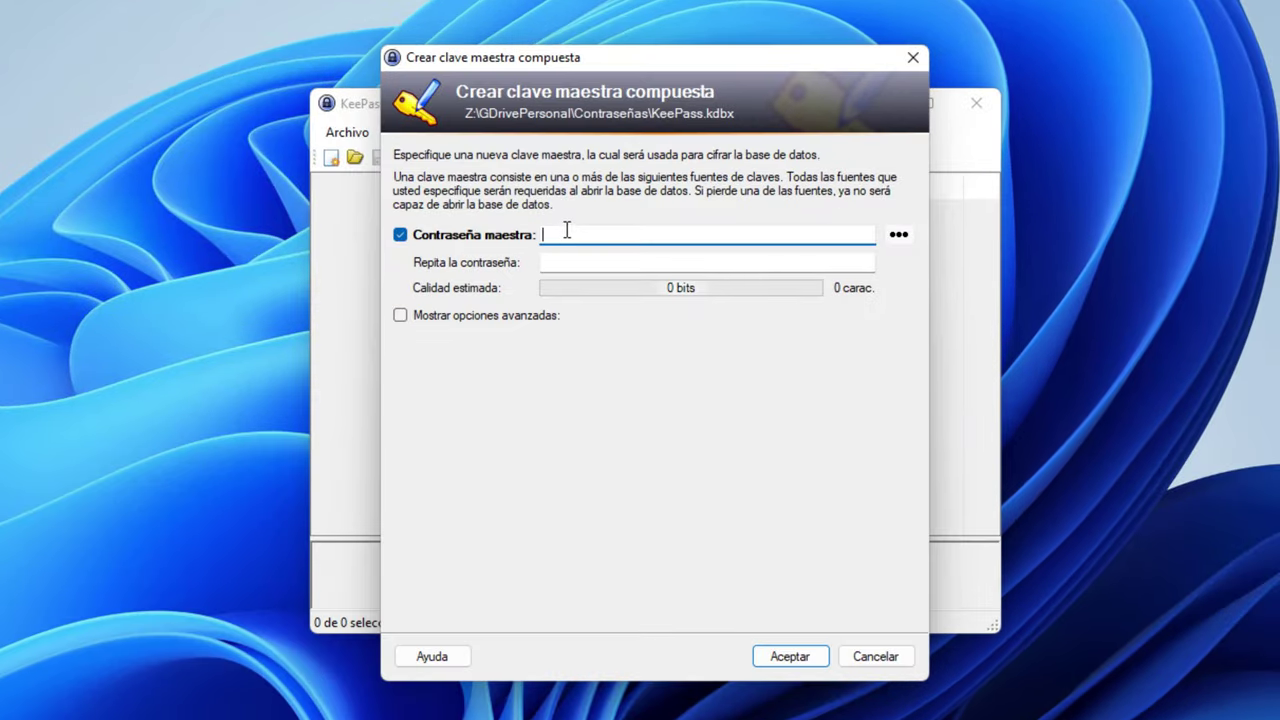
# Paste the passphrase into Contraseña maestra and Repita la contraseña, and accept the master key
pyautogui.rightClick(566, 231)
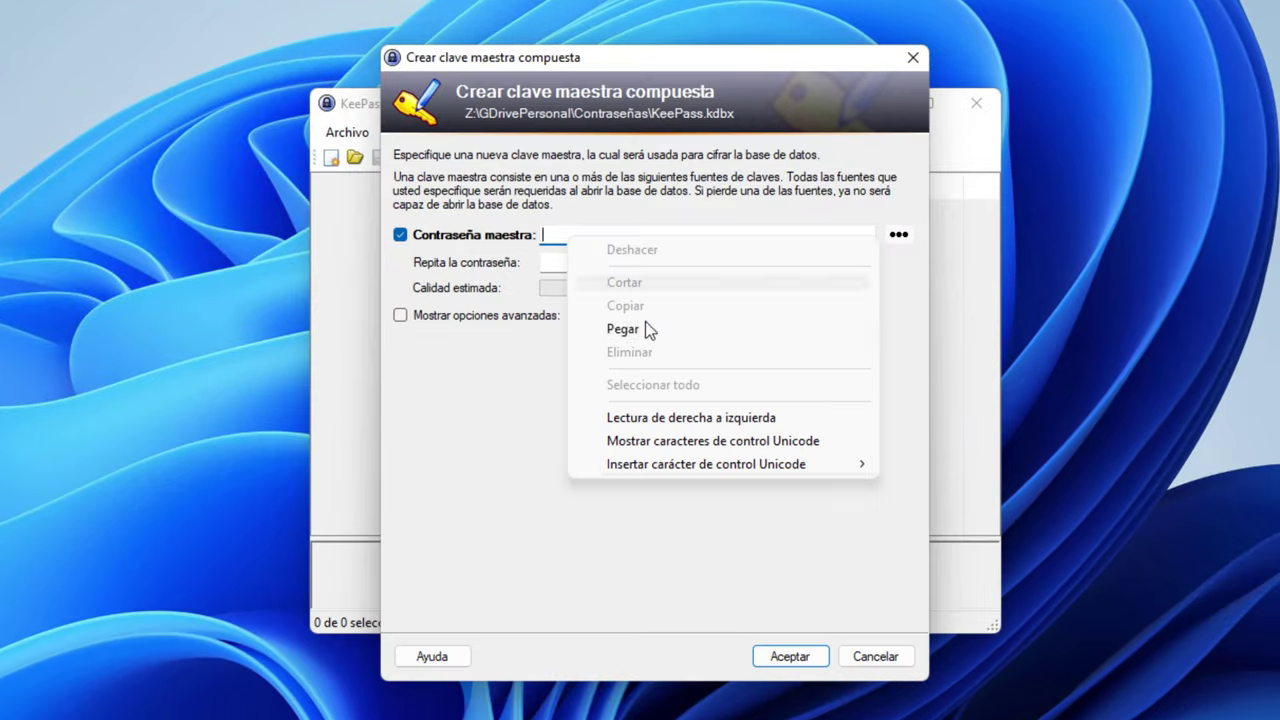
pyautogui.click(650, 331)
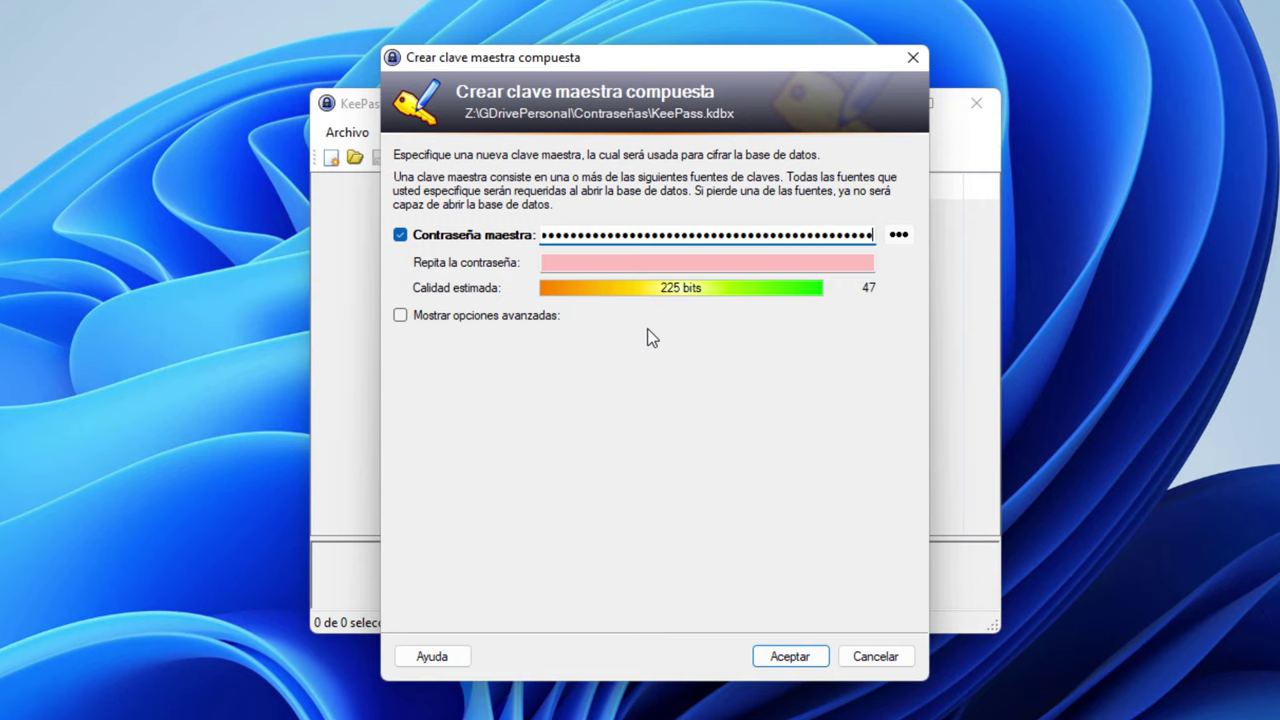
pyautogui.rightClick(626, 264)
pyautogui.click(671, 360)
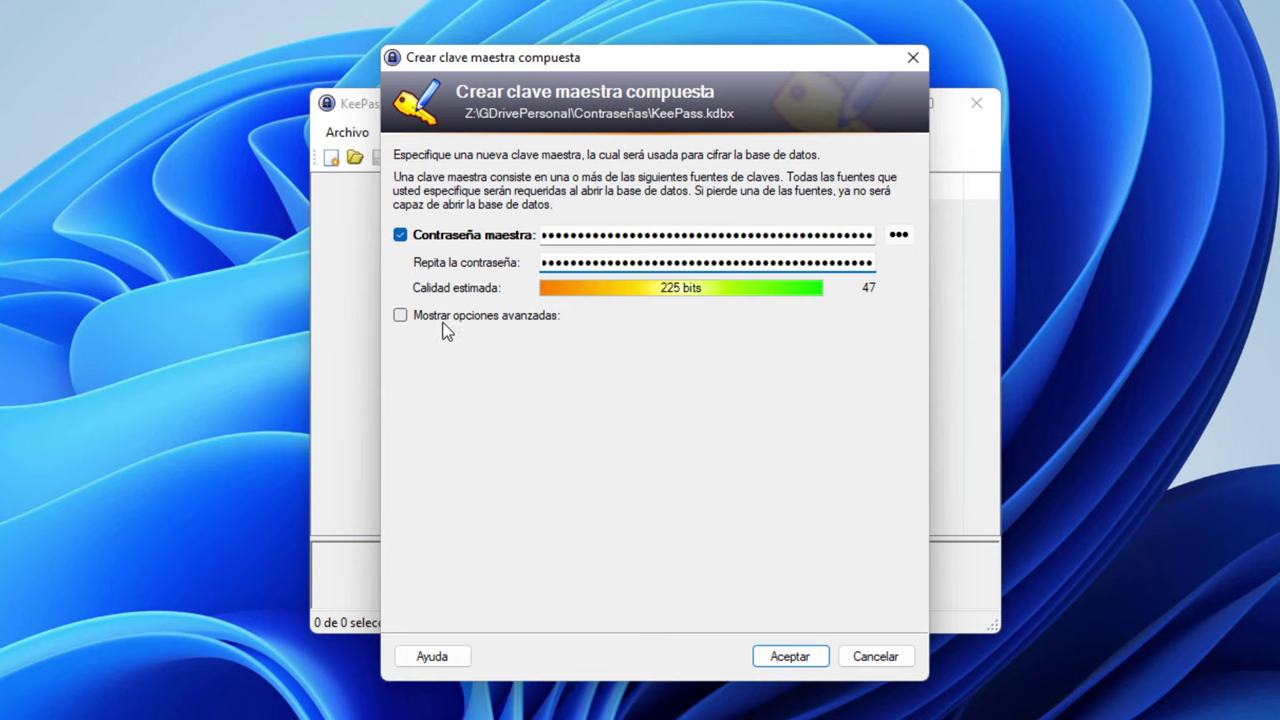
pyautogui.click(789, 657)
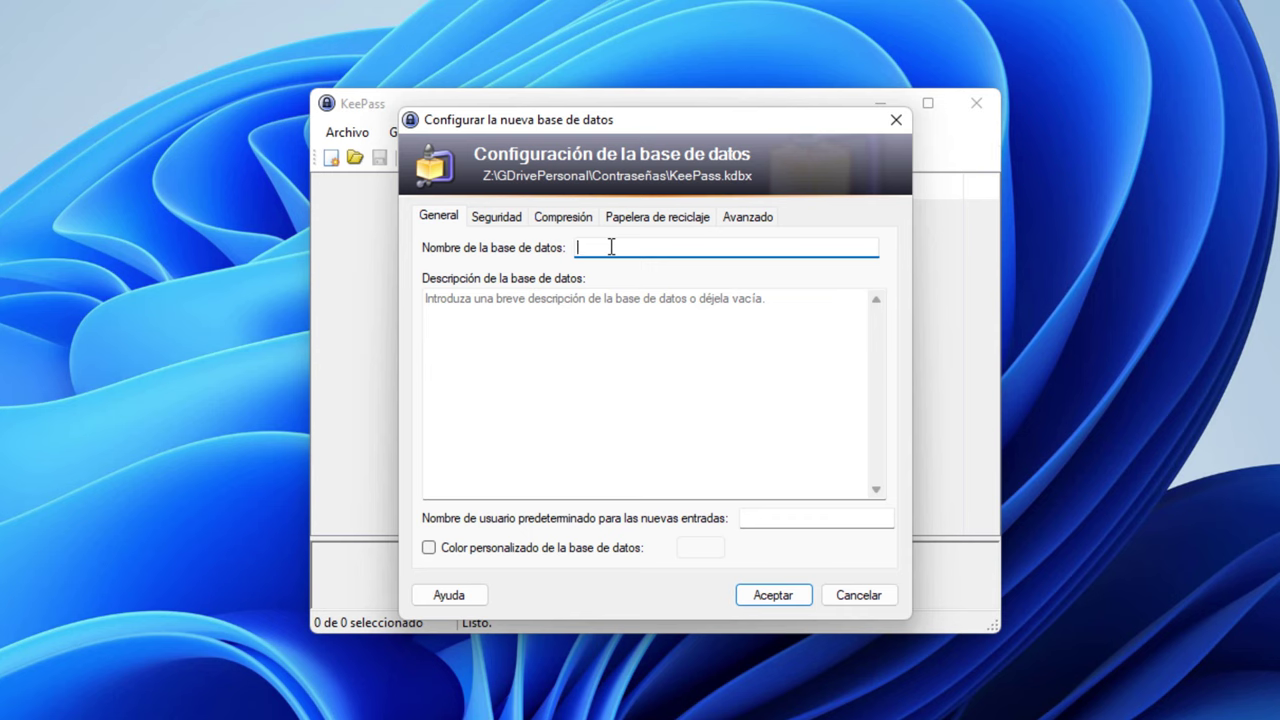
# Accept the new database settings and print the emergency sheet to PDF-XChange Lite as a saved PDF
pyautogui.click(774, 596)
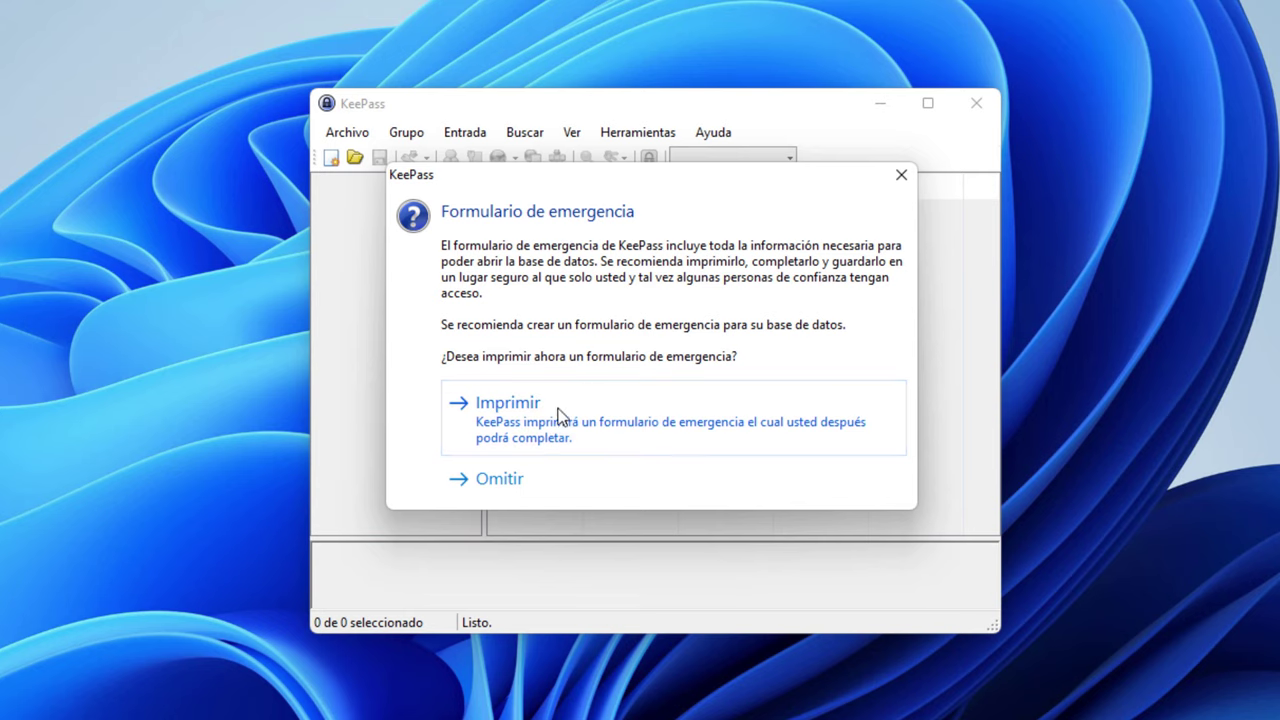
pyautogui.click(520, 428)
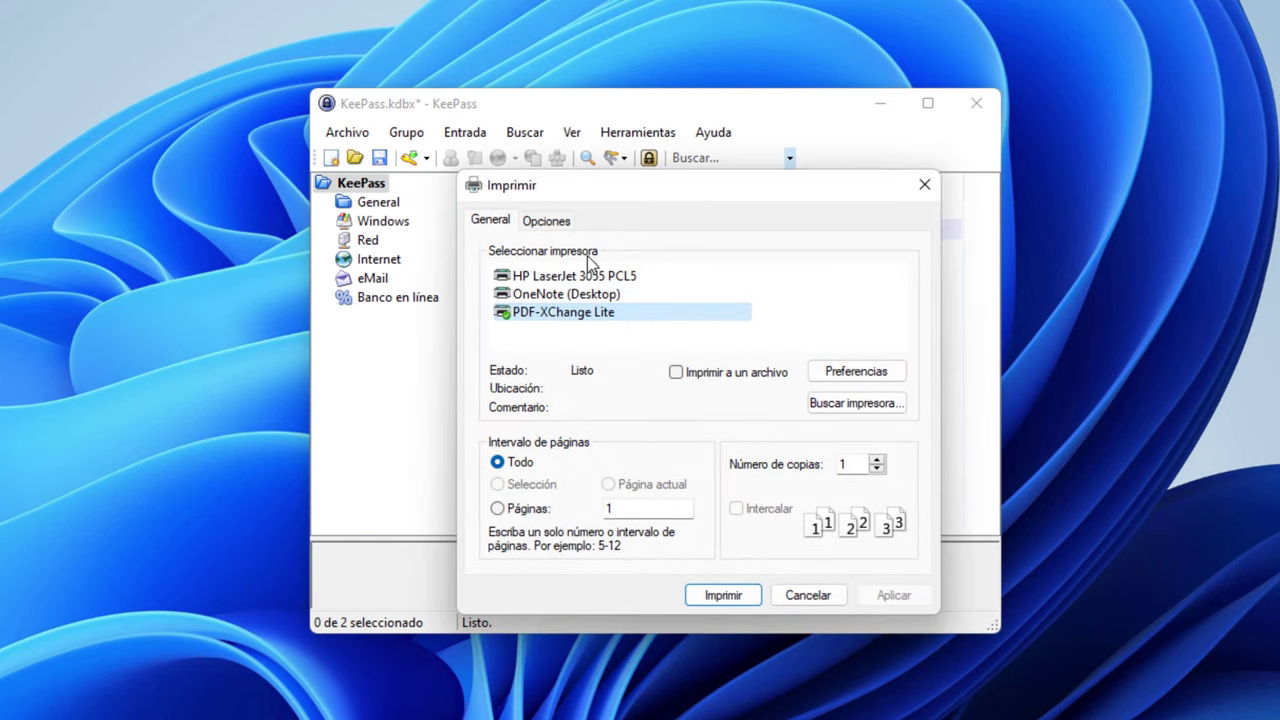
pyautogui.click(737, 597)
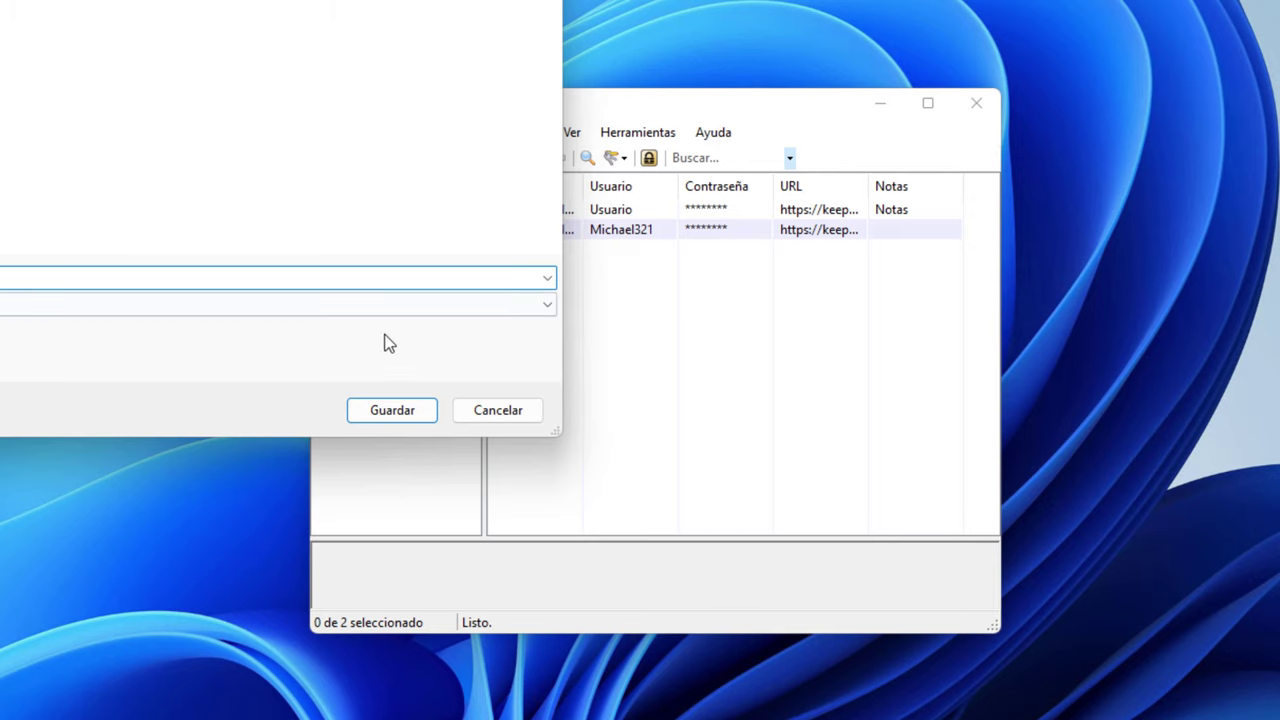
pyautogui.click(404, 414)
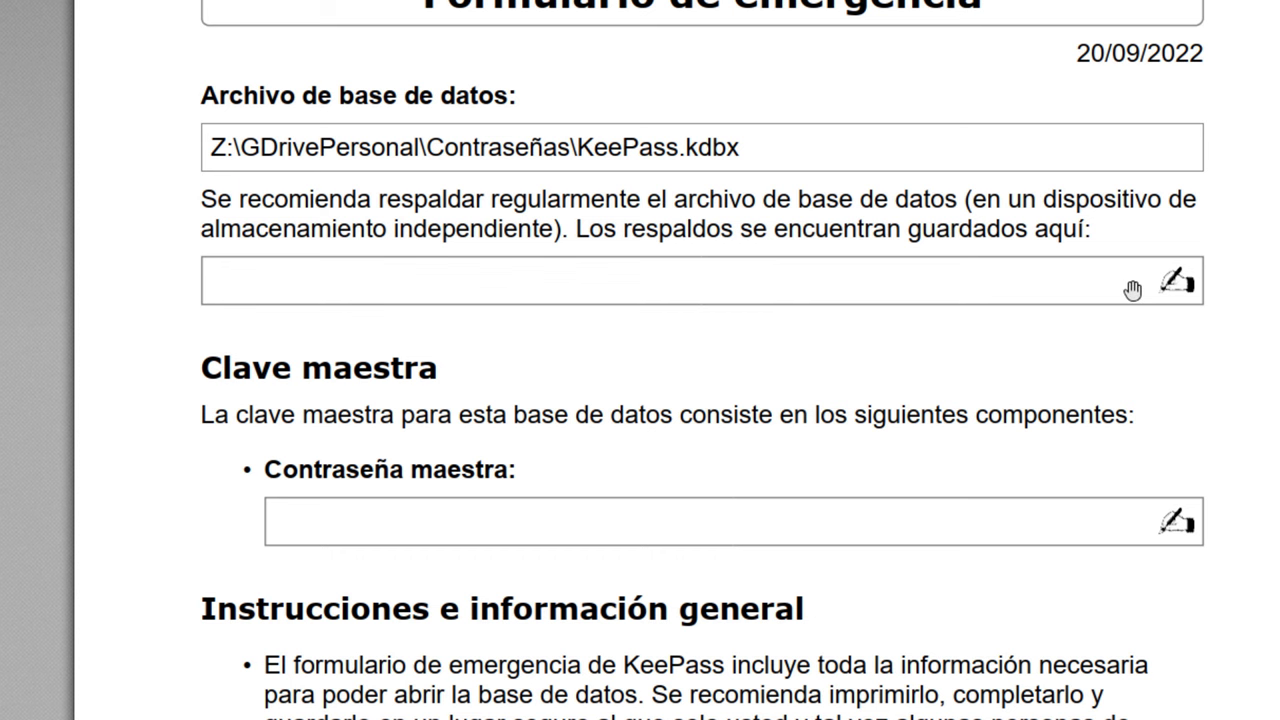
# Scroll through the Formulario de emergencia PDF to read it
pyautogui.scroll(-3, 1031, 623)
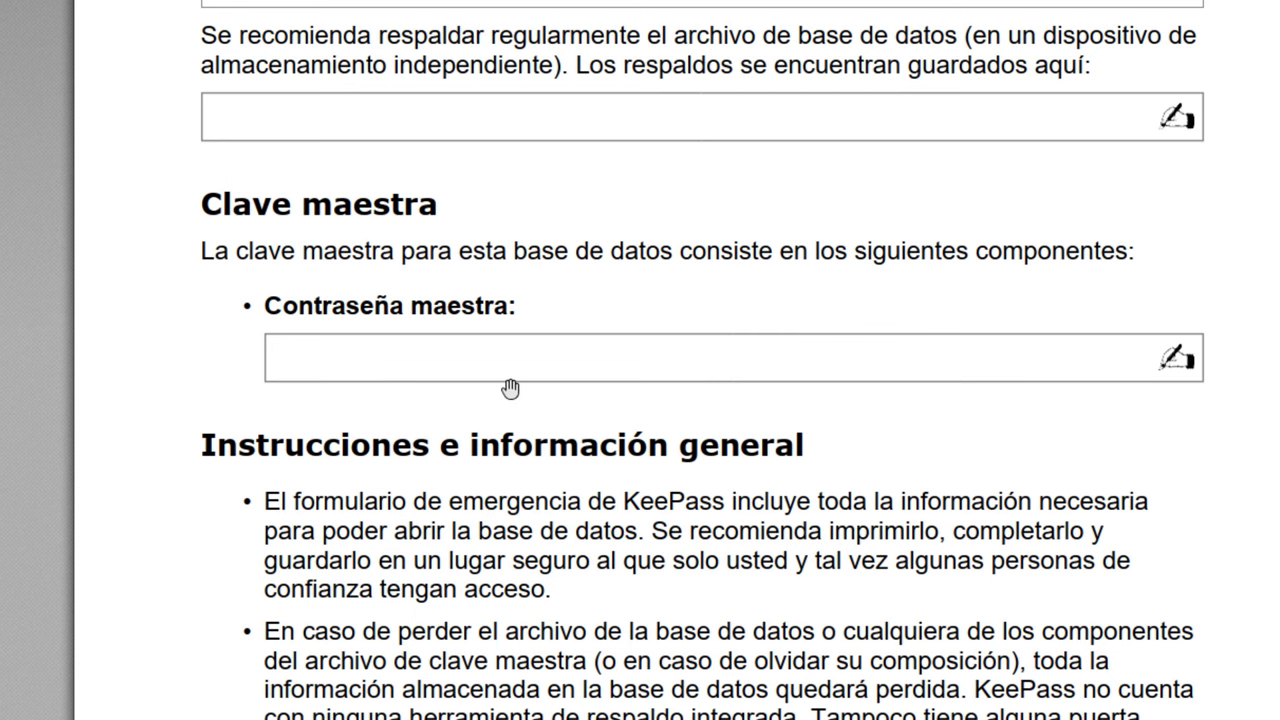
pyautogui.scroll(5, 619, 707)
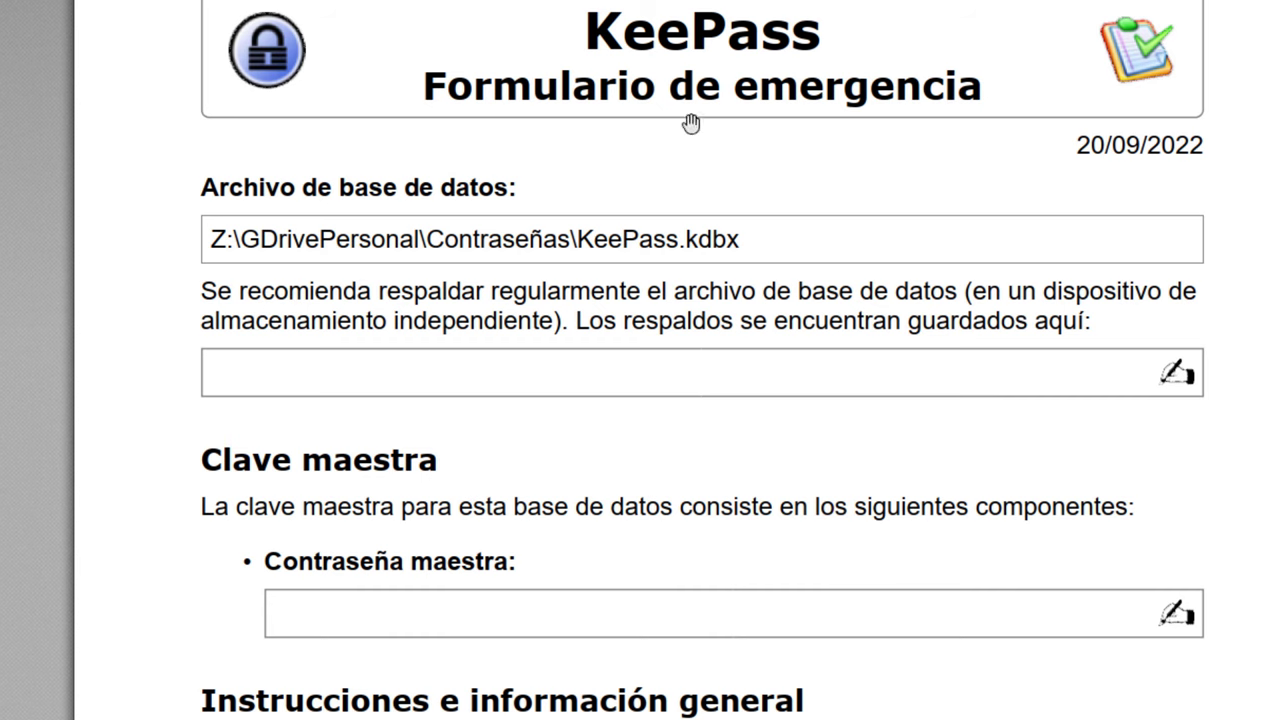
pyautogui.scroll(-3, 532, 512)
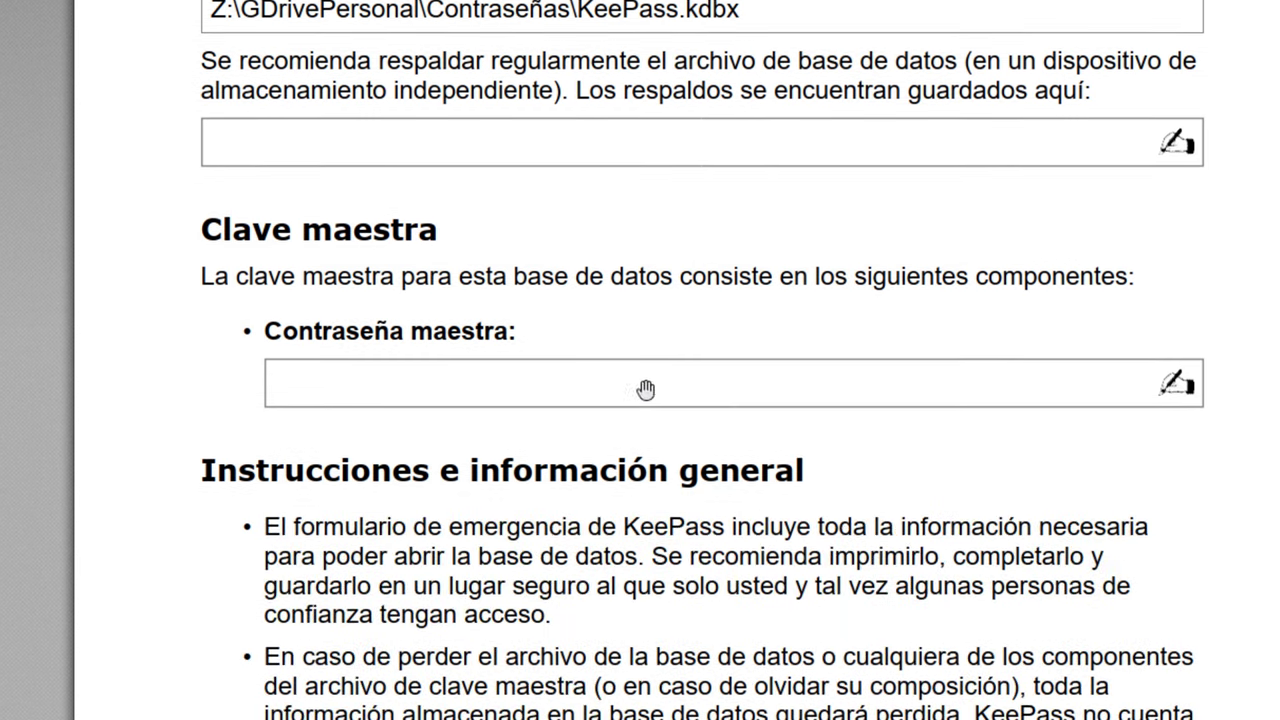
pyautogui.scroll(3, 1024, 404)
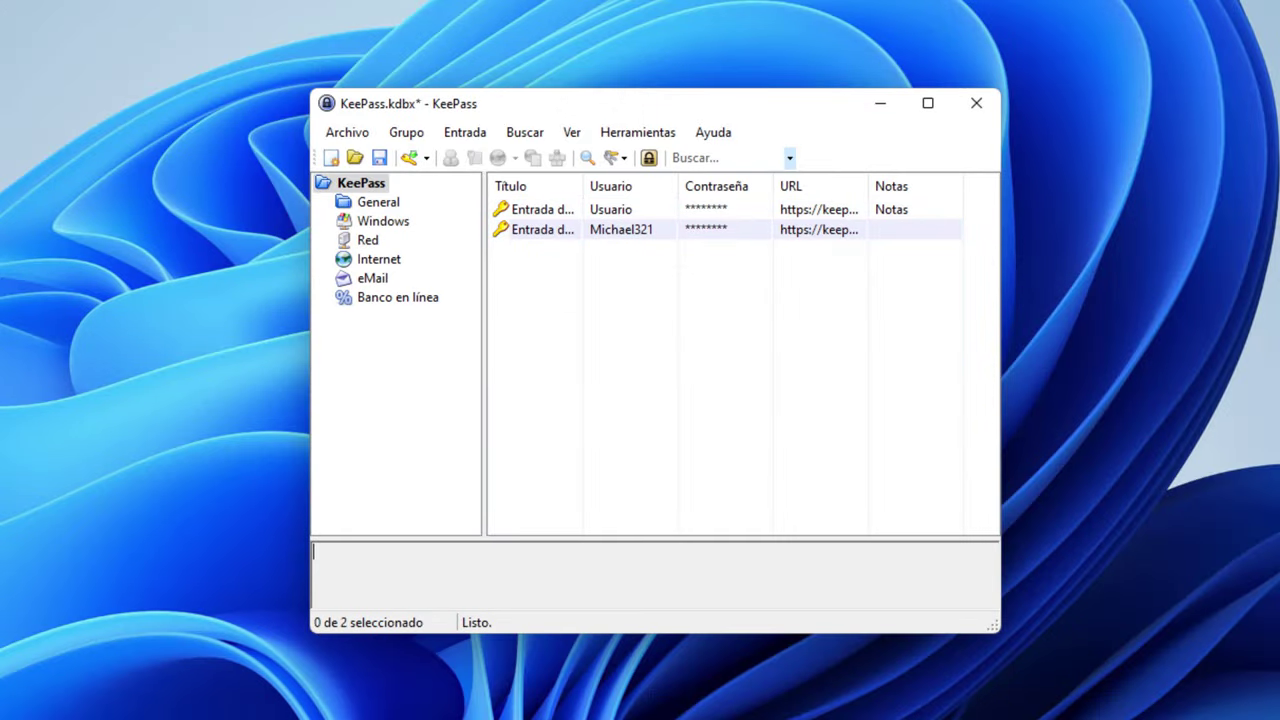
# Enlarge and move the KeePass window, widen the Título column, and view both sample entries
pyautogui.moveTo(990, 628); pyautogui.dragTo(1274, 588)
pyautogui.moveTo(674, 89); pyautogui.dragTo(674, 142)
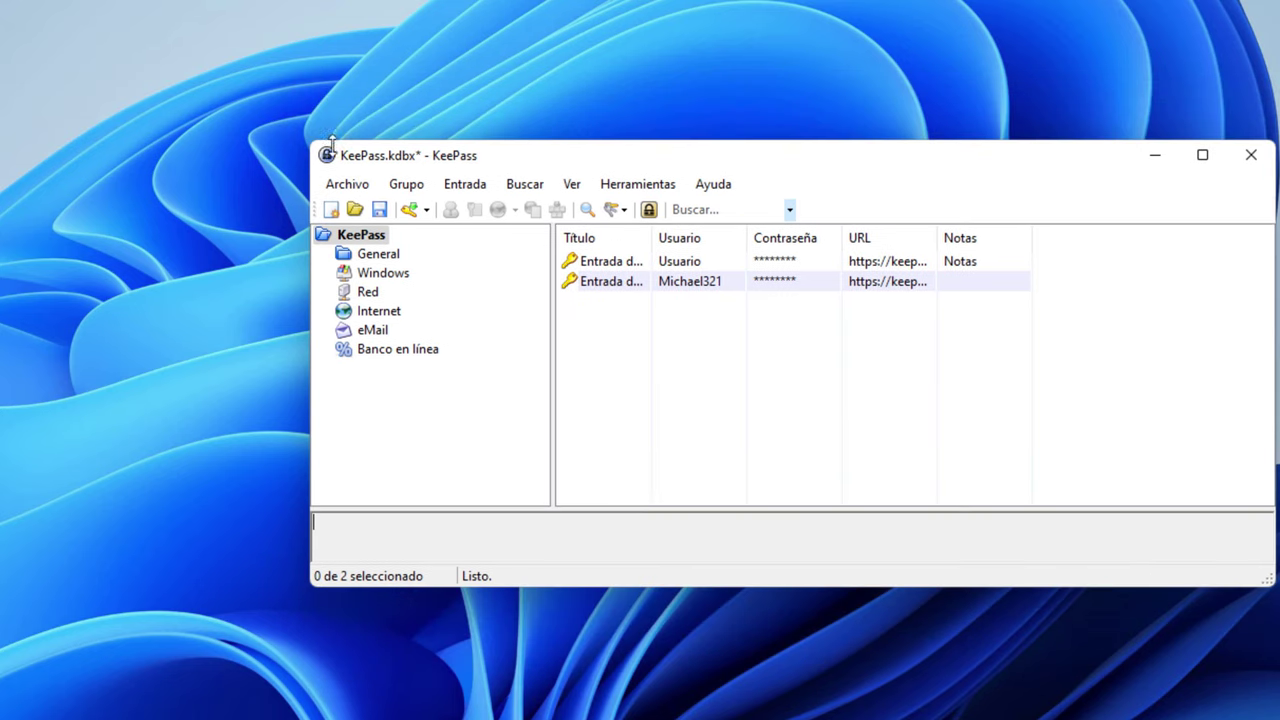
pyautogui.moveTo(654, 240); pyautogui.dragTo(740, 218)
pyautogui.moveTo(687, 157); pyautogui.dragTo(465, 155)
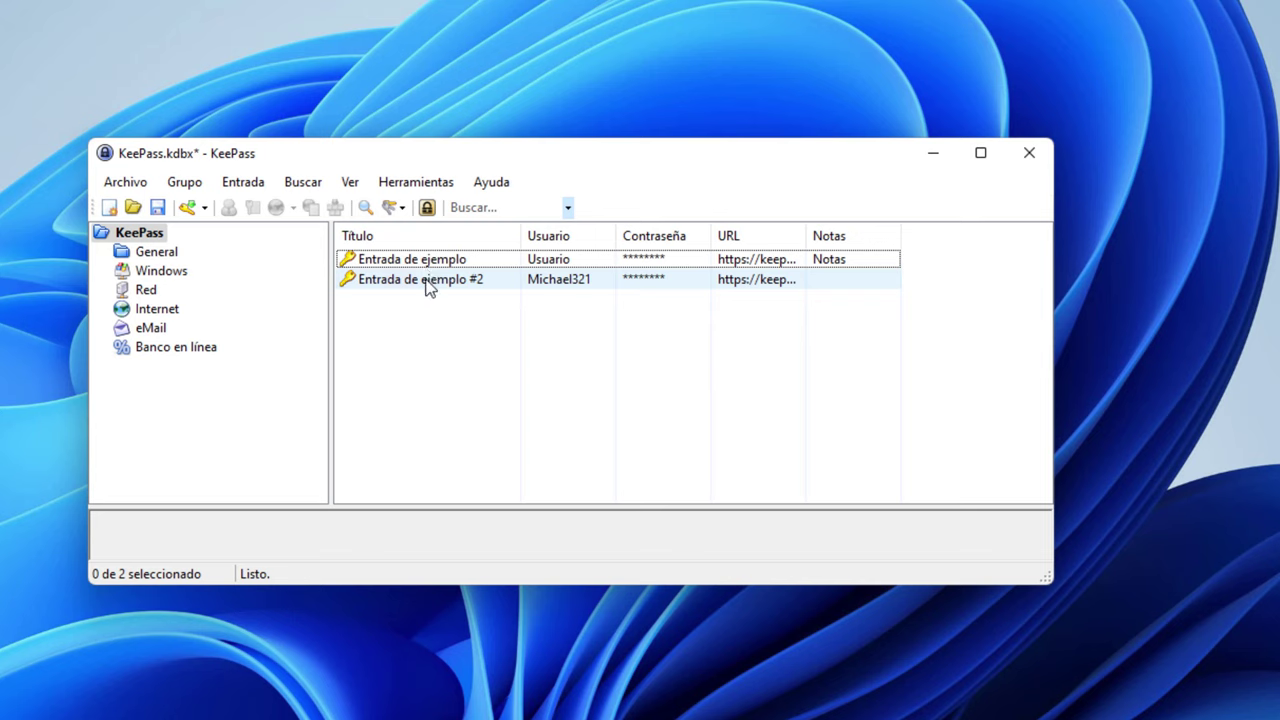
pyautogui.click(566, 260)
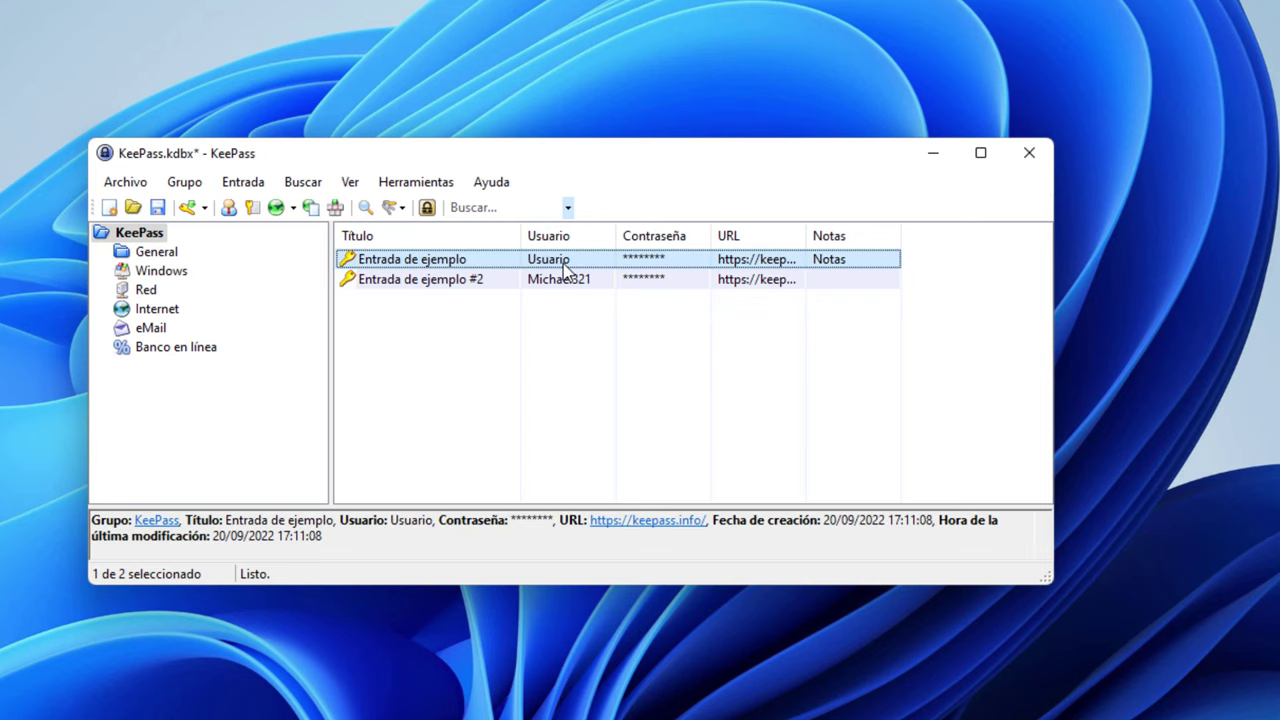
pyautogui.click(548, 280)
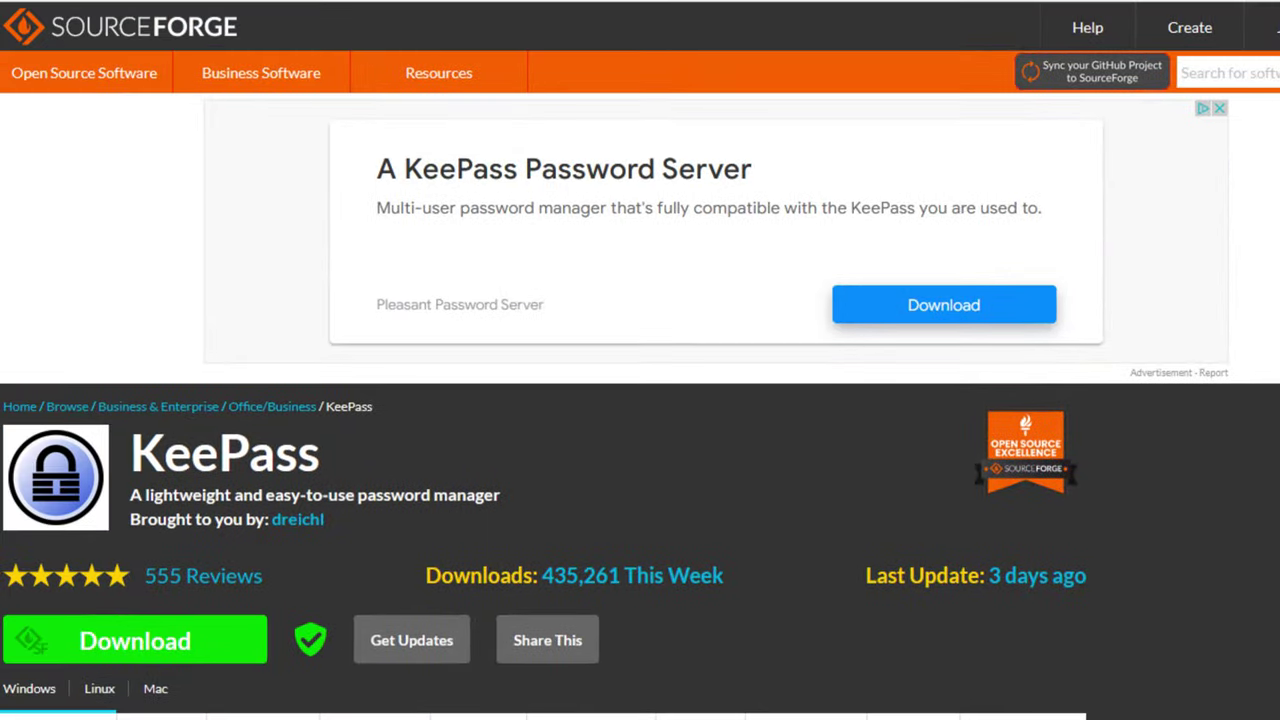
# Go to videoedicion.org and open its Registrarse page with the forum rules
pyautogui.click(489, 5)
pyautogui.write('v')
pyautogui.click(489, 31)
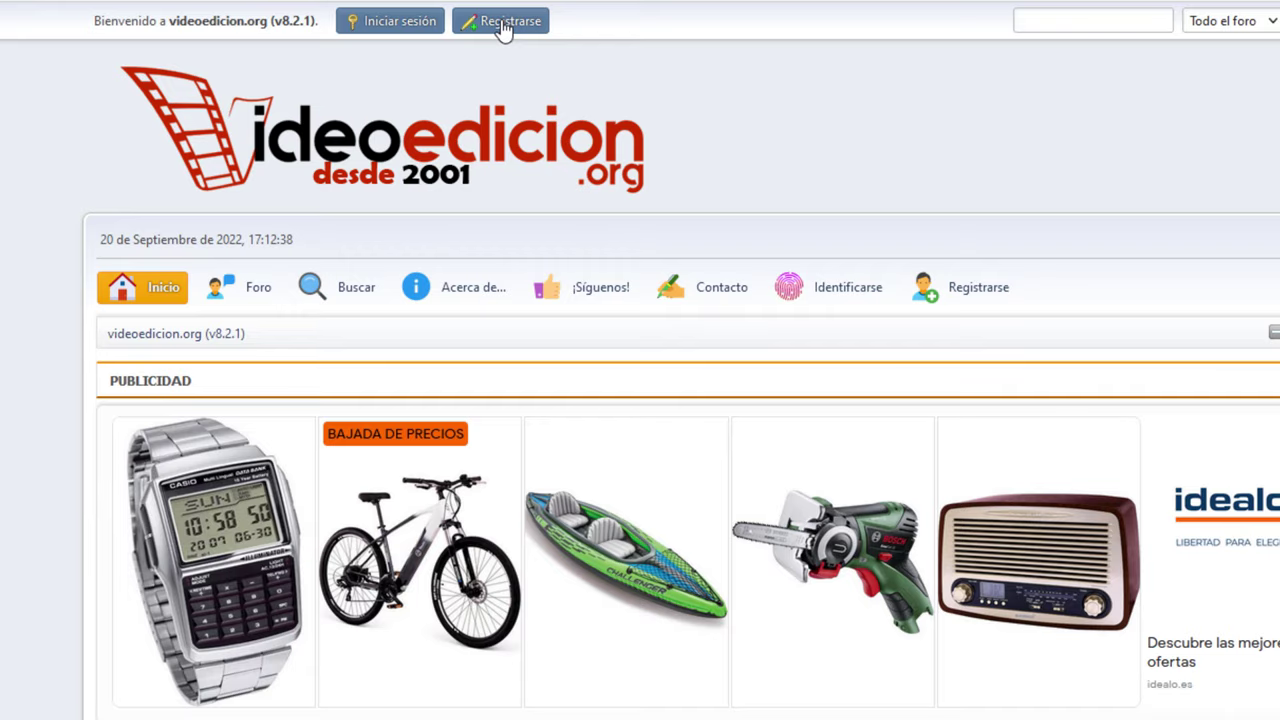
pyautogui.click(503, 23)
pyautogui.scroll(-20, 900, 600)
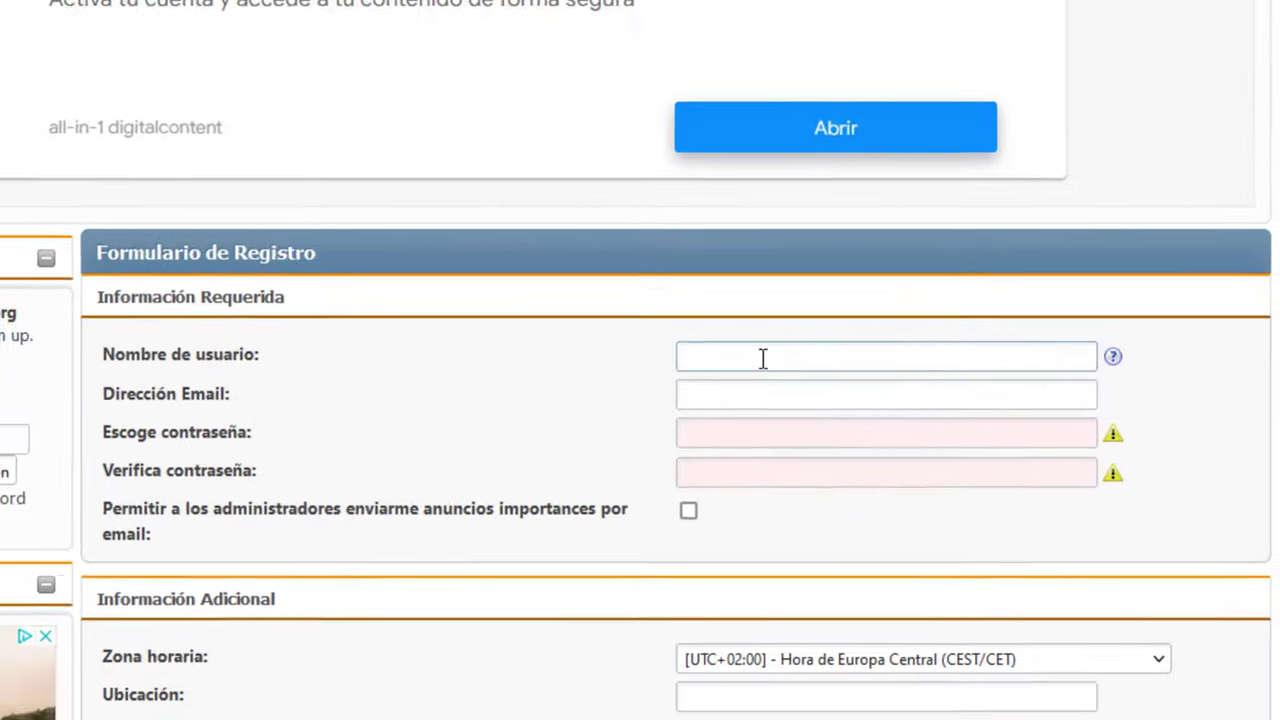
# Enter the username and e-mail address, decline Firefox's generated password, and return to KeePass
pyautogui.click(763, 360)
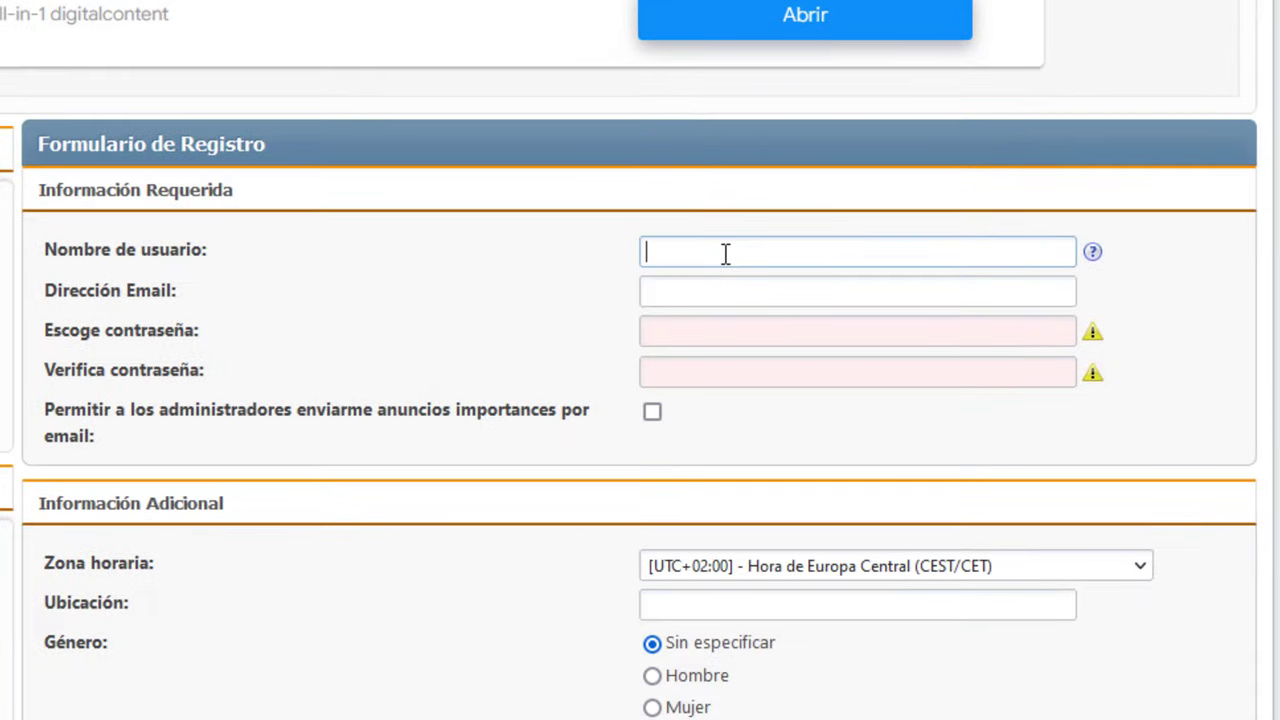
pyautogui.write('ramoncutanda')
pyautogui.click(751, 291)
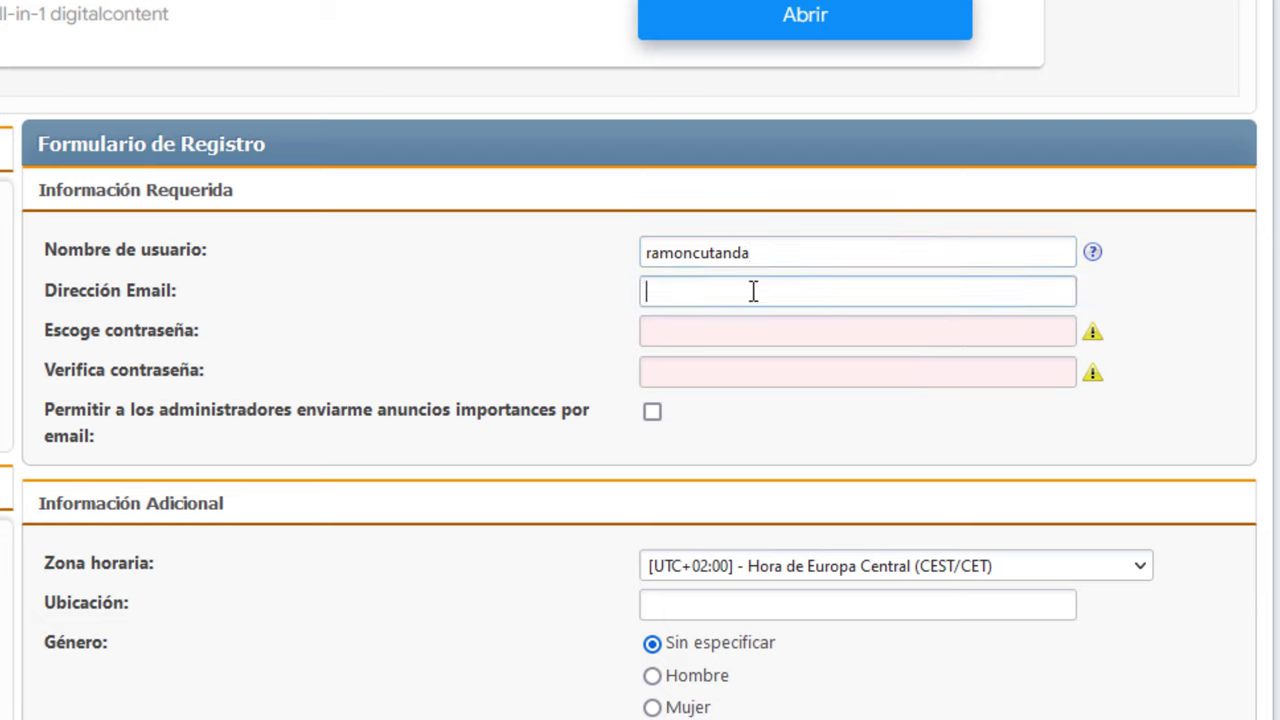
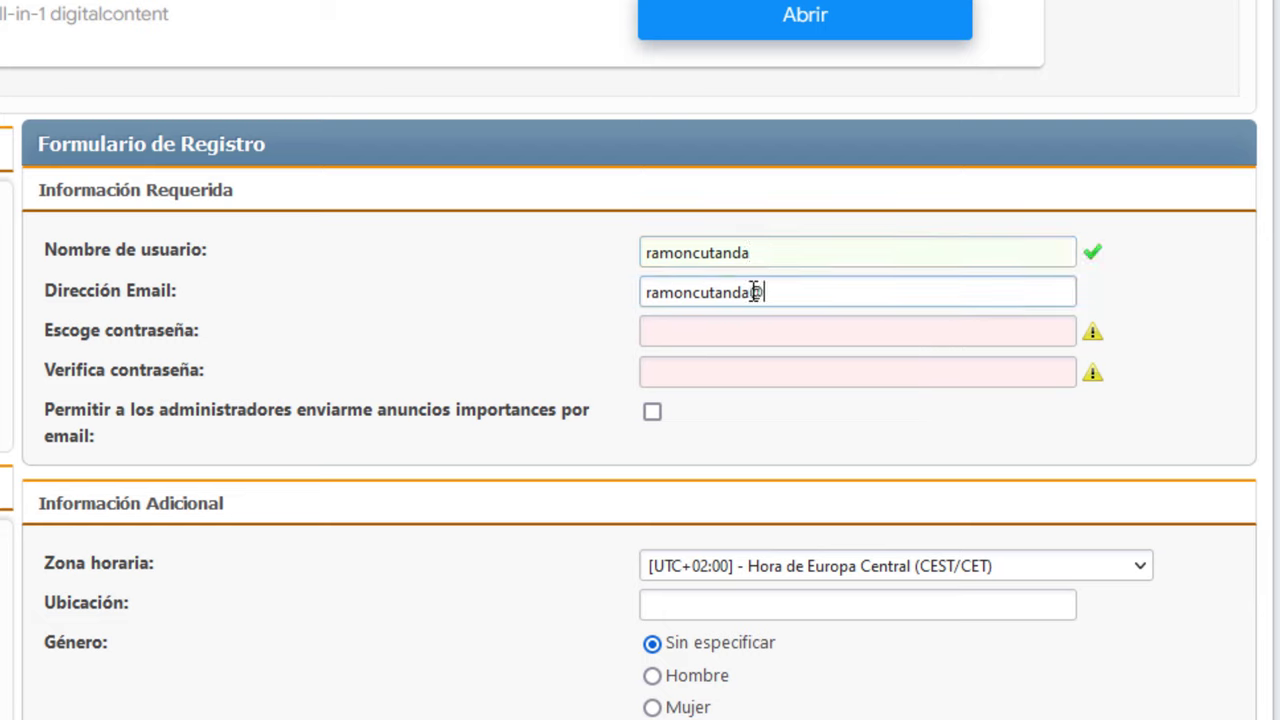
pyautogui.press('Tab')
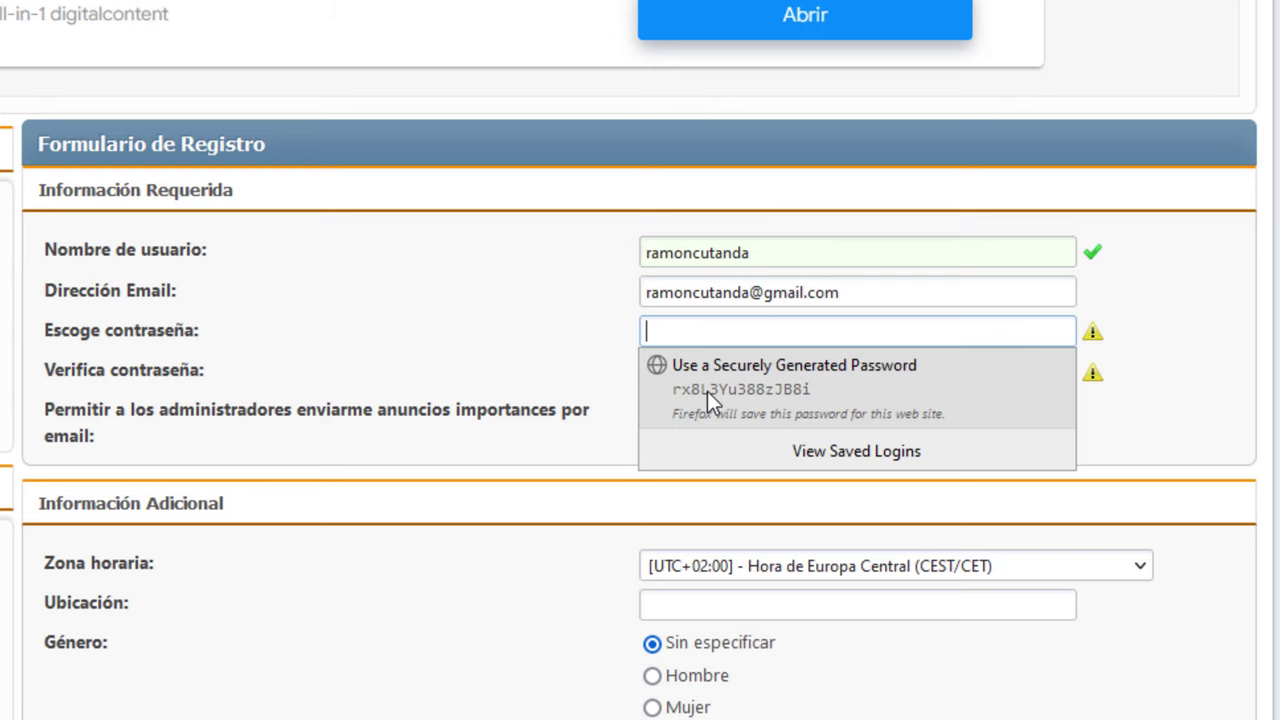
pyautogui.click(710, 335)
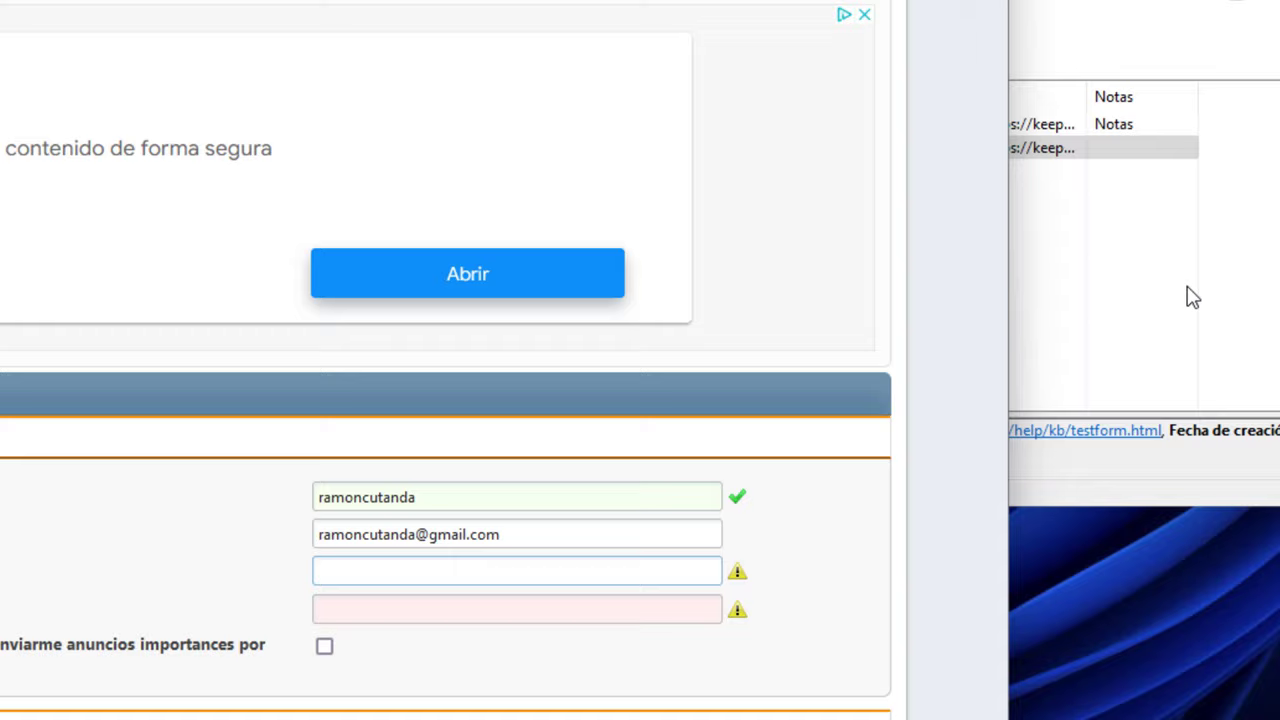
pyautogui.click(691, 351)
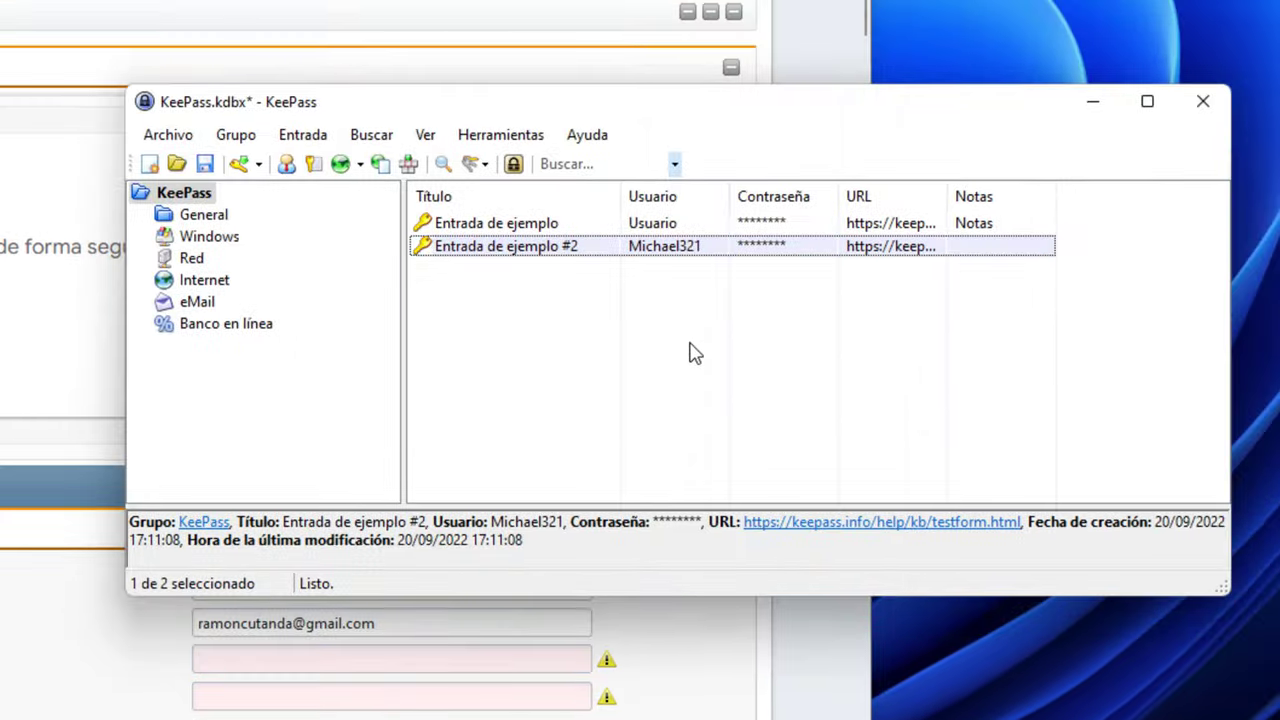
# Start a new KeePass entry and type the title videoedicion.org
pyautogui.rightClick(447, 322)
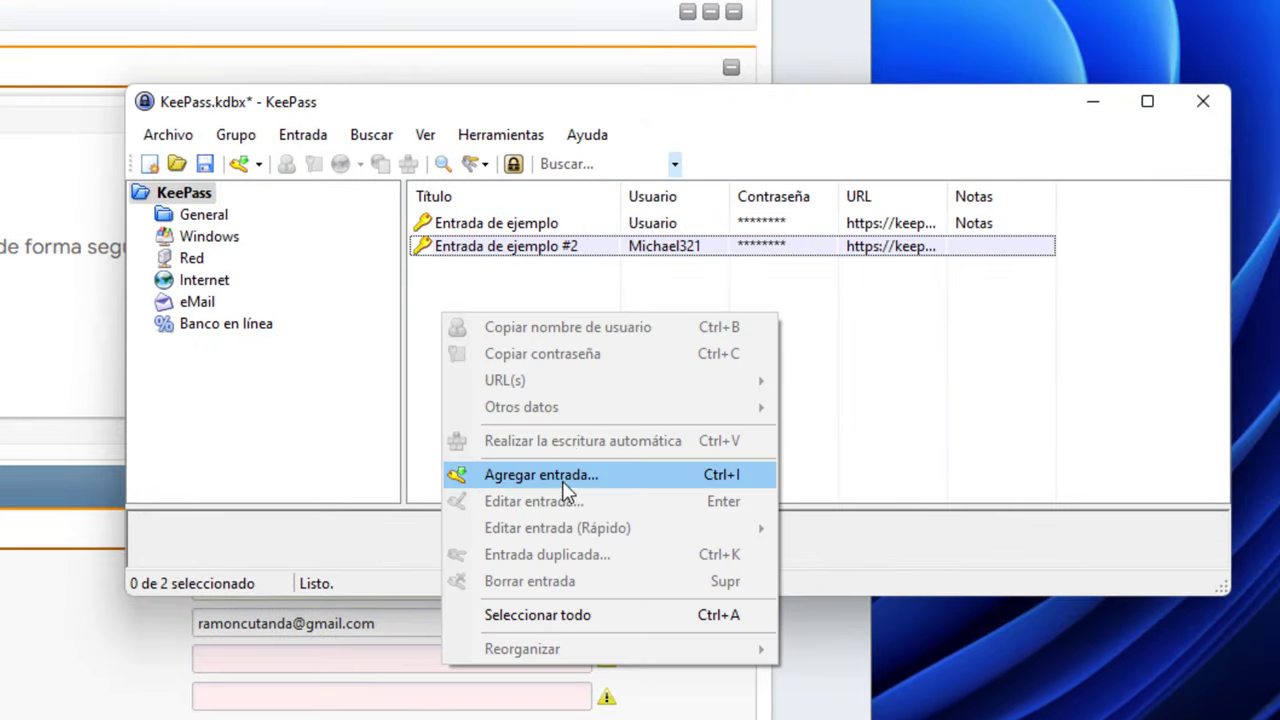
pyautogui.click(515, 290)
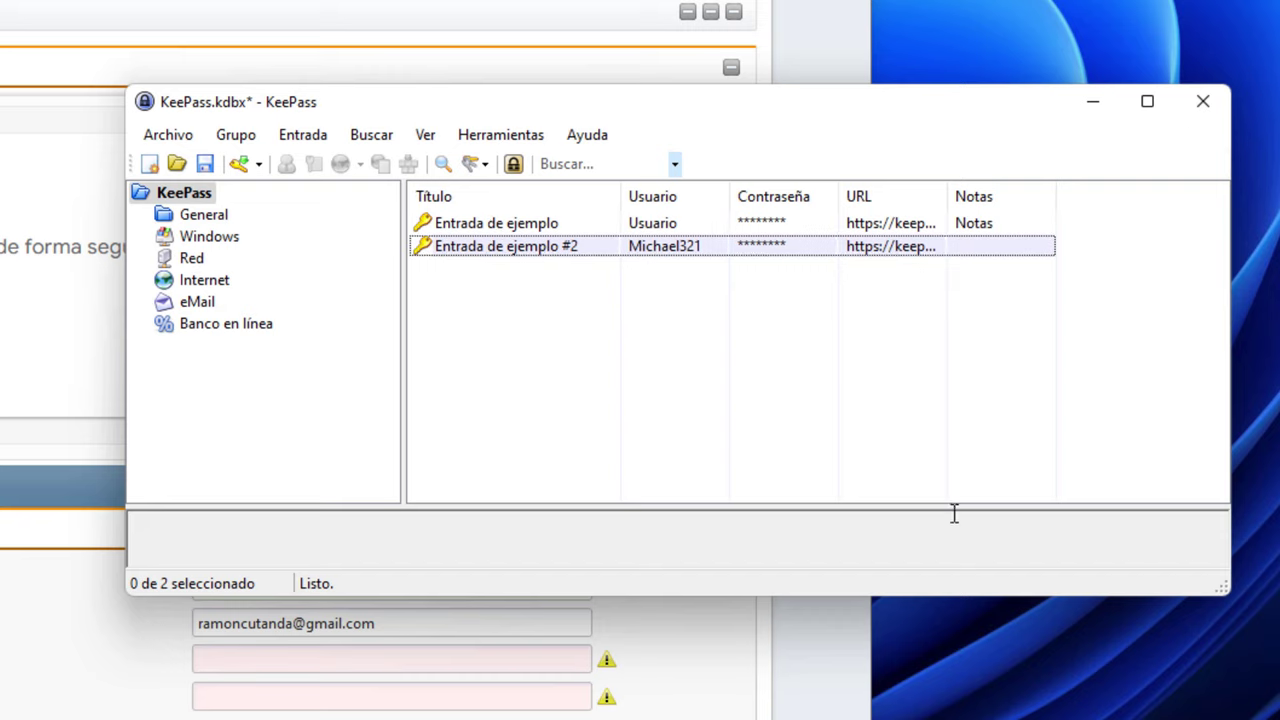
pyautogui.rightClick(532, 351)
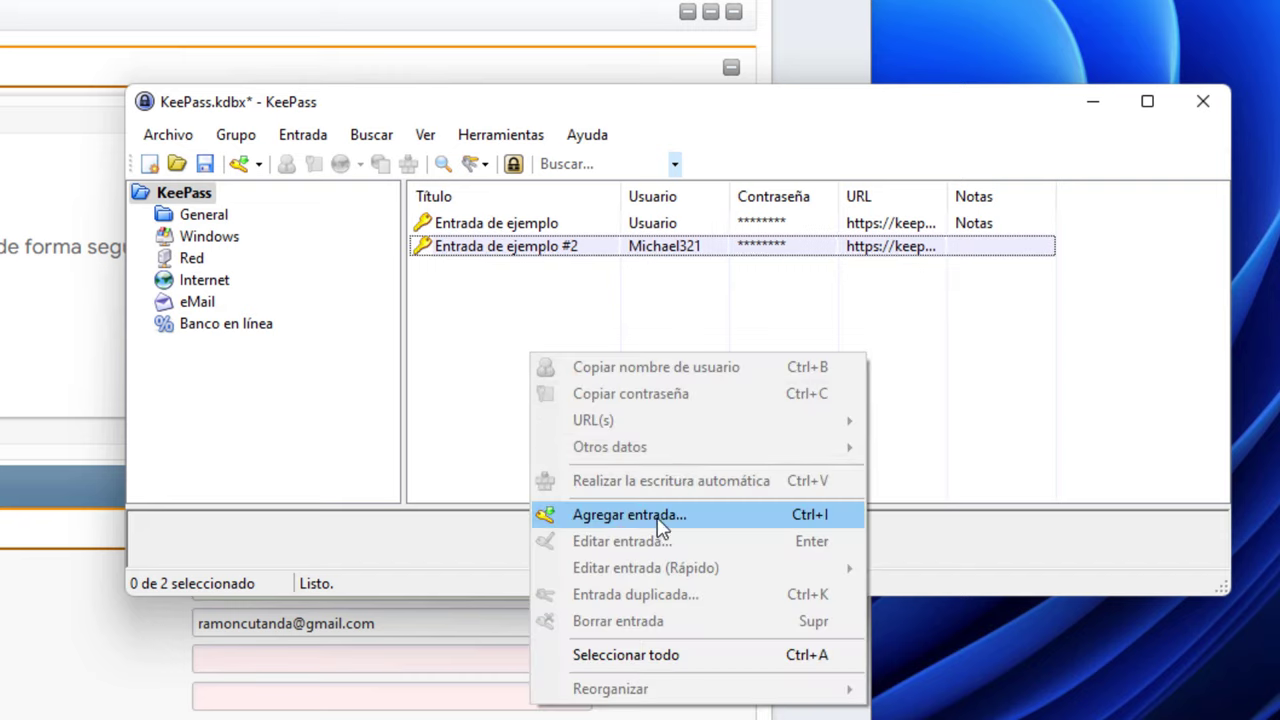
pyautogui.click(334, 240)
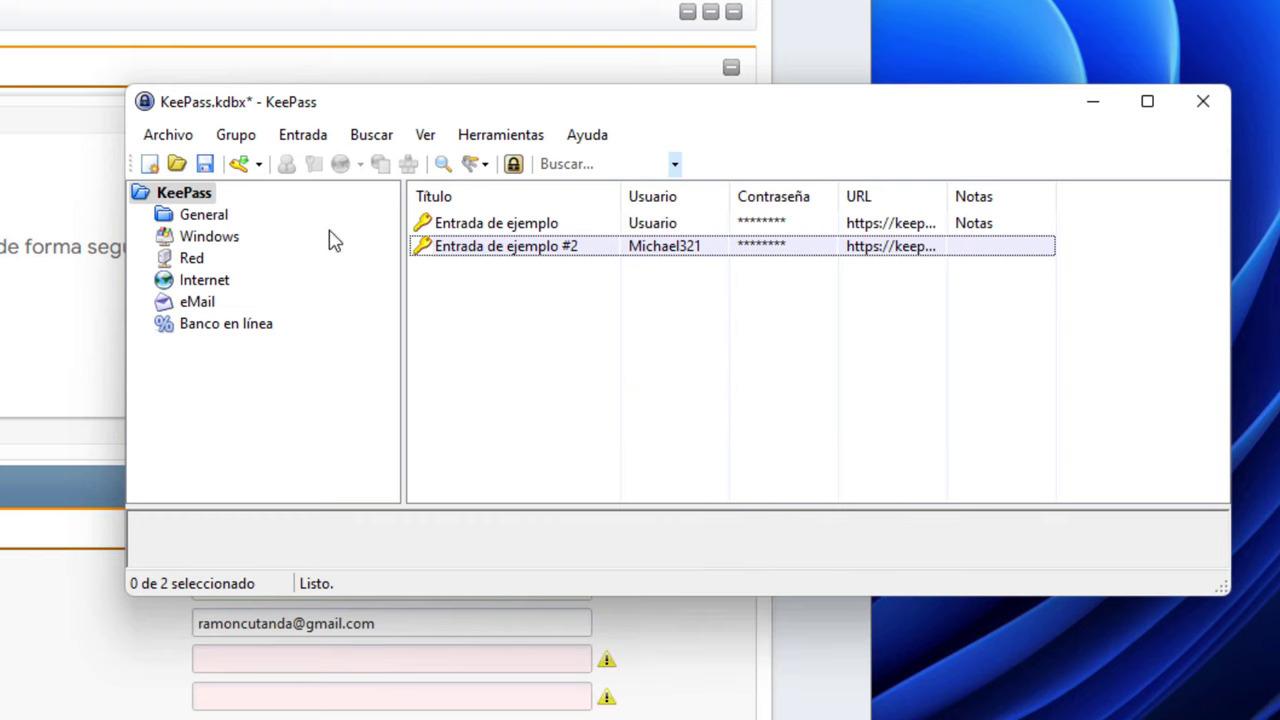
pyautogui.click(240, 165)
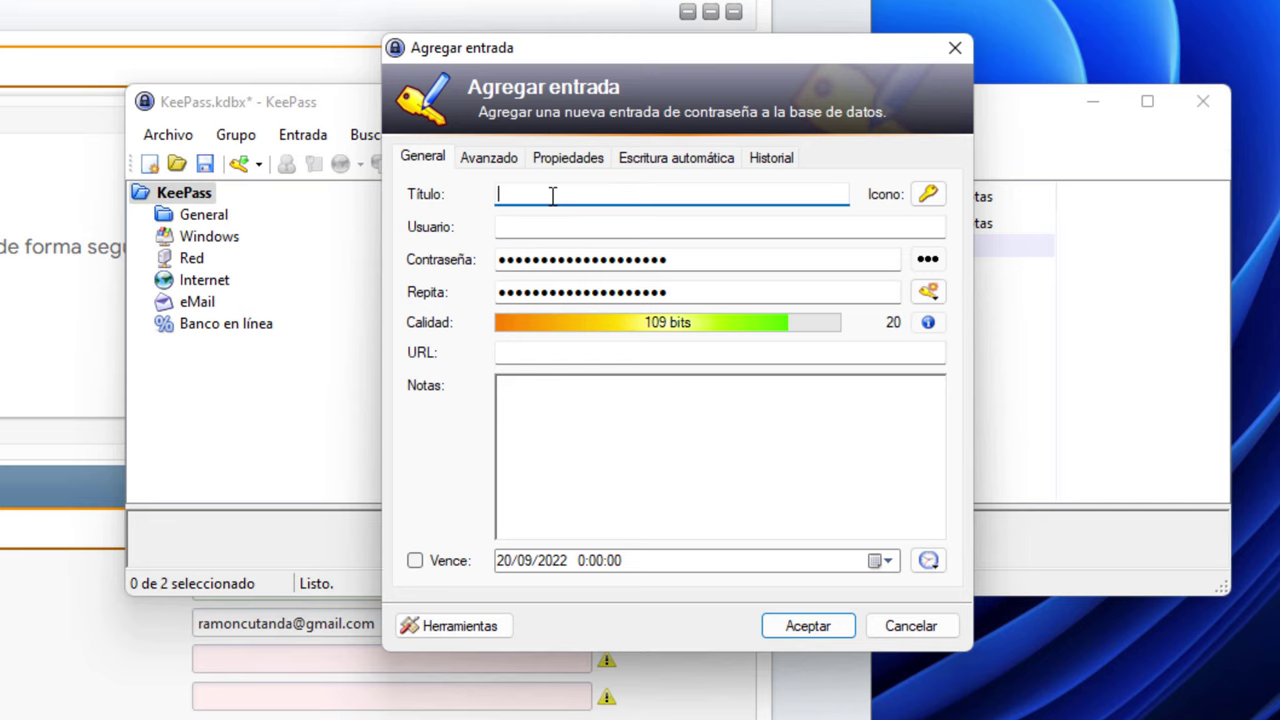
pyautogui.write('oedicion.org')
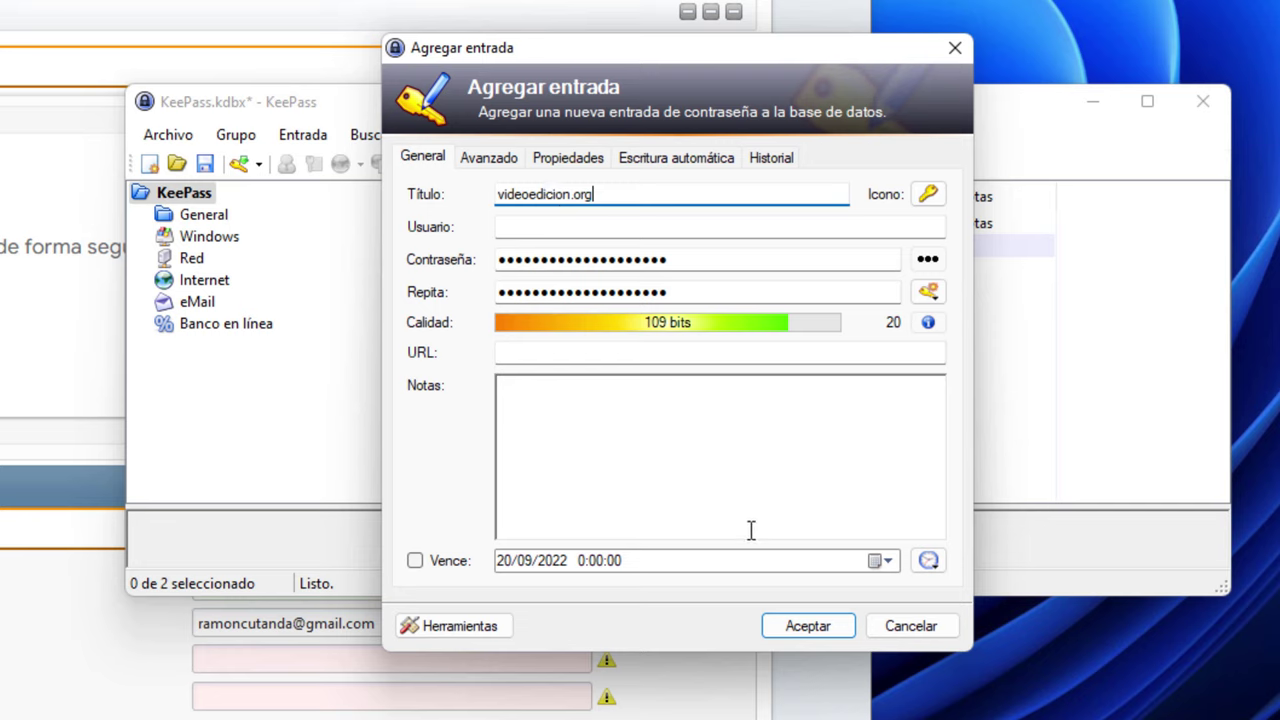
# Write the note 'Página web de ayuda con foro para la edición de vídeo', fixing a typo
pyautogui.click(660, 478)
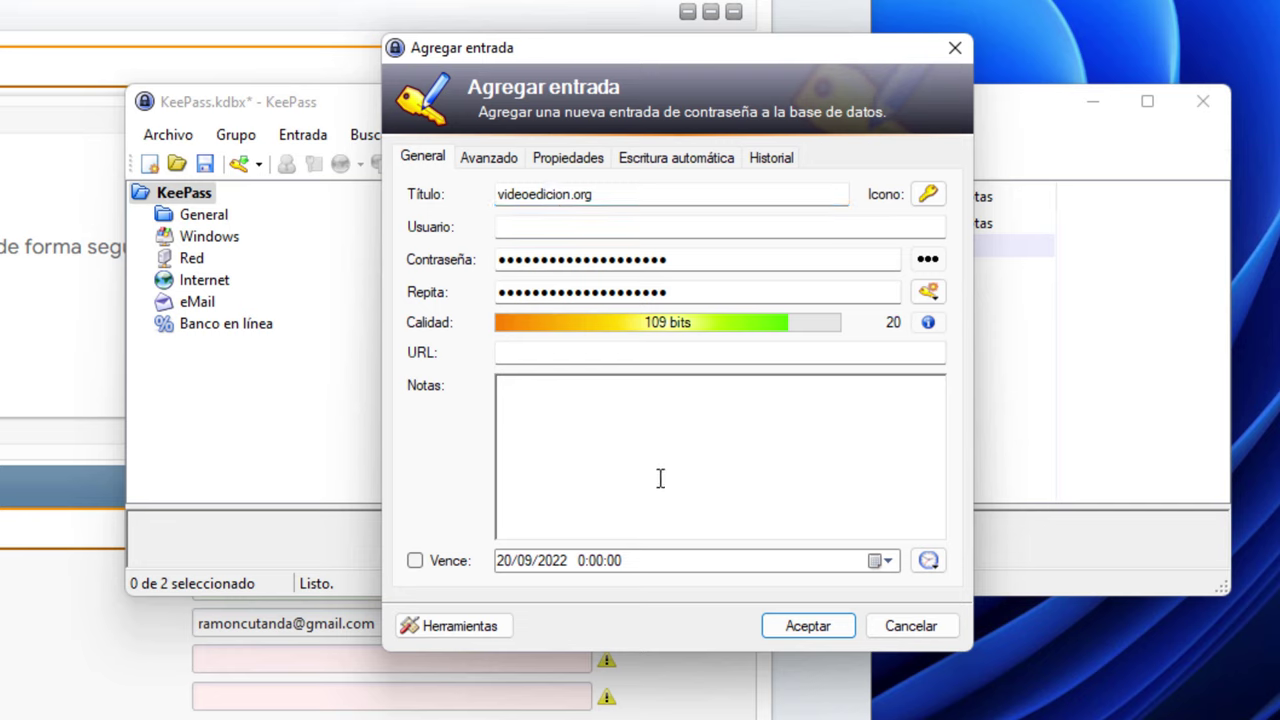
pyautogui.write('Página web de')
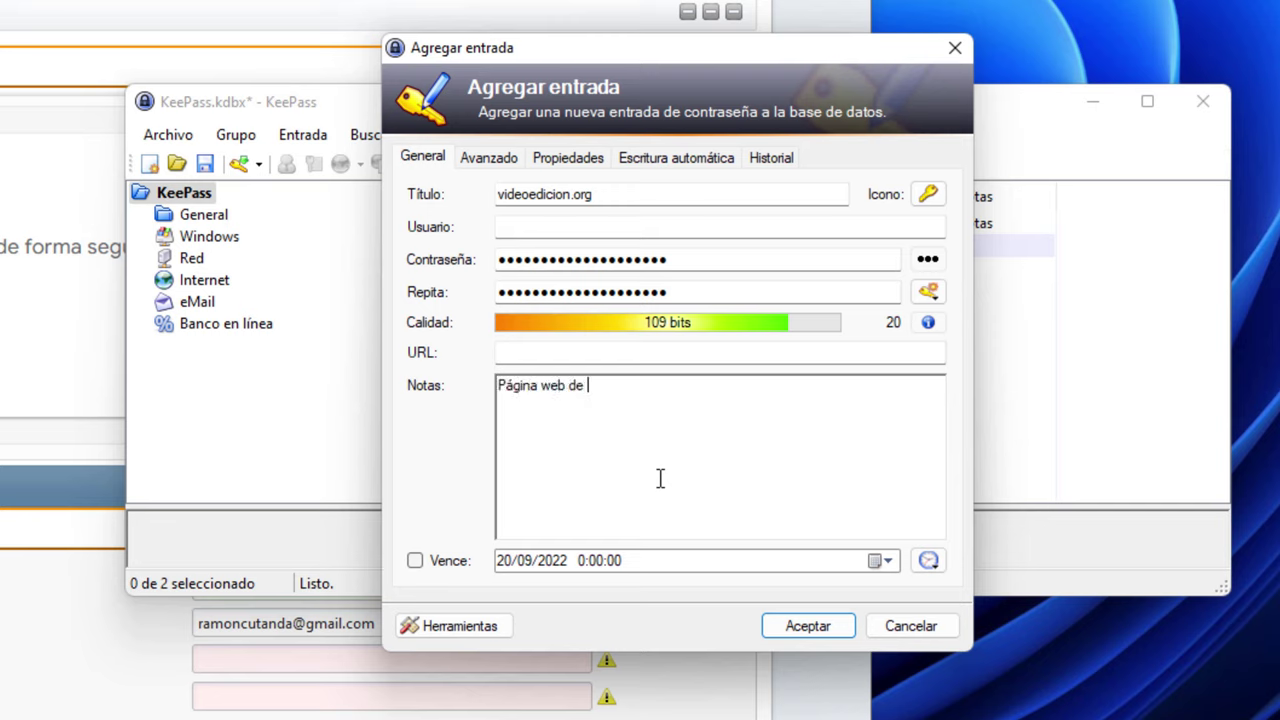
pyautogui.write(' ayuda con foro para la ledic')
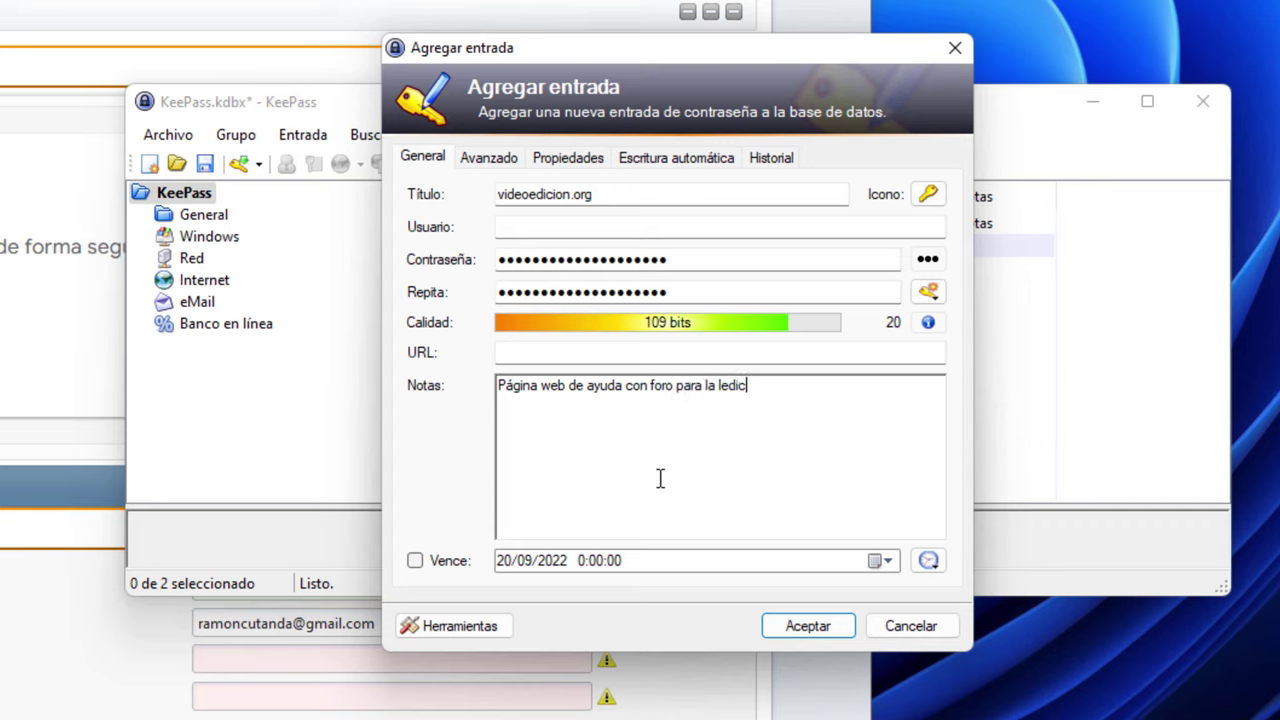
pyautogui.hotkey('shift', 'Left')
pyautogui.hotkey('shift', 'Left')
pyautogui.hotkey('shift', 'Left')
pyautogui.hotkey('shift', 'Left')
pyautogui.hotkey('shift', 'Left')
pyautogui.press('BackSpace')
pyautogui.write('edición de vídeo')
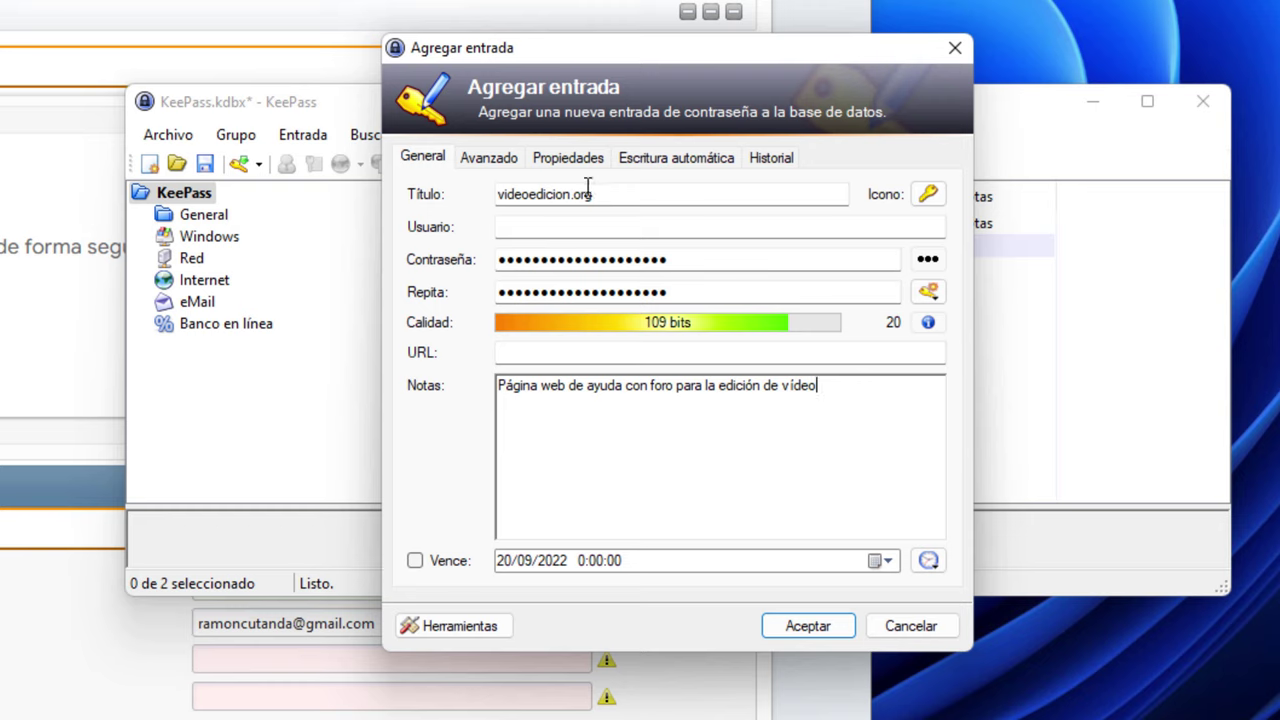
# Enter the account user name and show the generated password in plain text
pyautogui.click(545, 231)
pyautogui.write('ramoncutanda')
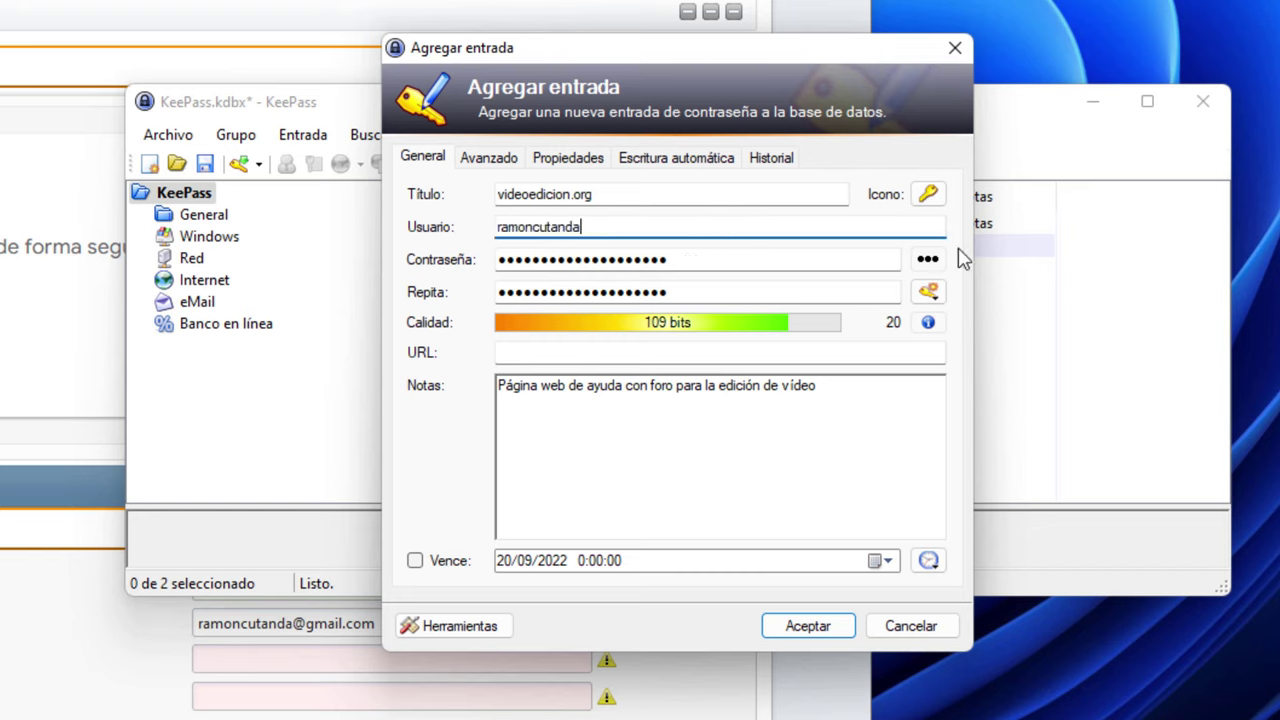
pyautogui.click(929, 261)
pyautogui.click(929, 261)
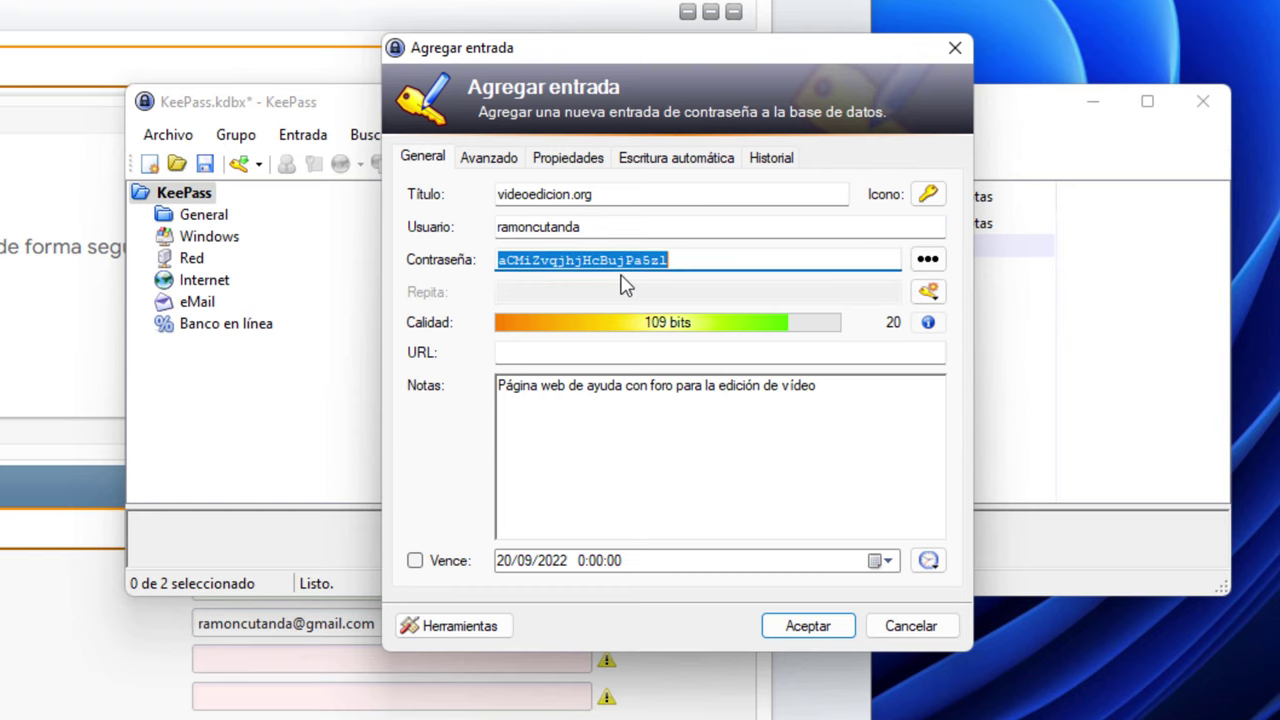
pyautogui.click(706, 266)
pyautogui.moveTo(728, 263); pyautogui.dragTo(478, 263)
pyautogui.moveTo(895, 328)
# Regenerate the entry's password with special characters included
pyautogui.click(927, 292)
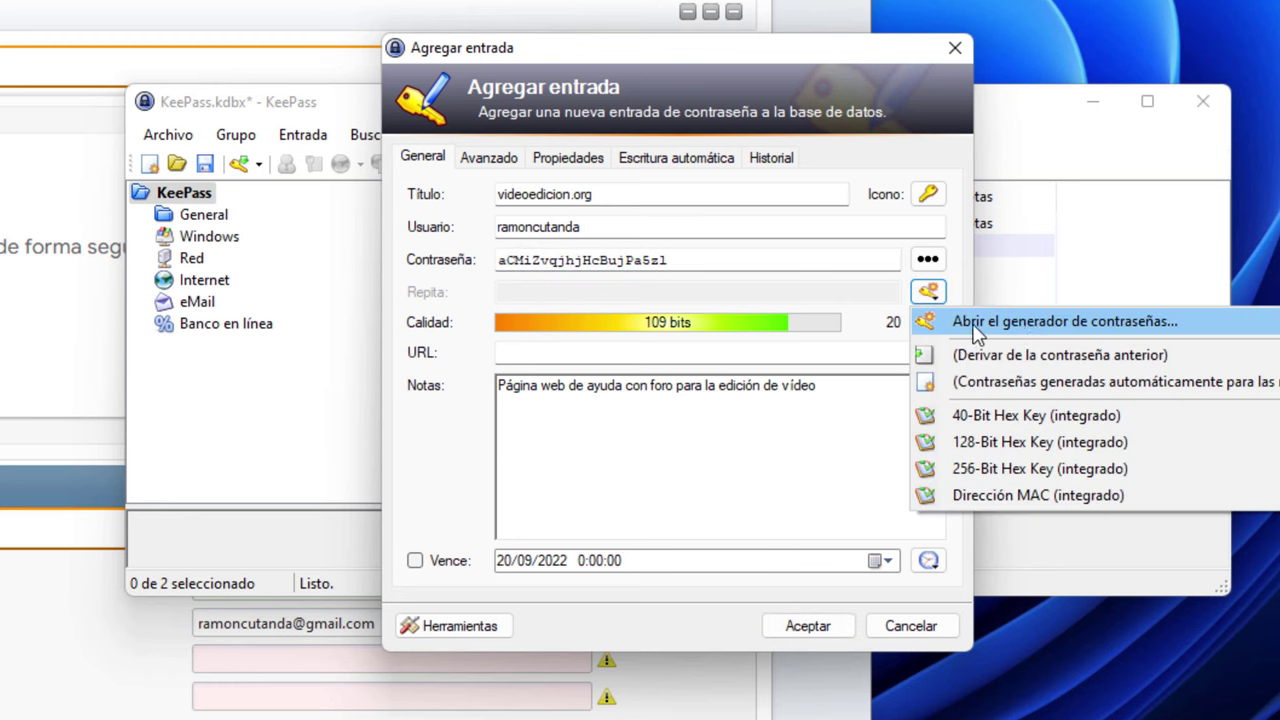
pyautogui.click(1022, 322)
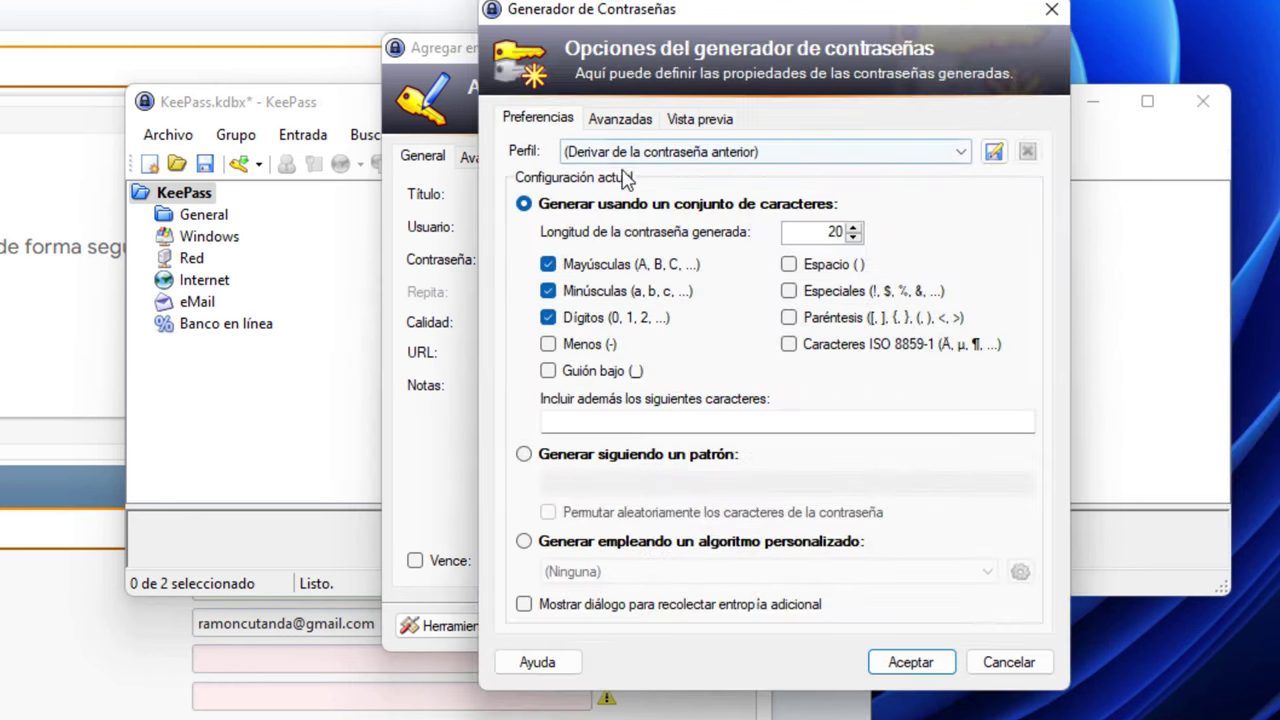
pyautogui.click(823, 296)
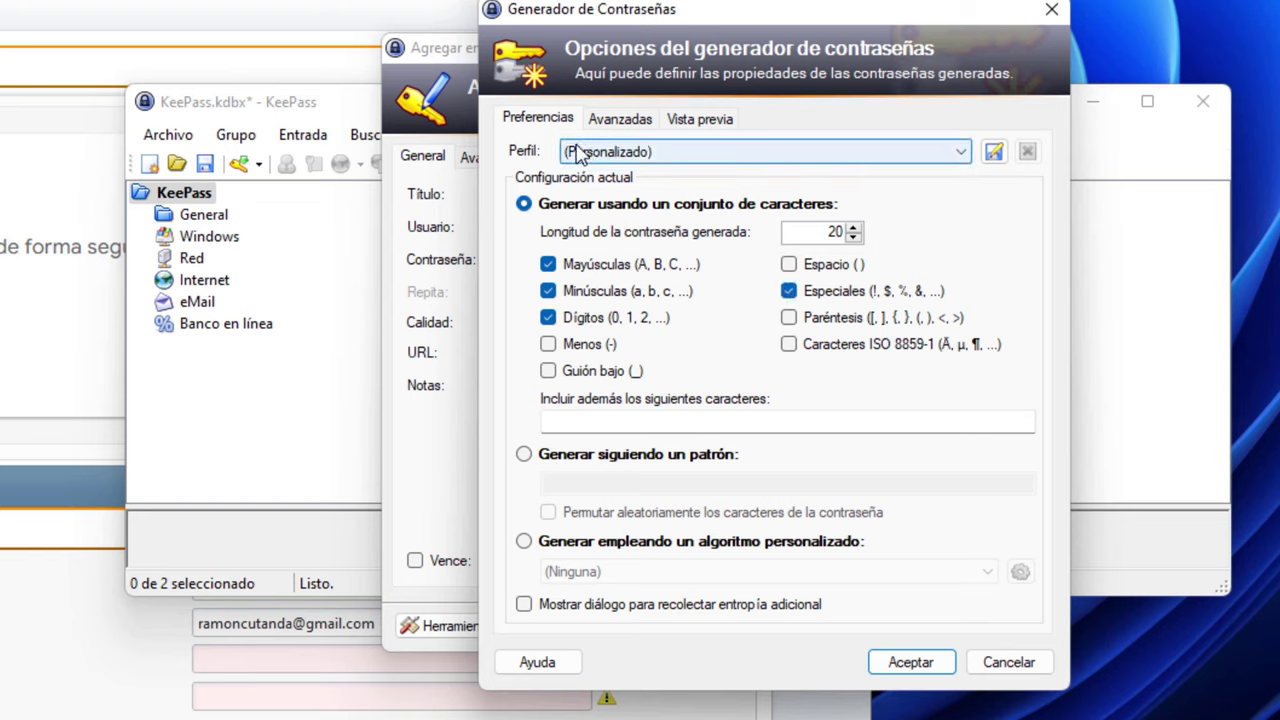
pyautogui.click(928, 666)
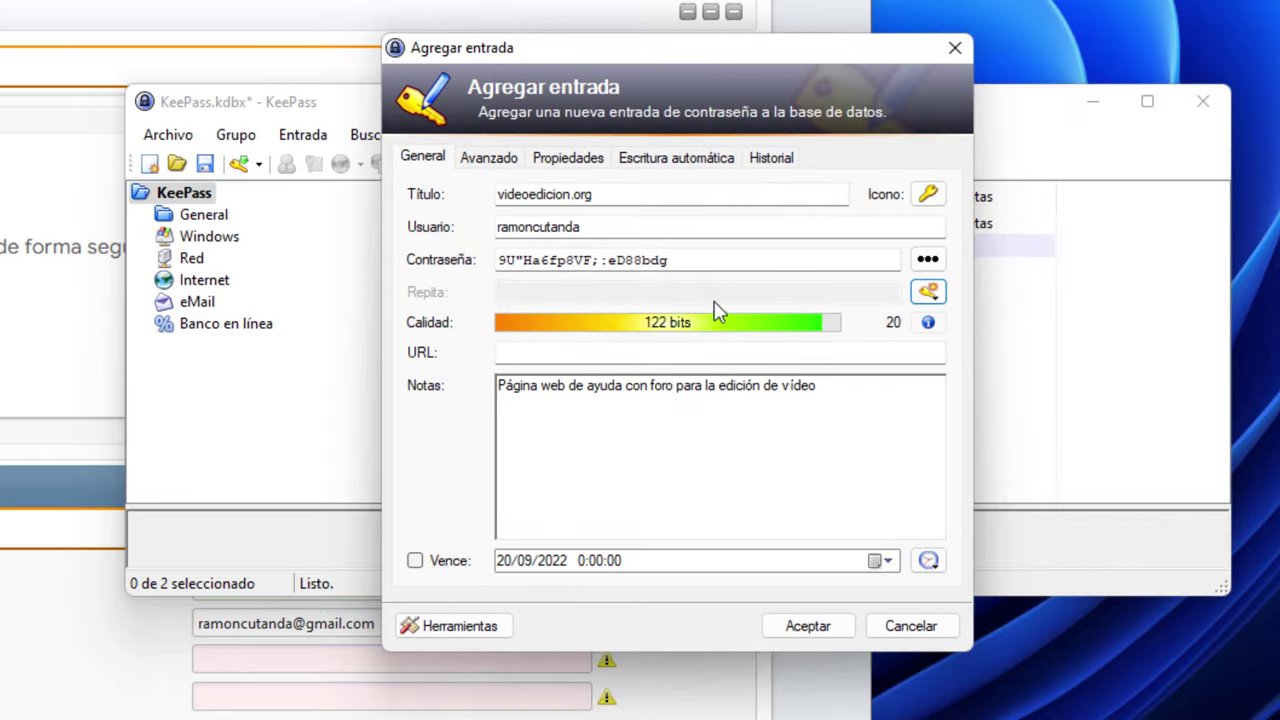
pyautogui.moveTo(723, 261); pyautogui.dragTo(403, 256)
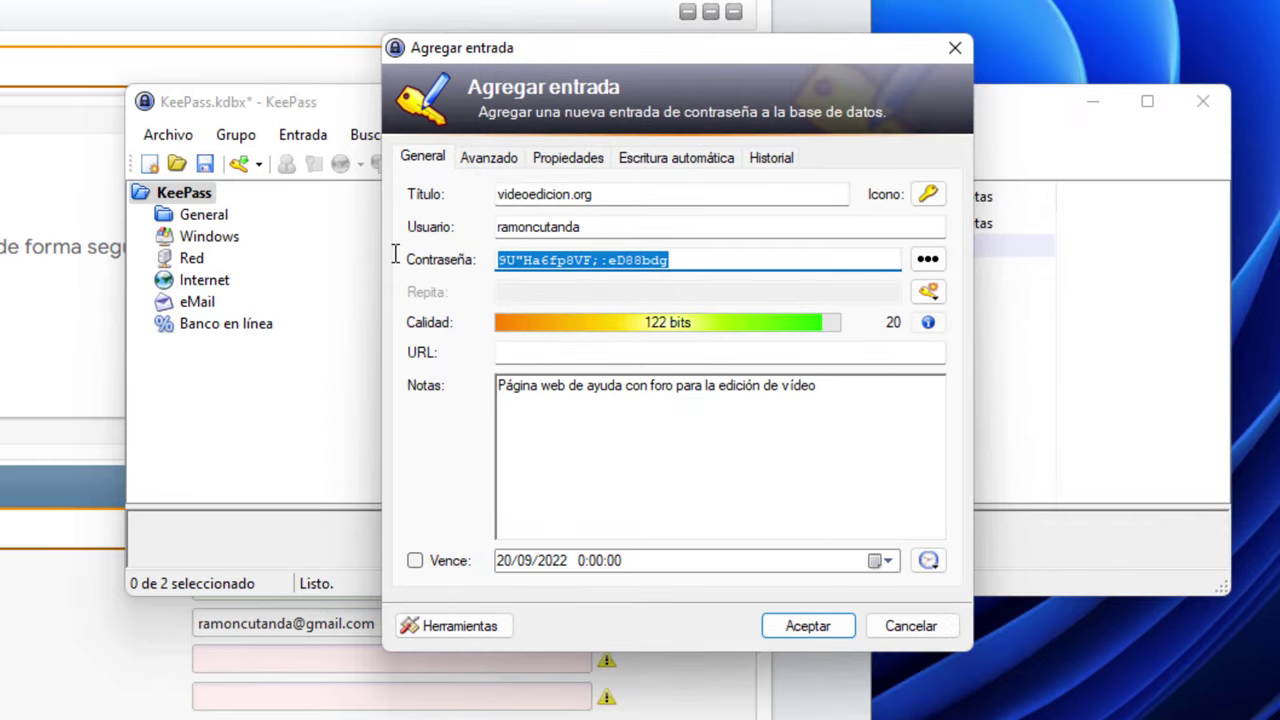
# Discard the drafted entry unsaved and begin a fresh new entry
pyautogui.moveTo(868, 408); pyautogui.dragTo(492, 378)
pyautogui.click(871, 620)
pyautogui.rightClick(505, 314)
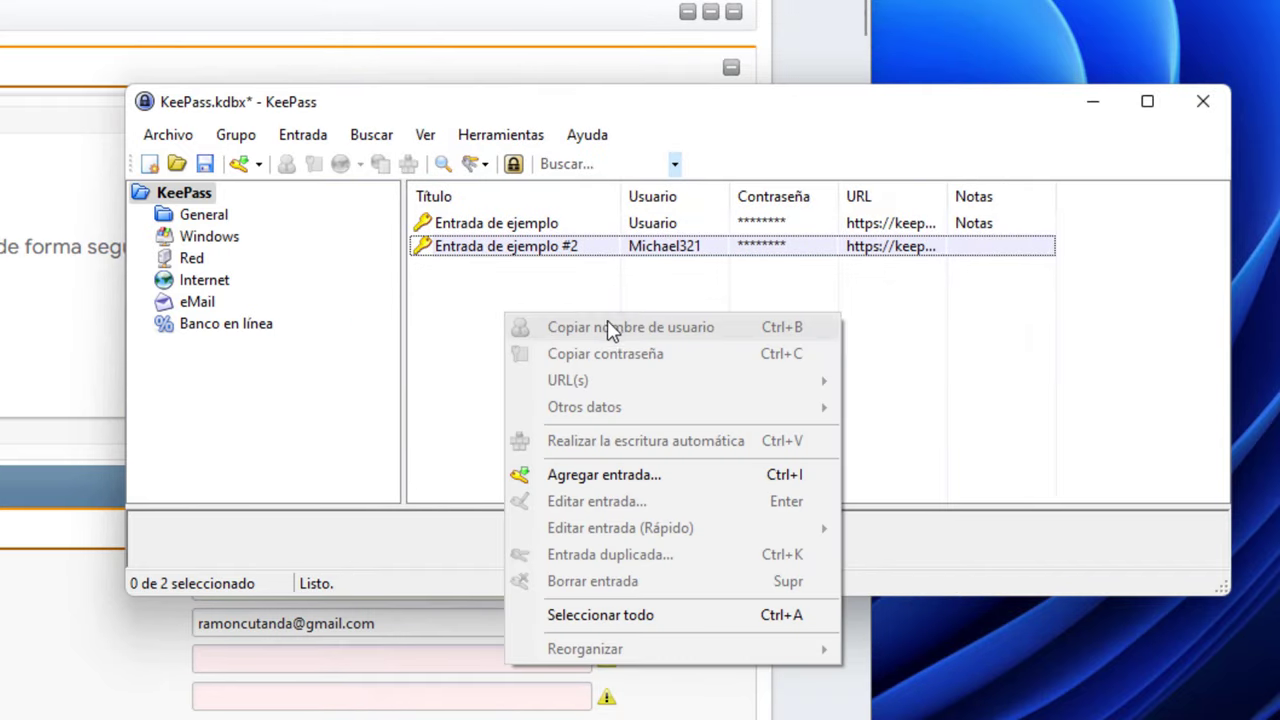
pyautogui.click(603, 475)
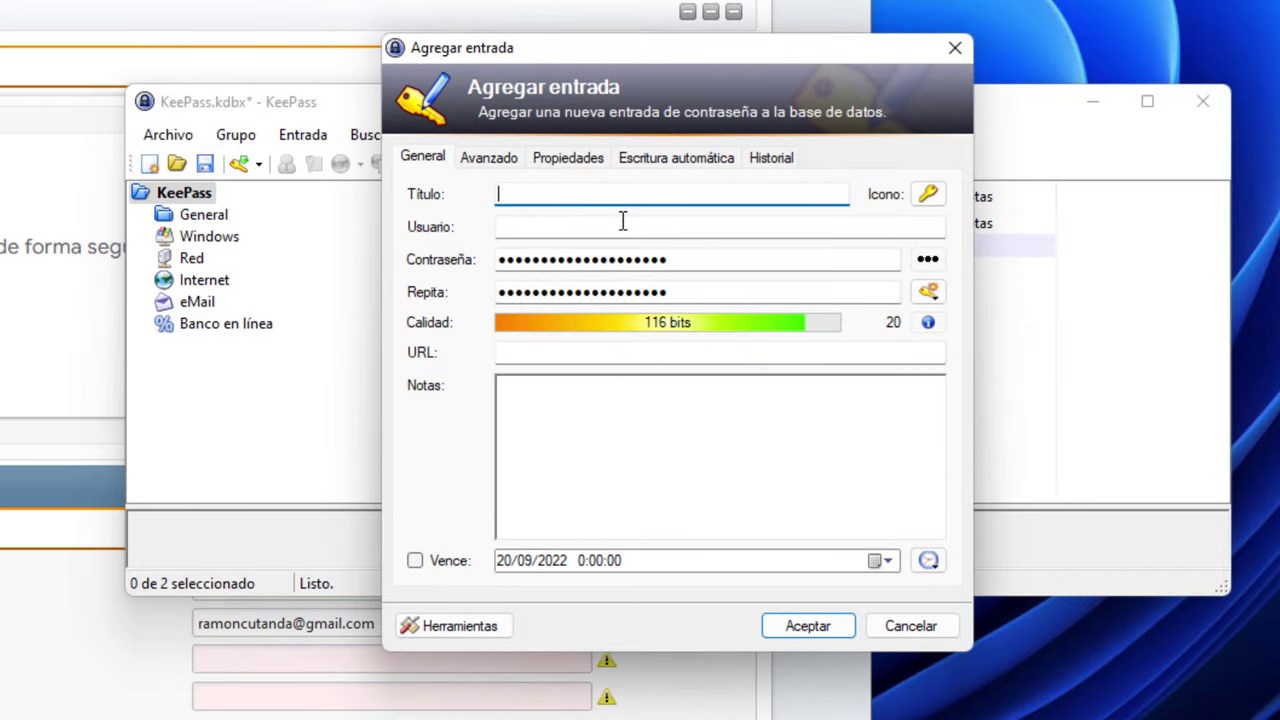
# Fill in title videoedicion.org, the user name and note 'Página web con foro para ayuda en la edición de vídeo'
pyautogui.write('videoedicion.org')
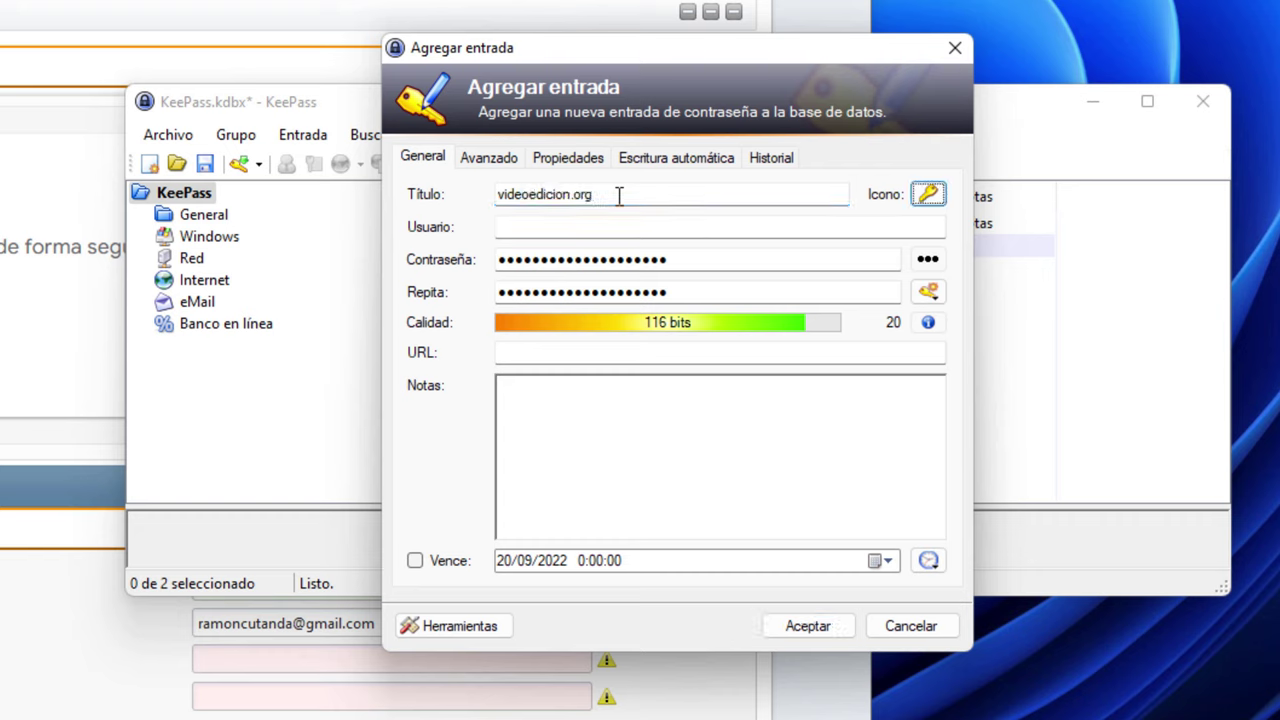
pyautogui.press('Tab')
pyautogui.write('ramoncutanda')
pyautogui.press('Tab')
pyautogui.press('Tab')
pyautogui.press('Tab')
pyautogui.press('Tab')
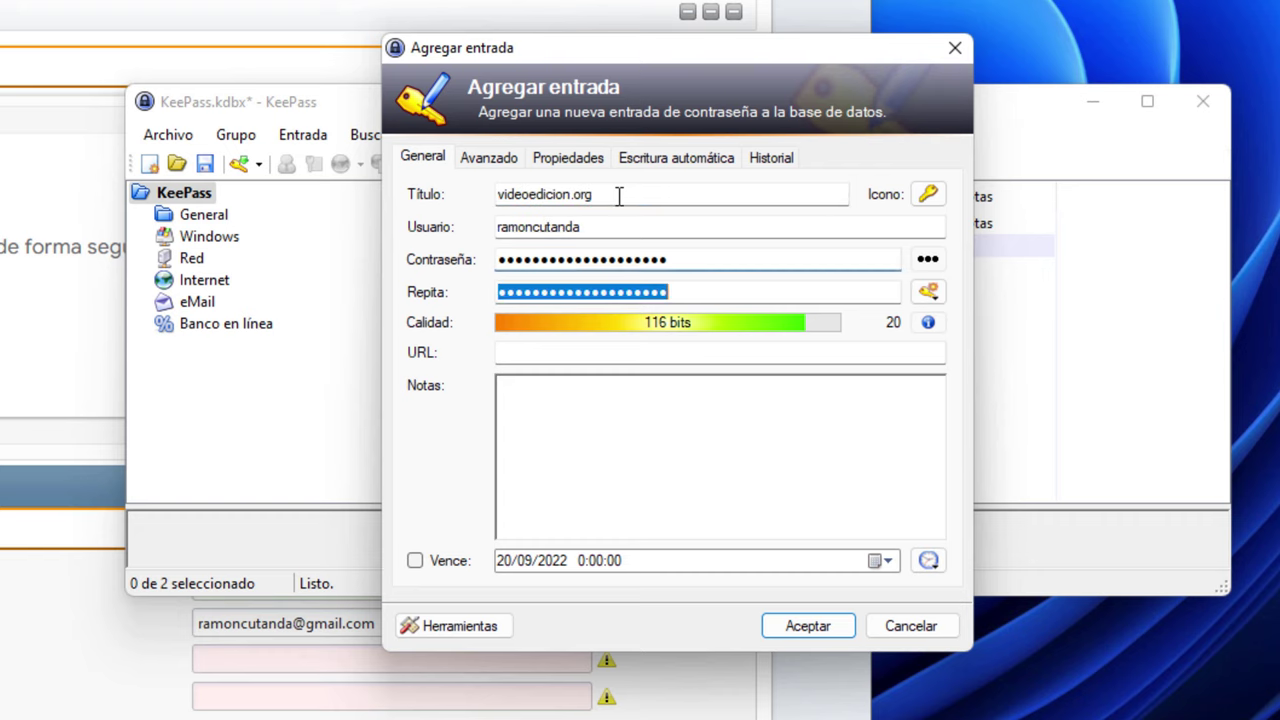
pyautogui.press('Tab')
pyautogui.press('Tab')
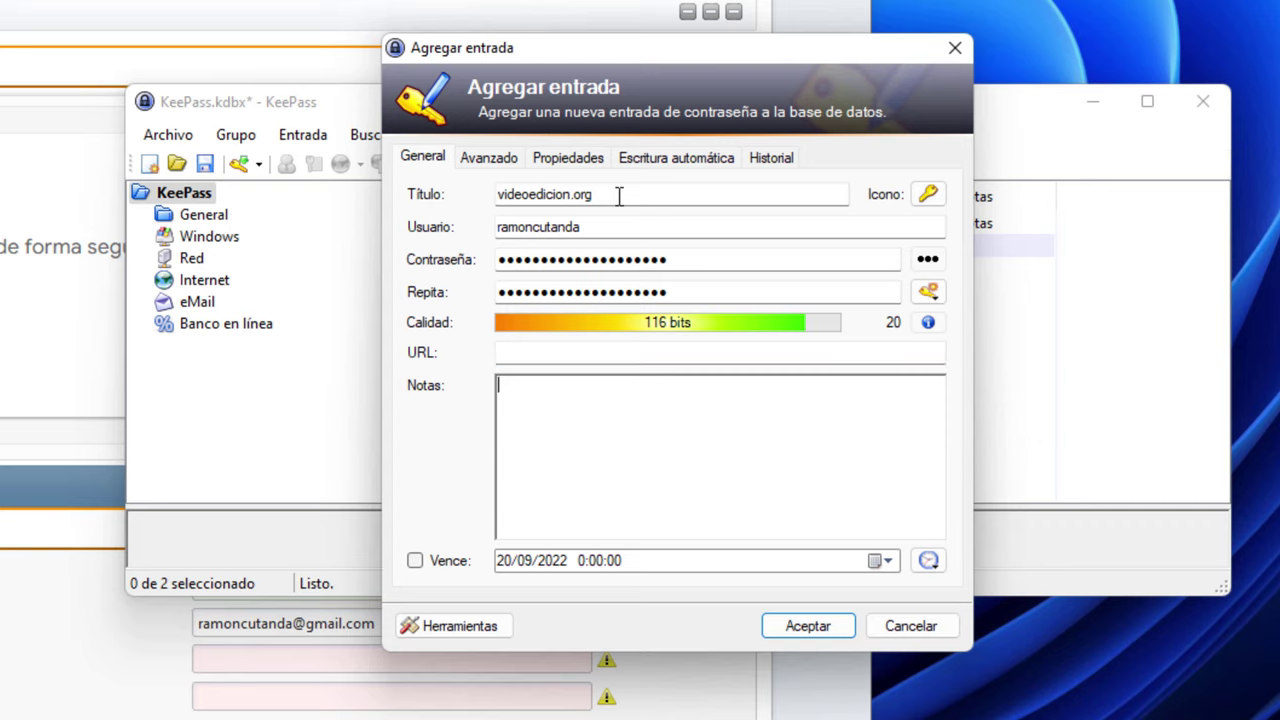
pyautogui.write('Página web con foro para ayuda')
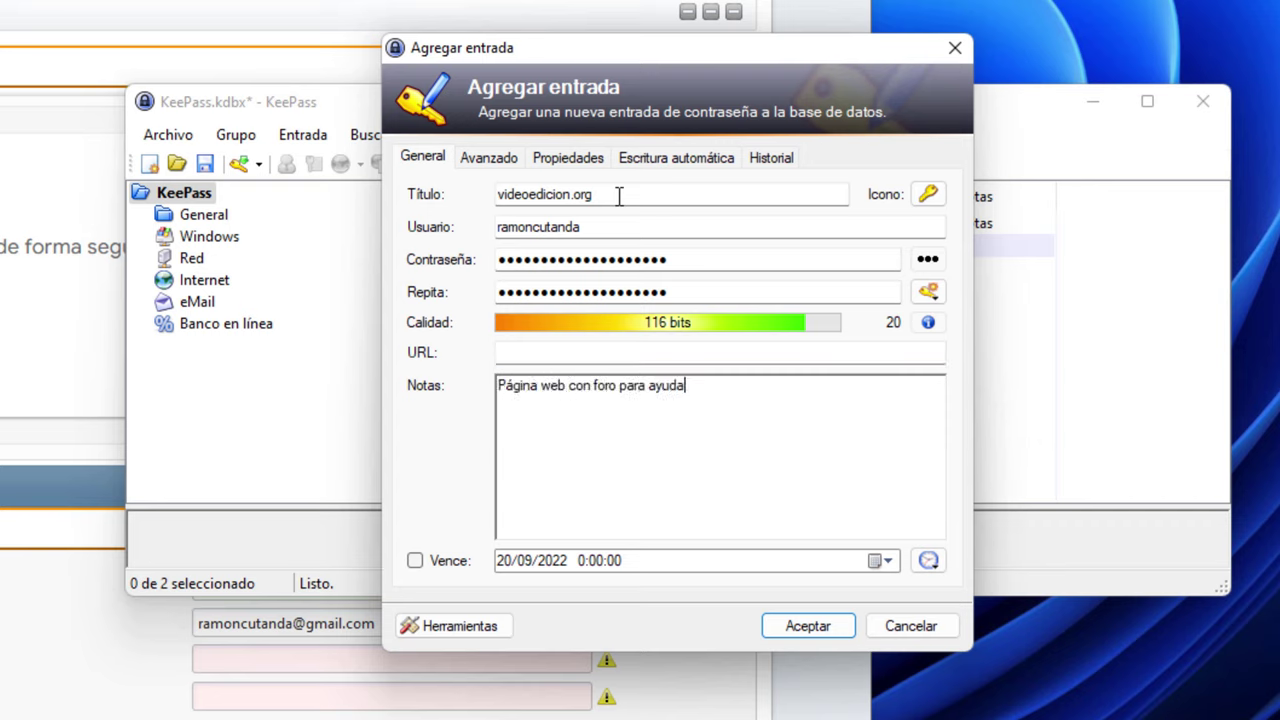
pyautogui.write(' en la edición de vídeo')
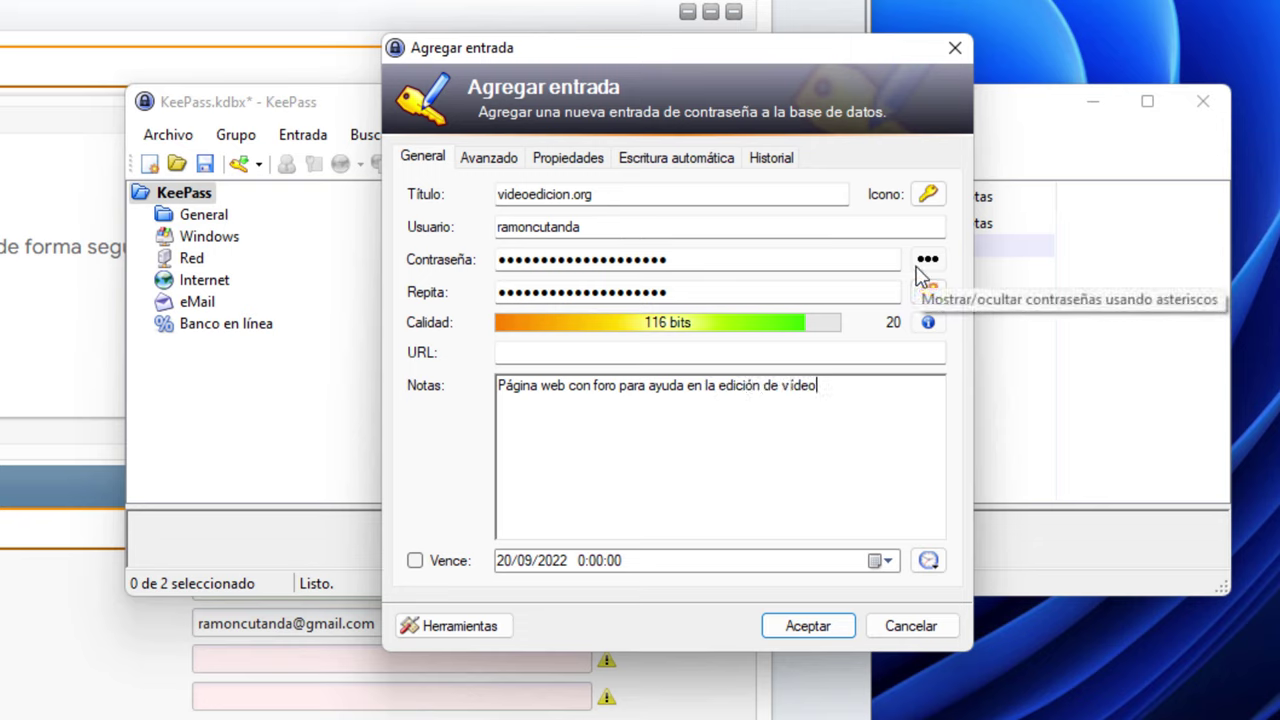
# Show the entry's 116-bit password in plain text
pyautogui.click(928, 262)
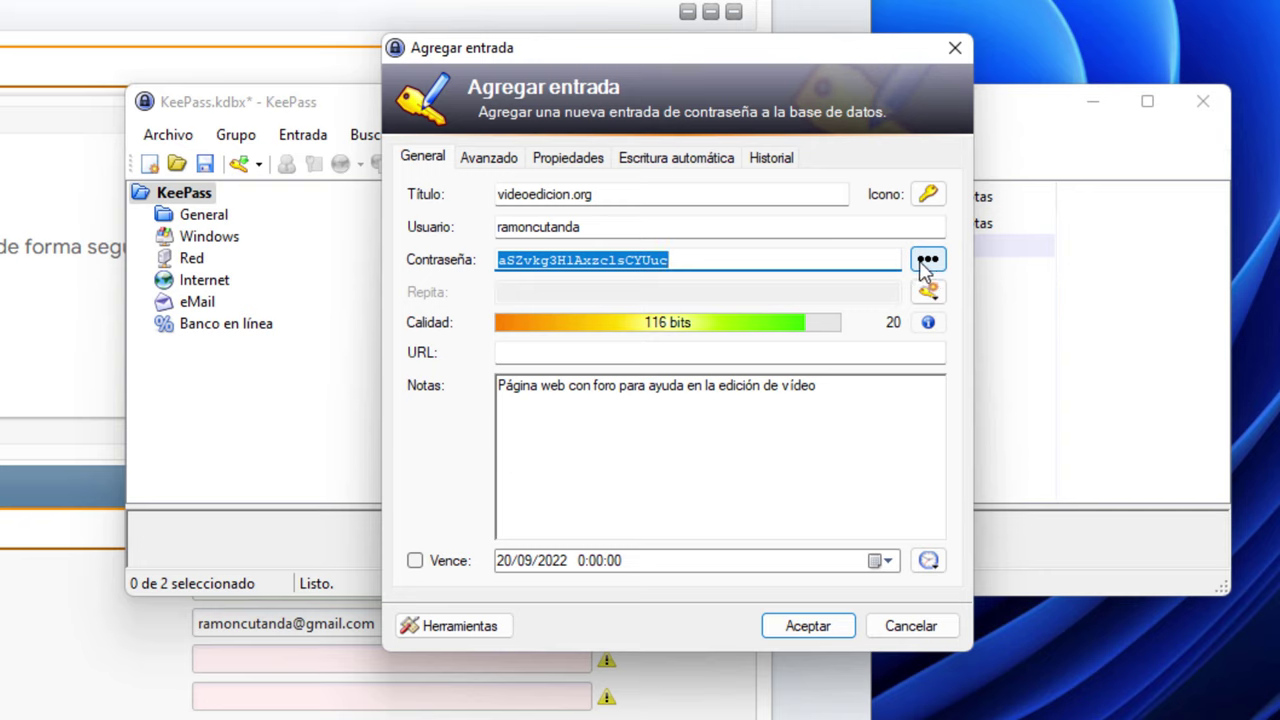
pyautogui.click(928, 260)
pyautogui.click(928, 260)
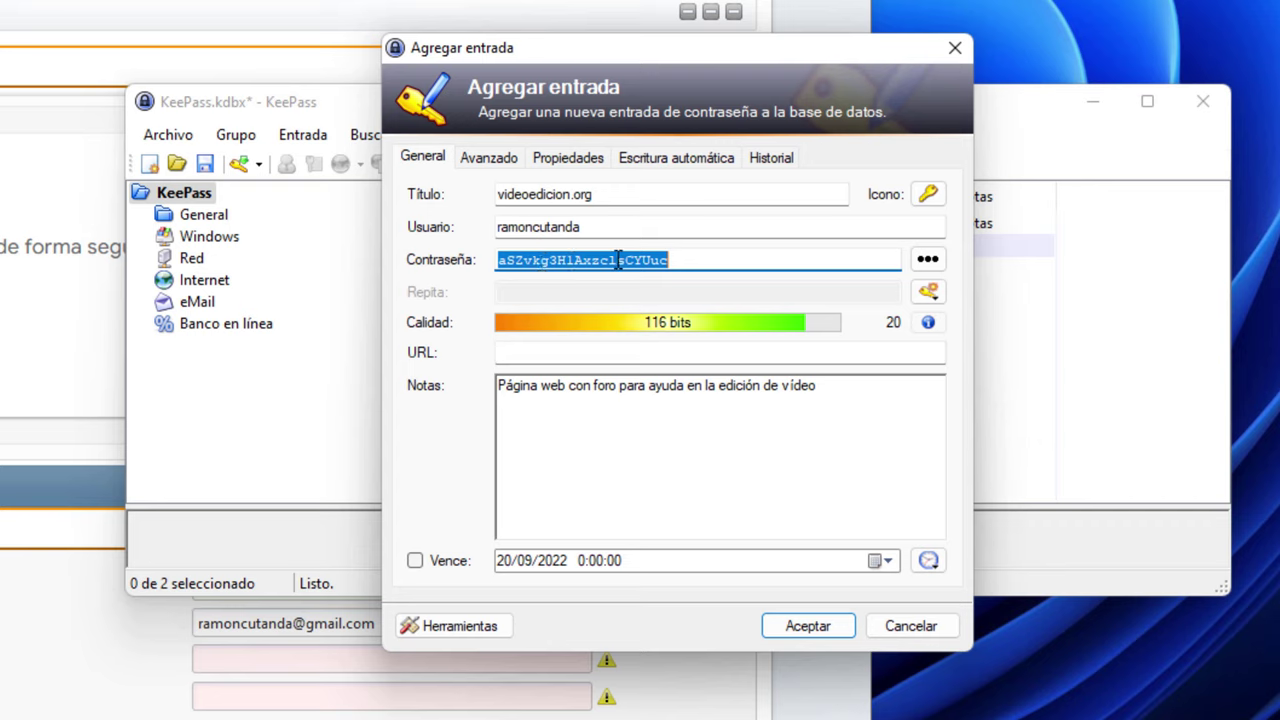
pyautogui.click(928, 291)
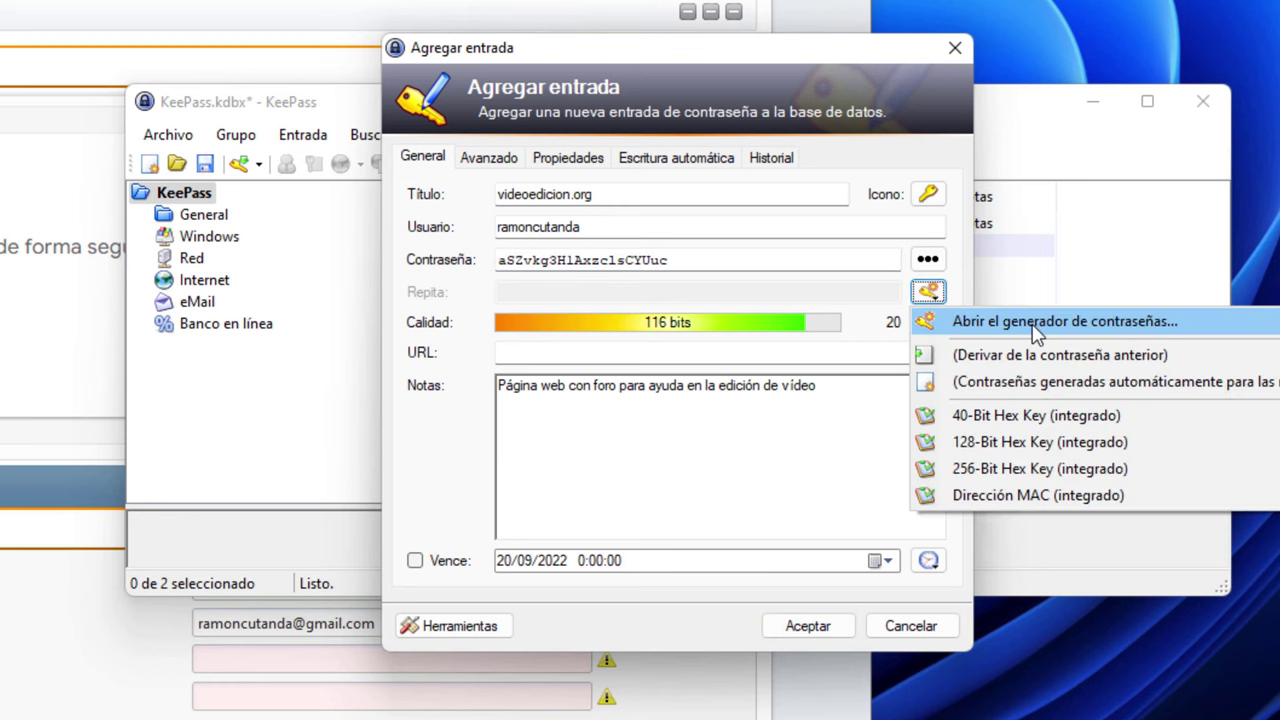
# Enable special characters in the password generator for the new-entry profile
pyautogui.click(1034, 324)
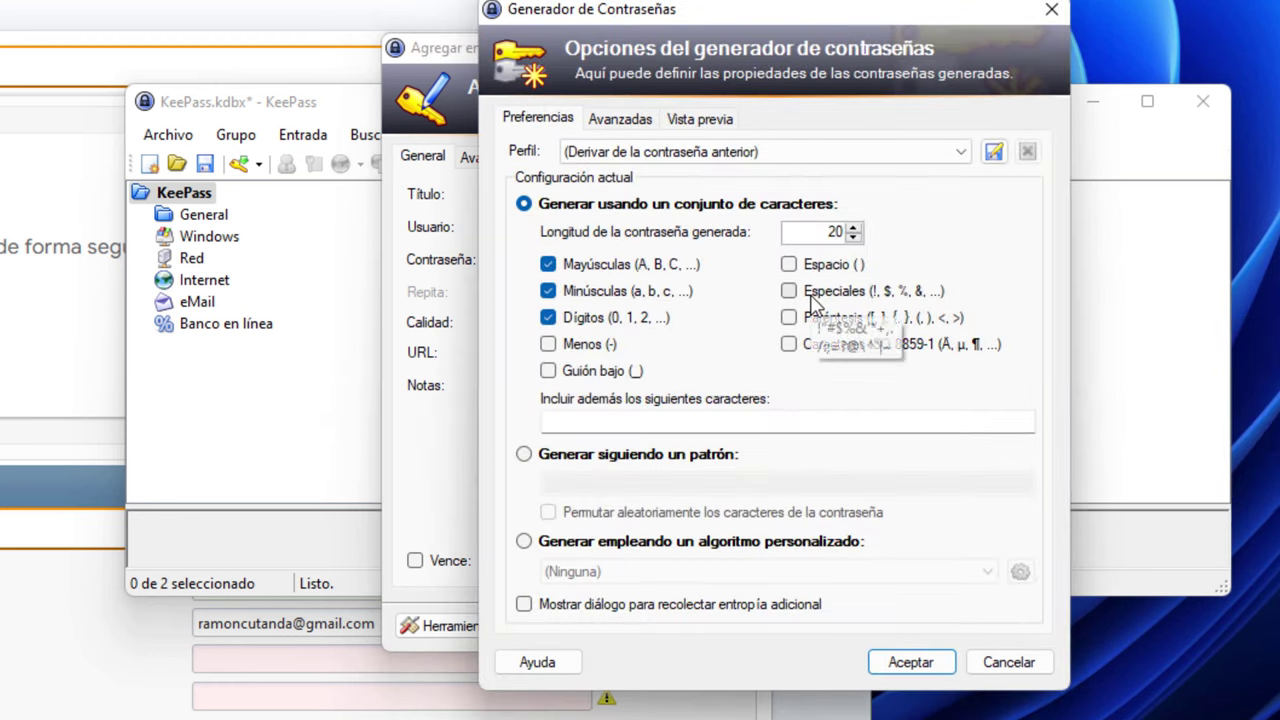
pyautogui.click(813, 300)
pyautogui.click(958, 154)
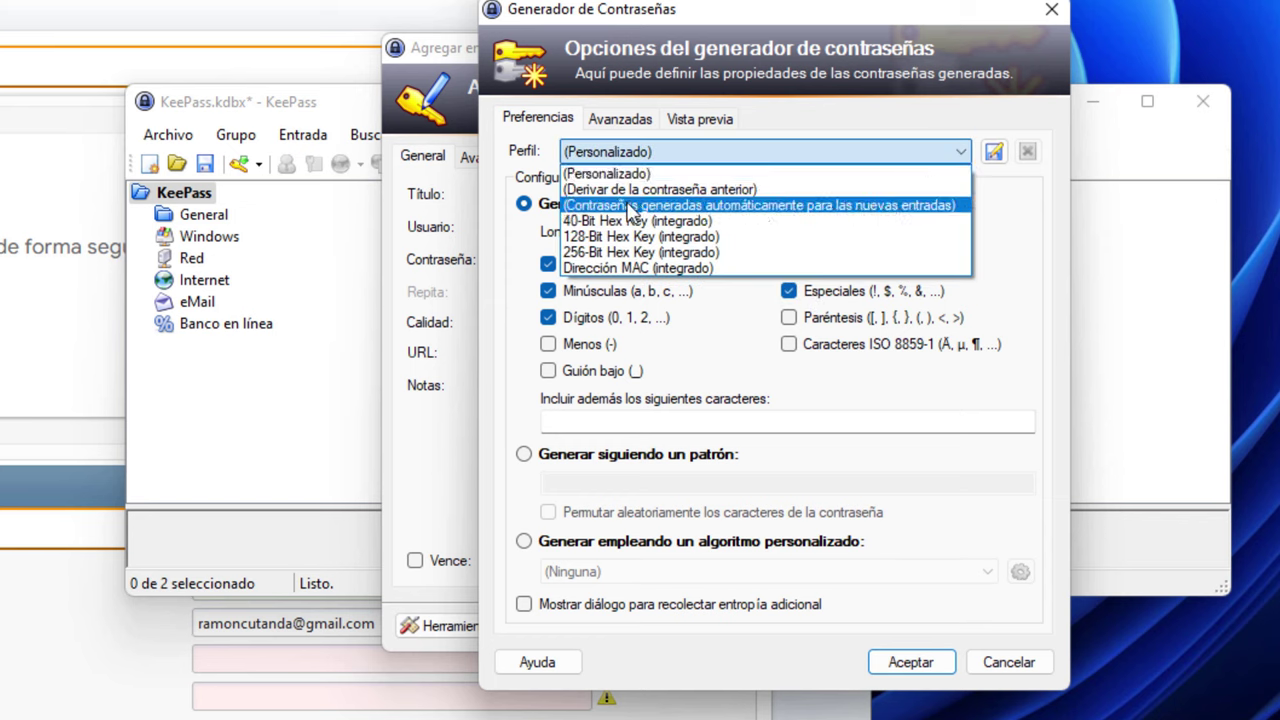
pyautogui.click(925, 206)
pyautogui.click(789, 291)
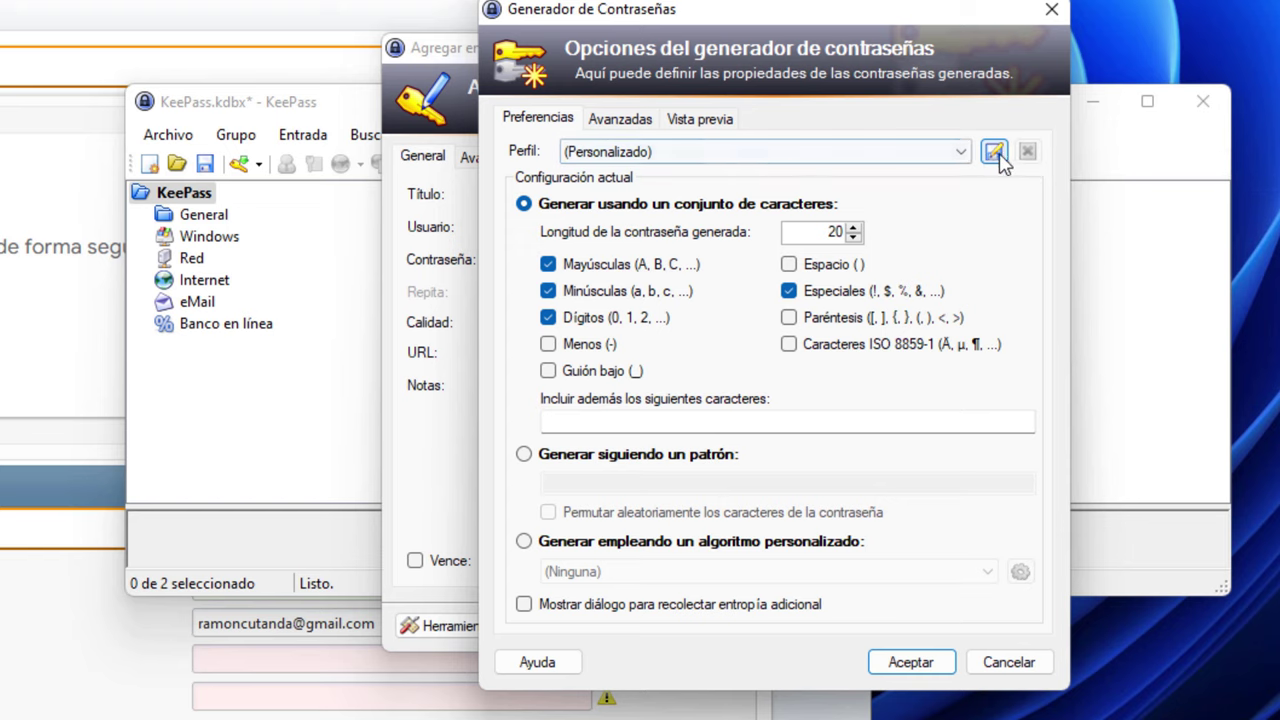
# Save settings as profile '(Contraseñas generadas automáticamente para las nuevas entradas)' and accept the password
pyautogui.click(994, 152)
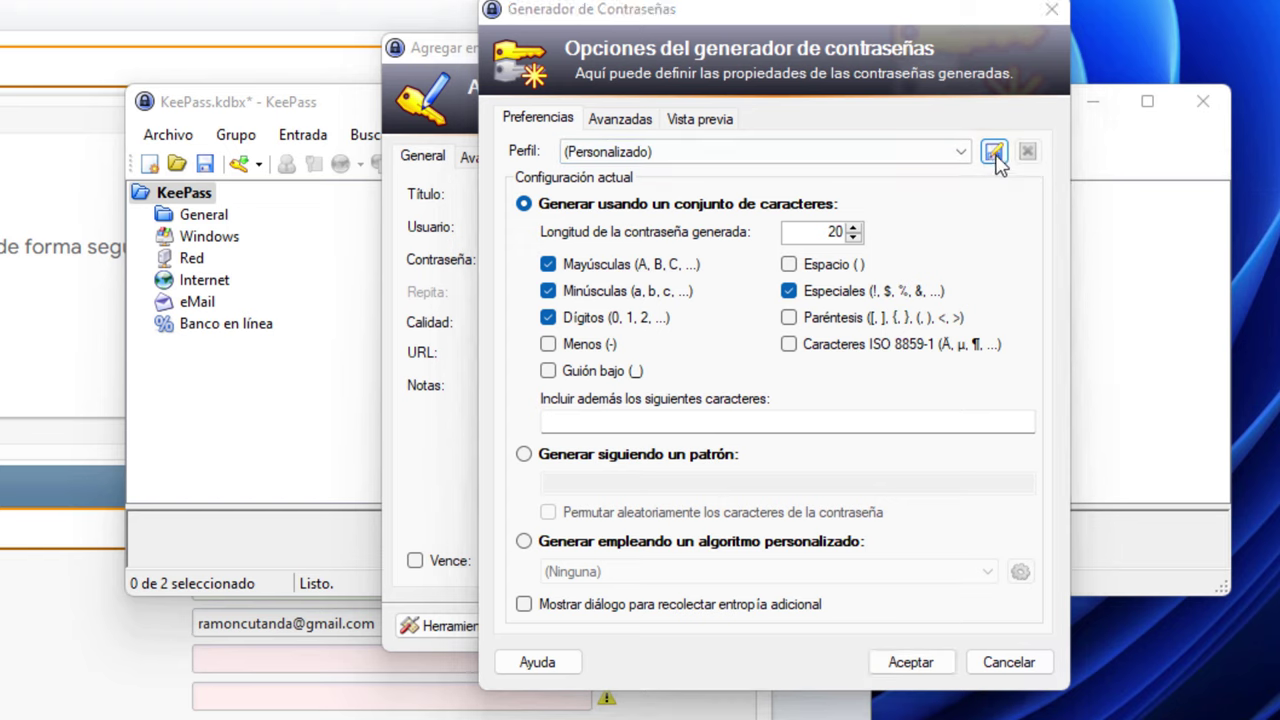
pyautogui.click(1008, 394)
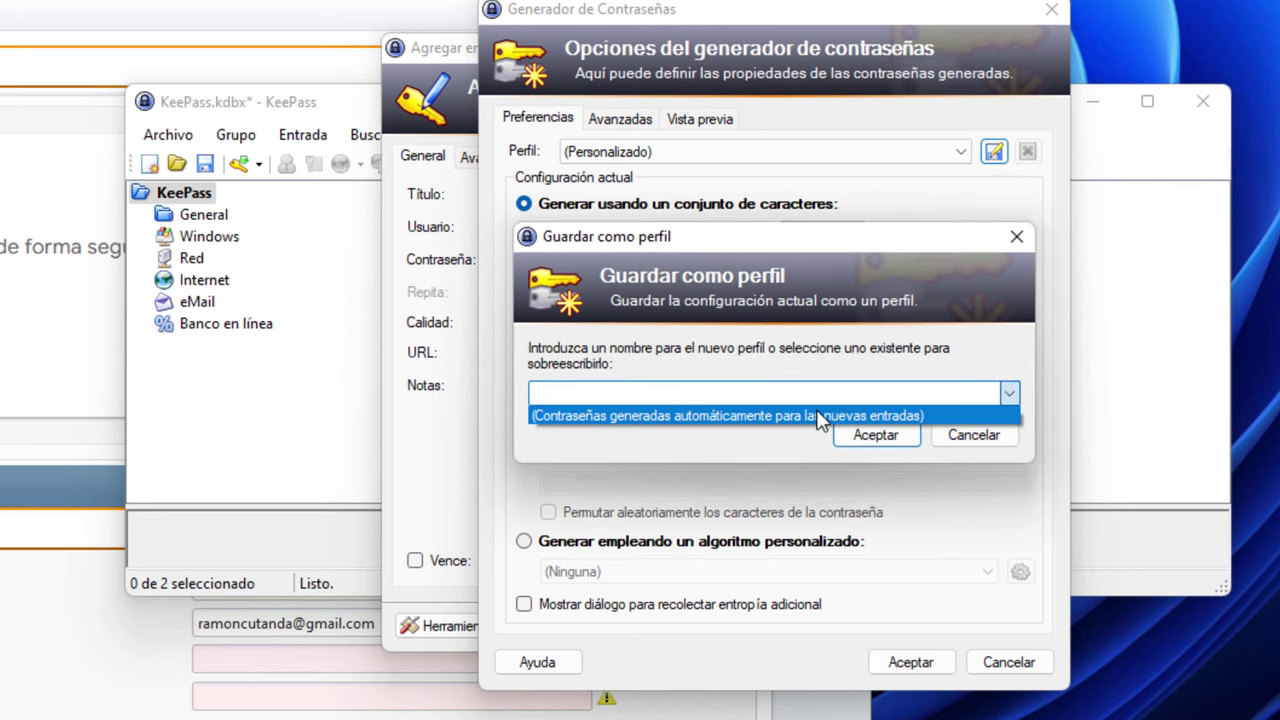
pyautogui.click(1010, 394)
pyautogui.click(1015, 393)
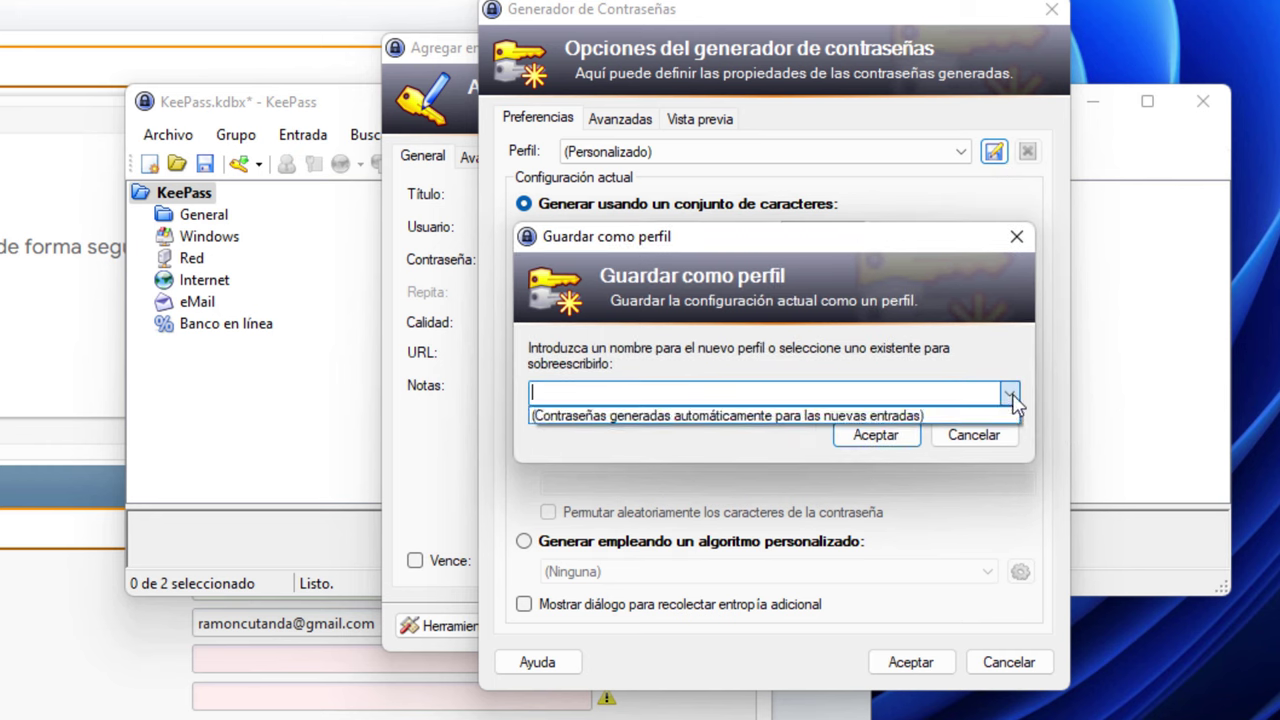
pyautogui.click(563, 424)
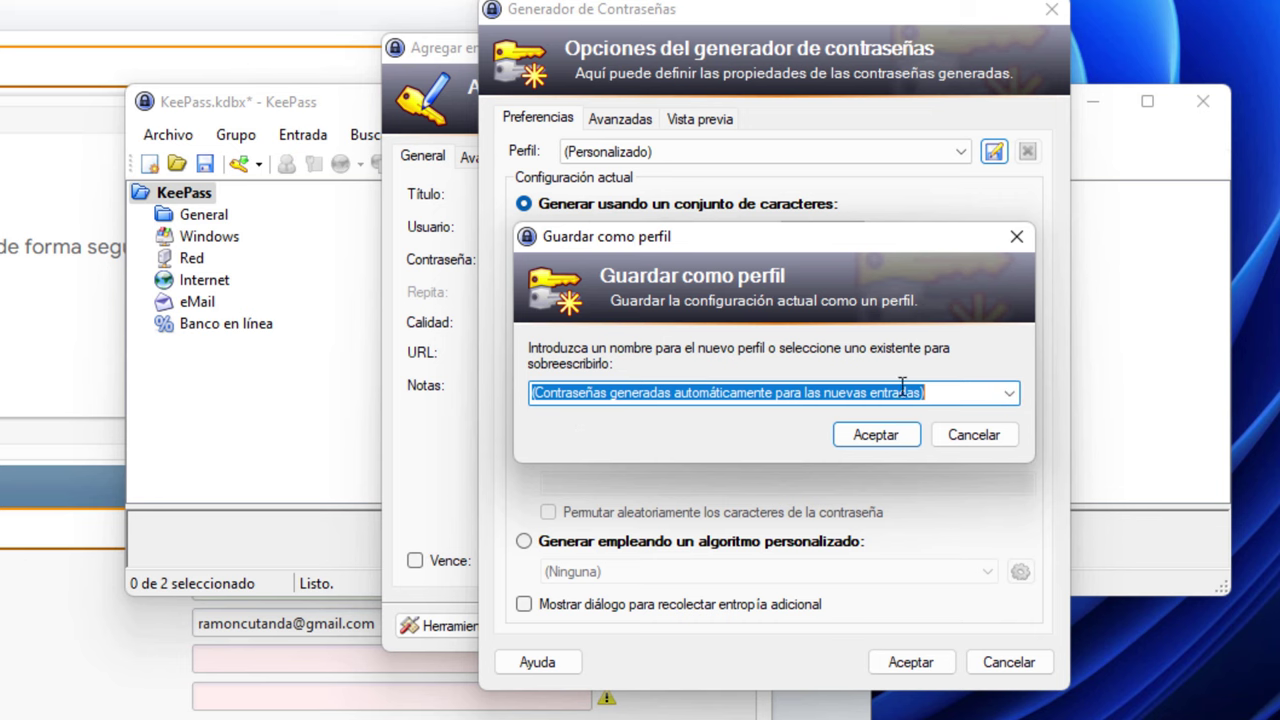
pyautogui.click(885, 440)
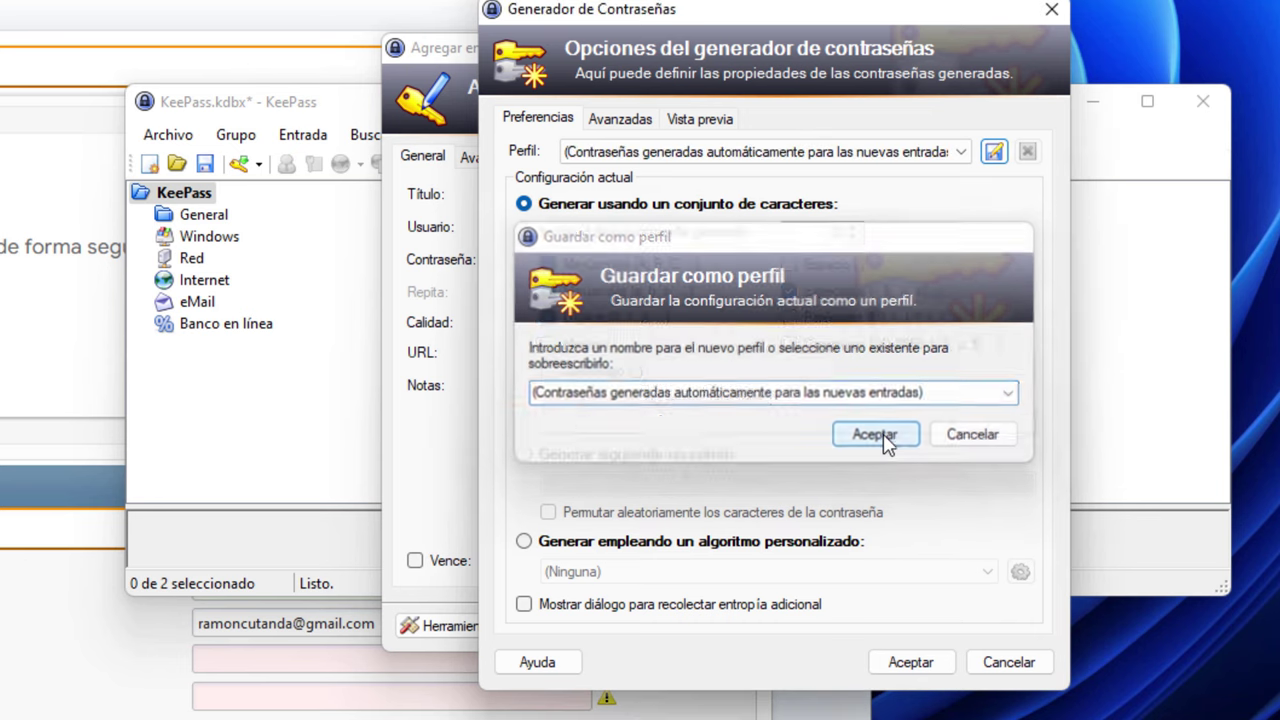
pyautogui.click(922, 668)
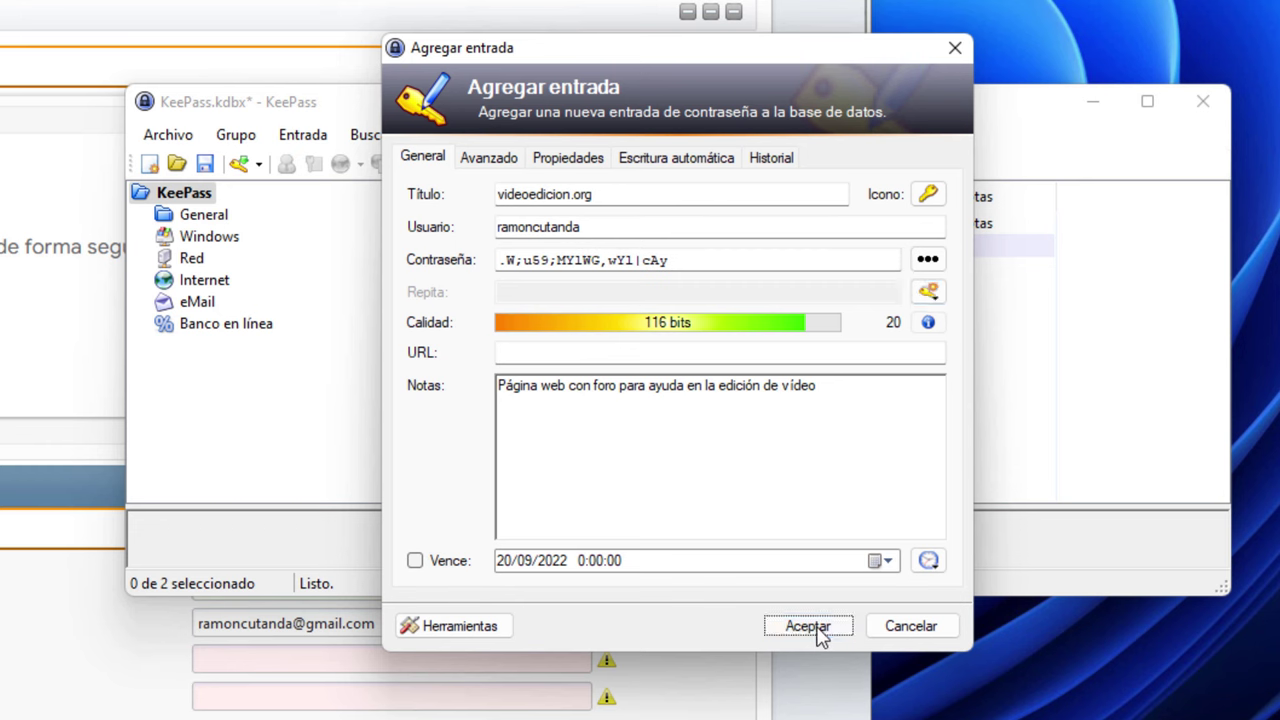
# Add the videoedicion.org entry to the database, discarding an extra blank entry
pyautogui.click(808, 628)
pyautogui.rightClick(515, 347)
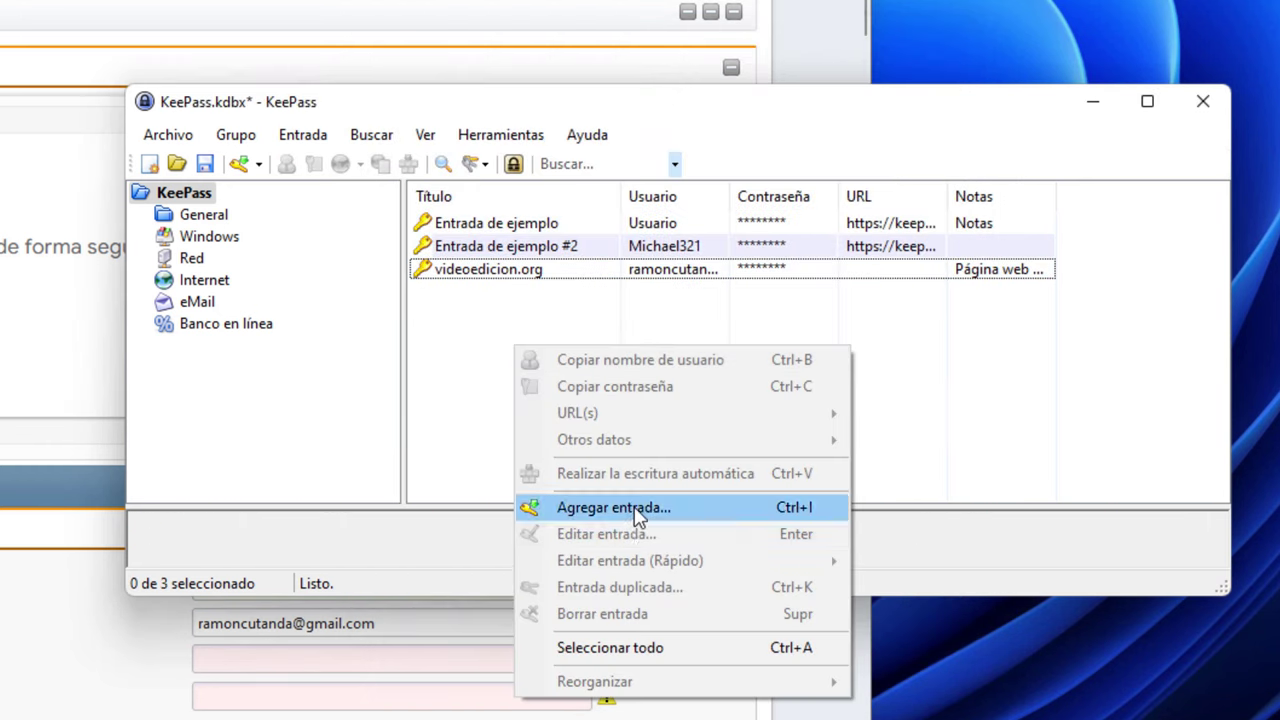
pyautogui.click(578, 510)
pyautogui.click(928, 259)
pyautogui.moveTo(680, 260); pyautogui.dragTo(500, 260)
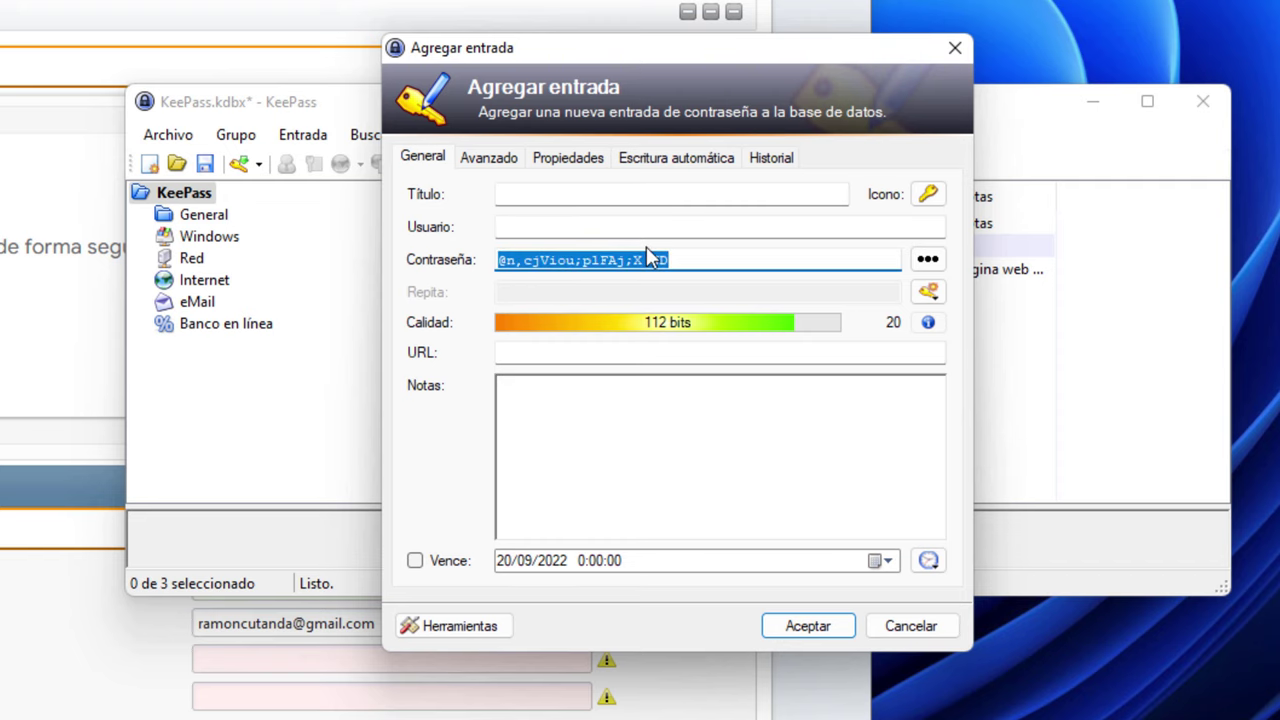
pyautogui.click(910, 626)
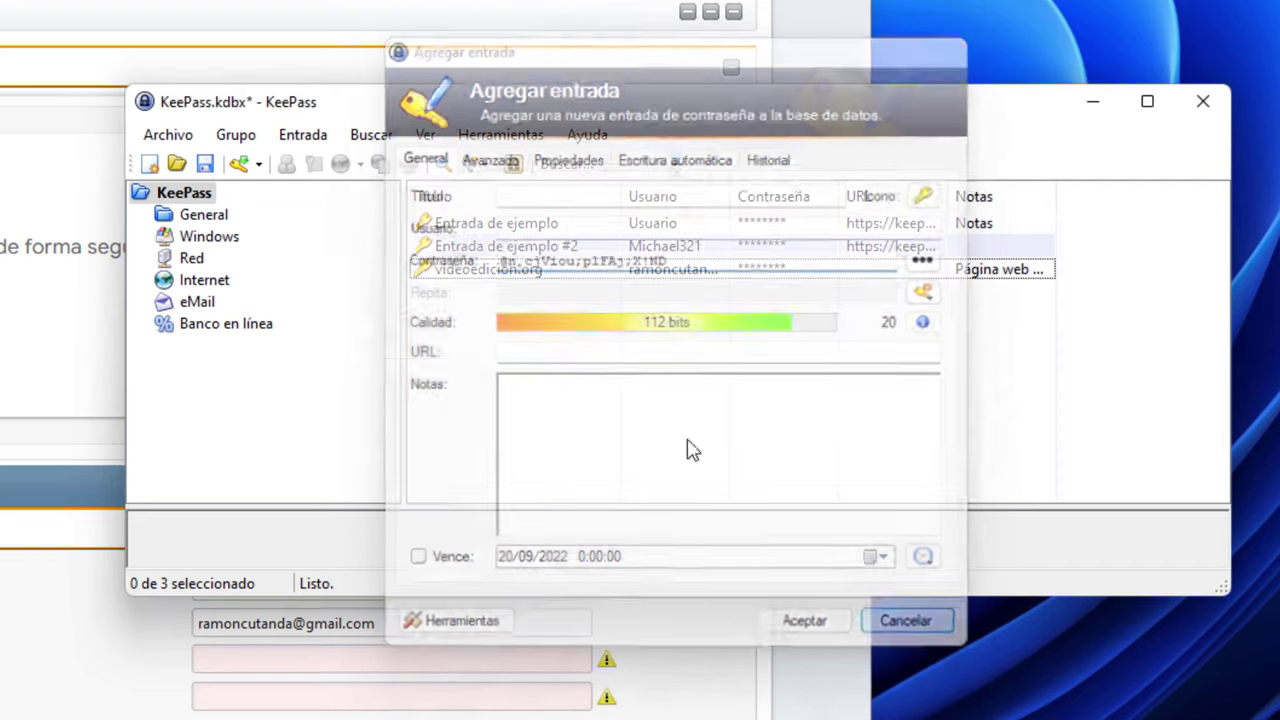
# Reopen videoedicion.org, reveal its password and copy it to the clipboard
pyautogui.click(447, 275)
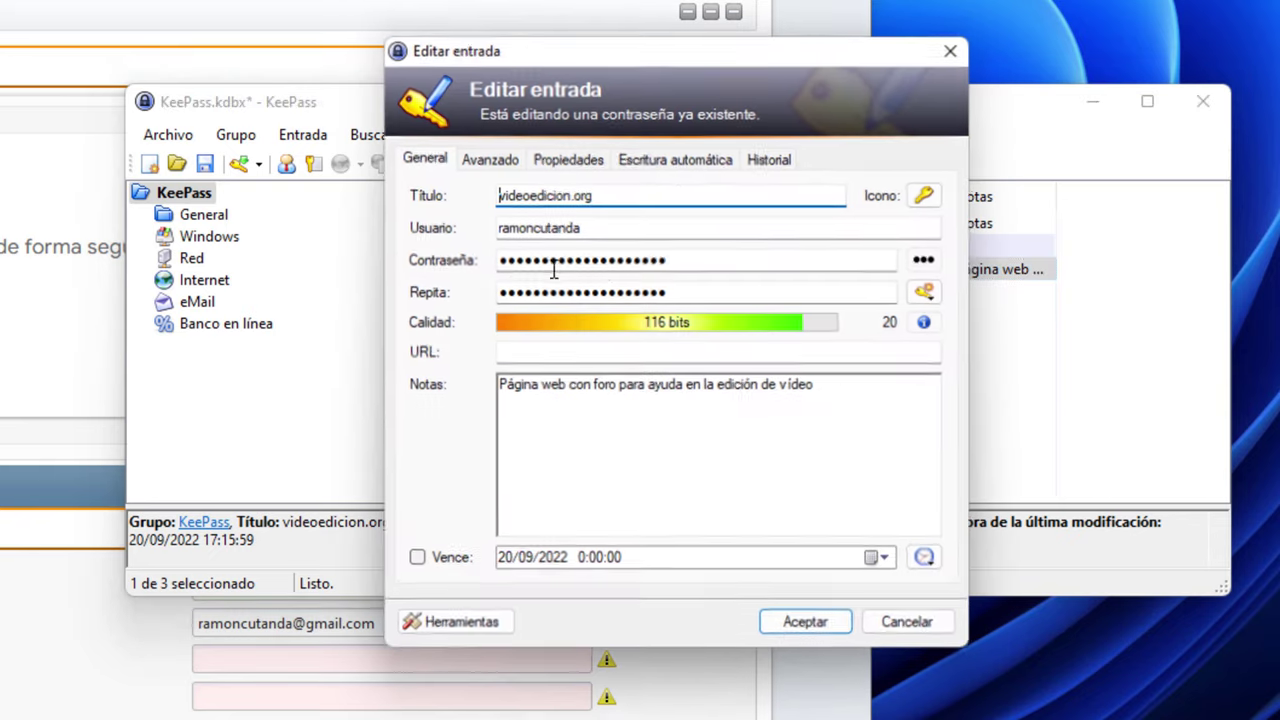
pyautogui.doubleClick(490, 272)
pyautogui.click(928, 259)
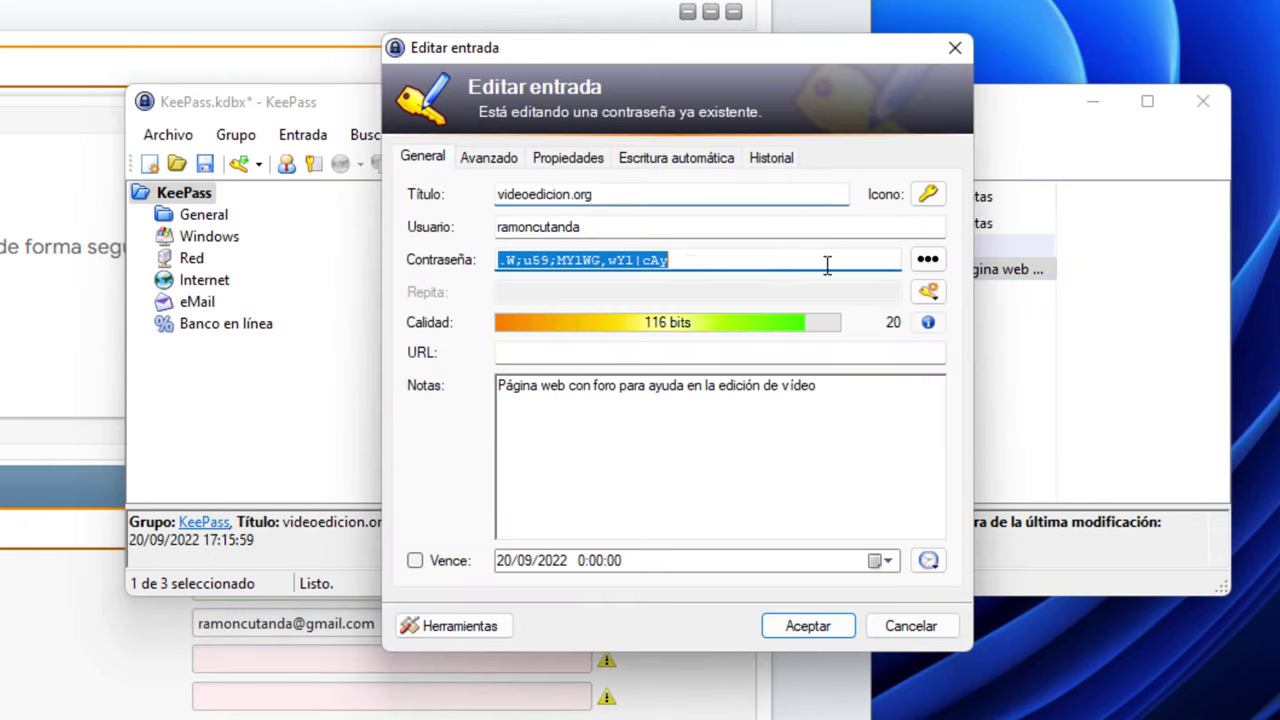
pyautogui.rightClick(604, 258)
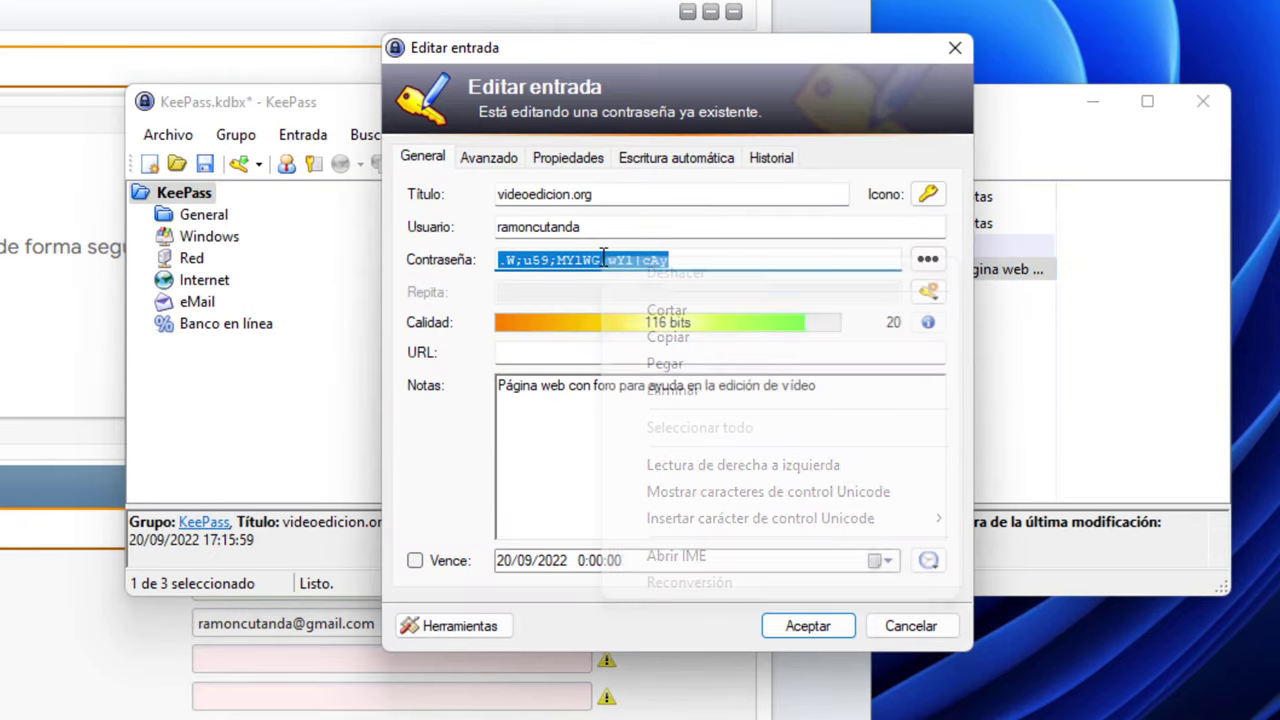
pyautogui.click(668, 337)
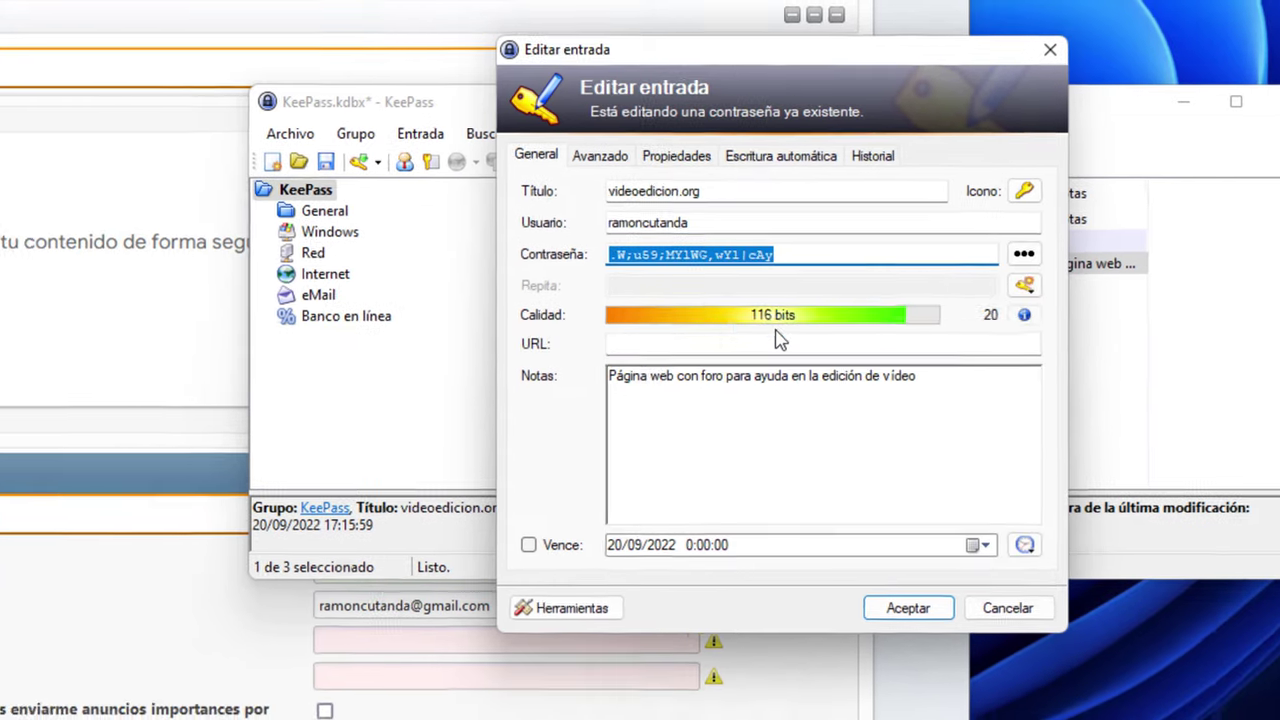
# Paste the password into the Escoge and Verifica contraseña fields of the form
pyautogui.click(294, 657)
pyautogui.rightClick(294, 661)
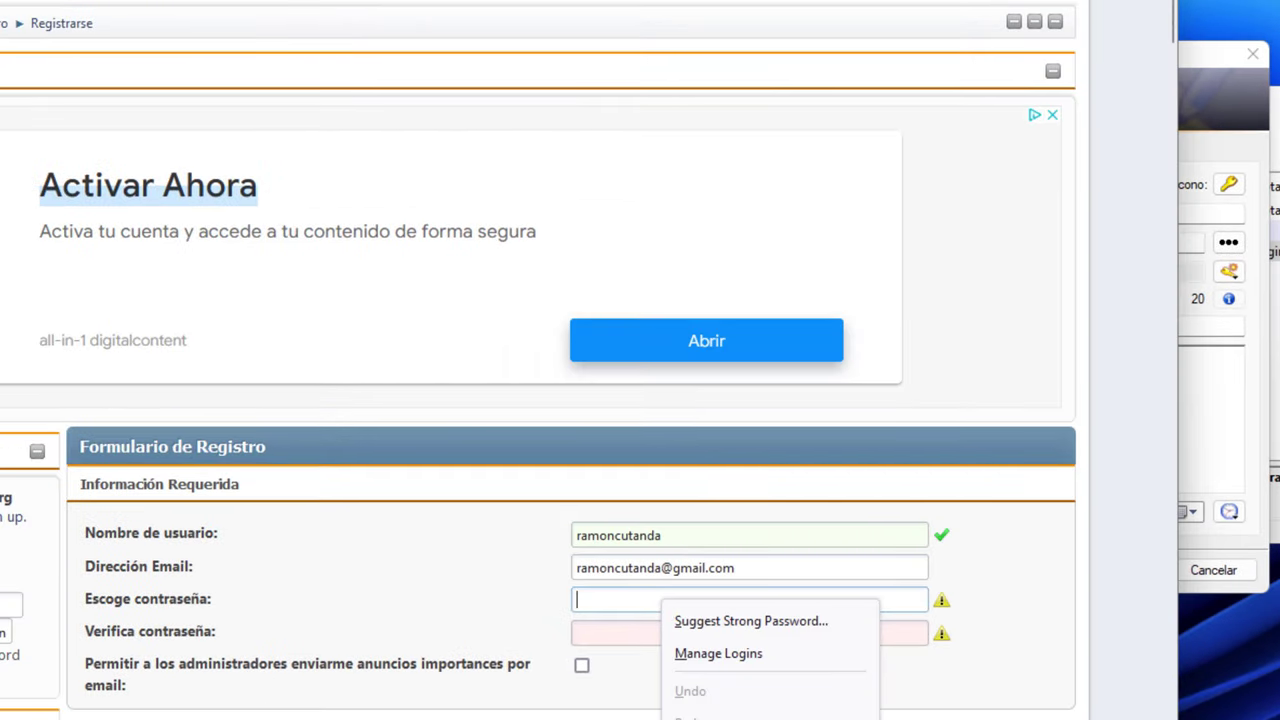
pyautogui.hotkey('ctrl', 'v')
pyautogui.click(703, 634)
pyautogui.rightClick(703, 636)
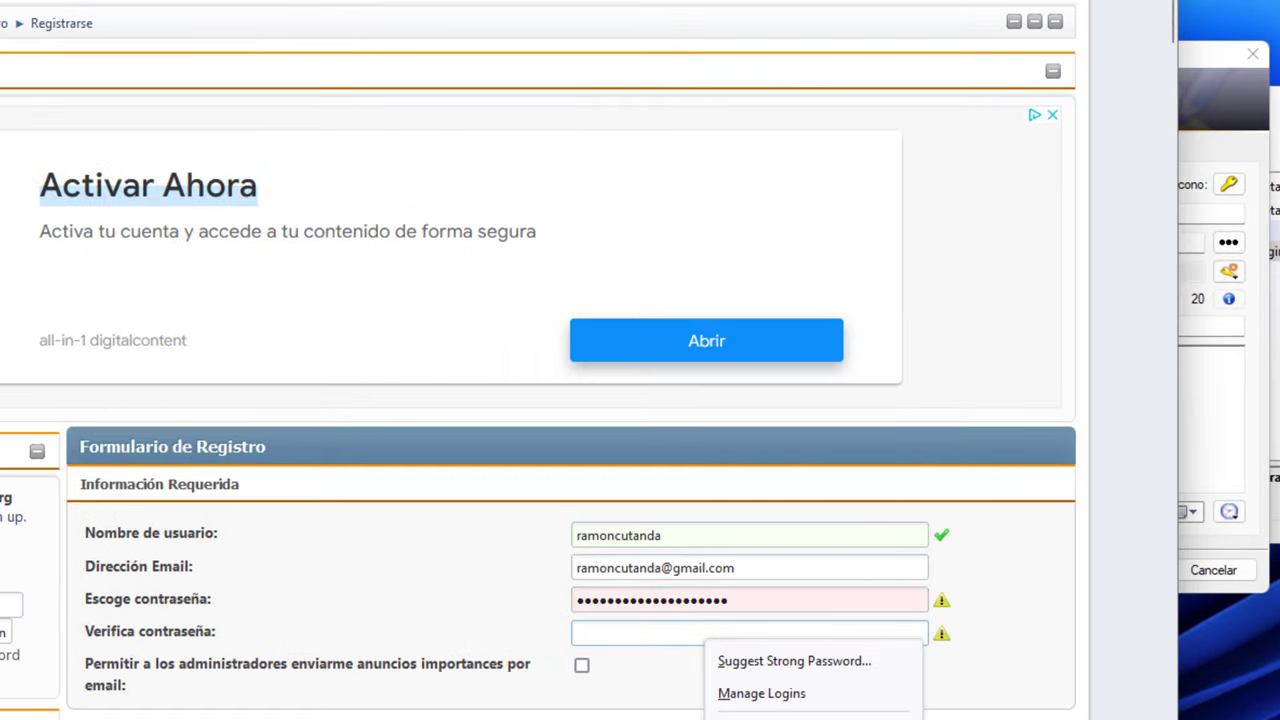
pyautogui.hotkey('ctrl', 'v')
# Close the KeePass entry editor unchanged and erase the first password field
pyautogui.click(1205, 404)
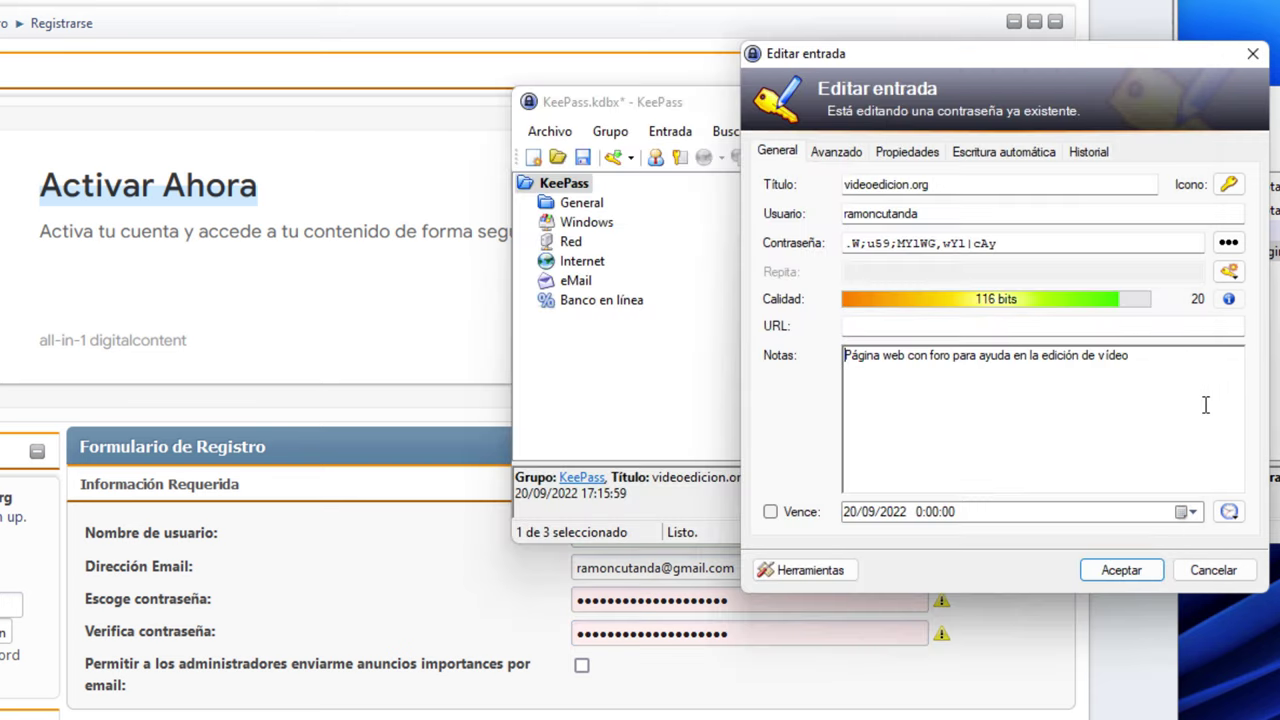
pyautogui.click(1213, 572)
pyautogui.click(763, 601)
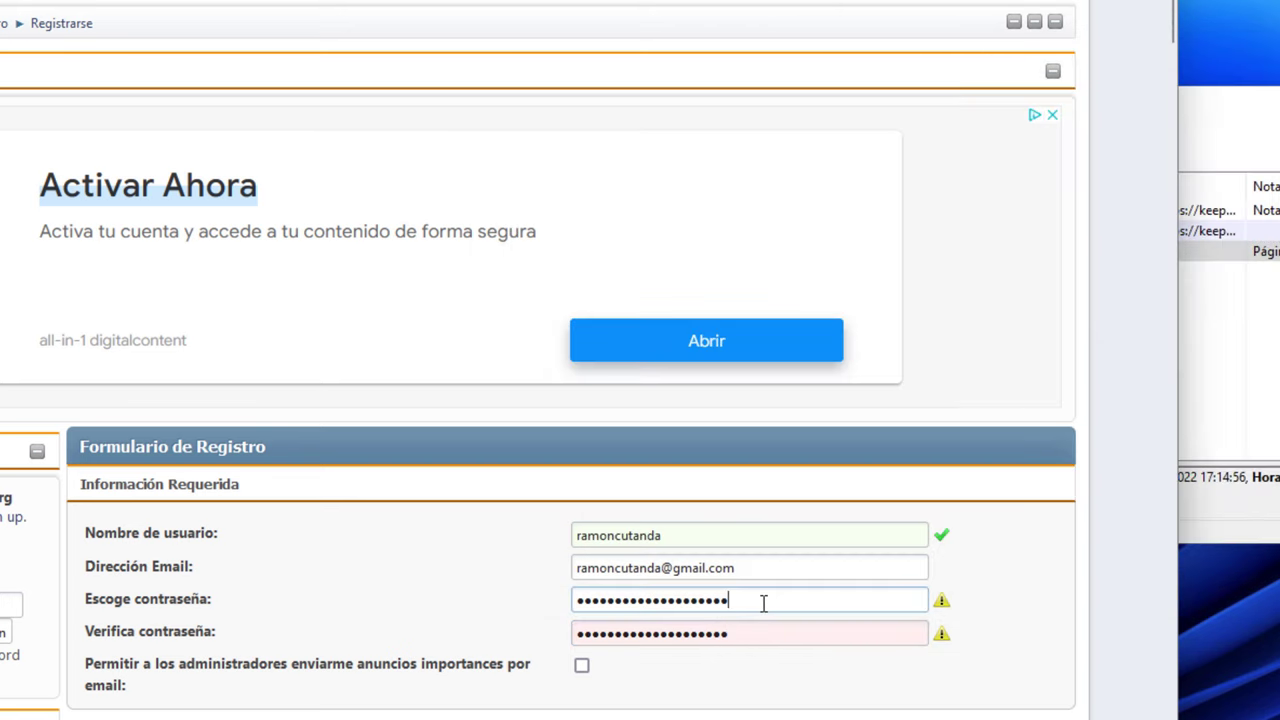
pyautogui.hotkey('ctrl', 'a')
pyautogui.press('BackSpace')
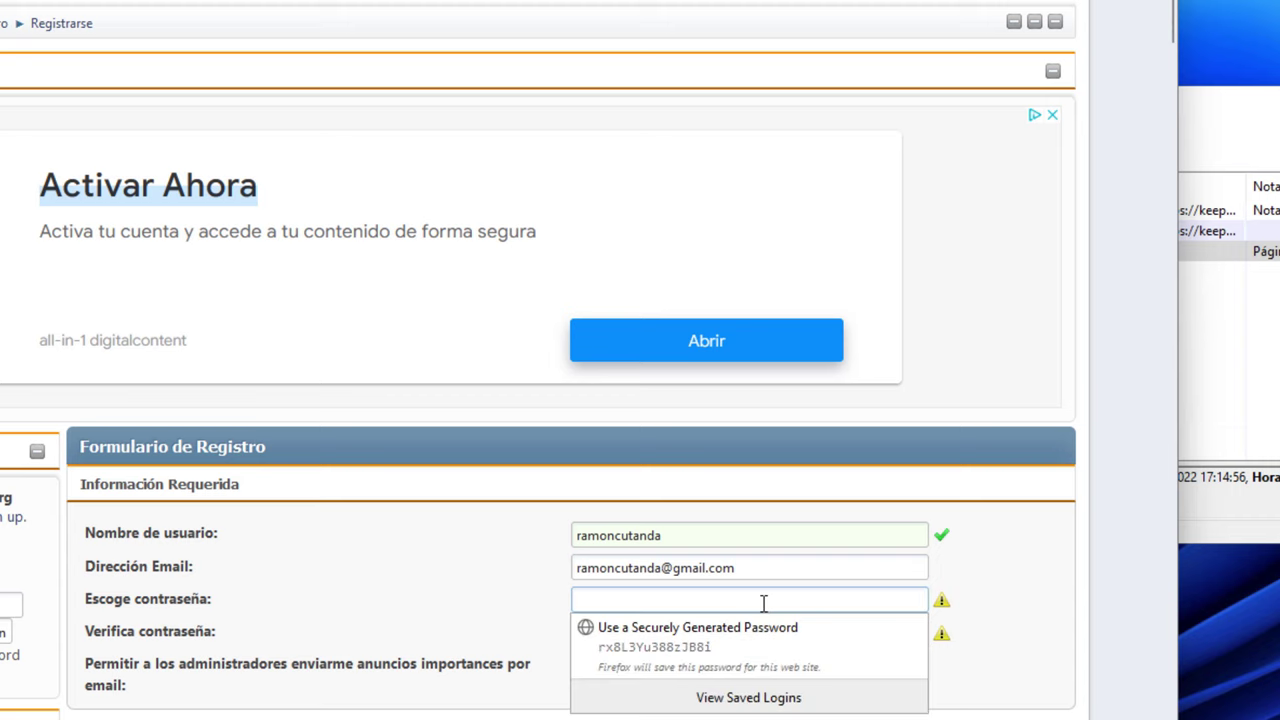
pyautogui.press('Tab')
# Empty the confirmation field, then paste the password into a new Notepad++ tab and cut it out
pyautogui.press('BackSpace')
pyautogui.hotkey('alt', 'Tab')
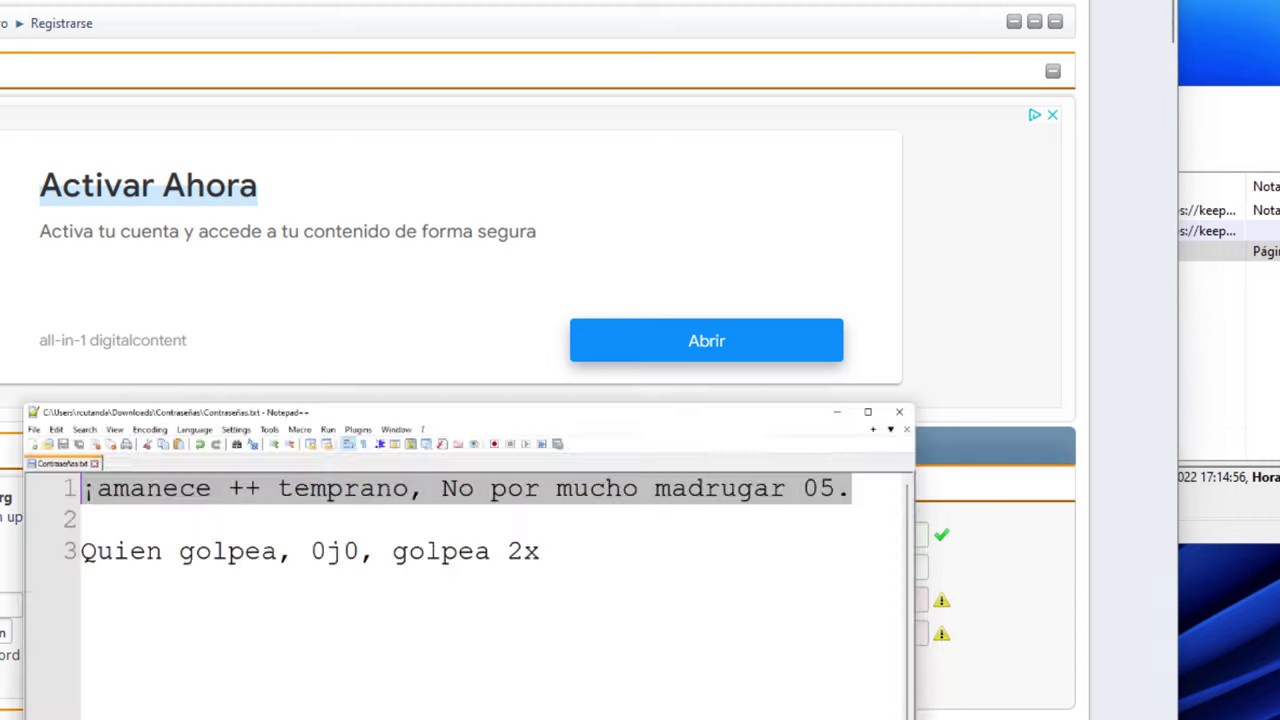
pyautogui.hotkey('ctrl', 'n')
pyautogui.hotkey('ctrl', 'v')
pyautogui.hotkey('ctrl', 'v')
pyautogui.hotkey('ctrl', 'v')
pyautogui.hotkey('ctrl', 'v')
pyautogui.hotkey('ctrl', 'v')
pyautogui.hotkey('ctrl', 'v')
pyautogui.hotkey('ctrl', 'v')
pyautogui.hotkey('ctrl', 'v')
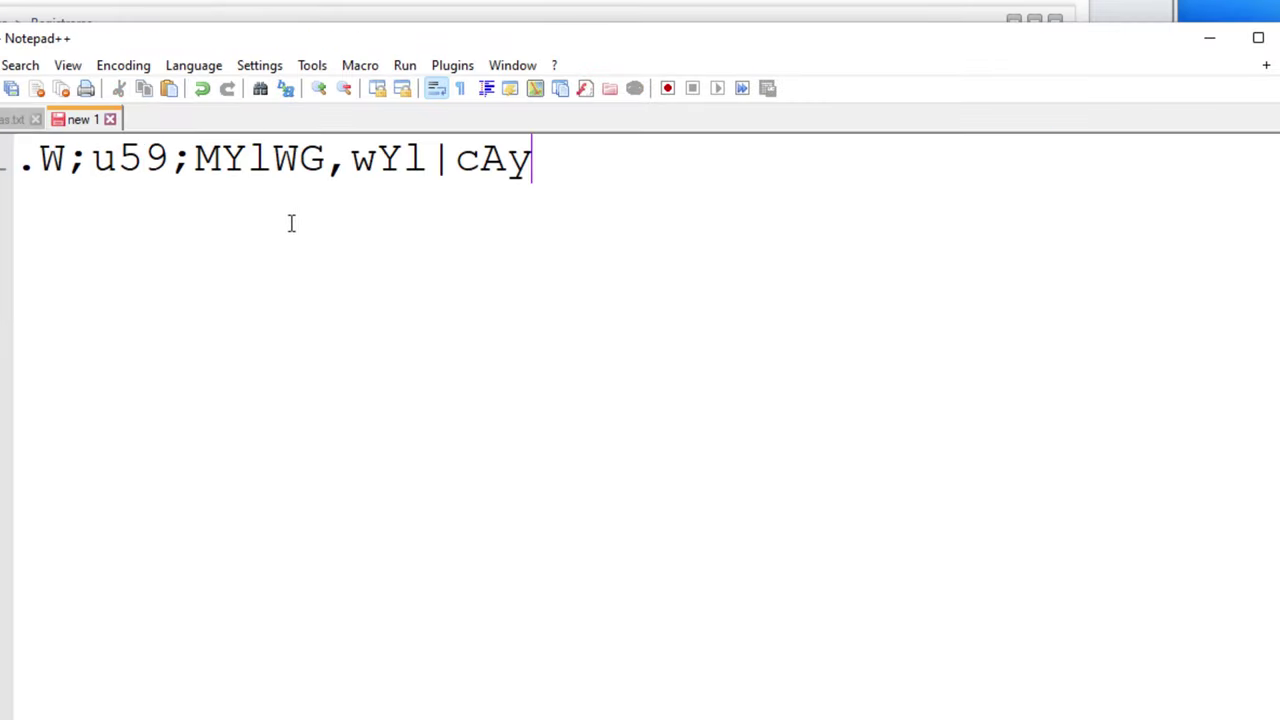
pyautogui.hotkey('ctrl', 'a')
pyautogui.hotkey('ctrl', 'x')
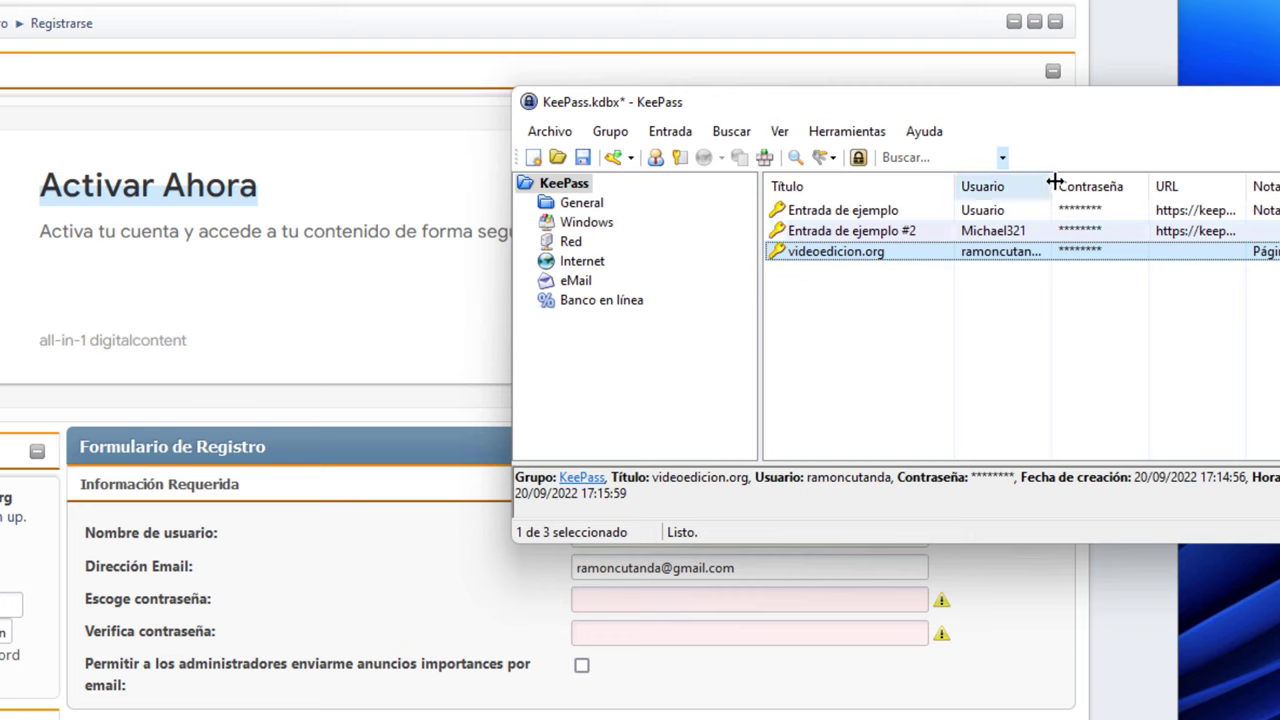
# Widen the Usuario column and copy the videoedicion.org password from its Contraseña cell
pyautogui.moveTo(1054, 186); pyautogui.dragTo(1094, 185)
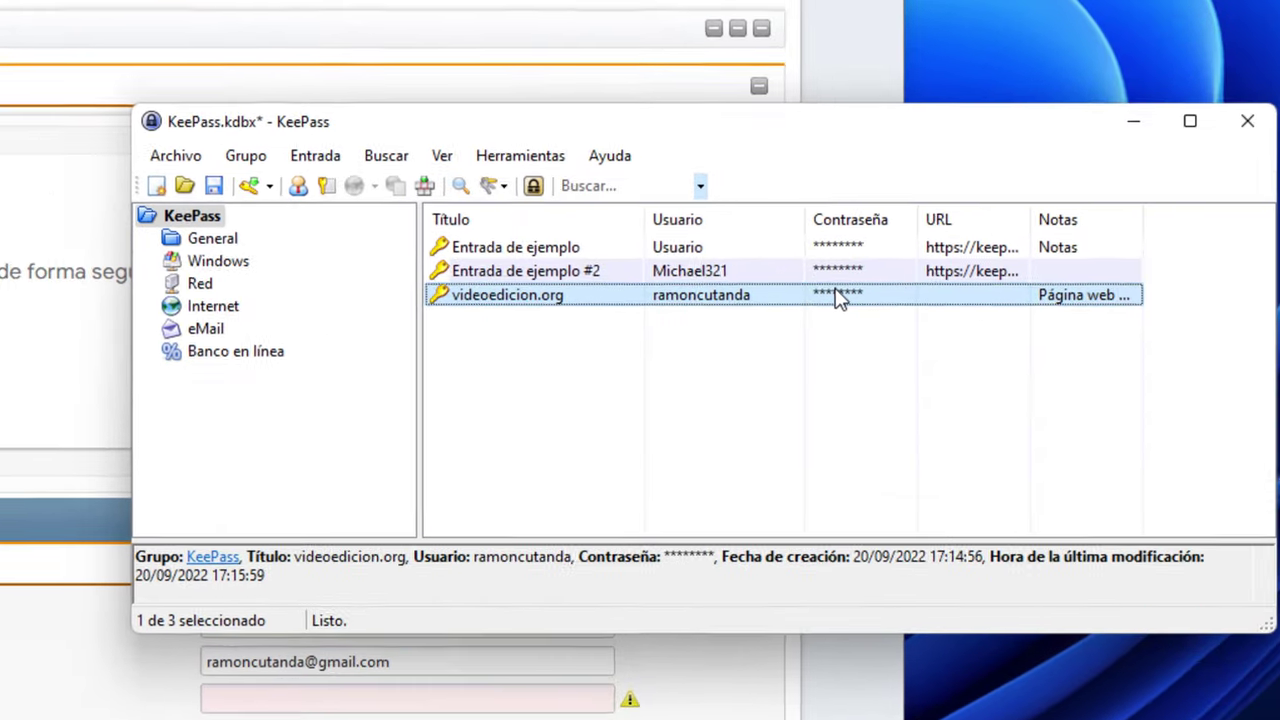
pyautogui.doubleClick(1120, 251)
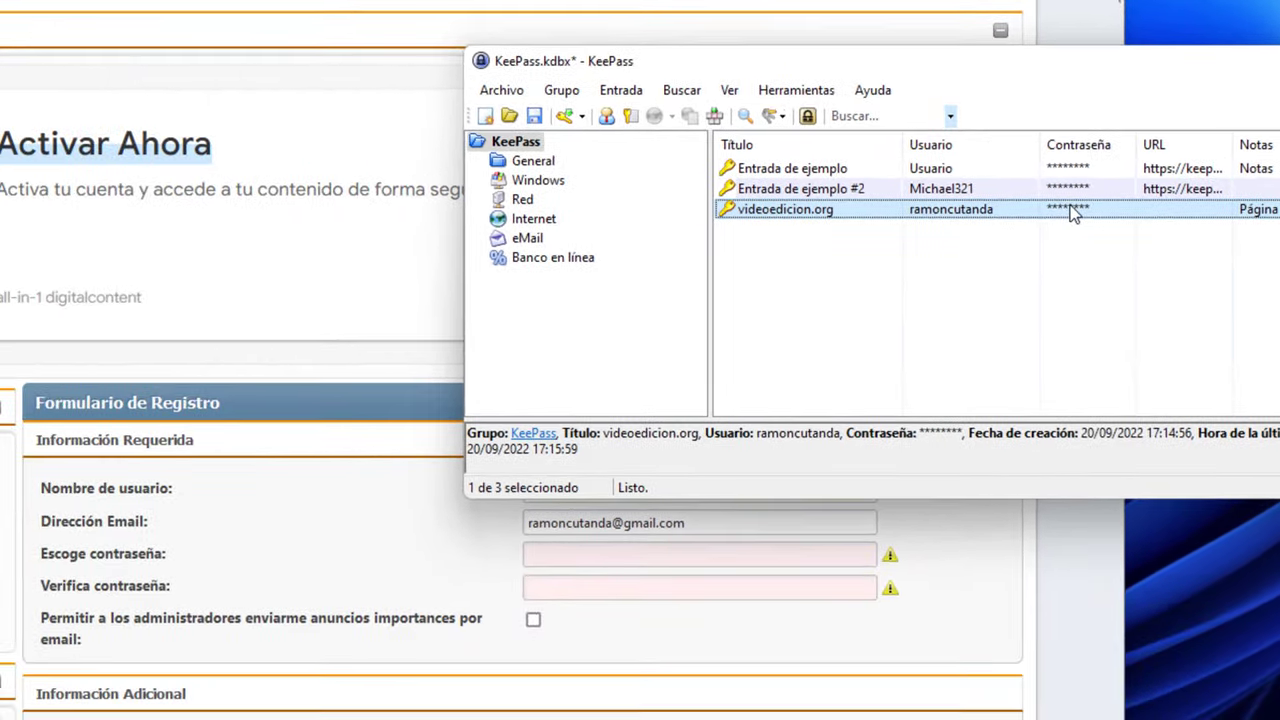
# Paste the videoedicion.org password into Escoge and Verifica contraseña, checking the form
pyautogui.doubleClick(1071, 211)
pyautogui.click(636, 553)
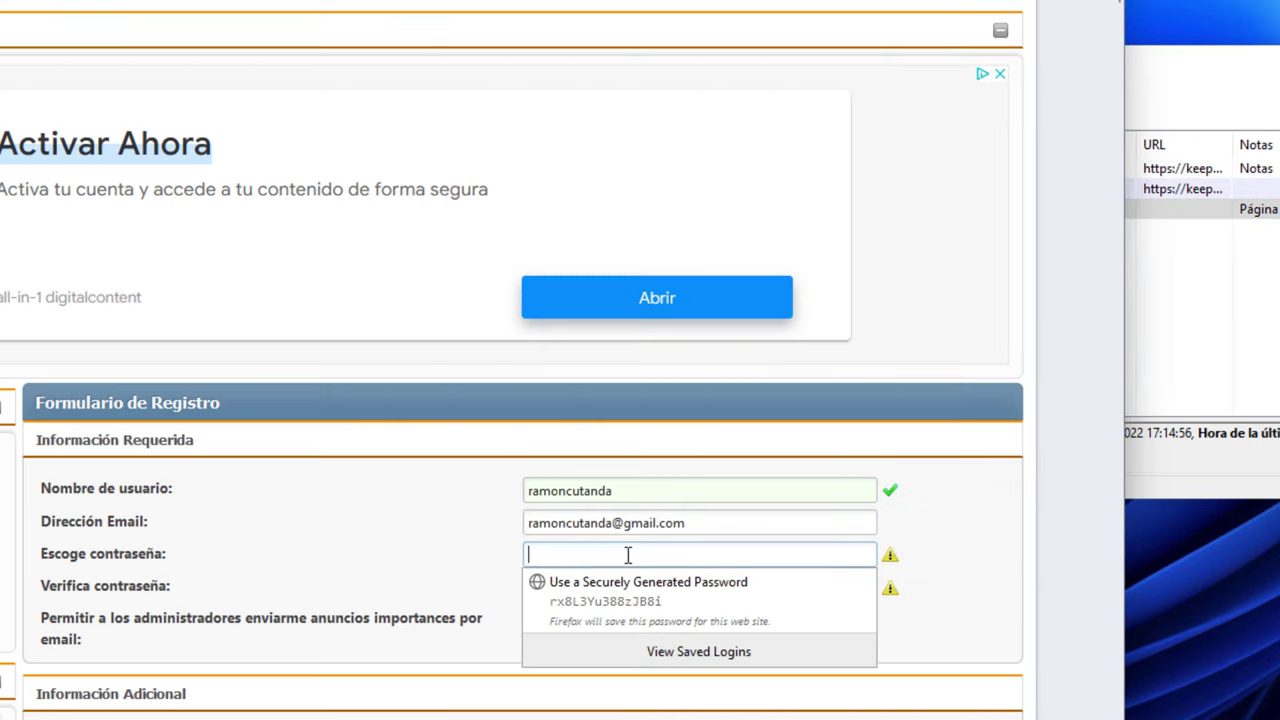
pyautogui.hotkey('ctrl', 'v')
pyautogui.click(600, 587)
pyautogui.hotkey('ctrl', 'v')
pyautogui.scroll(-3, 586, 209)
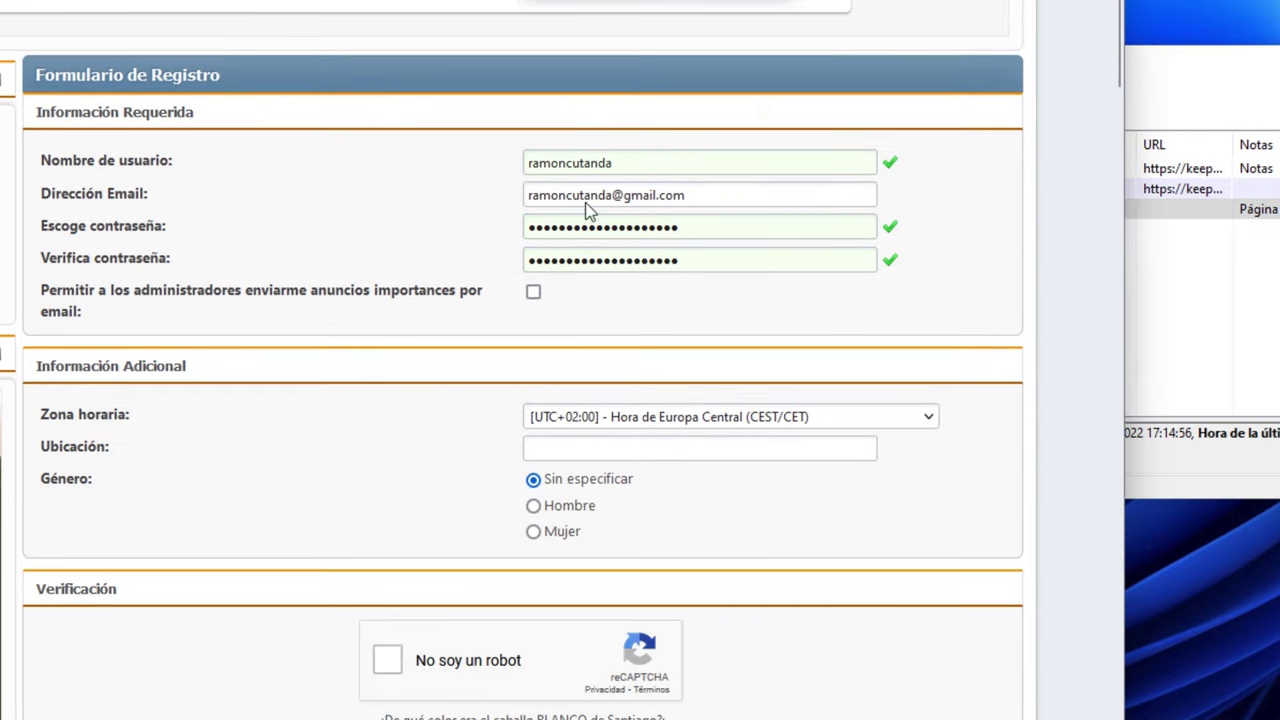
pyautogui.scroll(-3, 480, 637)
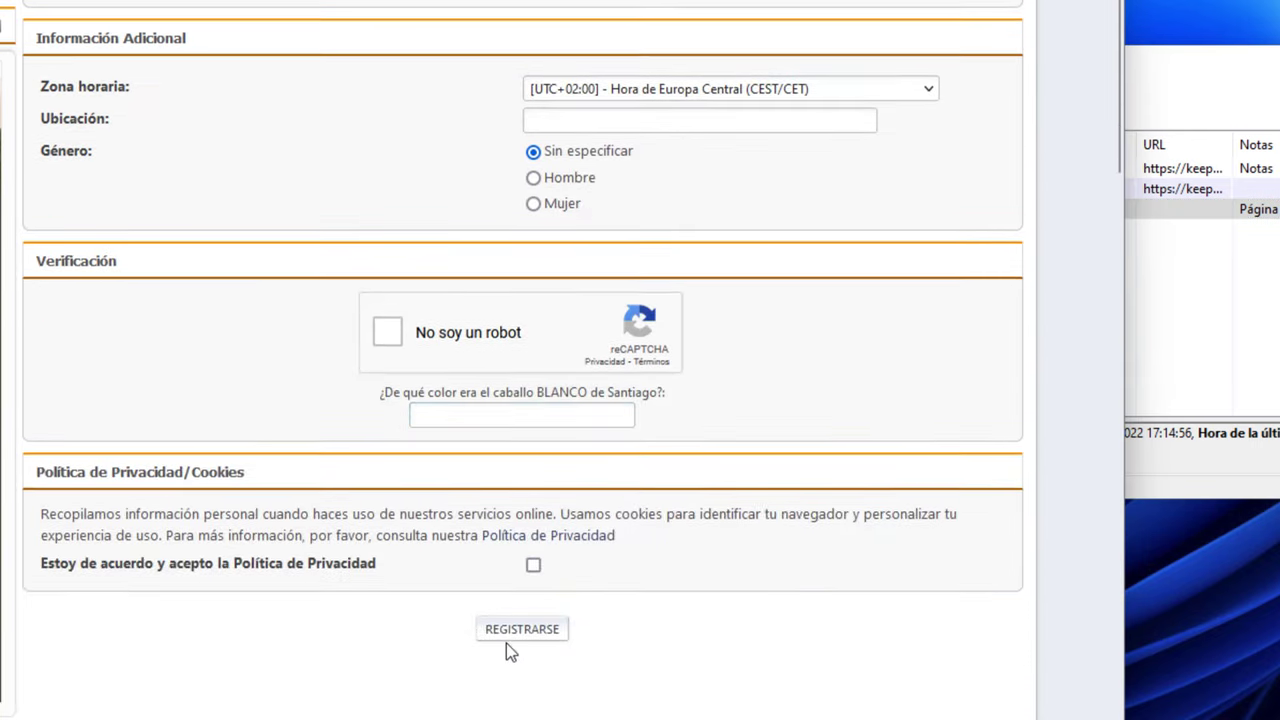
pyautogui.scroll(4, 687, 238)
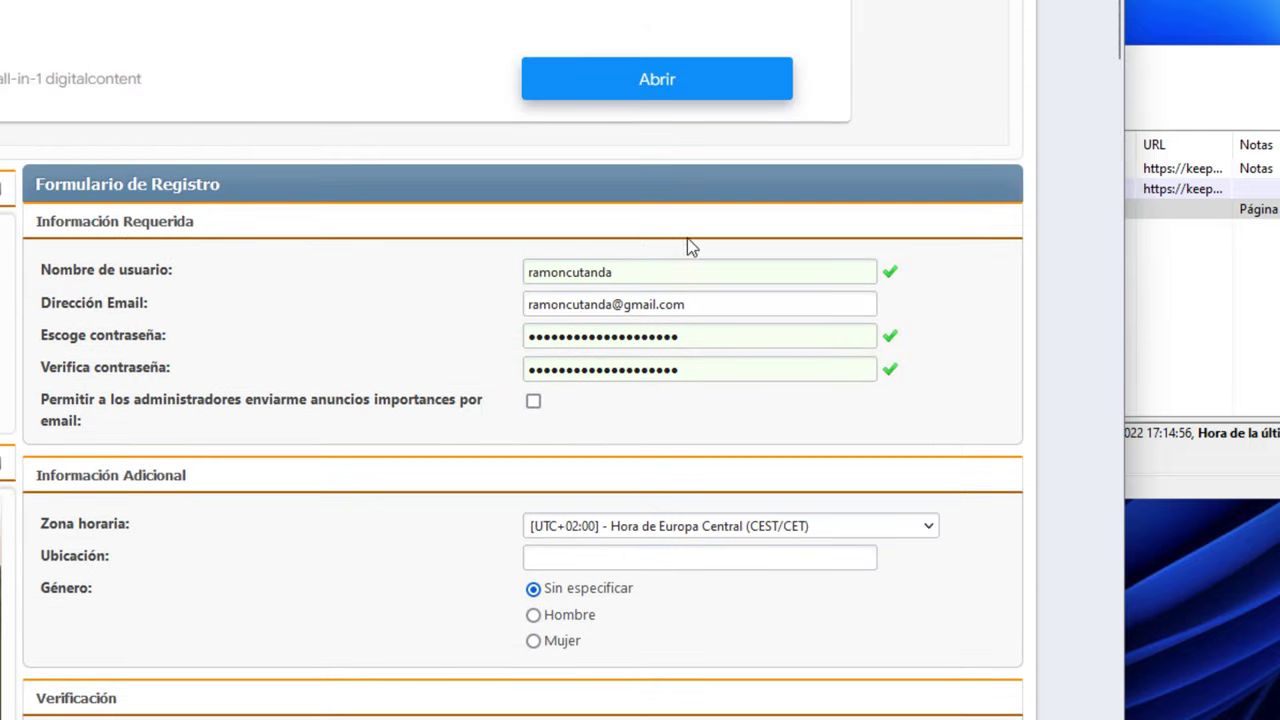
pyautogui.click(674, 372)
pyautogui.hotkey('alt', 'Tab')
pyautogui.click(1058, 297)
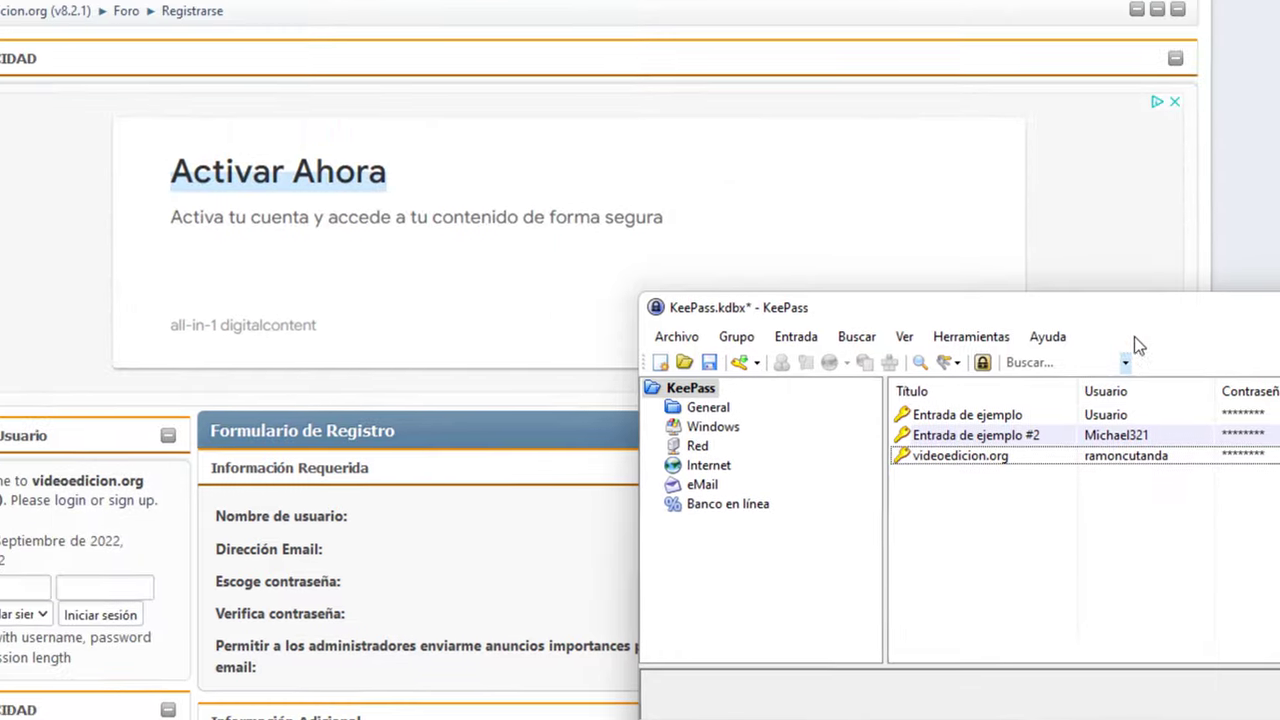
# Open the forum's sign-in page and move the KeePass window to the right
pyautogui.click(955, 12)
pyautogui.scroll(2, 1160, 379)
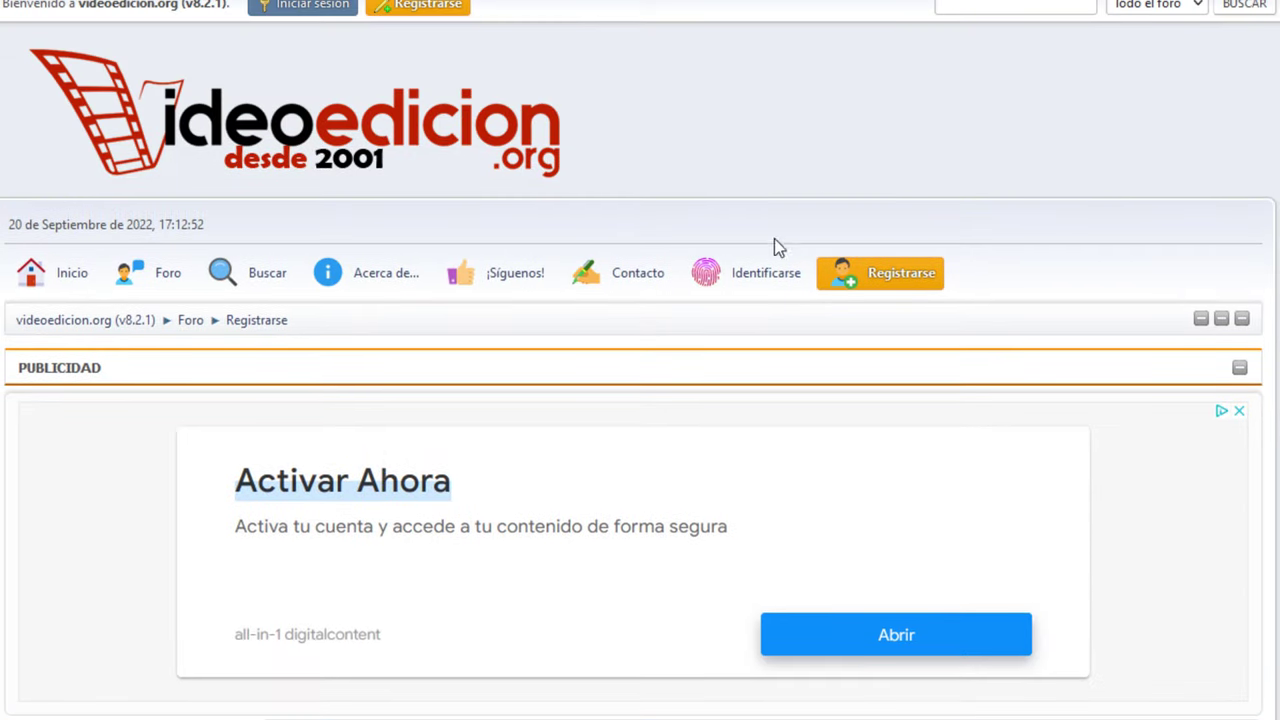
pyautogui.click(736, 283)
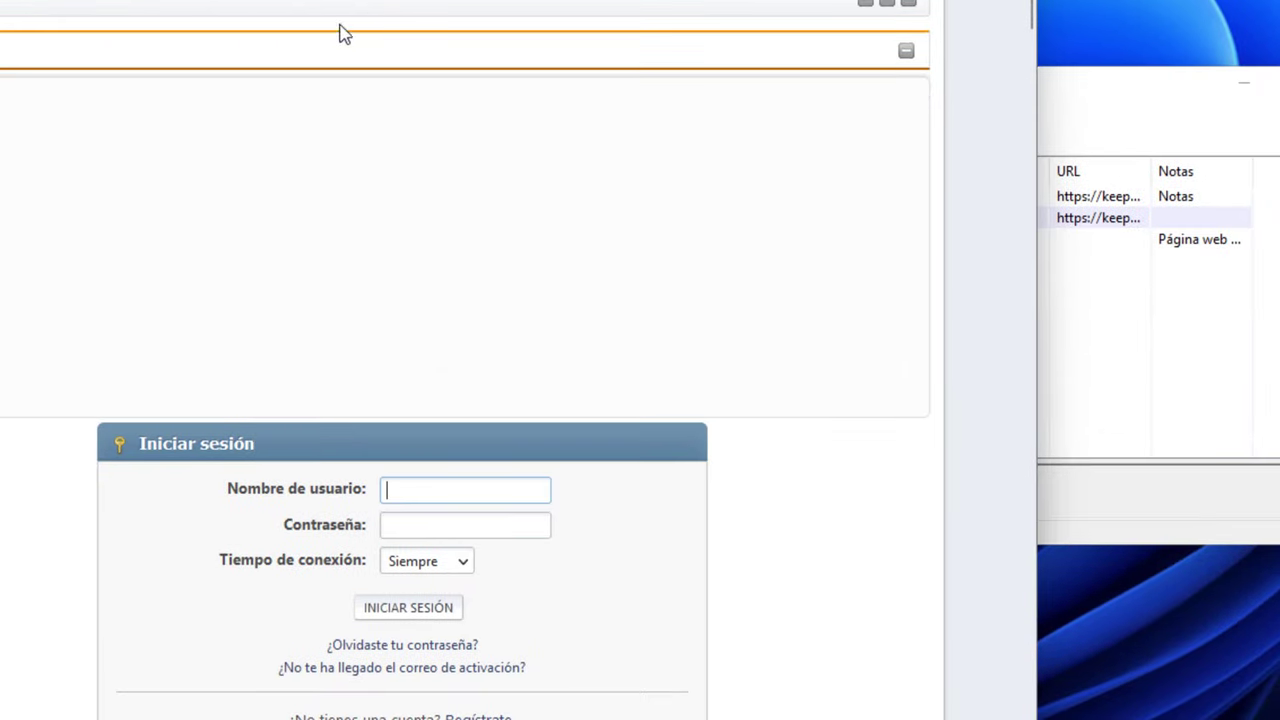
pyautogui.click(1077, 423)
pyautogui.moveTo(894, 95); pyautogui.dragTo(951, 46)
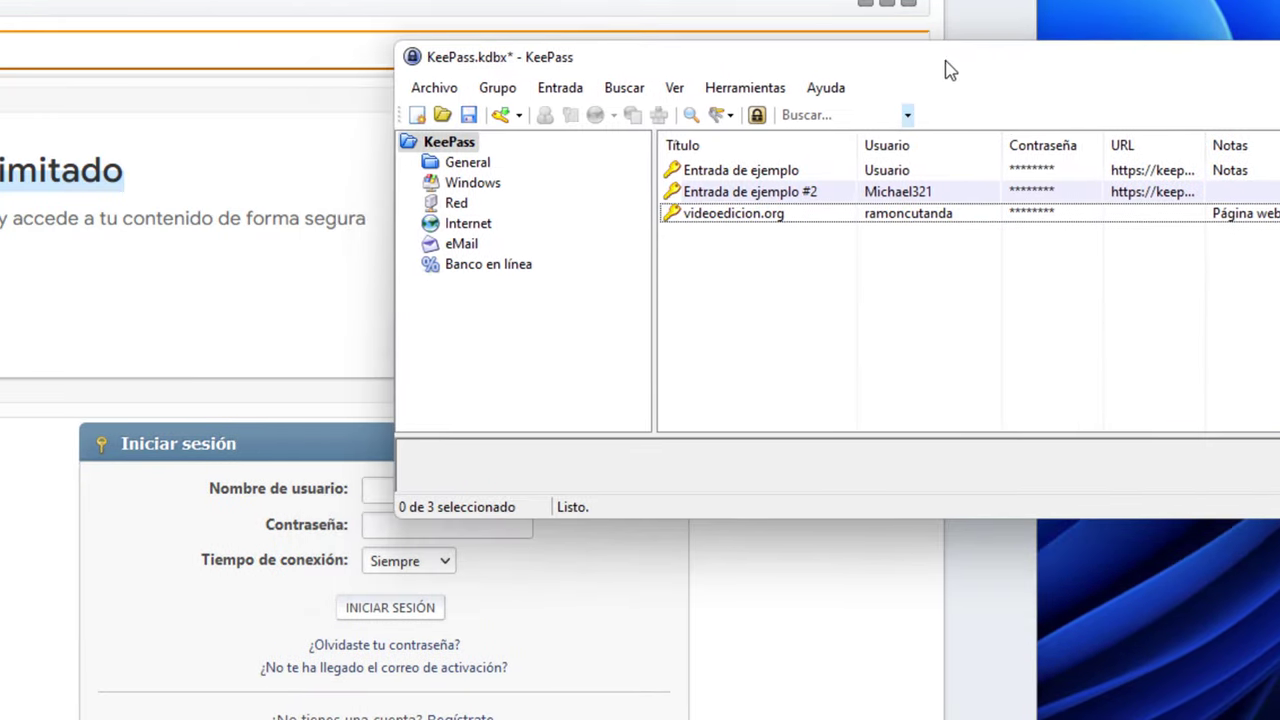
# Paste the videoedicion.org user name and password from KeePass into the login form
pyautogui.doubleClick(903, 215)
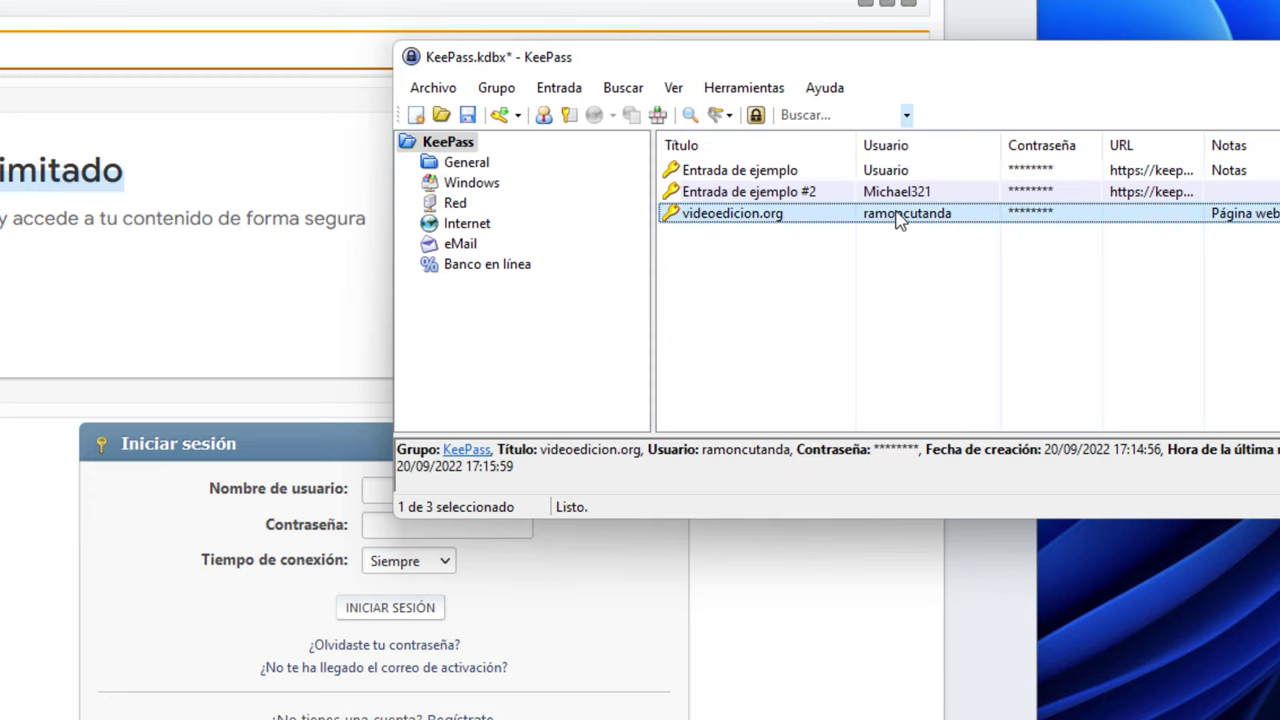
pyautogui.click(390, 489)
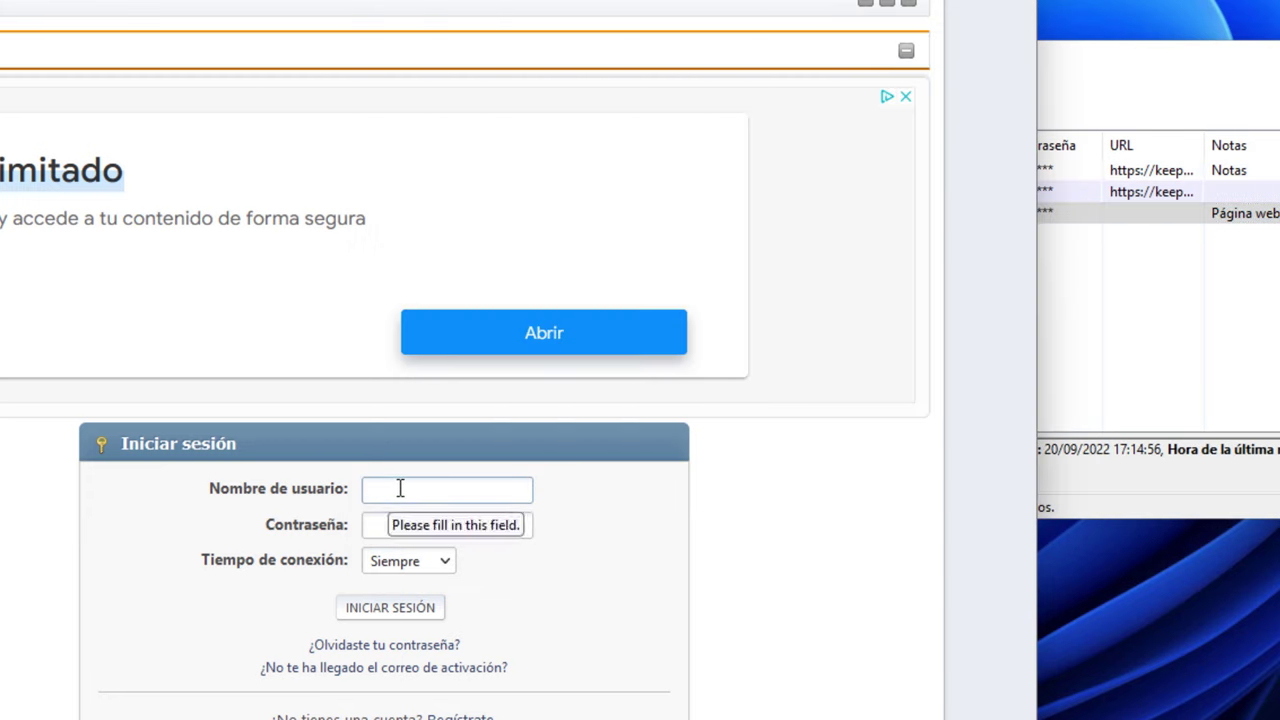
pyautogui.hotkey('ctrl', 'v')
pyautogui.click(1262, 382)
pyautogui.doubleClick(1040, 214)
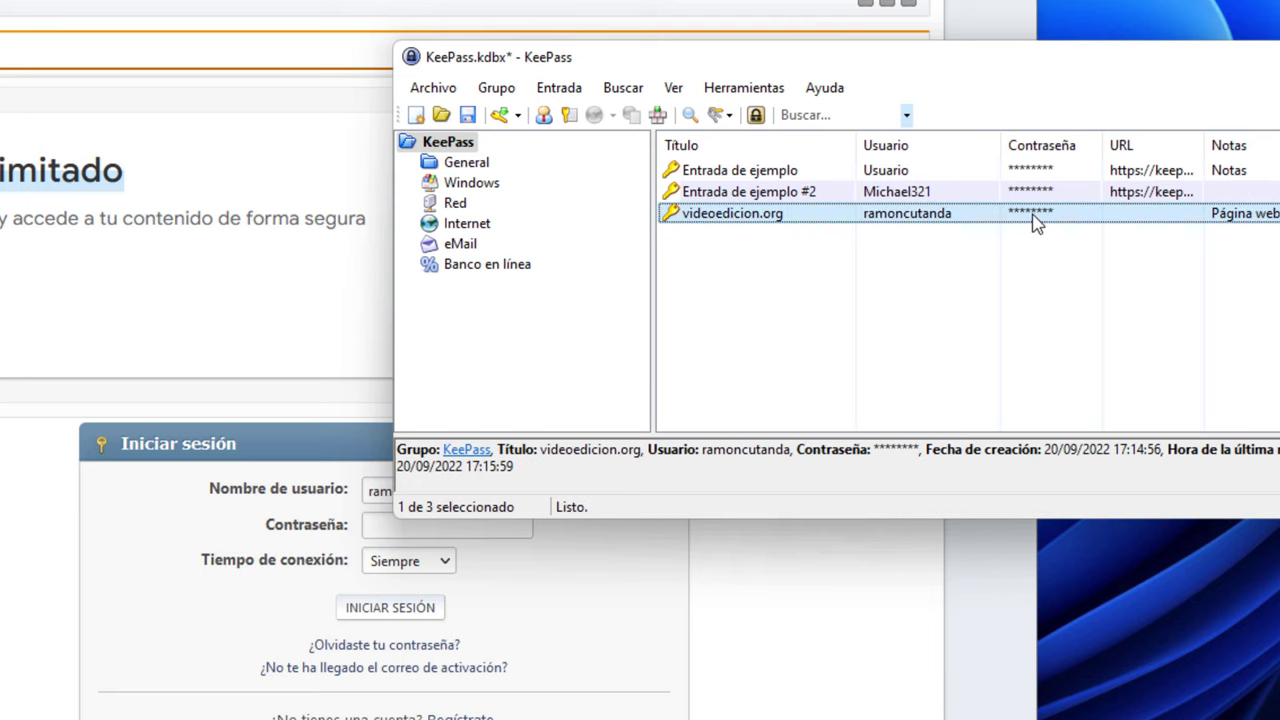
pyautogui.doubleClick(1036, 214)
pyautogui.click(399, 530)
pyautogui.hotkey('ctrl', 'v')
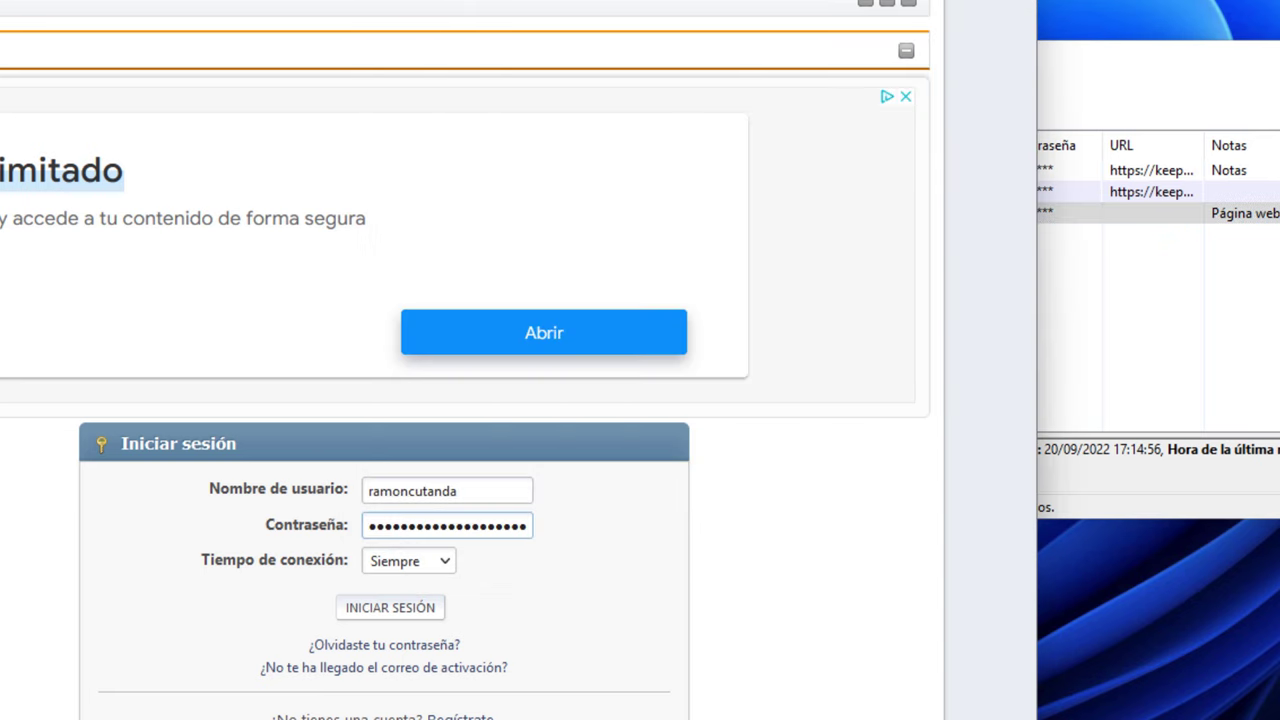
pyautogui.click(1170, 57)
pyautogui.click(703, 705)
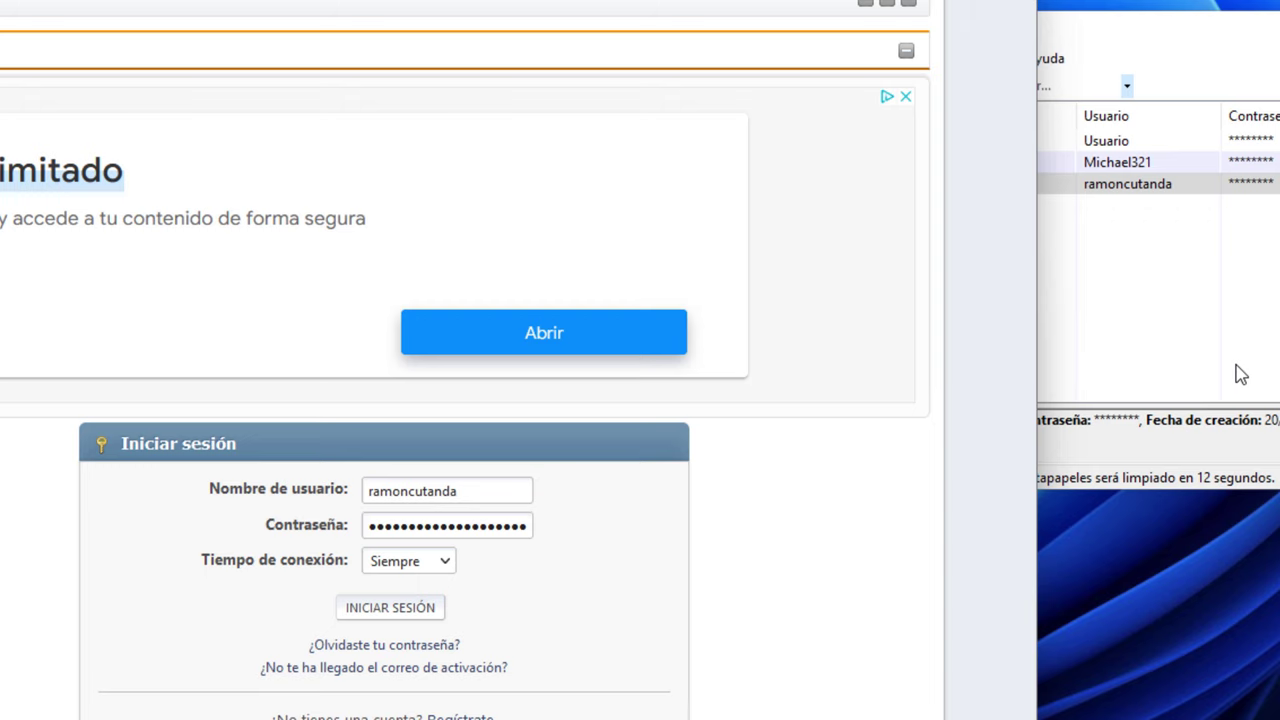
pyautogui.click(1238, 374)
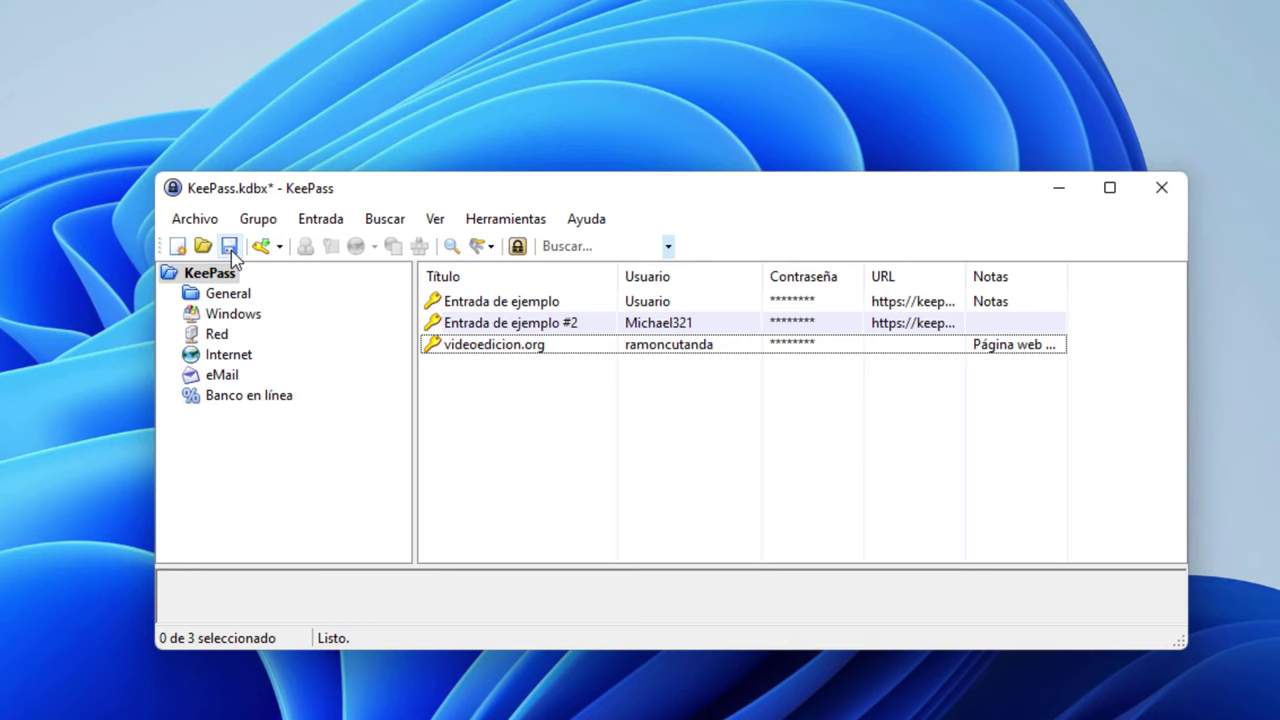
# Close KeePass and choose Guardar to save the database changes on exit
pyautogui.click(1161, 190)
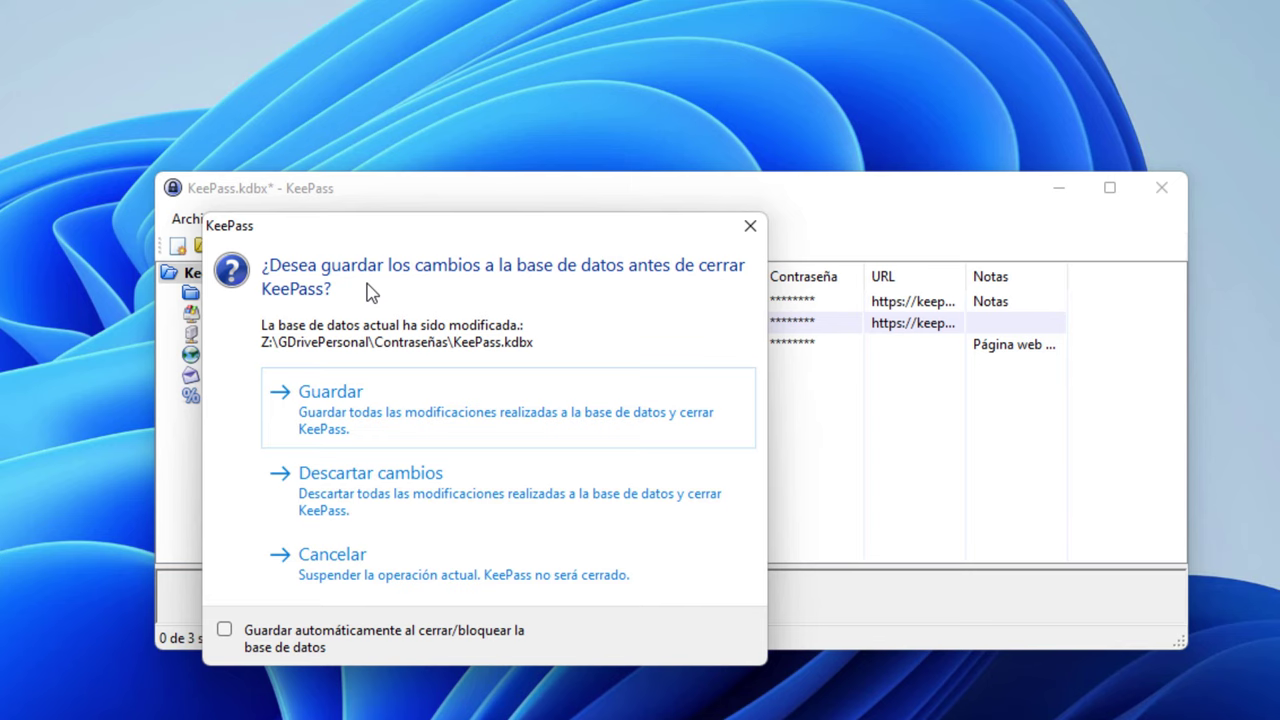
pyautogui.click(350, 414)
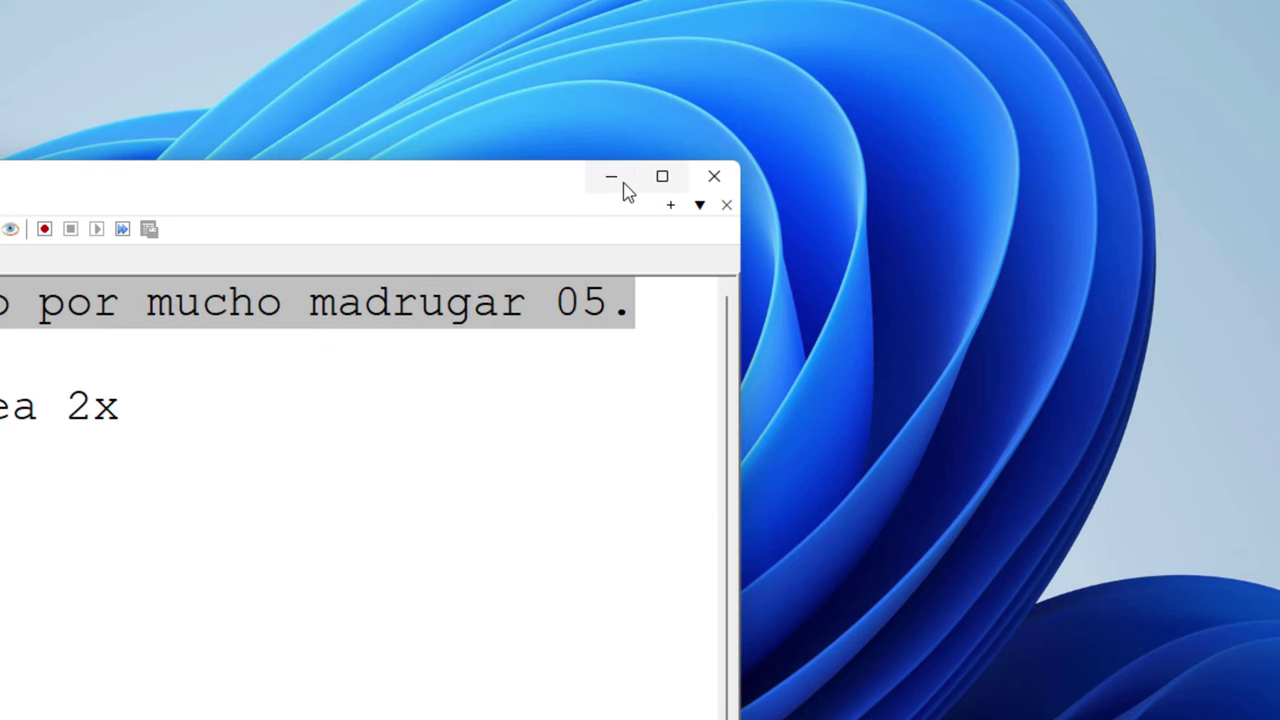
# Unlock KeePass.kdbx by pasting the master password copied from Notepad++
pyautogui.click(611, 176)
pyautogui.hotkey('ctrl', 'v')
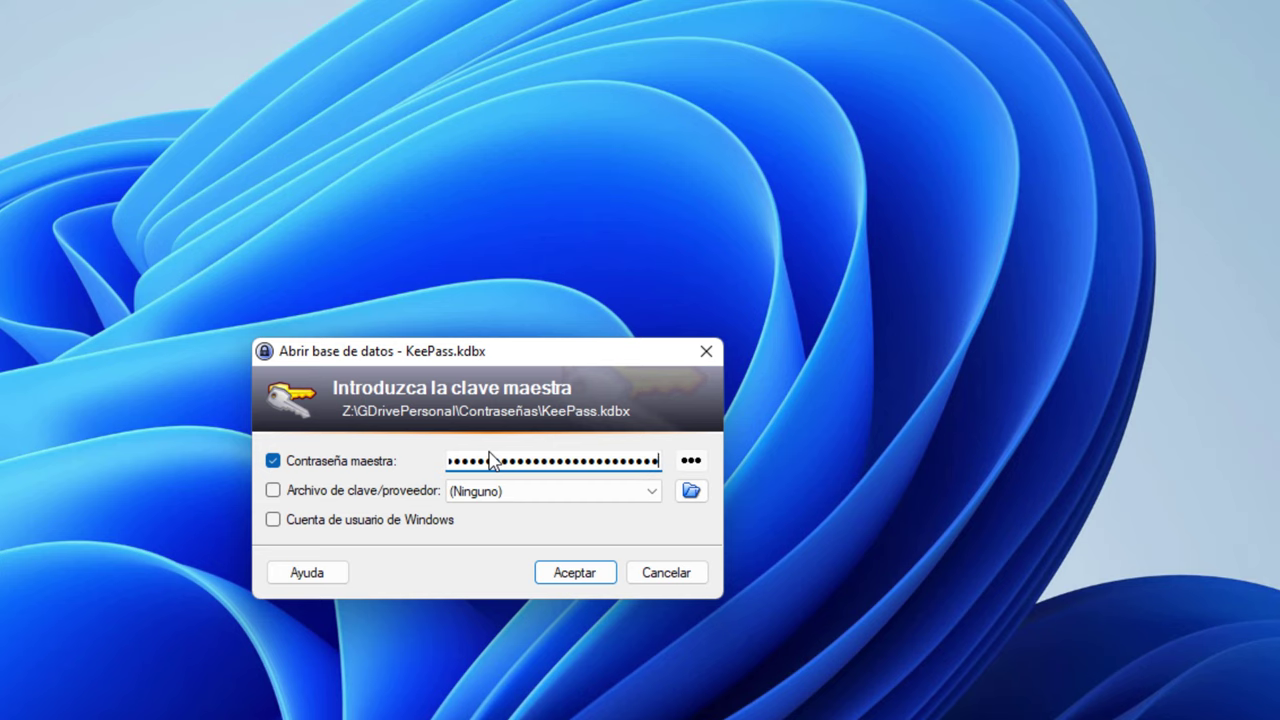
pyautogui.click(576, 578)
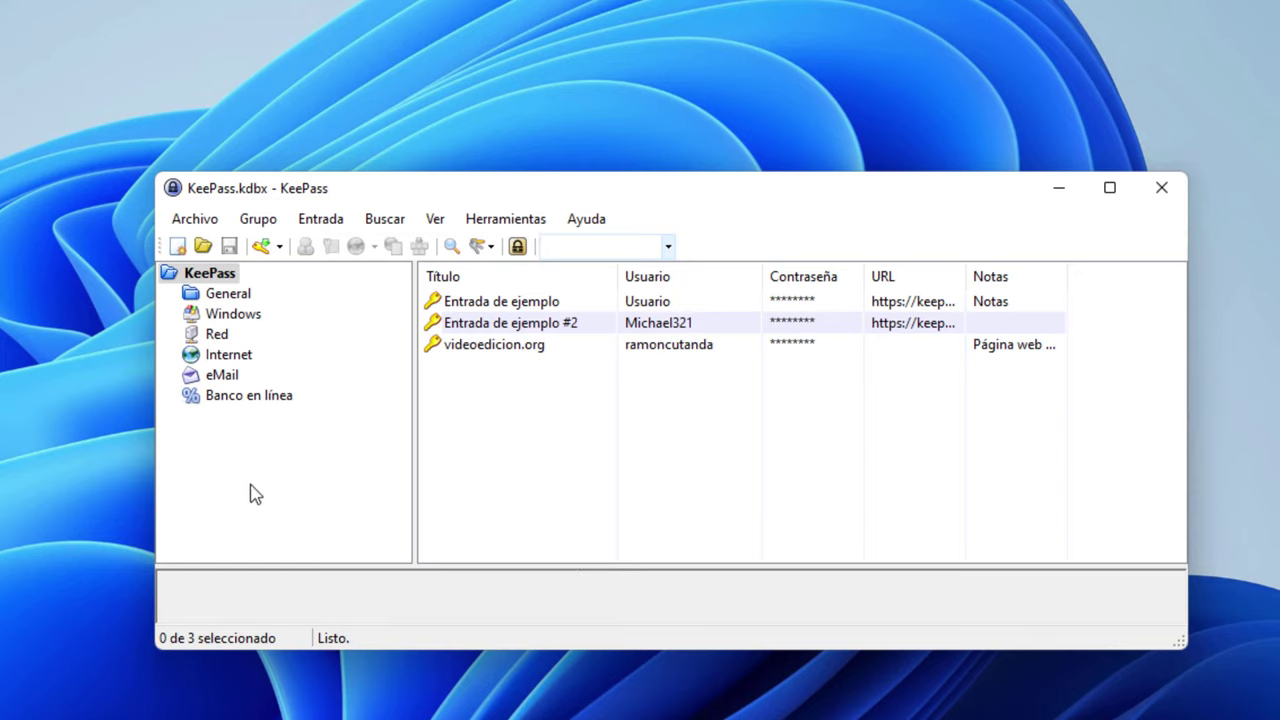
# Browse the General, Windows, Red, Internet, eMail and Banco en línea groups, then return to root
pyautogui.click(228, 293)
pyautogui.click(238, 314)
pyautogui.click(236, 334)
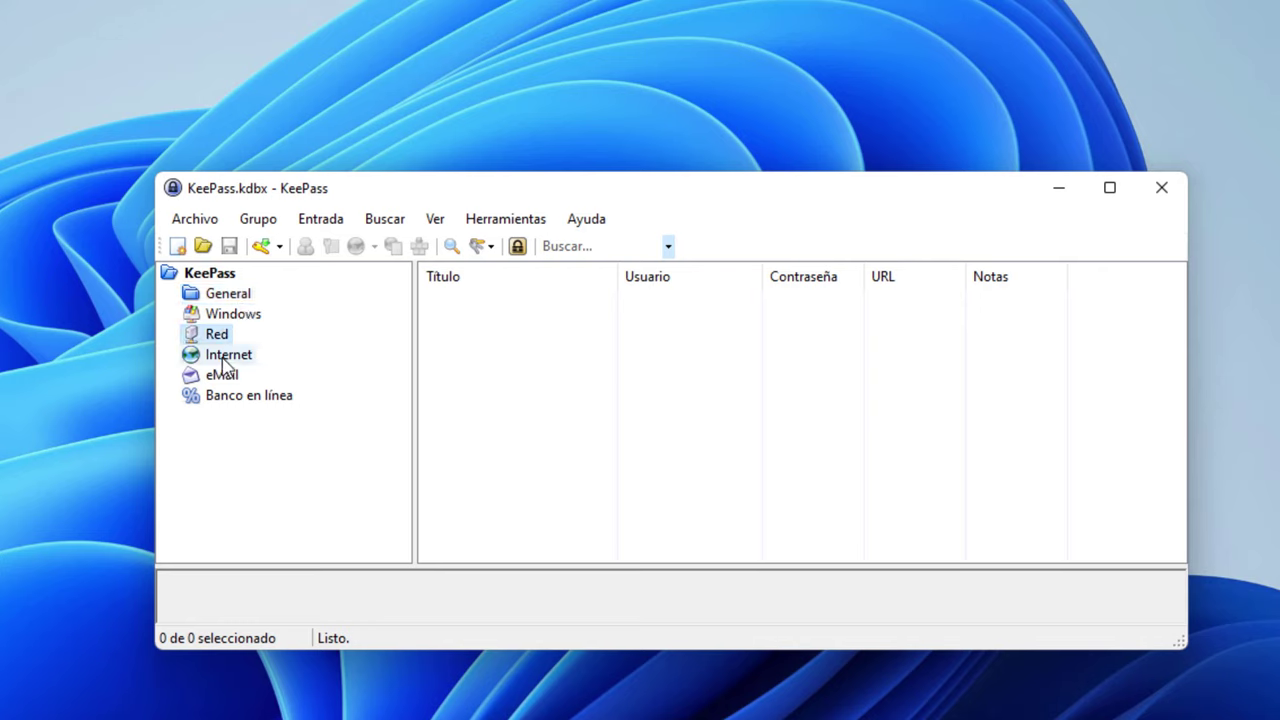
pyautogui.click(230, 355)
pyautogui.click(222, 376)
pyautogui.click(240, 396)
pyautogui.click(222, 294)
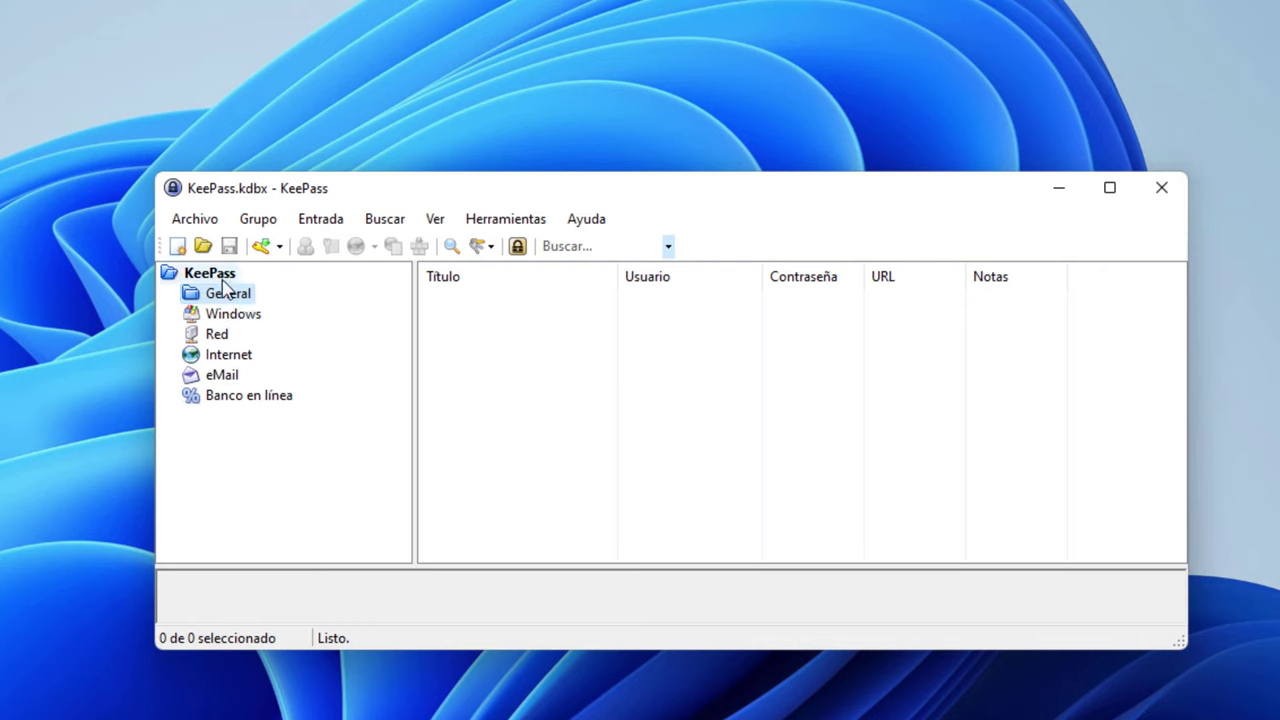
pyautogui.click(214, 274)
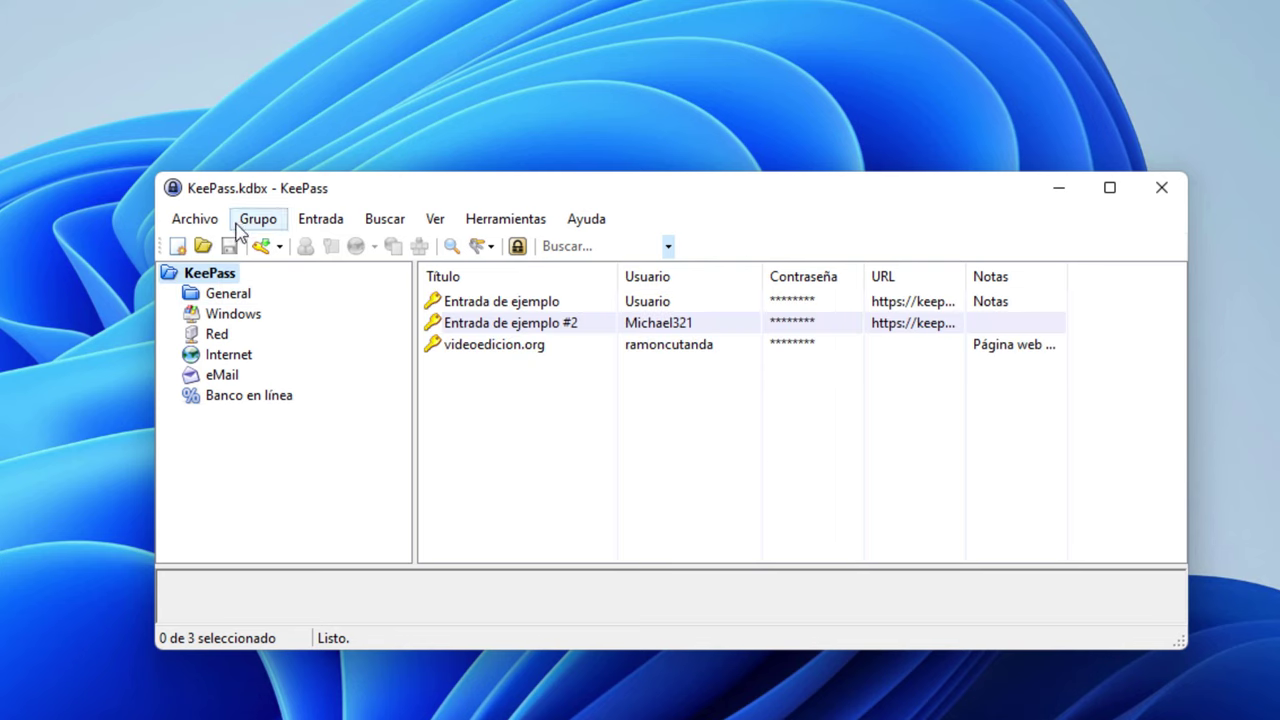
# Drag videoedicion.org into the Internet group, then bring it back to the root group
pyautogui.click(472, 355)
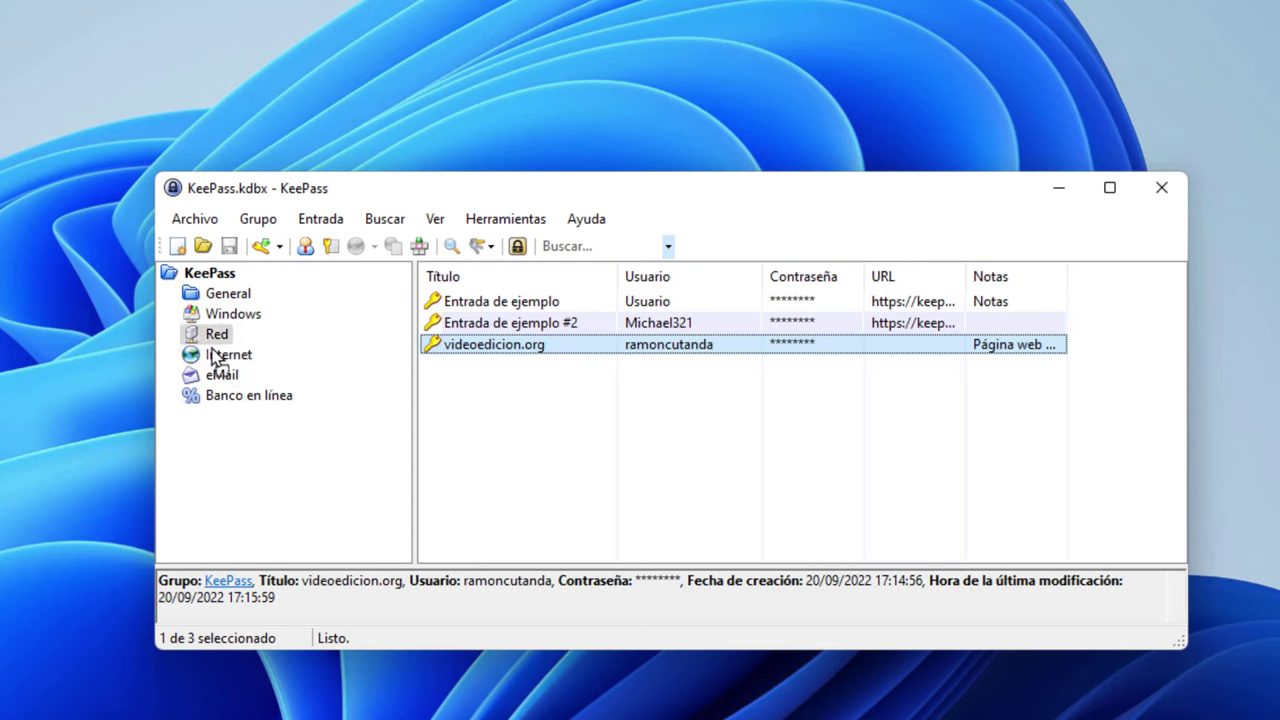
pyautogui.moveTo(218, 367); pyautogui.dragTo(228, 356)
pyautogui.click(228, 355)
pyautogui.rightClick(502, 357)
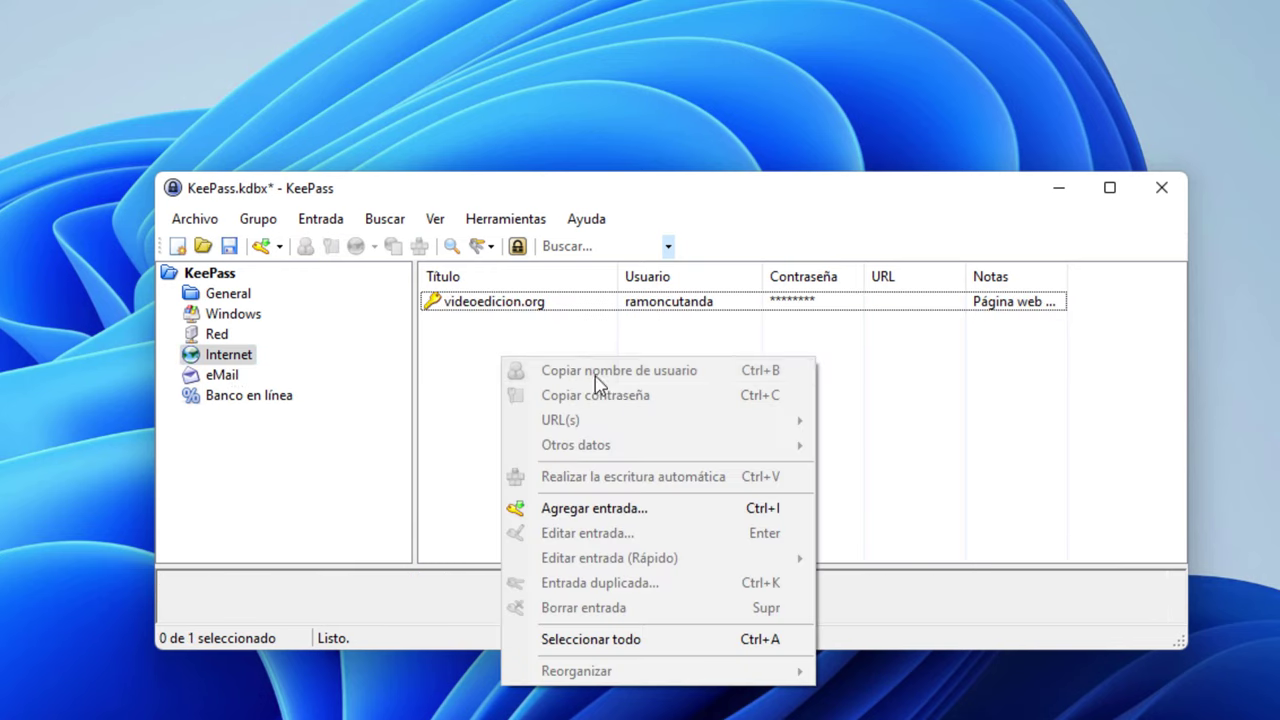
pyautogui.click(478, 357)
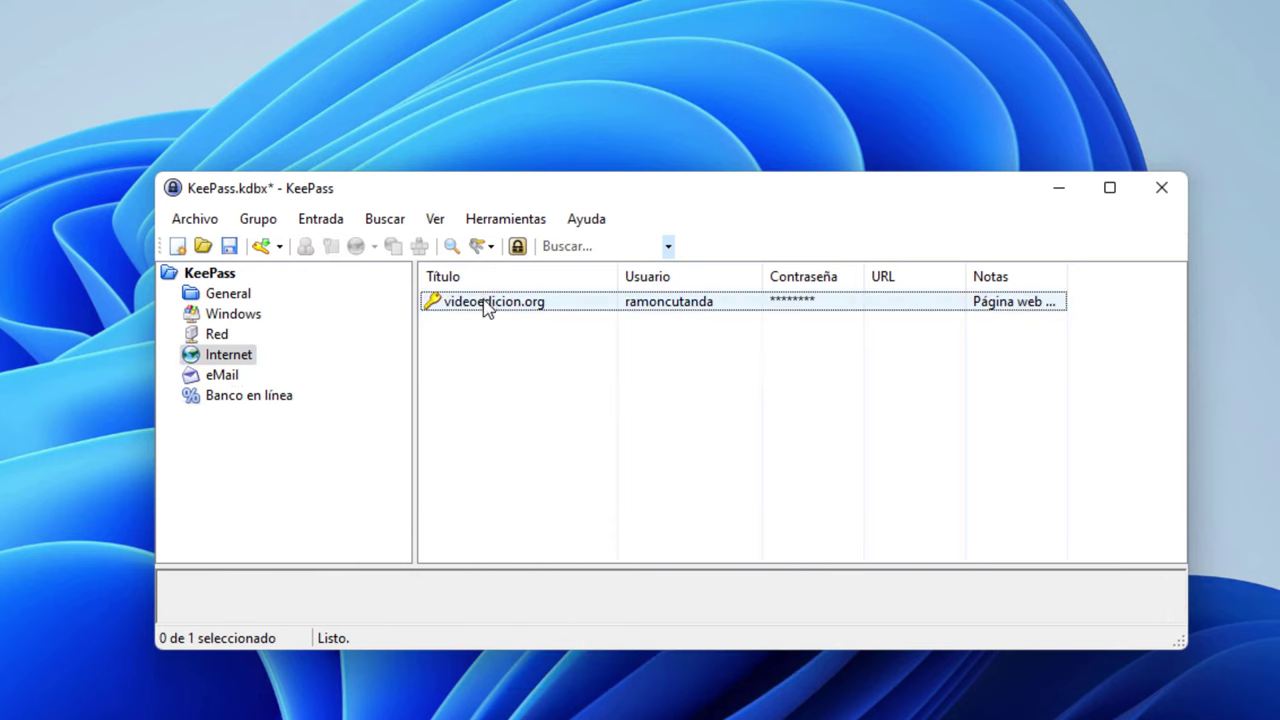
pyautogui.click(485, 305)
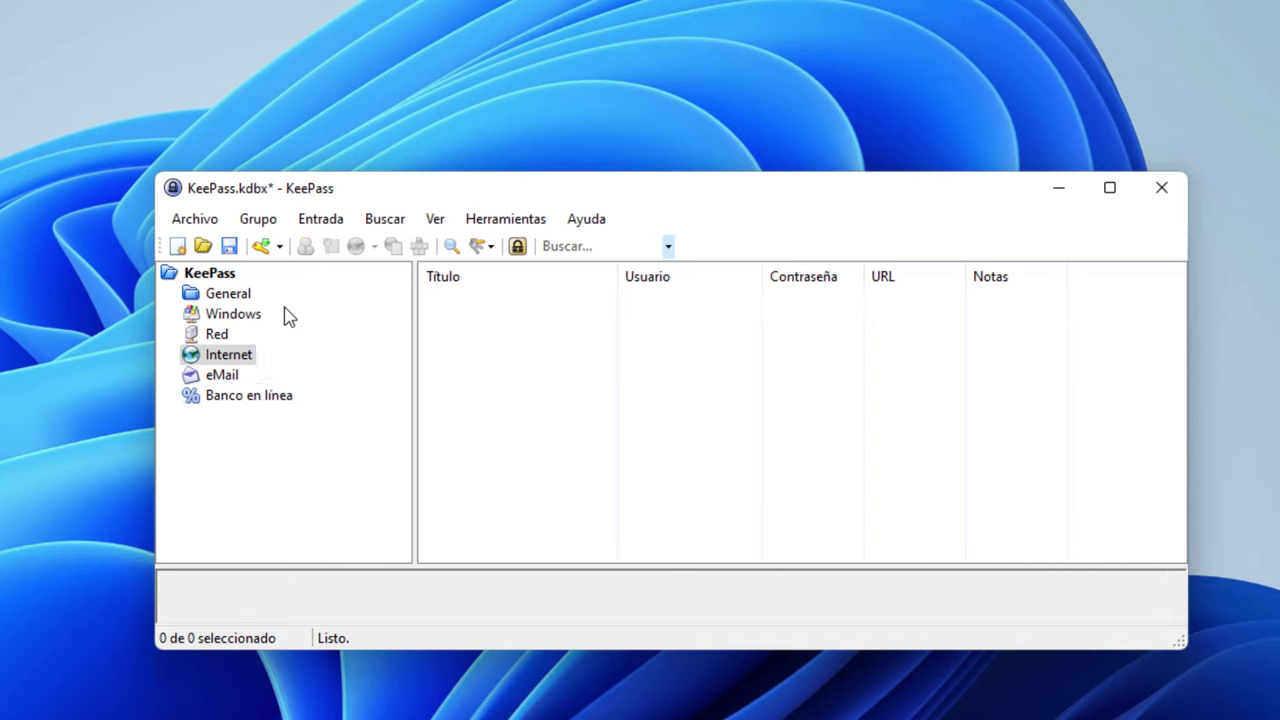
pyautogui.click(215, 279)
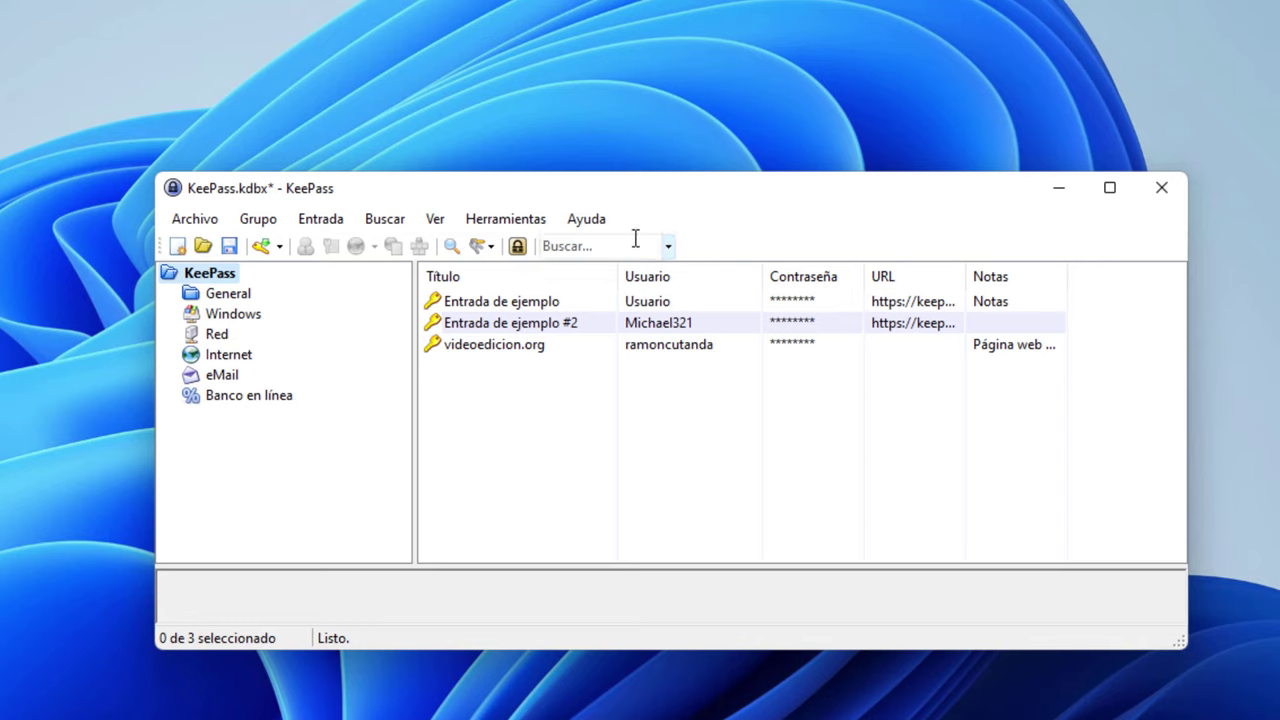
pyautogui.click(587, 246)
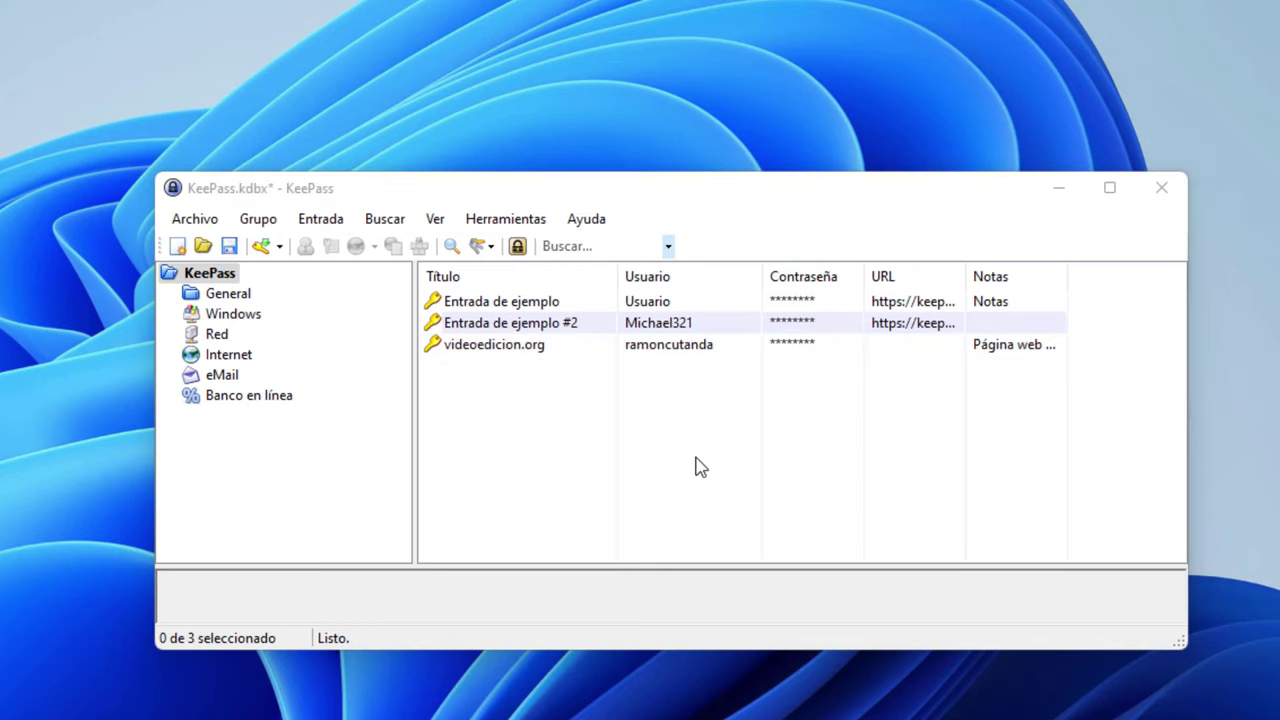
# Quick-search for 'videoed', a username fragment and 'usu', then clear the search
pyautogui.click(575, 246)
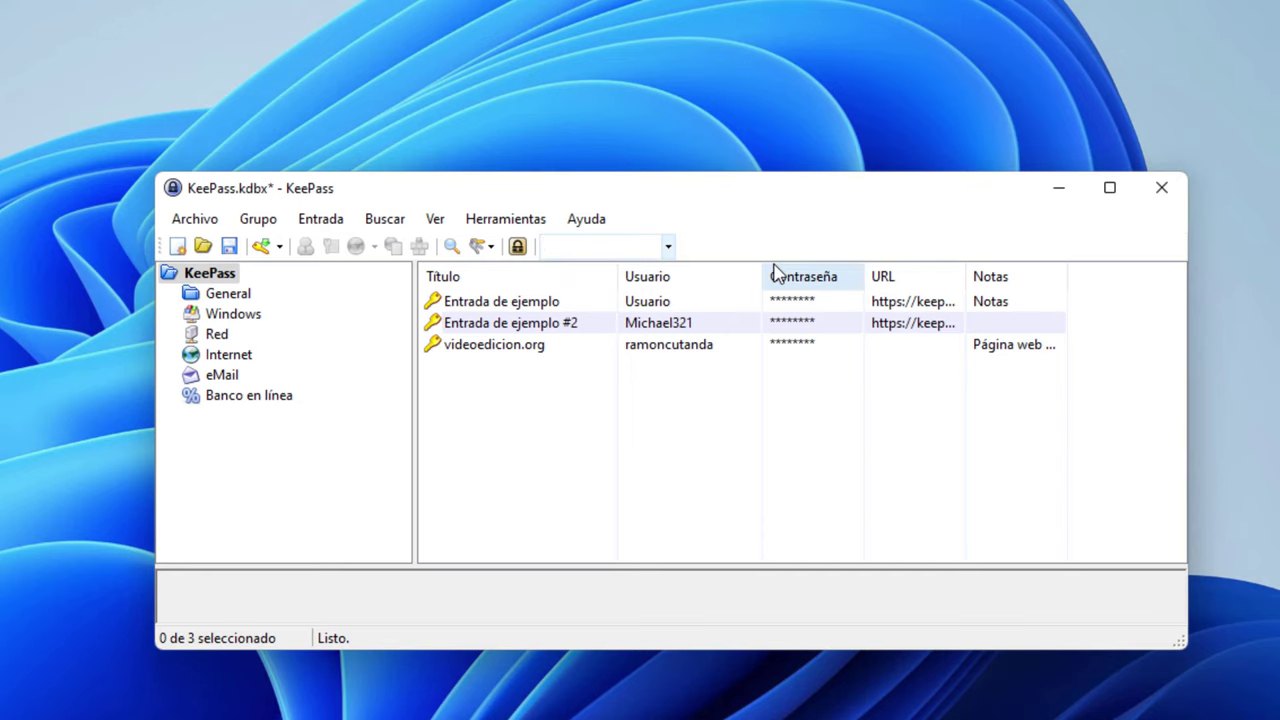
pyautogui.write('videoed')
pyautogui.press('Return')
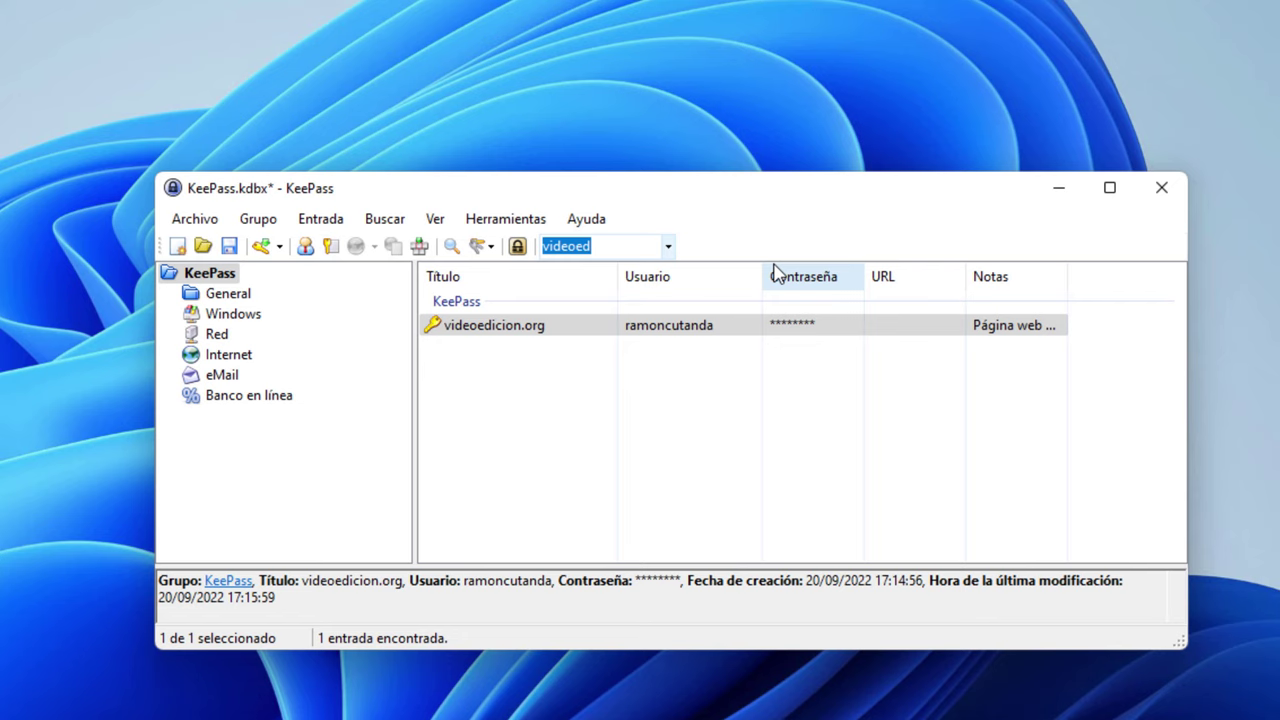
pyautogui.write('cutanda')
pyautogui.press('Return')
pyautogui.write('u')
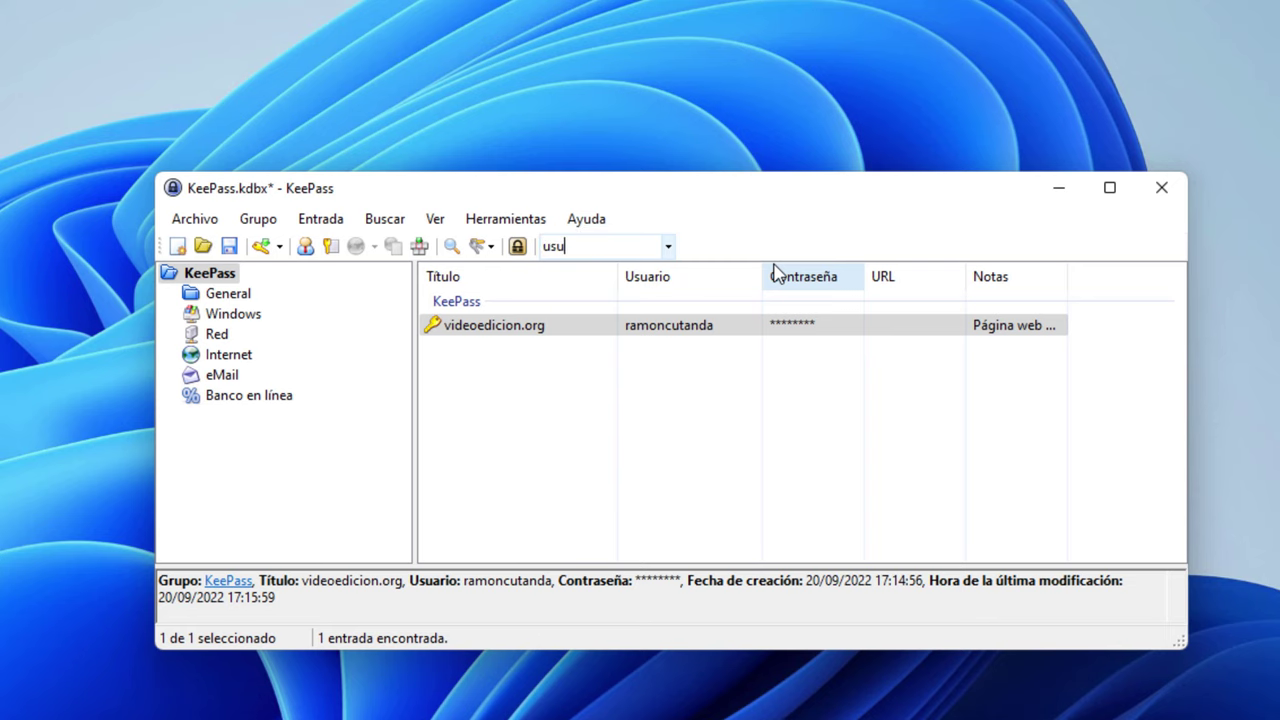
pyautogui.write('su')
pyautogui.press('Return')
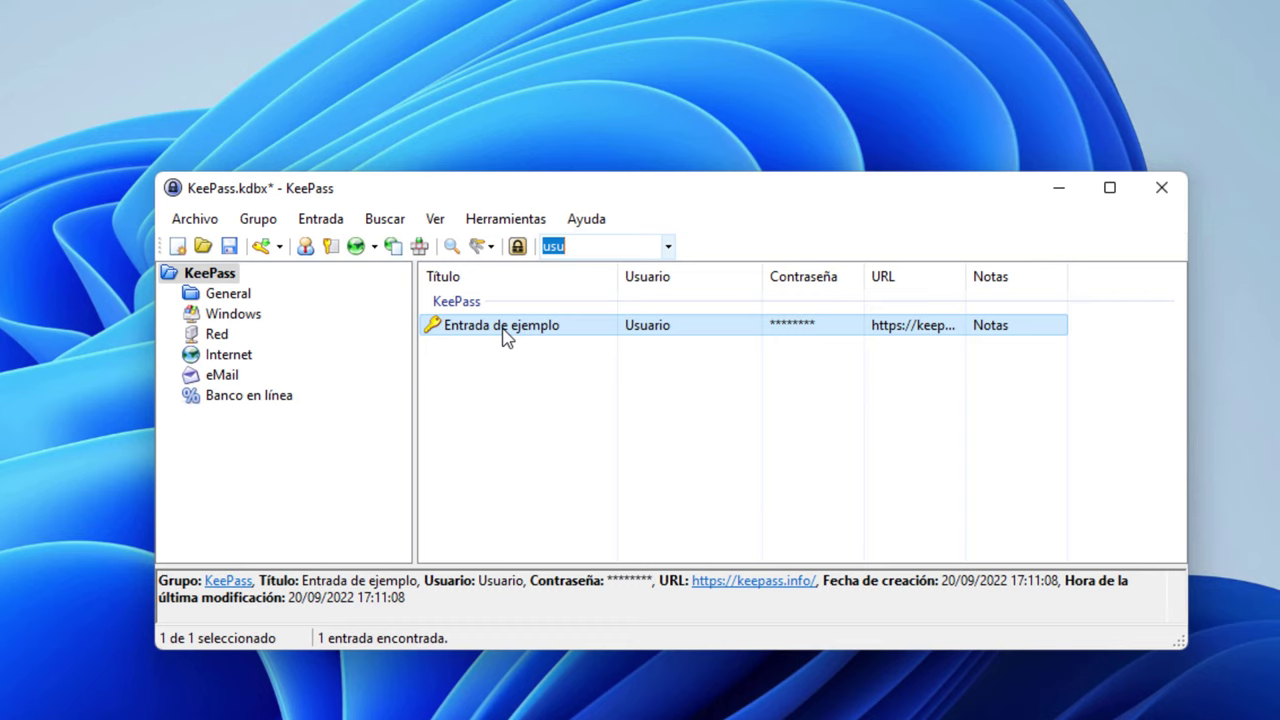
pyautogui.press('BackSpace')
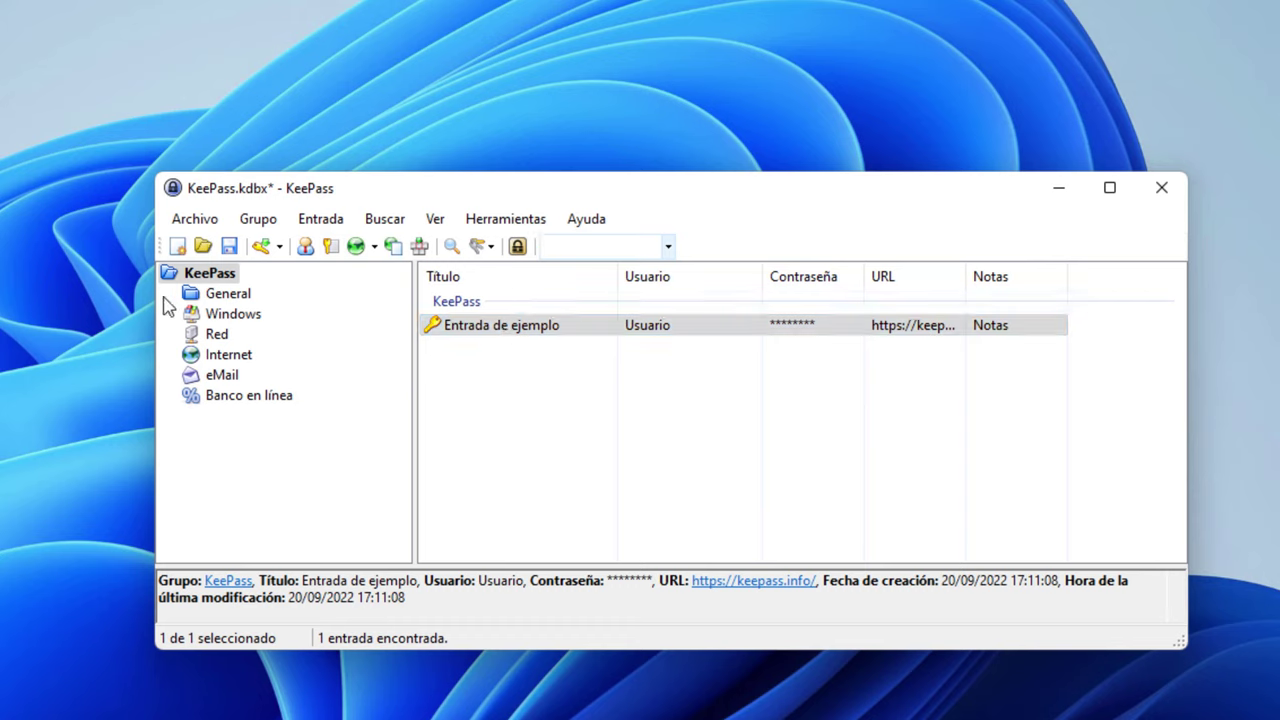
pyautogui.click(207, 274)
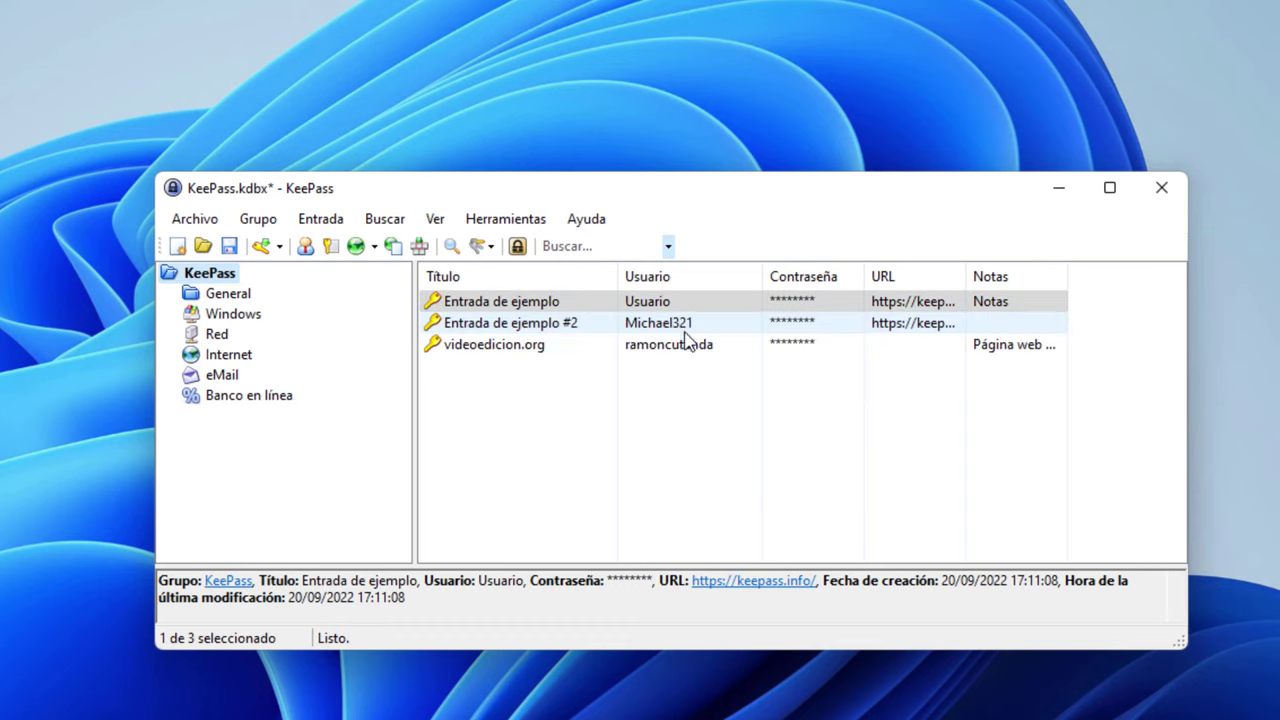
# Search for '321' and widen the URL column to see the found entry's address
pyautogui.click(565, 248)
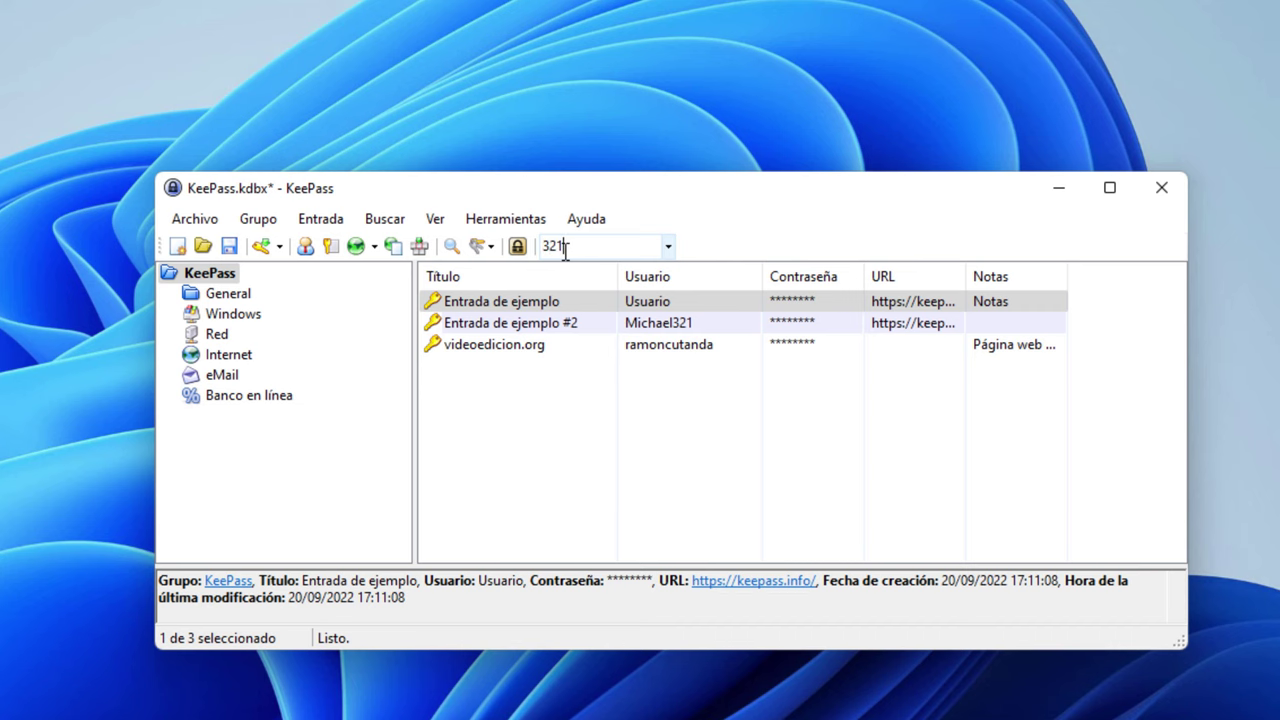
pyautogui.write('321')
pyautogui.press('Return')
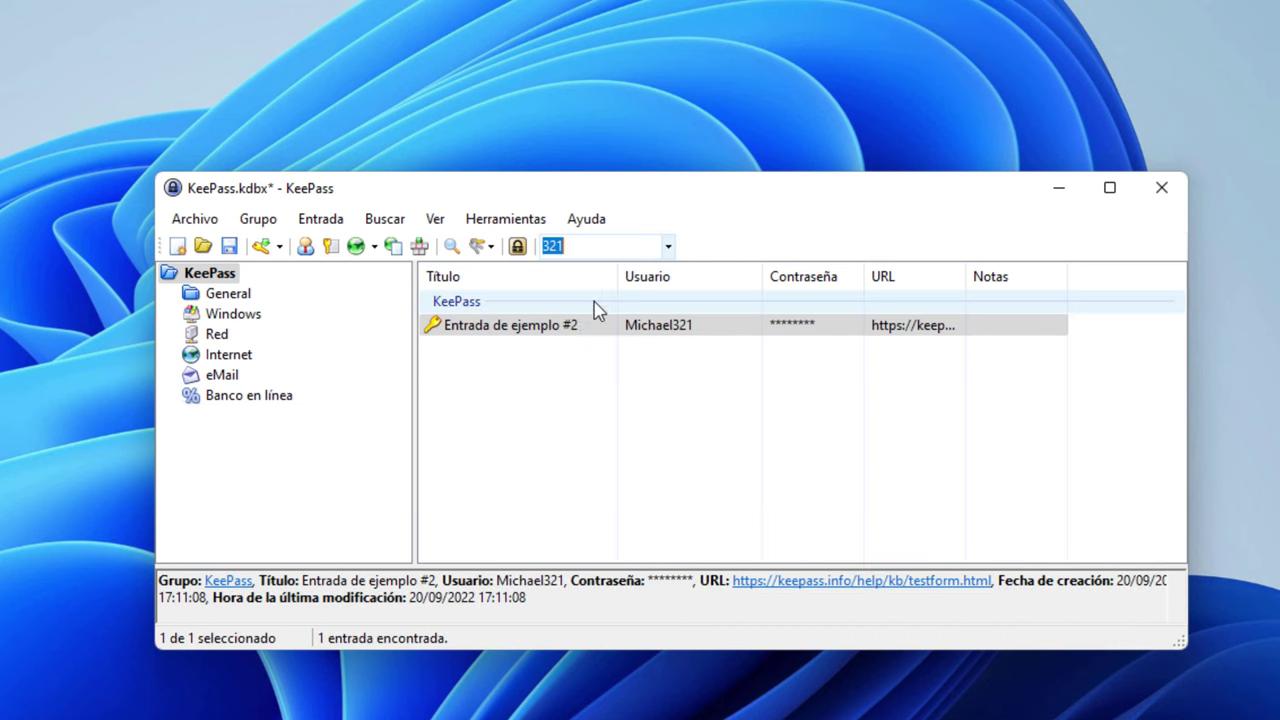
pyautogui.moveTo(959, 276); pyautogui.dragTo(1100, 276)
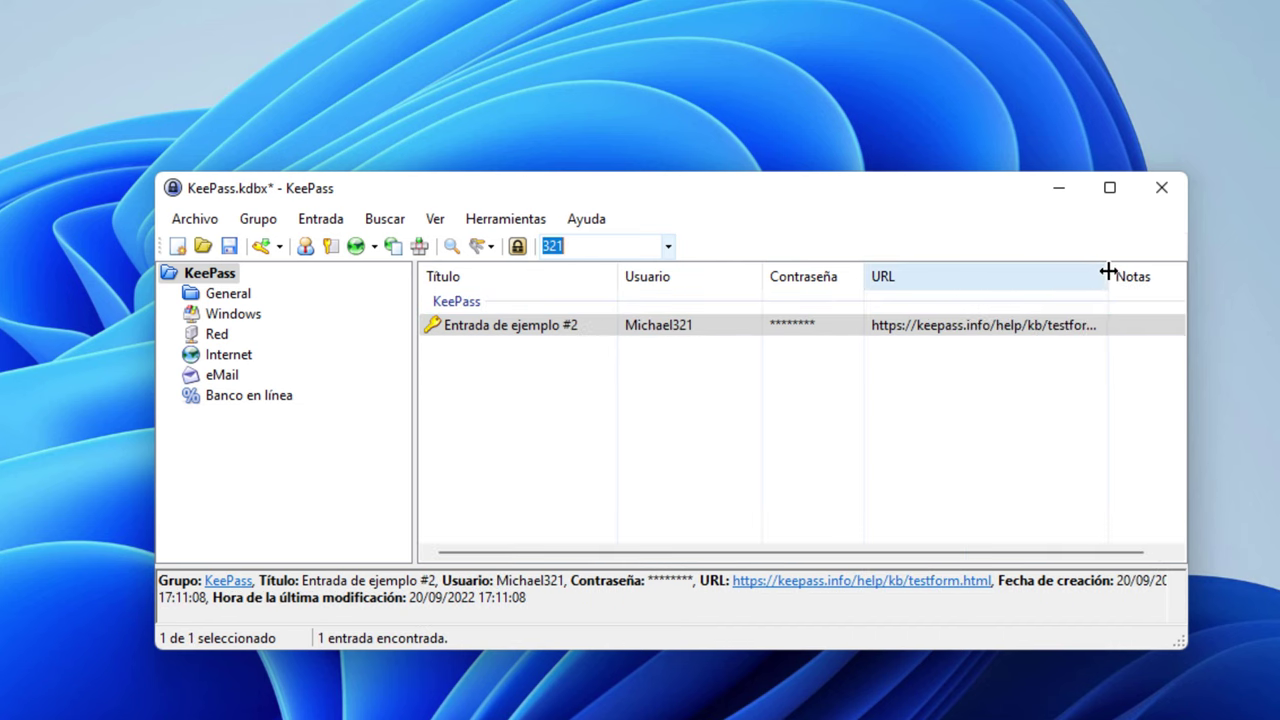
pyautogui.click(963, 328)
pyautogui.click(600, 245)
pyautogui.click(209, 273)
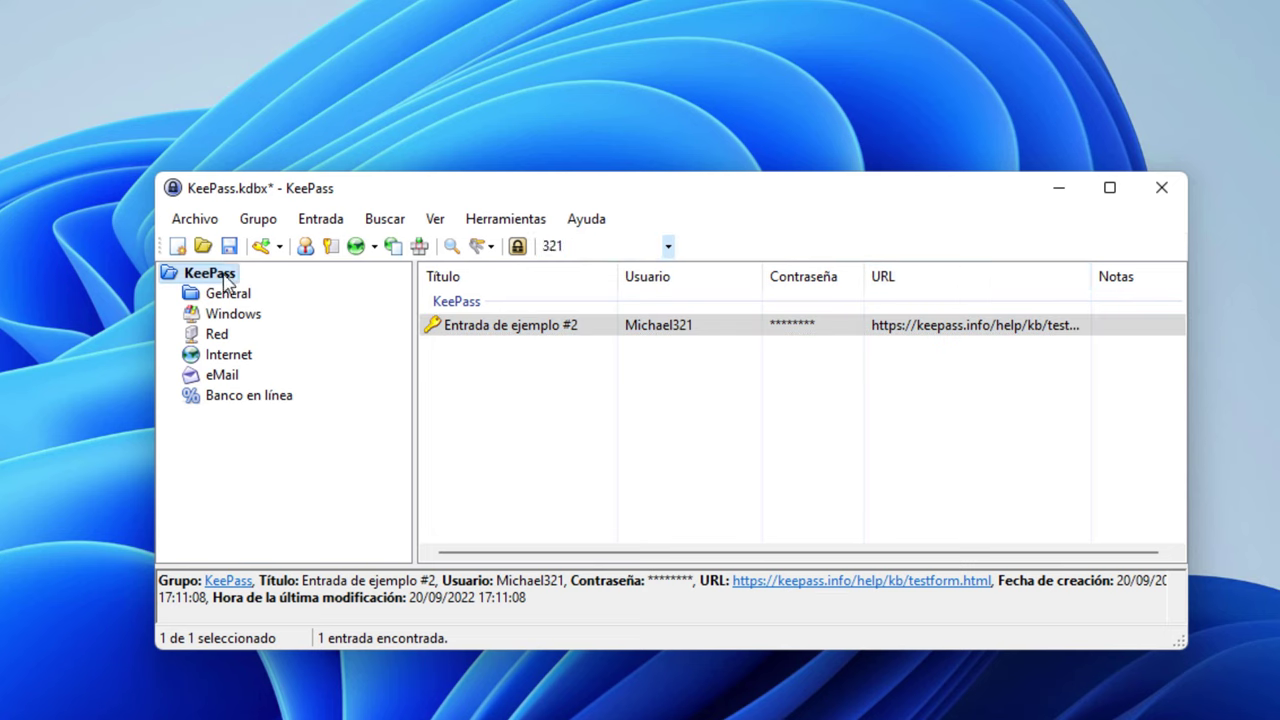
# Search for 'keep' and view the details of Entrada de ejemplo #2
pyautogui.click(588, 246)
pyautogui.write('kee')
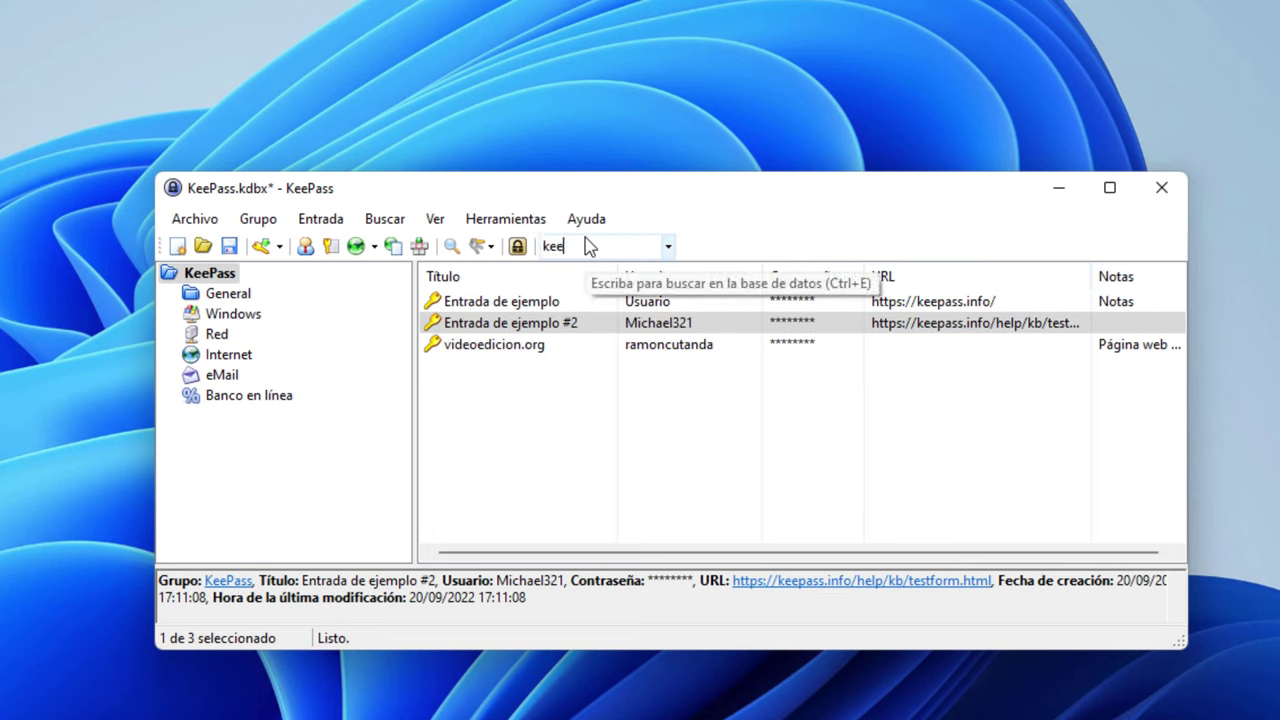
pyautogui.write('p')
pyautogui.press('Return')
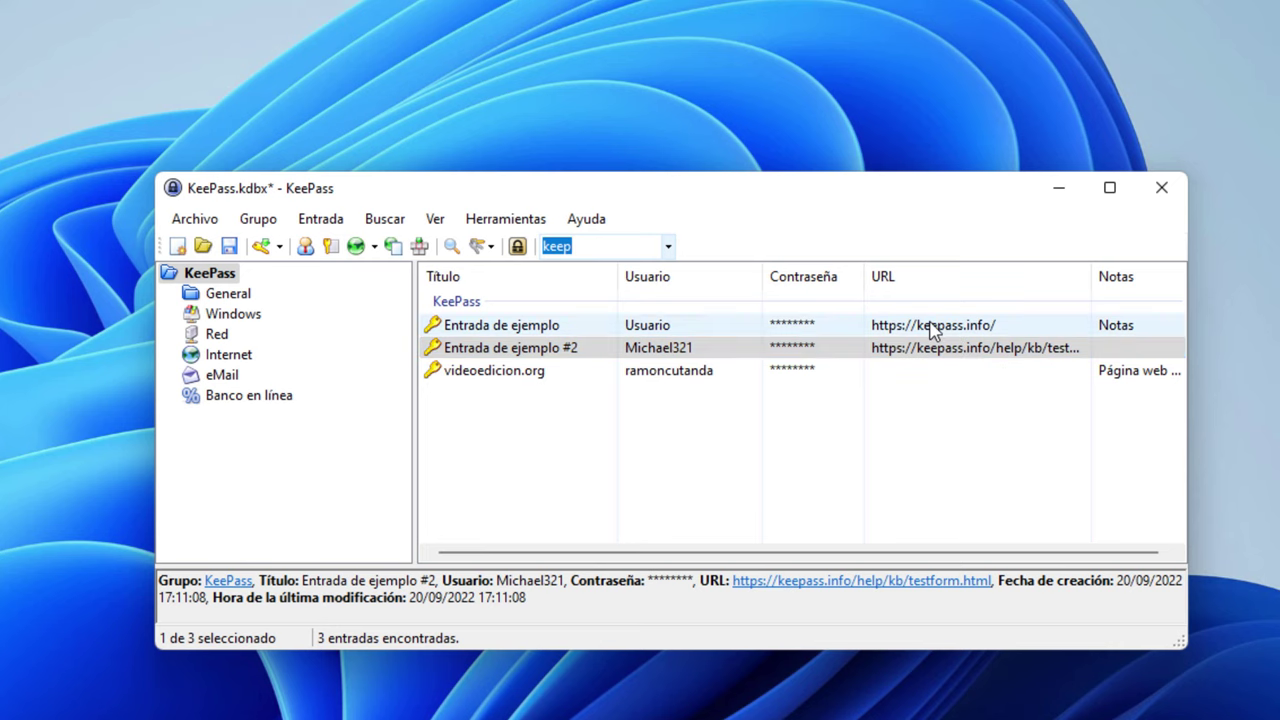
pyautogui.click(928, 328)
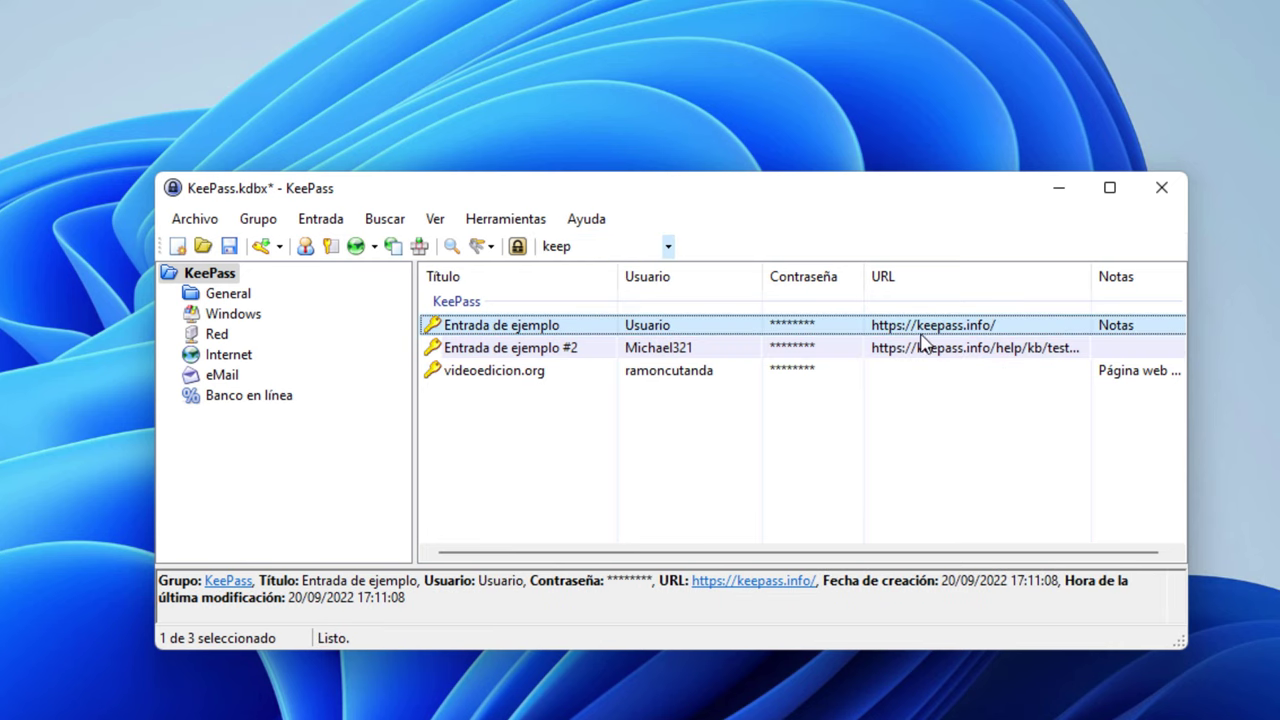
pyautogui.click(922, 349)
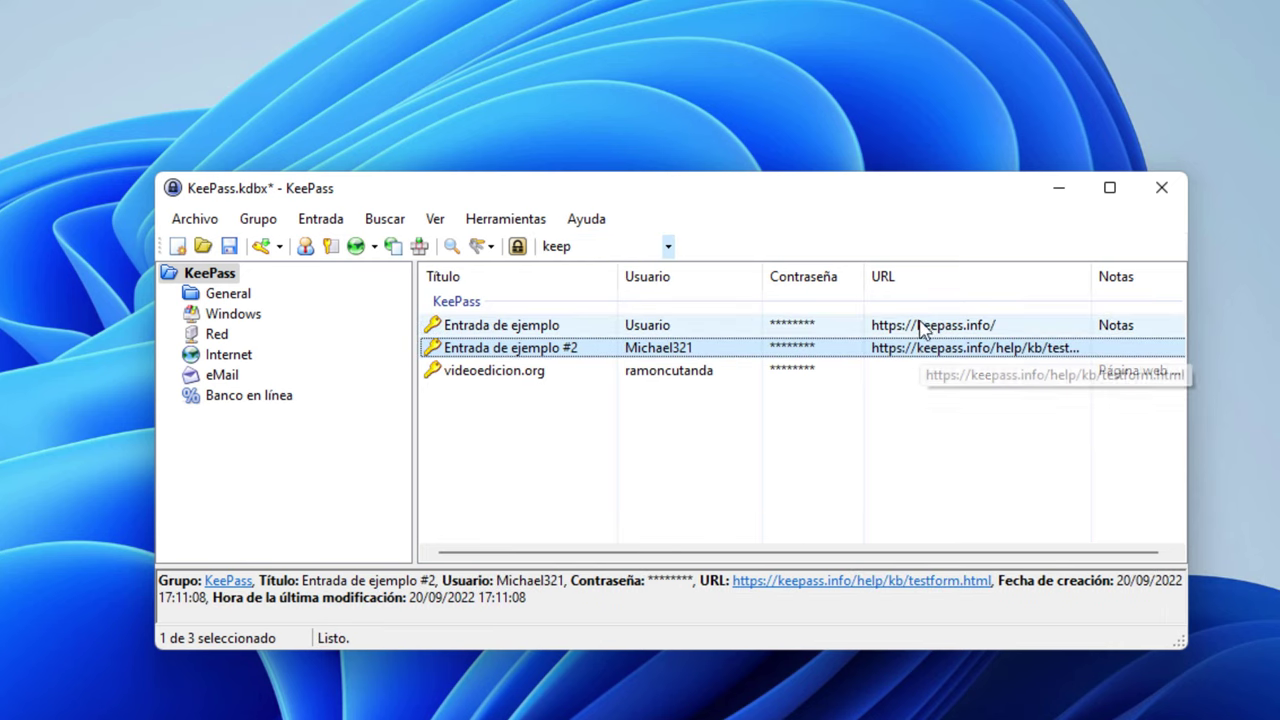
# Open the videoedicion.org entry to review it, then cancel without changes
pyautogui.click(600, 247)
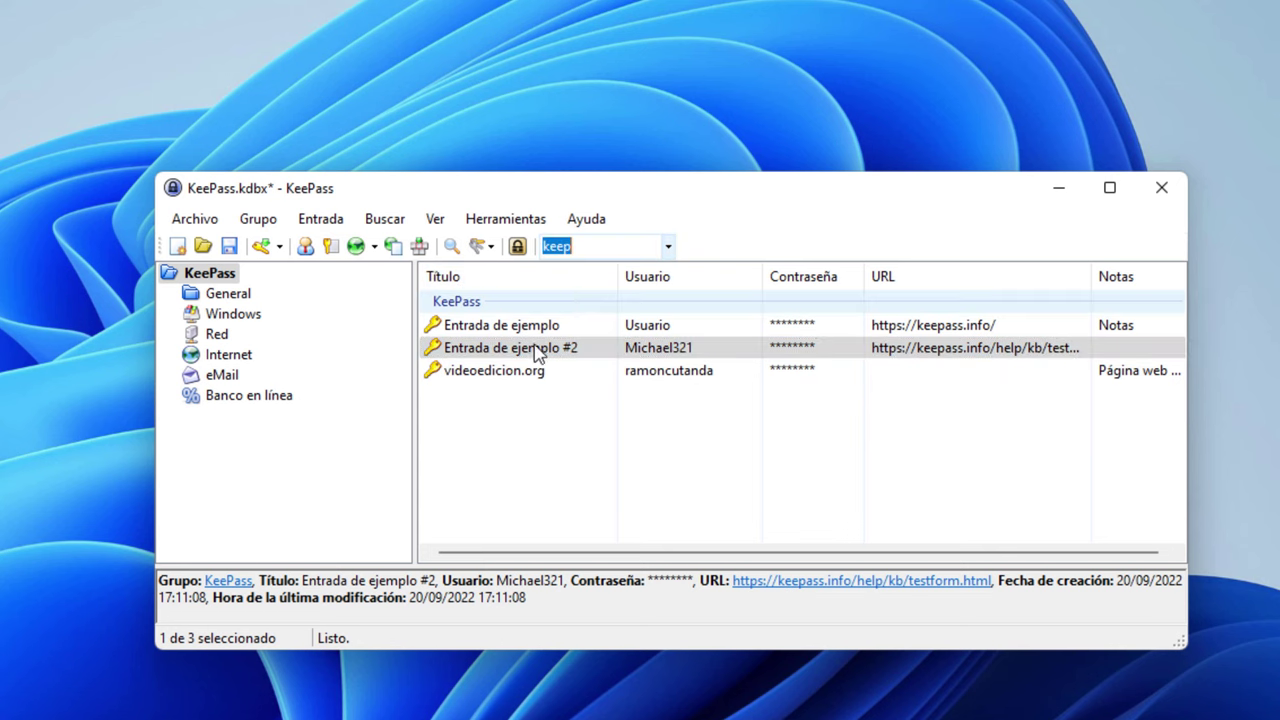
pyautogui.doubleClick(478, 372)
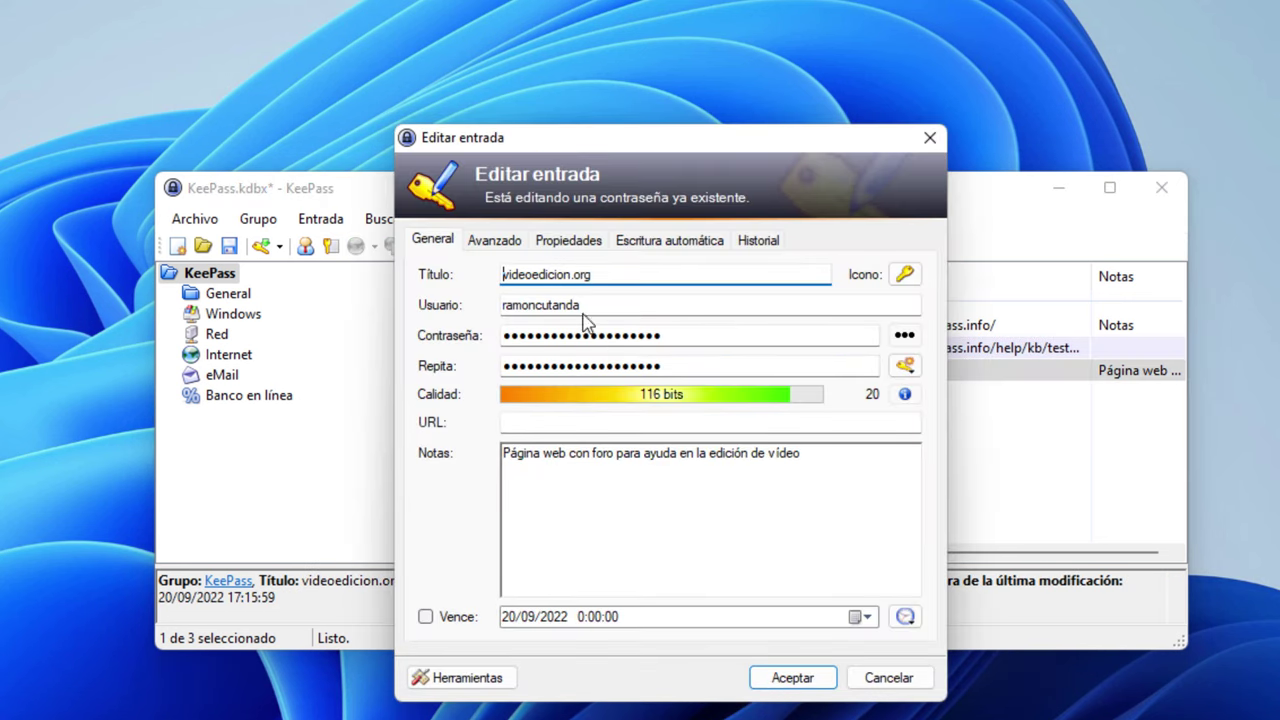
pyautogui.click(918, 686)
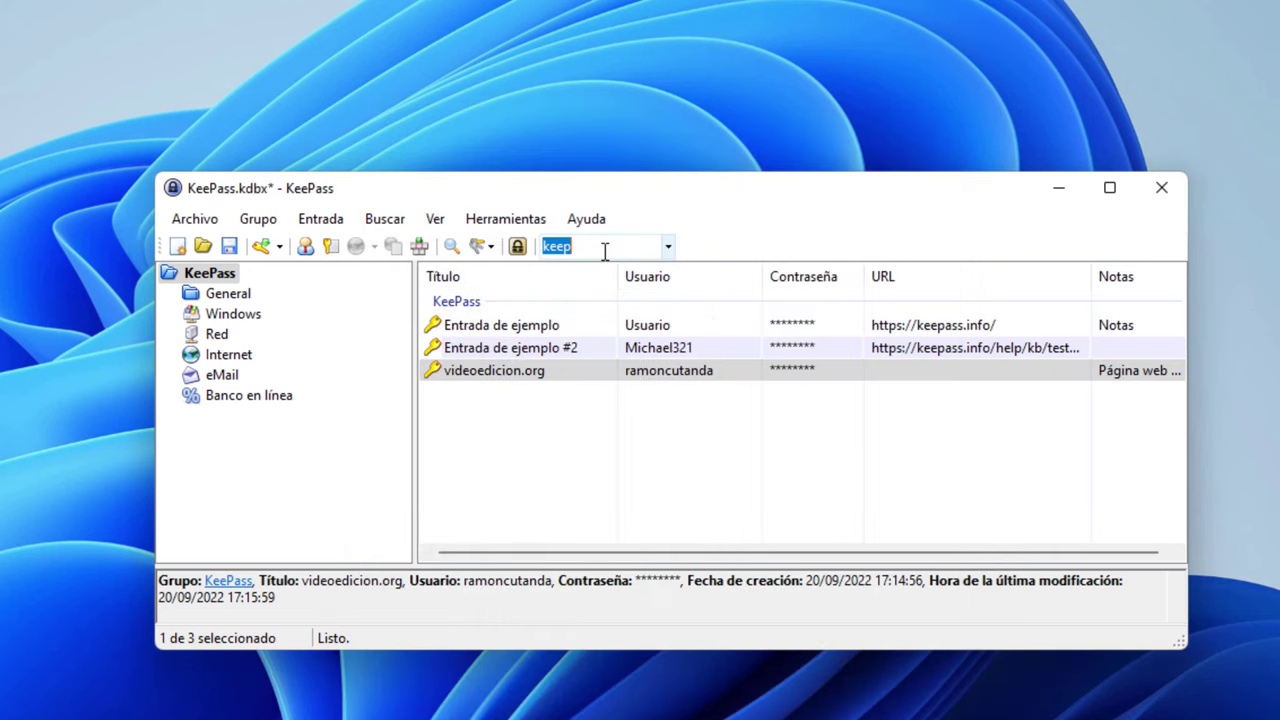
# Quick-search for 'foro', then for 'ayuda'
pyautogui.write('foro')
pyautogui.press('Return')
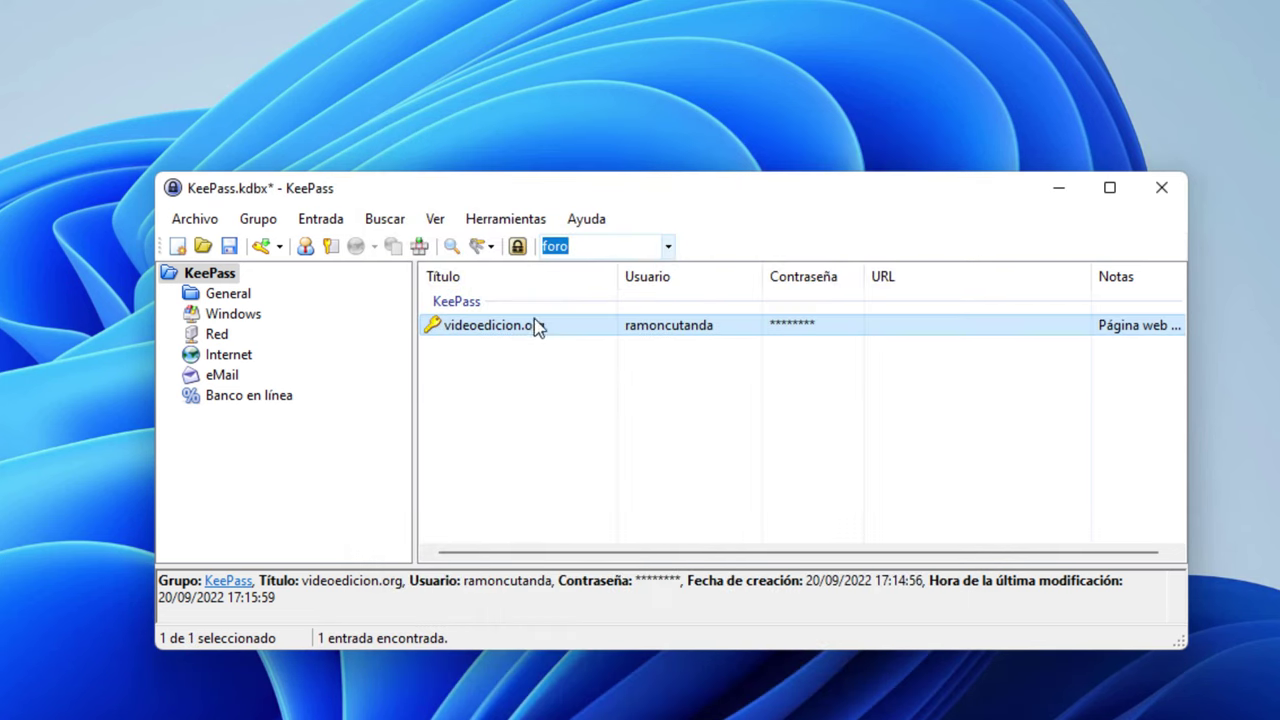
pyautogui.write('auu')
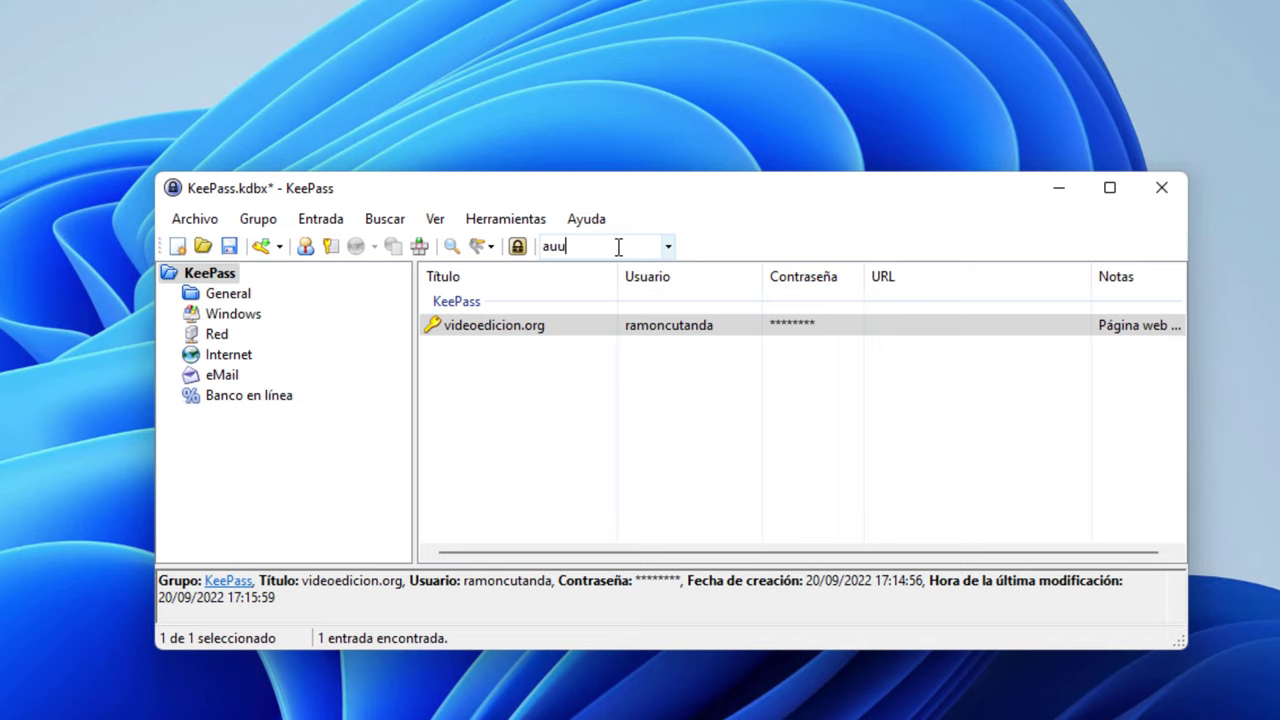
pyautogui.press('BackSpace')
pyautogui.write('yuda')
pyautogui.press('Return')
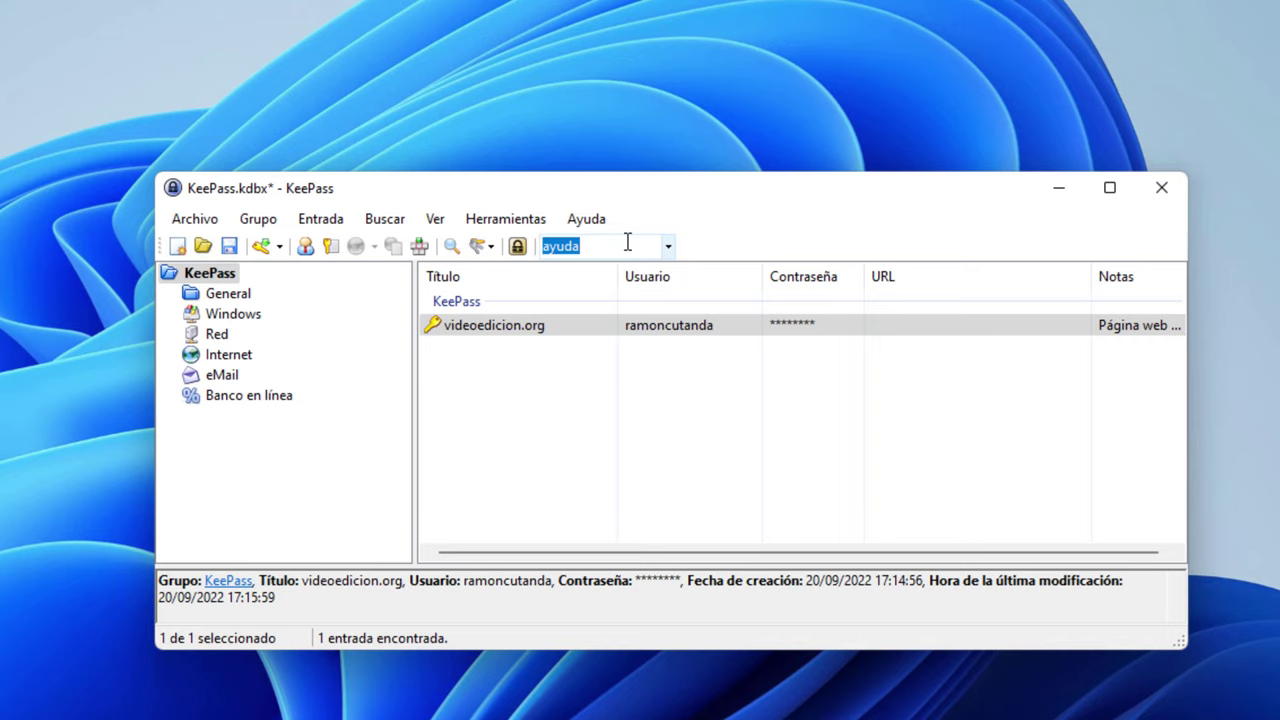
# Open the videoedicion.org result and highlight its title and the notes line mentioning ayuda
pyautogui.click(471, 328)
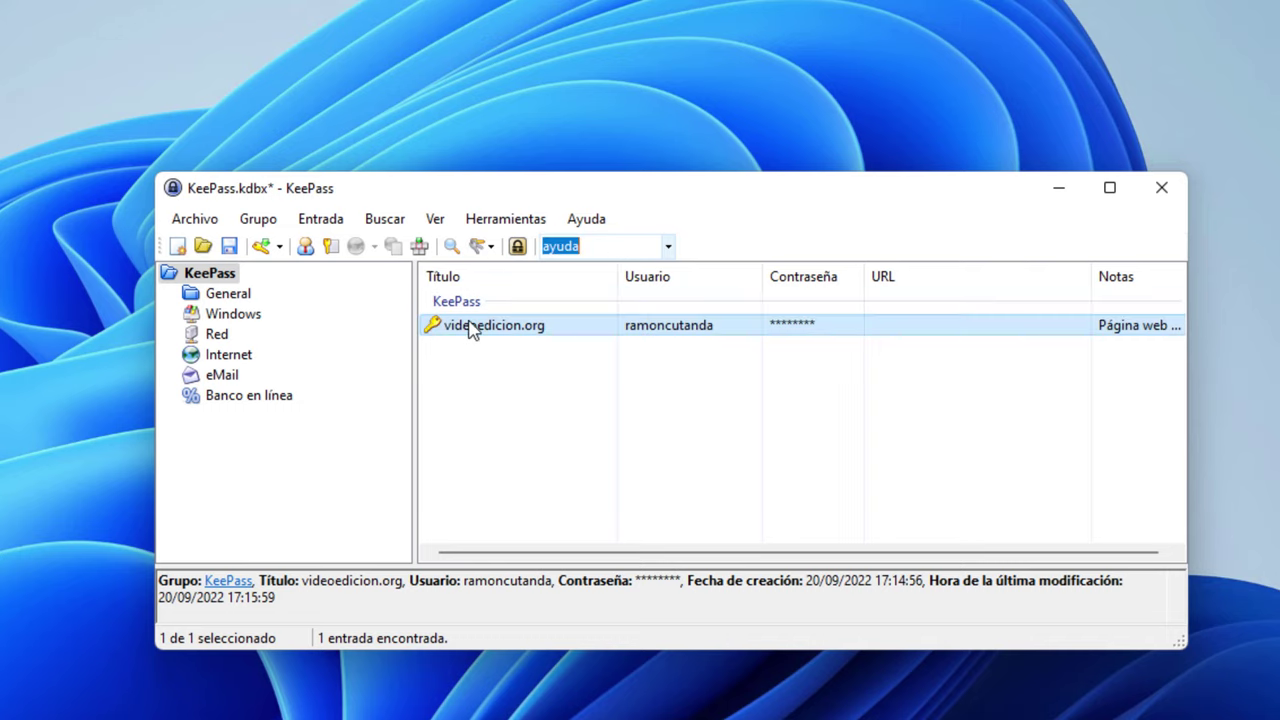
pyautogui.doubleClick(471, 328)
pyautogui.moveTo(614, 276); pyautogui.dragTo(445, 276)
pyautogui.moveTo(831, 460); pyautogui.dragTo(466, 457)
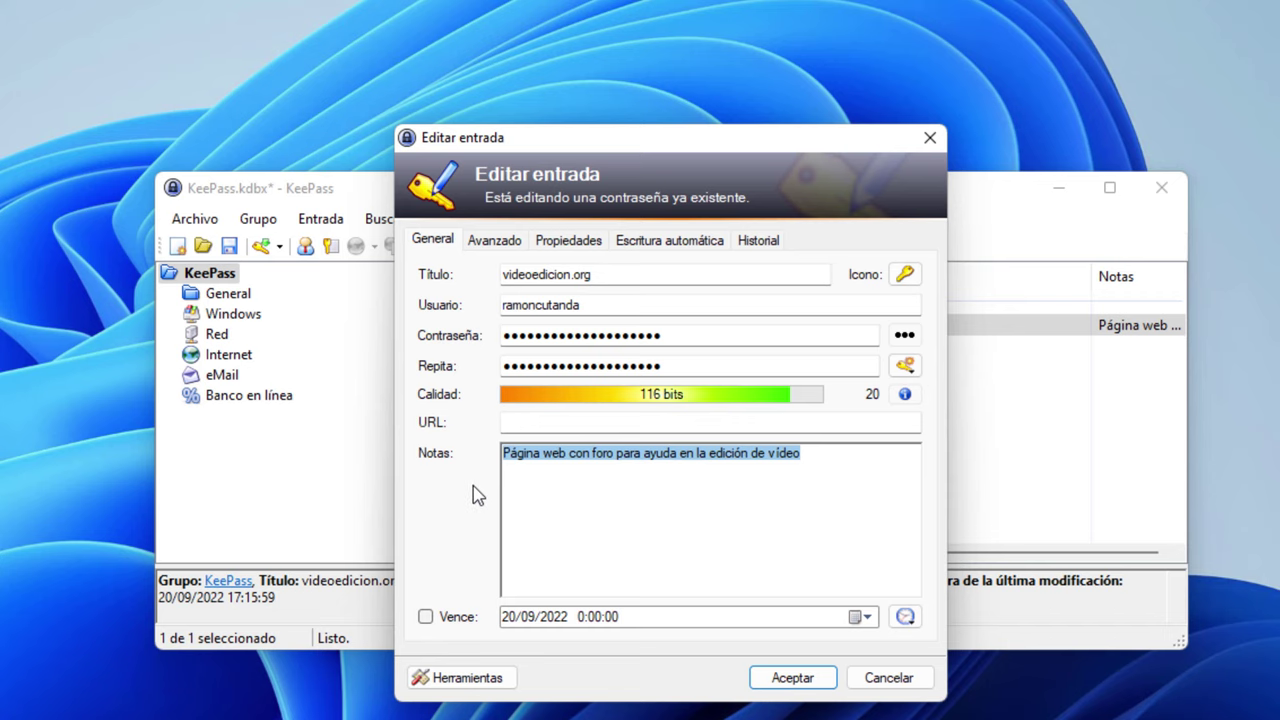
pyautogui.click(872, 681)
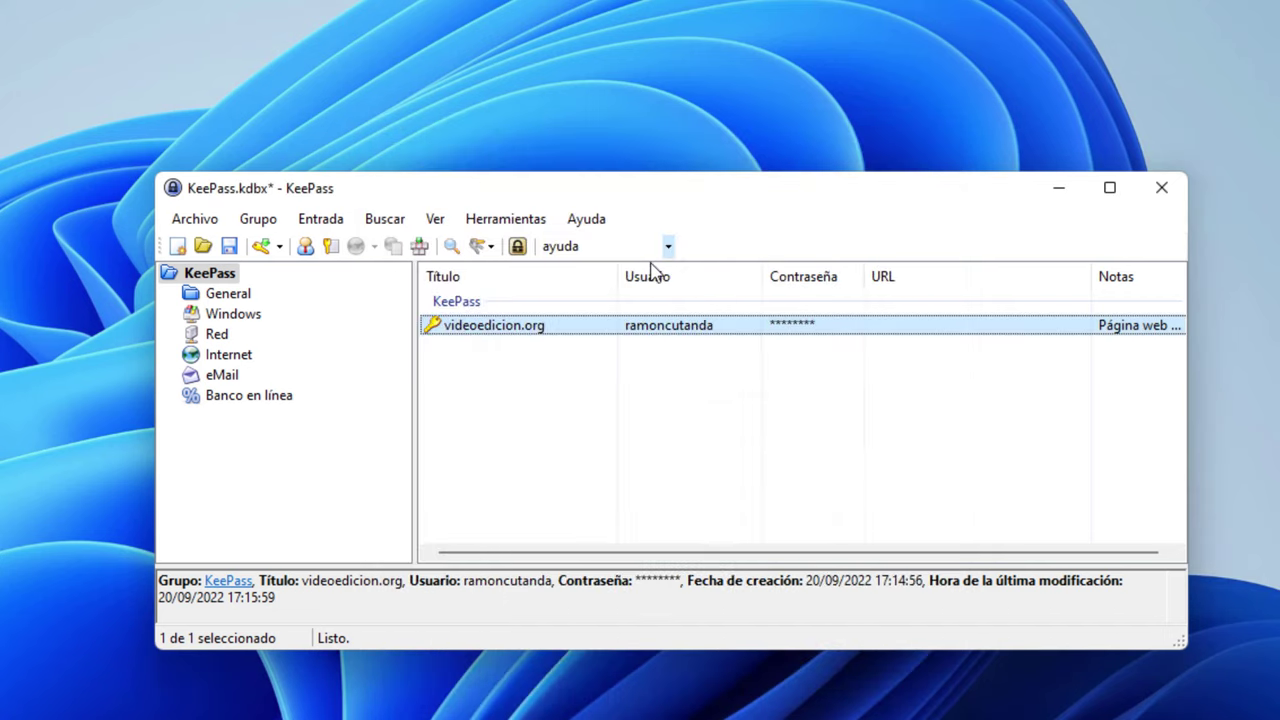
pyautogui.click(548, 395)
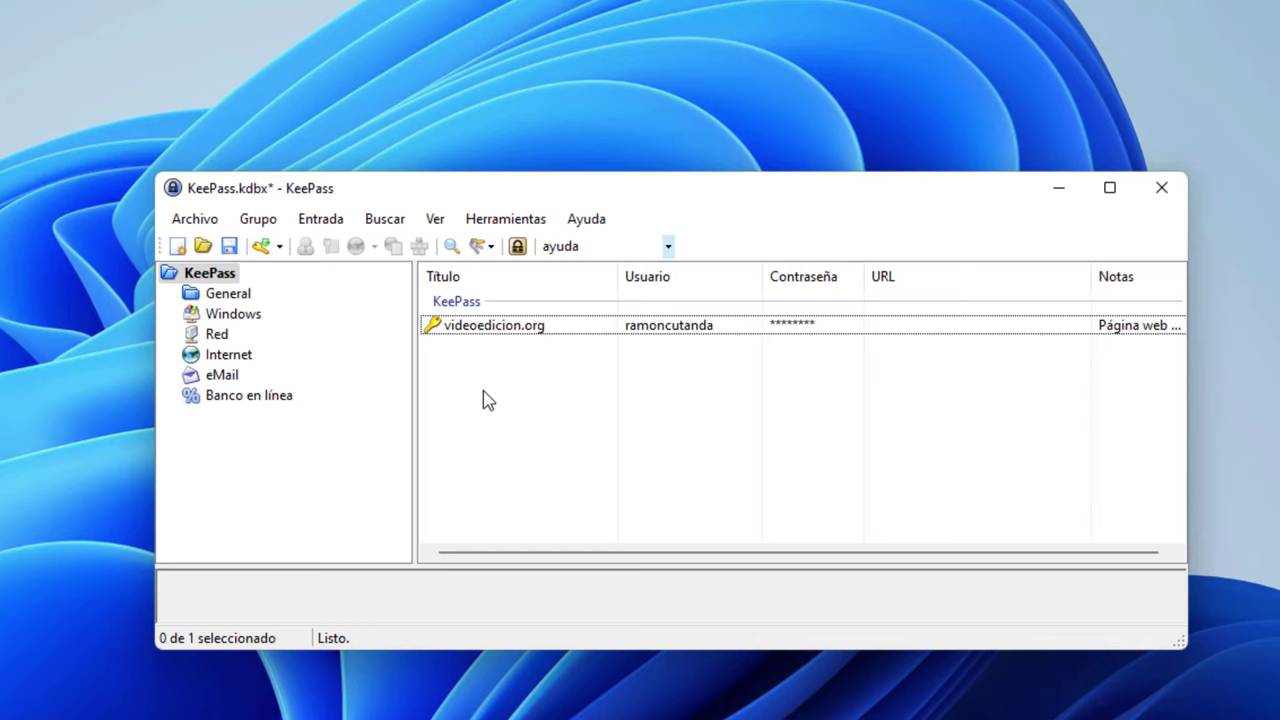
# Add a new entry titled 'Clave maestra'
pyautogui.rightClick(482, 400)
pyautogui.click(603, 554)
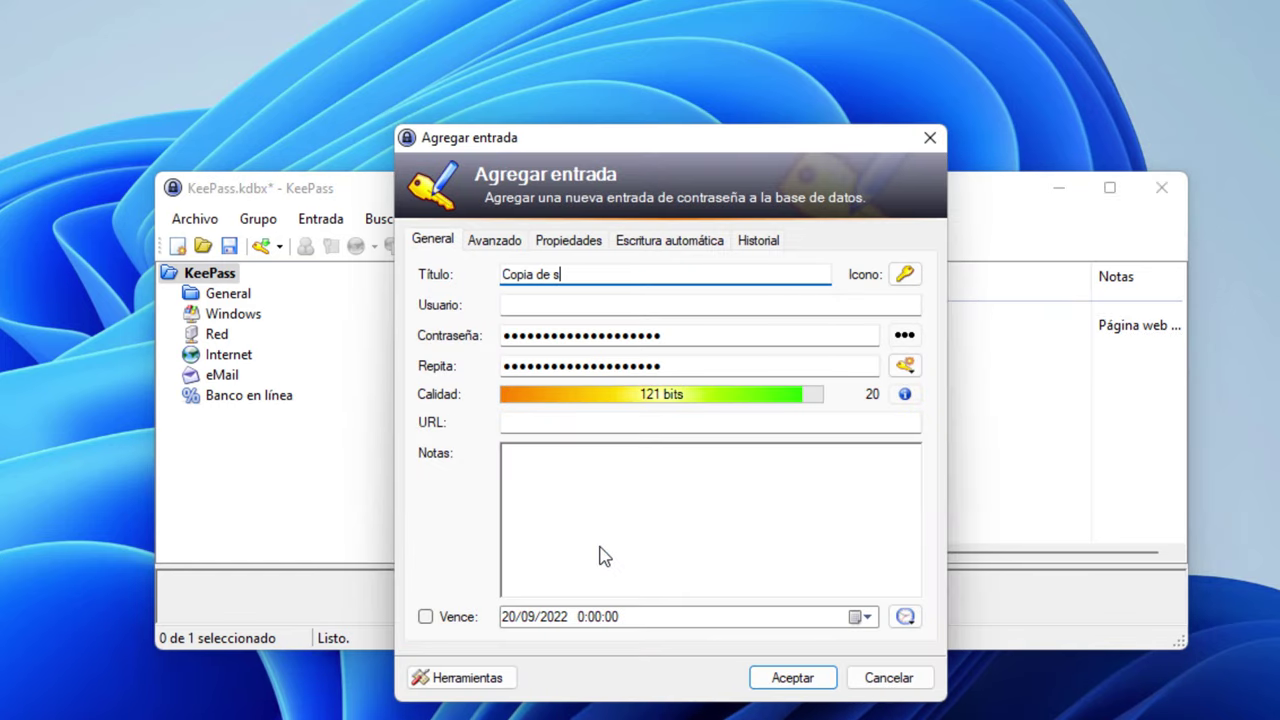
pyautogui.write('Copia de seguridad de')
pyautogui.hotkey('ctrl', 'a')
pyautogui.write('Clave maes')
# Attach the downloaded PDF from Descargas on the Avanzado tab and save the entry
pyautogui.click(492, 244)
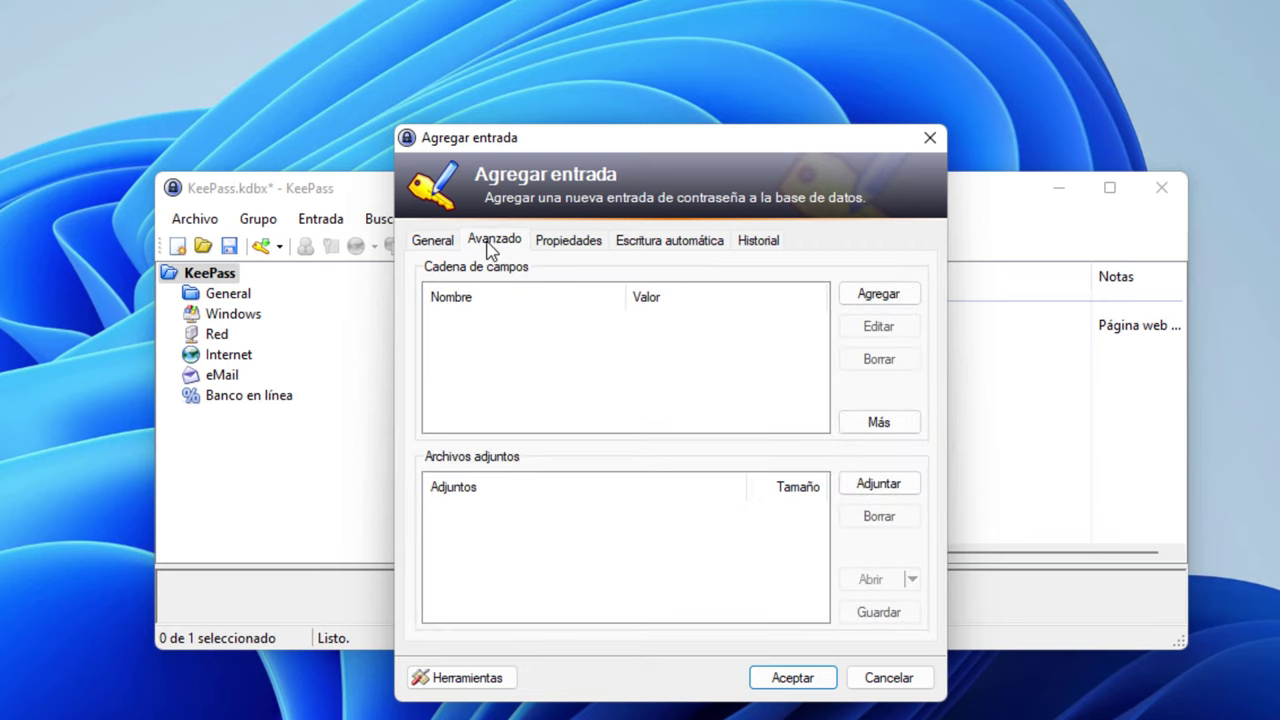
pyautogui.click(877, 486)
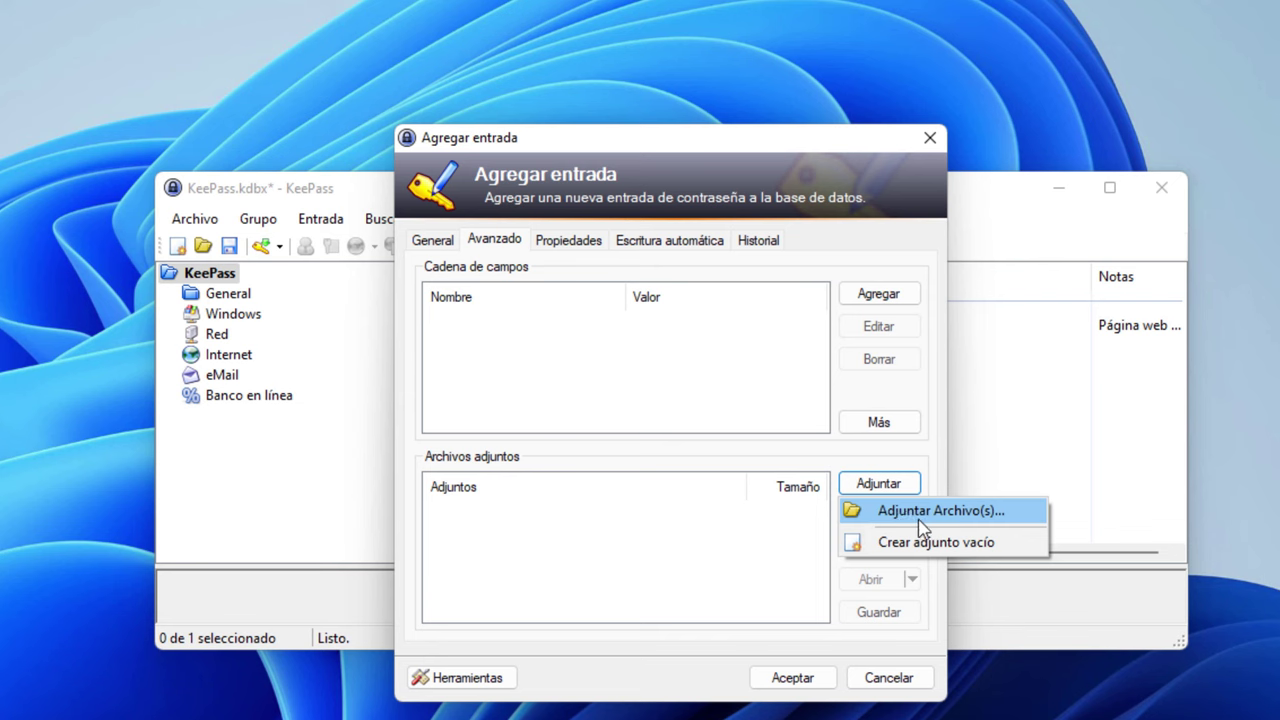
pyautogui.click(912, 516)
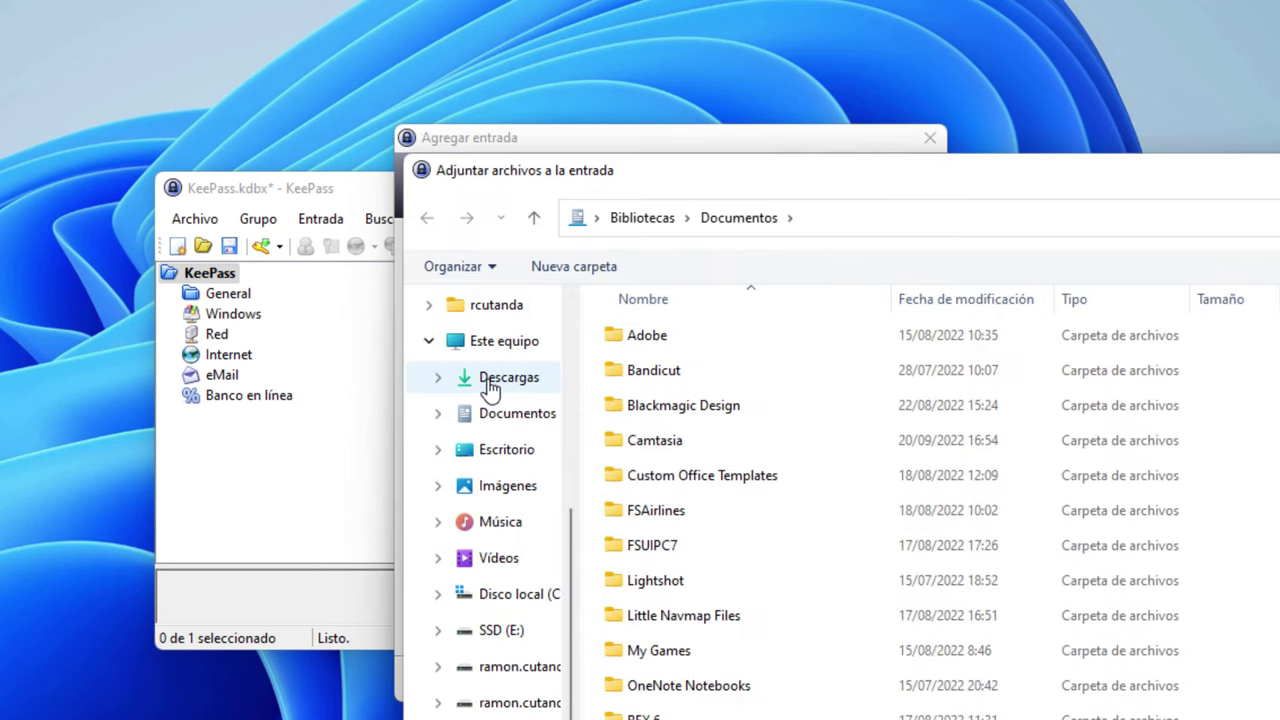
pyautogui.click(491, 378)
pyautogui.click(900, 368)
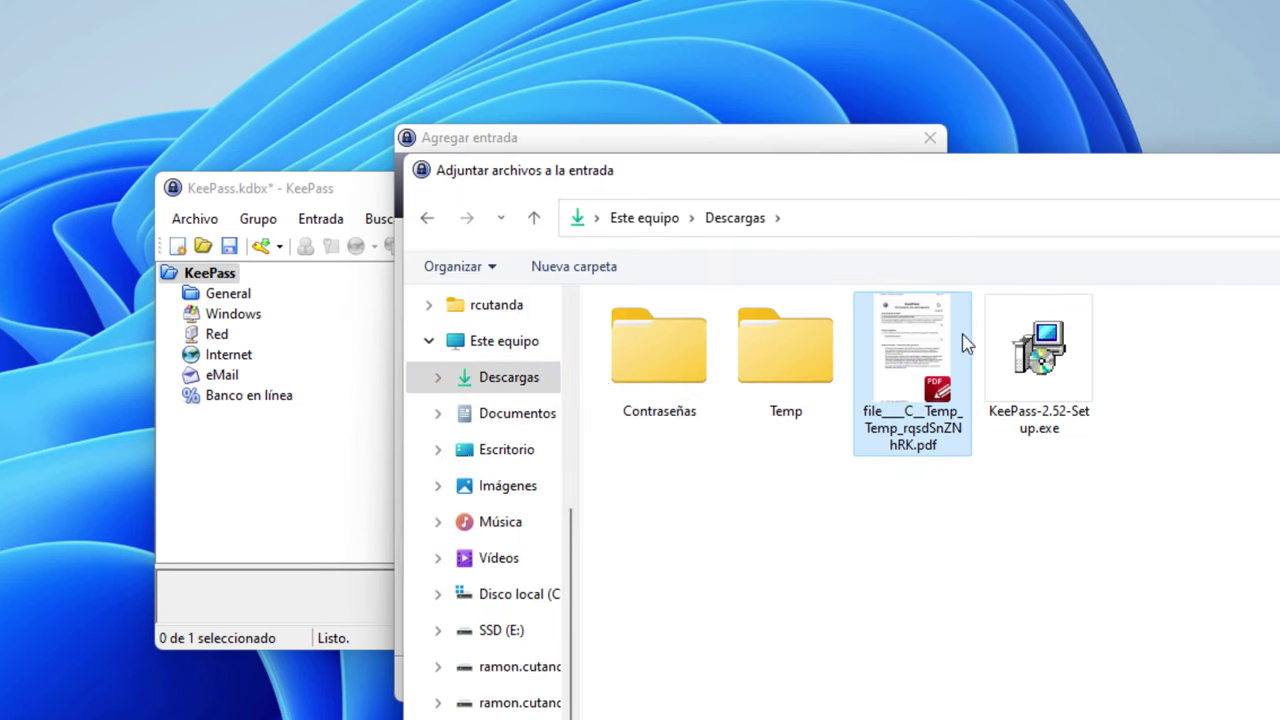
pyautogui.doubleClick(905, 370)
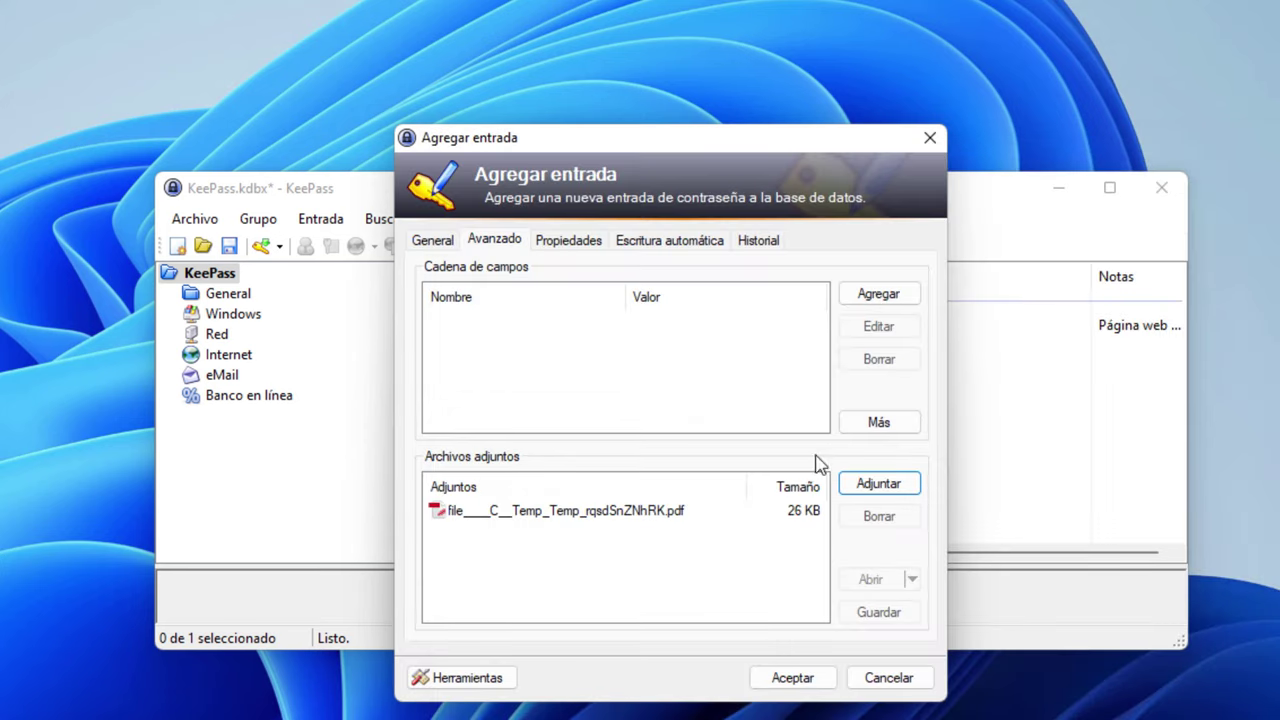
pyautogui.click(498, 510)
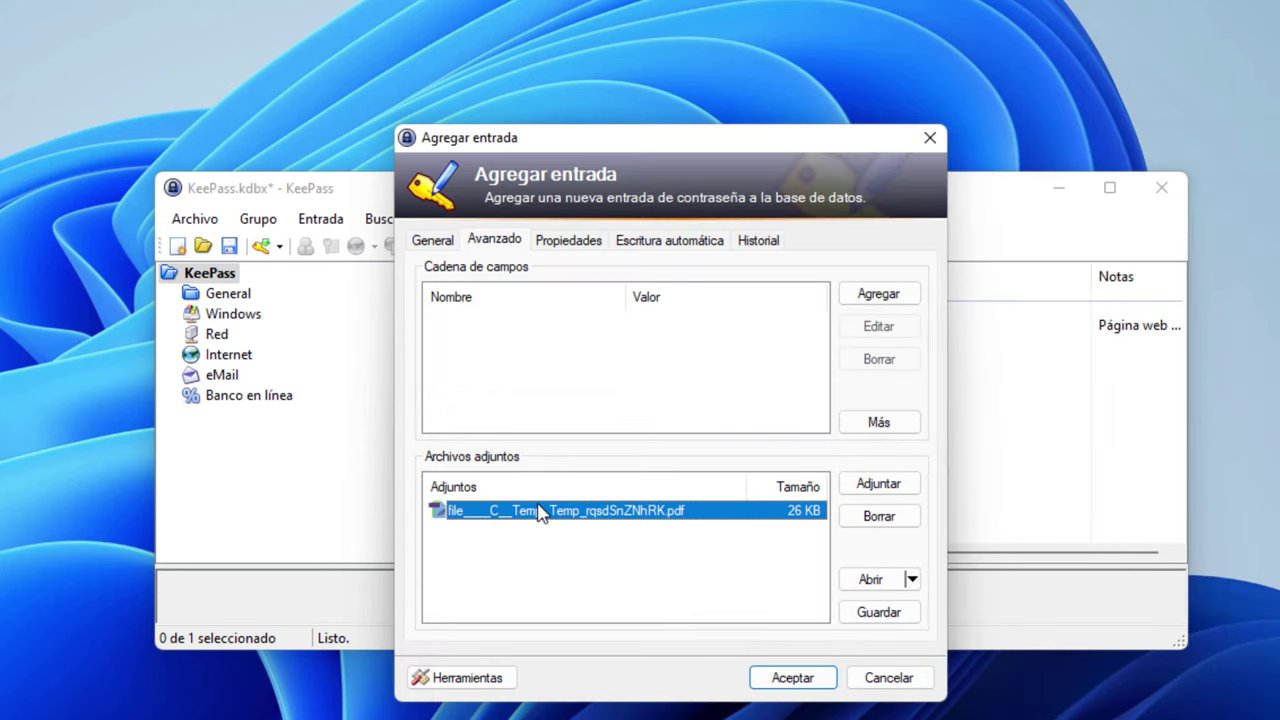
pyautogui.click(818, 684)
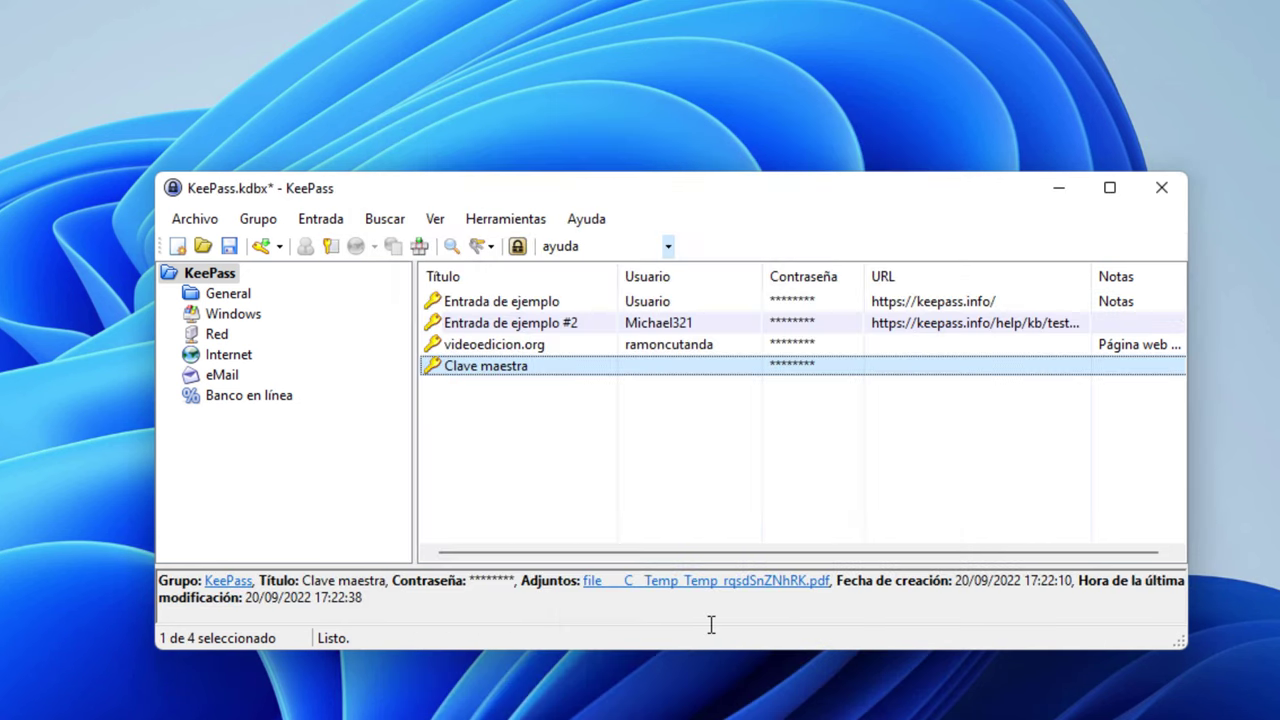
pyautogui.click(229, 246)
pyautogui.rightClick(519, 432)
# Save the first specimen DNI card image from Google Images to disk
pyautogui.click(497, 446)
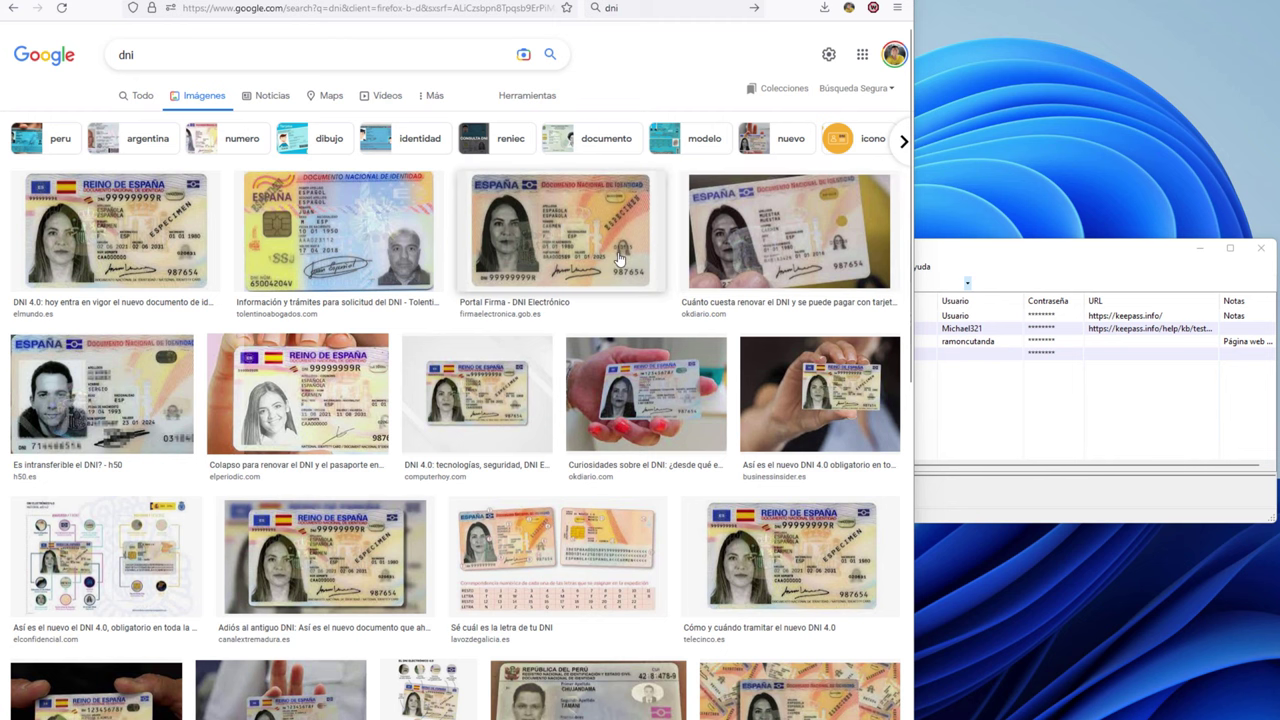
pyautogui.click(130, 238)
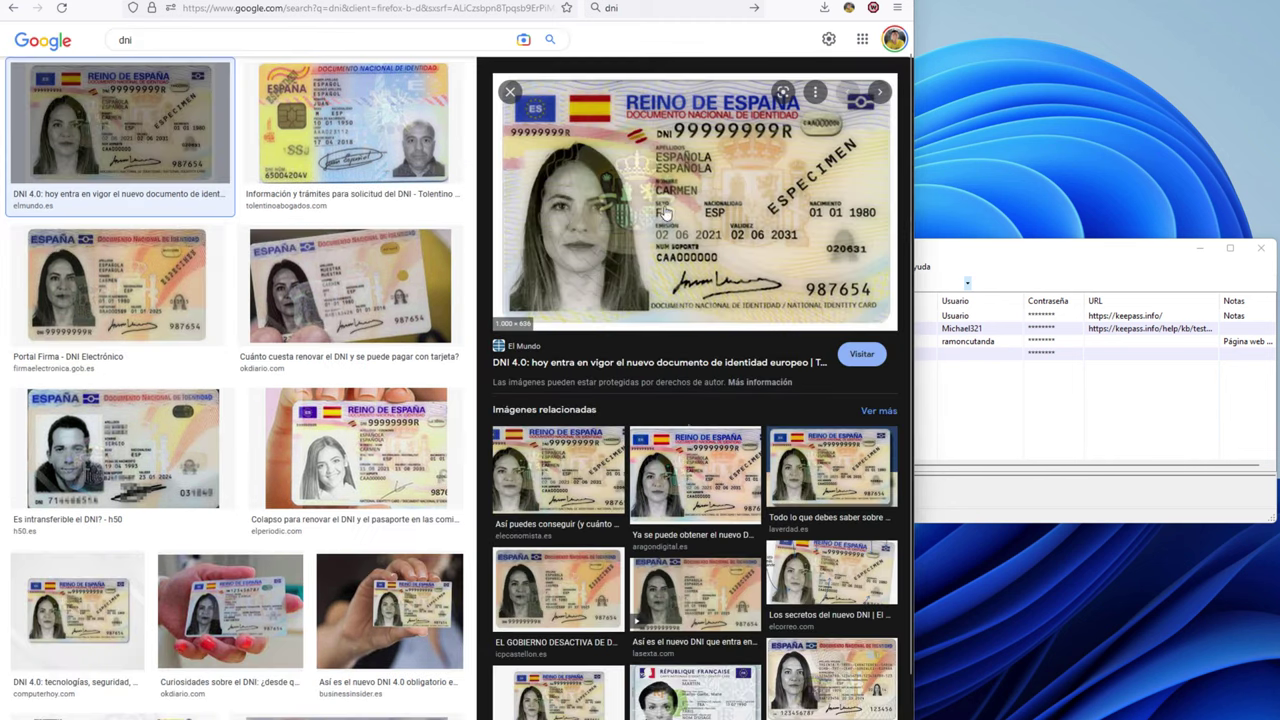
pyautogui.rightClick(587, 213)
pyautogui.click(660, 416)
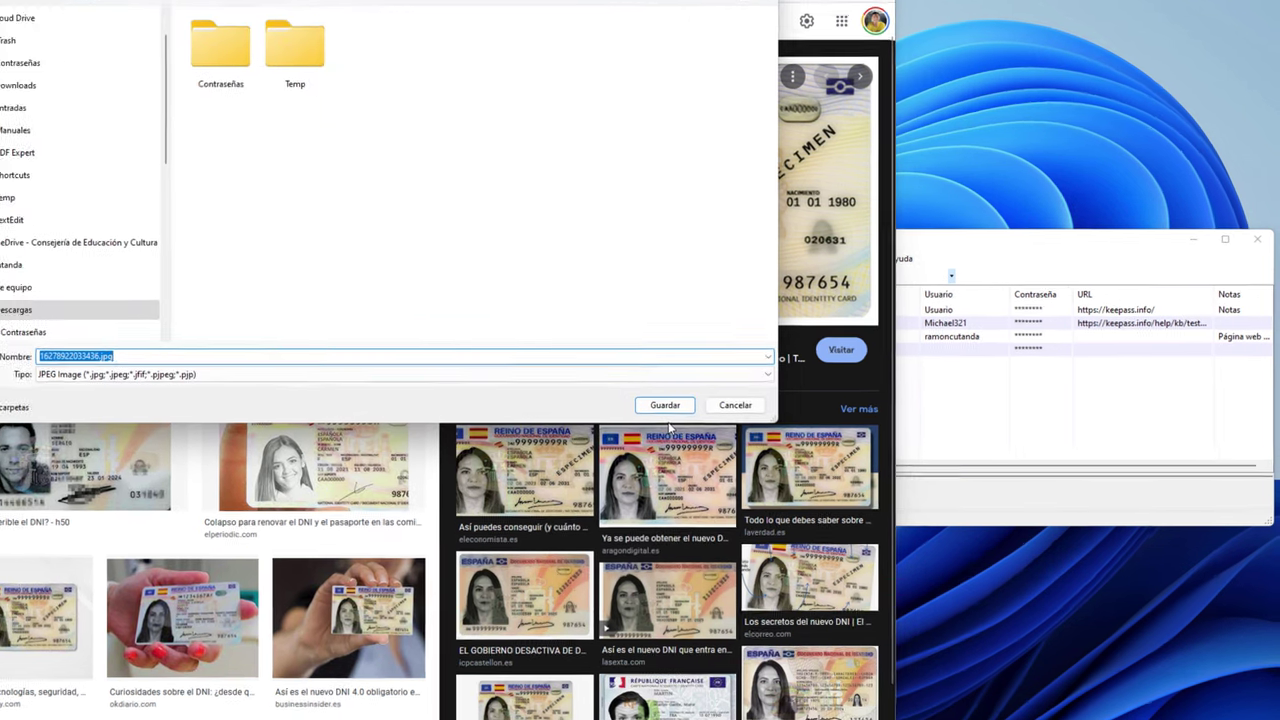
pyautogui.click(665, 405)
# Bring KeePass forward and open the entry list's context menu
pyautogui.click(1044, 413)
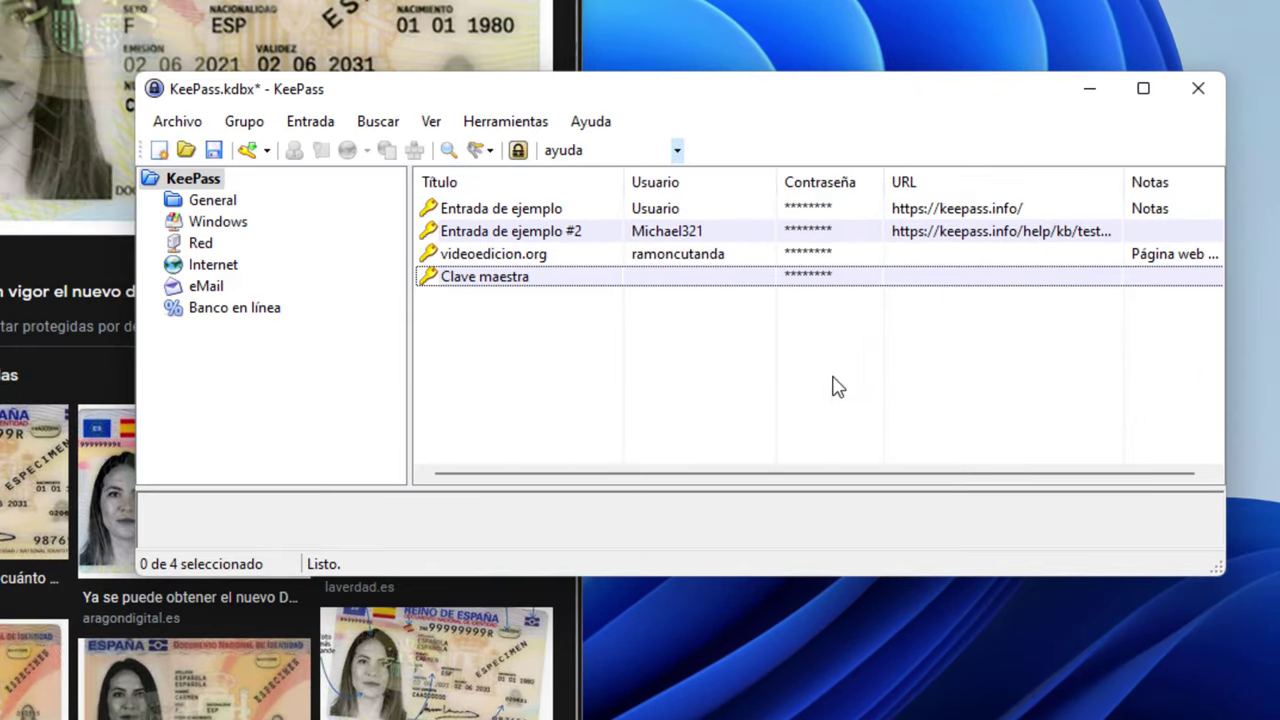
pyautogui.rightClick(876, 404)
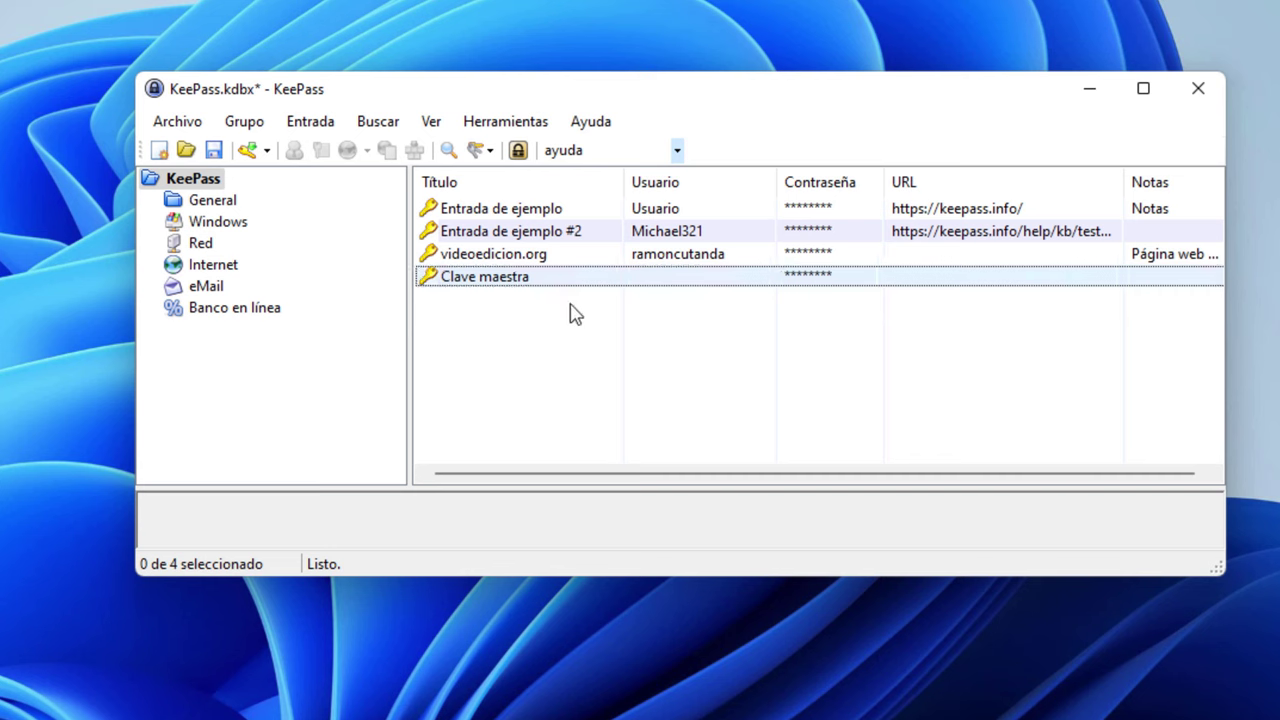
pyautogui.rightClick(566, 320)
# Create a new entry titled 'DNI' with the ID number as its user name
pyautogui.click(689, 484)
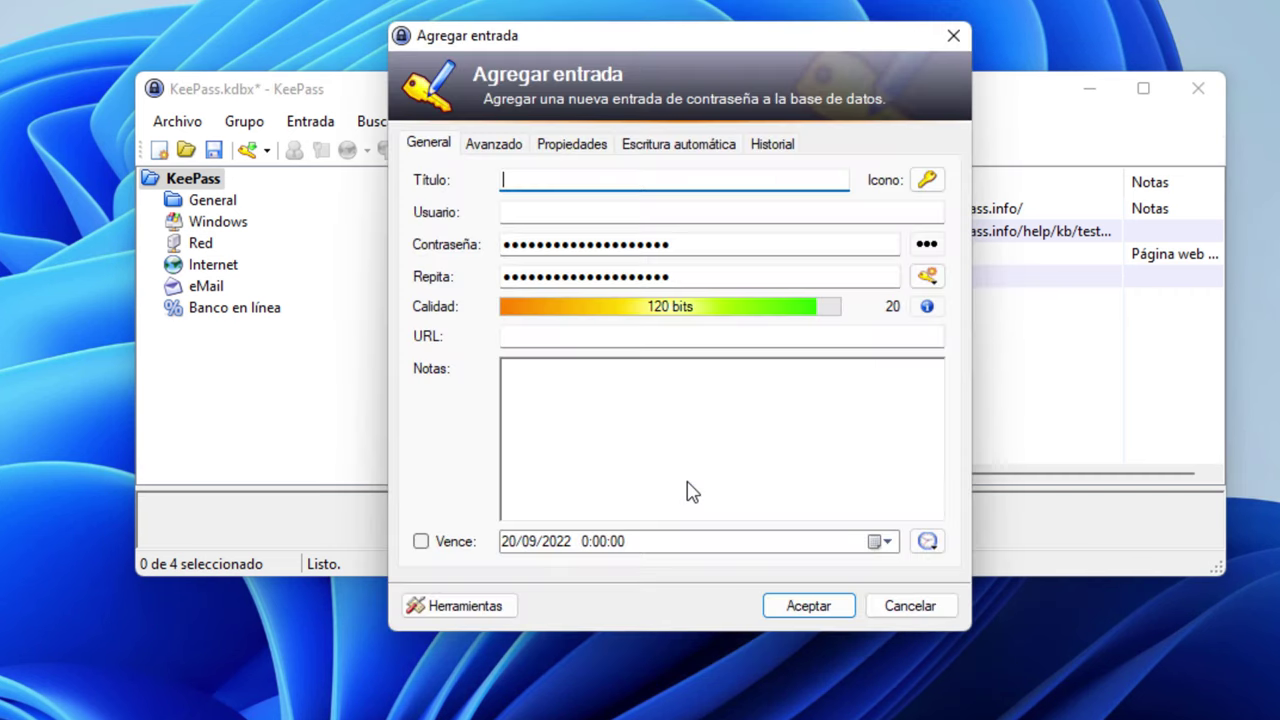
pyautogui.write('DNI')
pyautogui.press('Tab')
pyautogui.press('Tab')
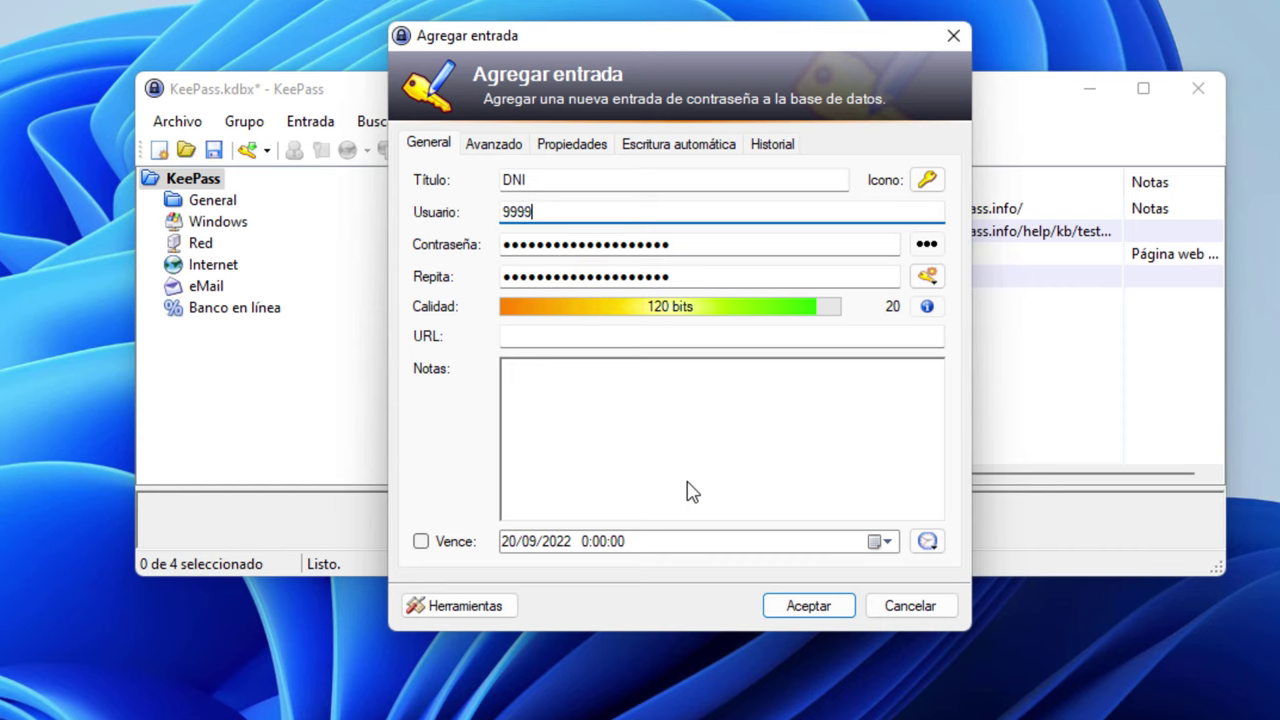
pyautogui.write('99999999Z')
pyautogui.moveTo(632, 213); pyautogui.dragTo(434, 206)
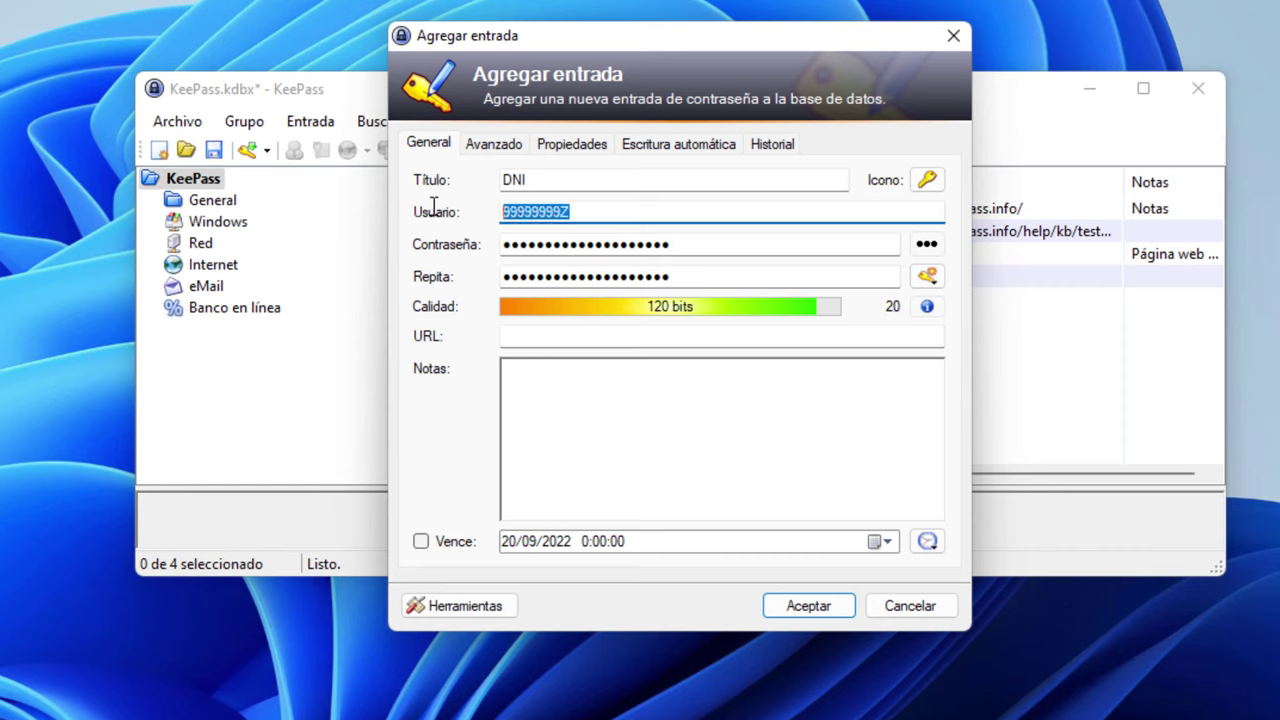
pyautogui.click(719, 247)
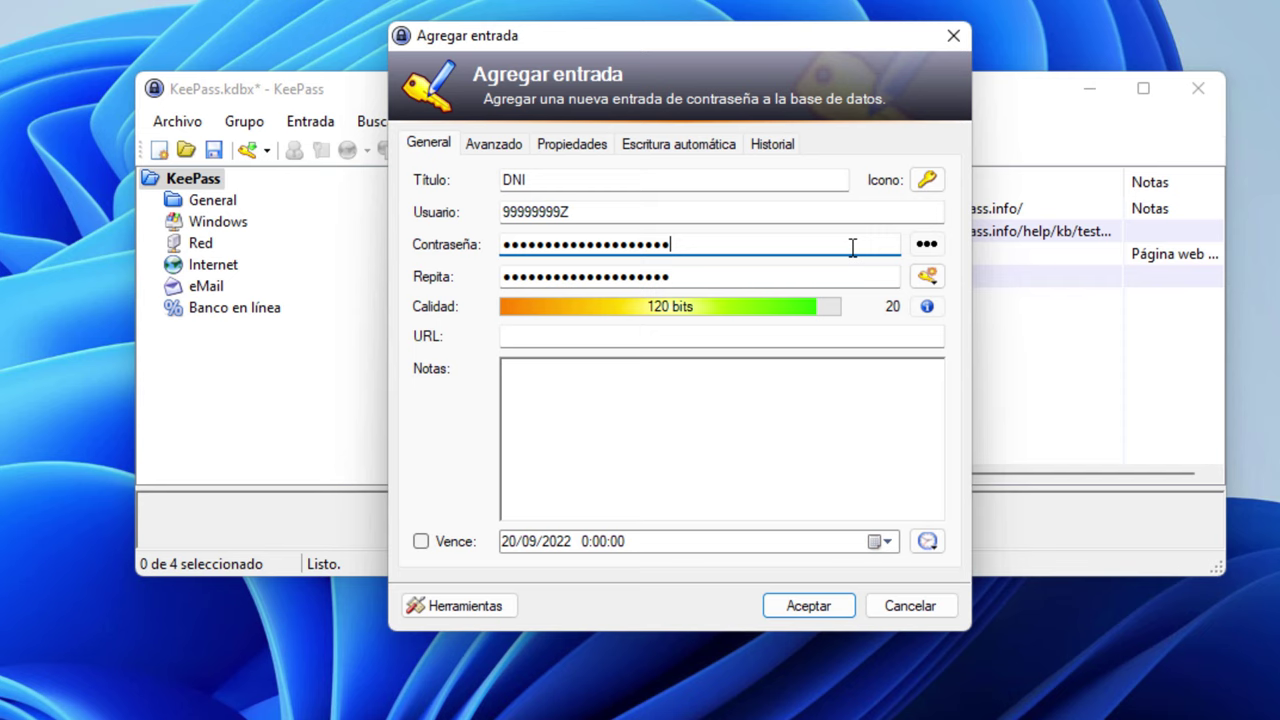
# Replace the generated password with a typed 26-character hint phrase about the DNI
pyautogui.click(925, 246)
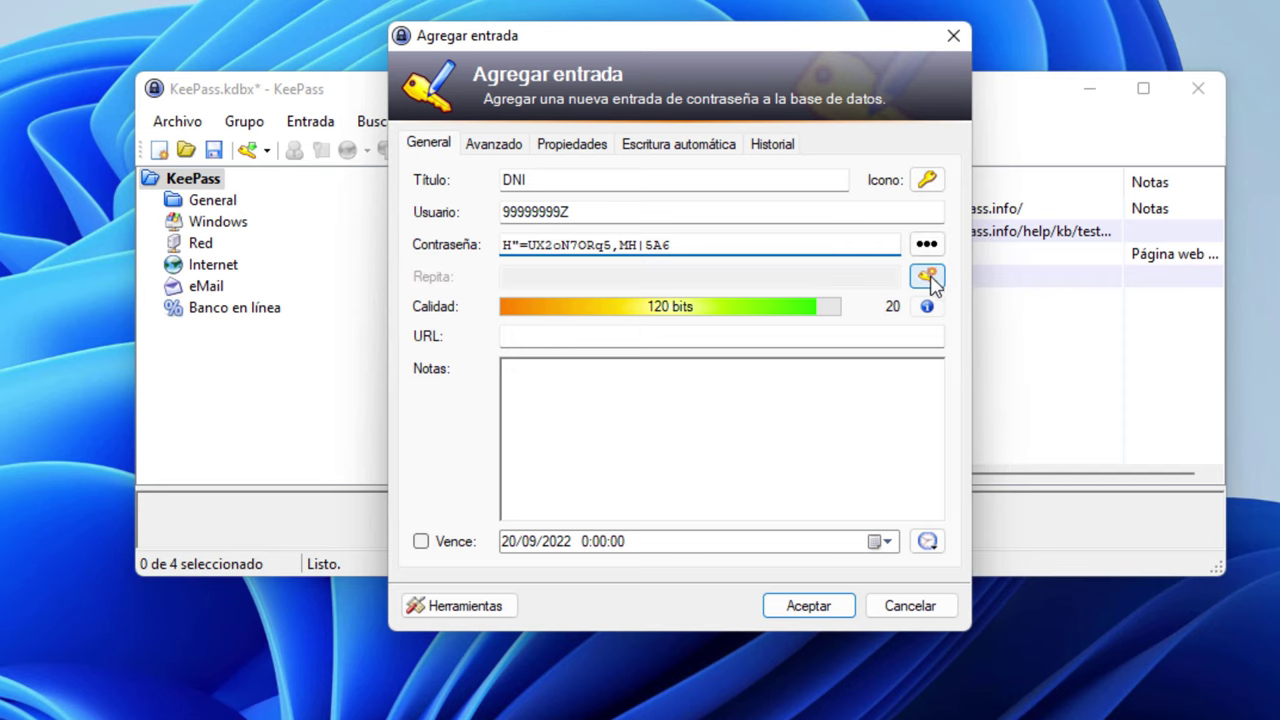
pyautogui.click(927, 276)
pyautogui.click(980, 318)
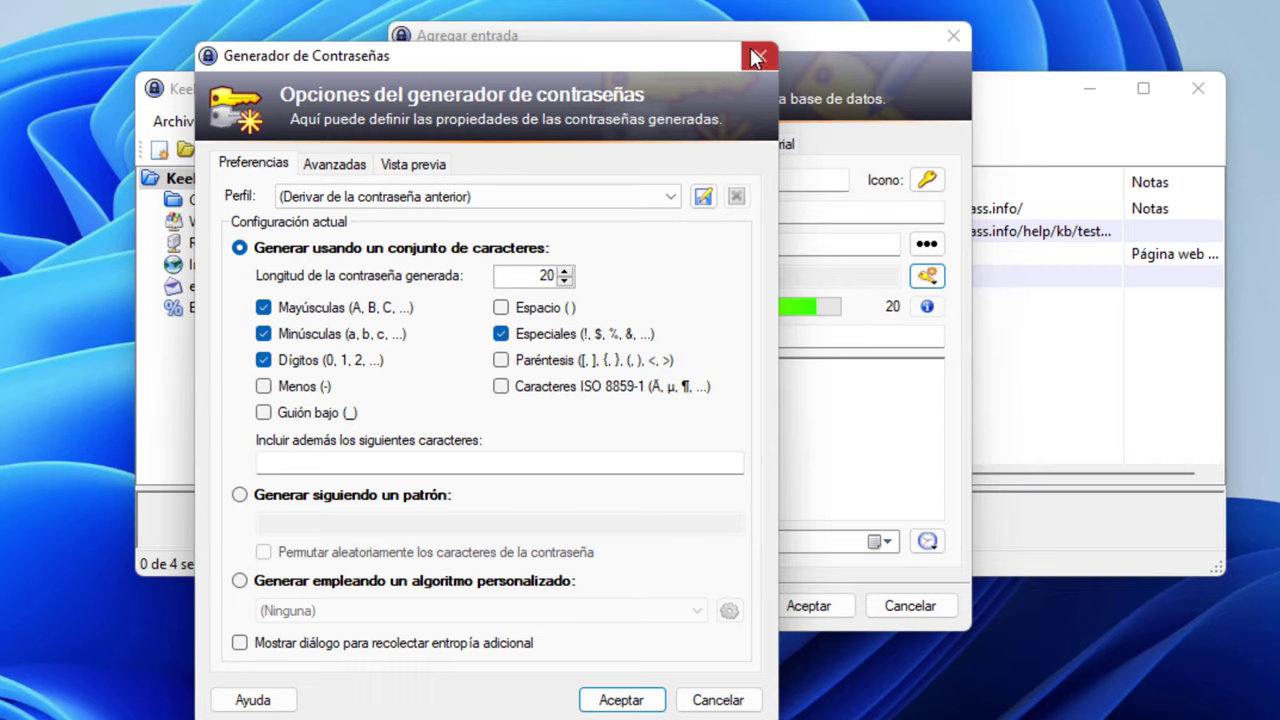
pyautogui.click(757, 51)
pyautogui.moveTo(810, 247); pyautogui.dragTo(257, 226)
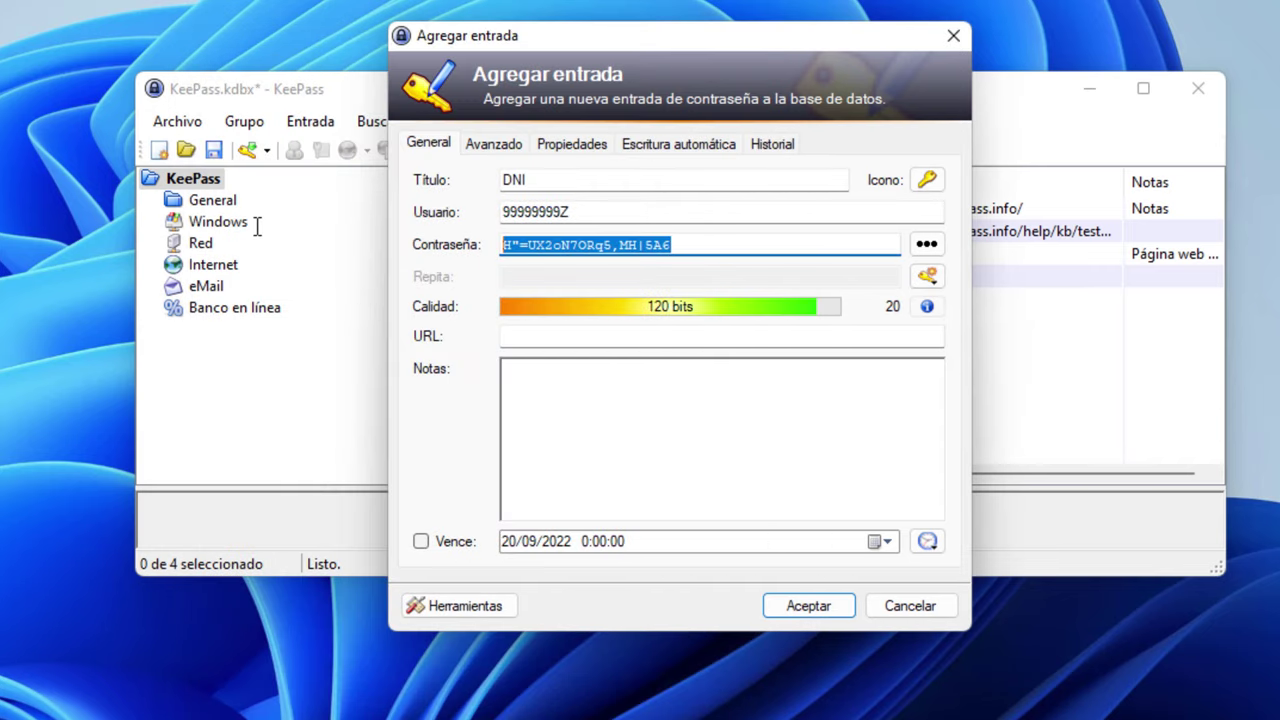
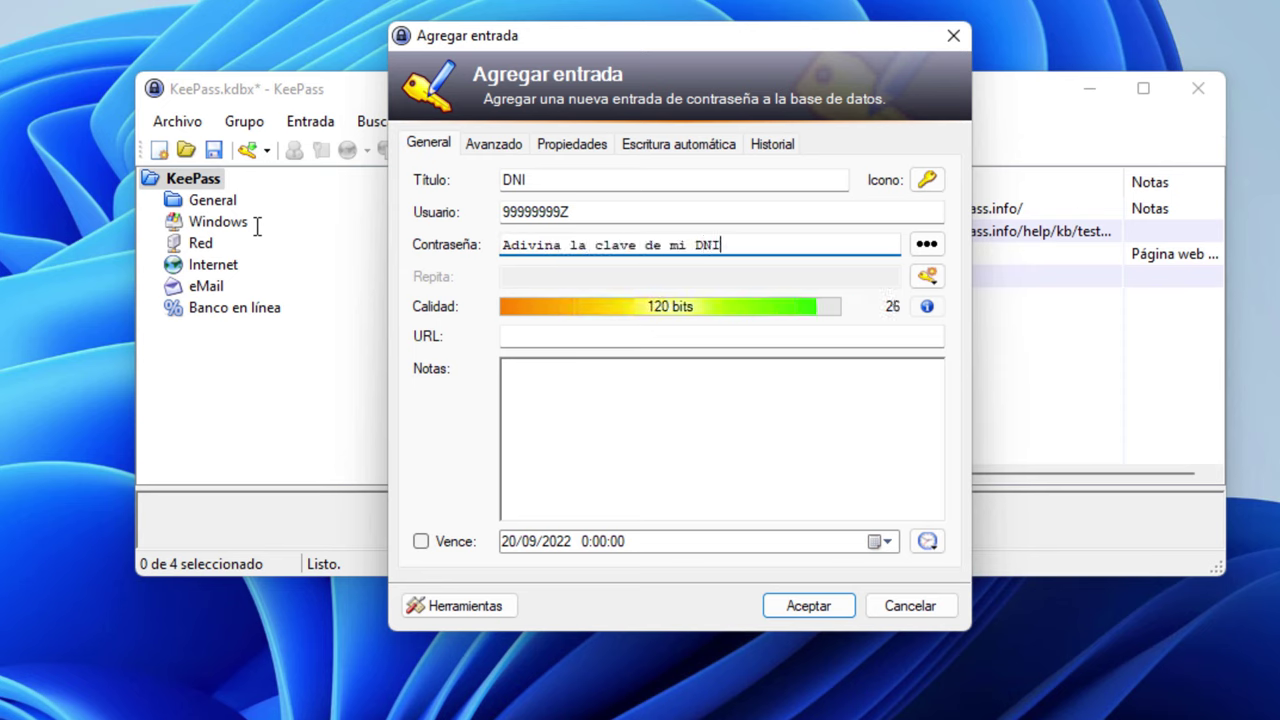
pyautogui.moveTo(778, 242); pyautogui.dragTo(255, 230)
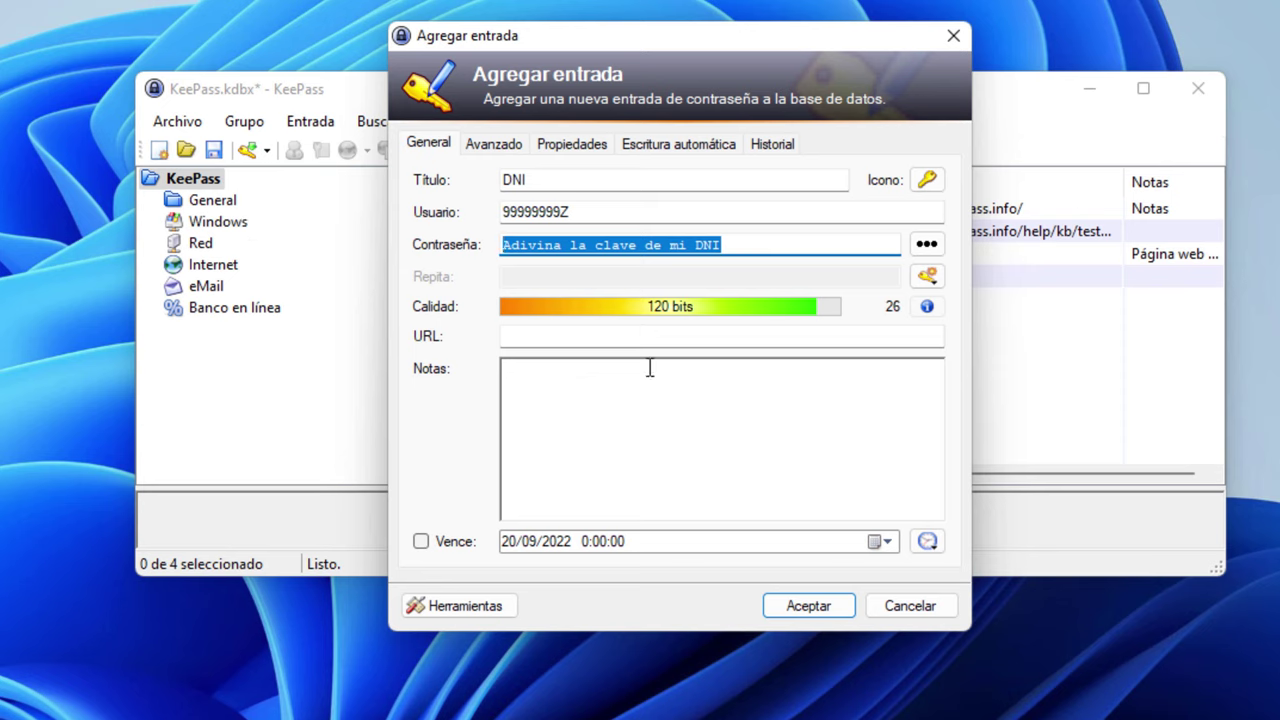
# Attach 16278922033436.jpg to the DNI entry from the ungrouped file list and save the entry
pyautogui.click(493, 145)
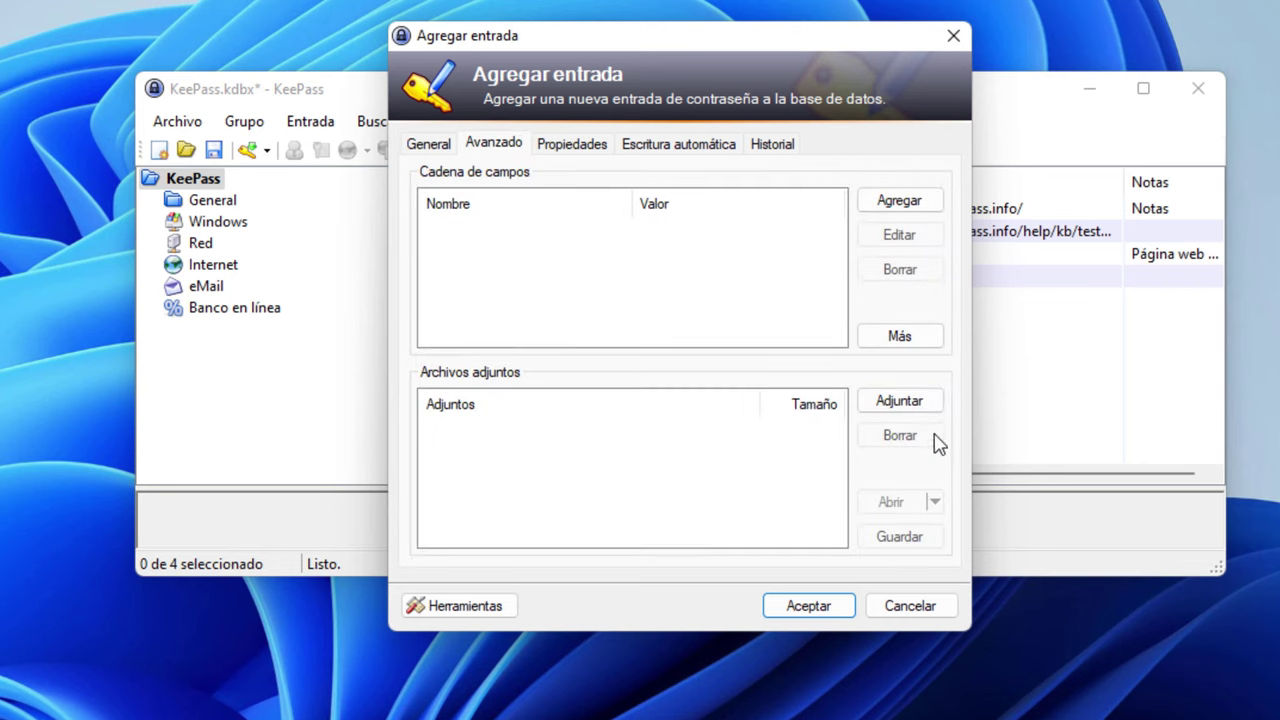
pyautogui.click(916, 410)
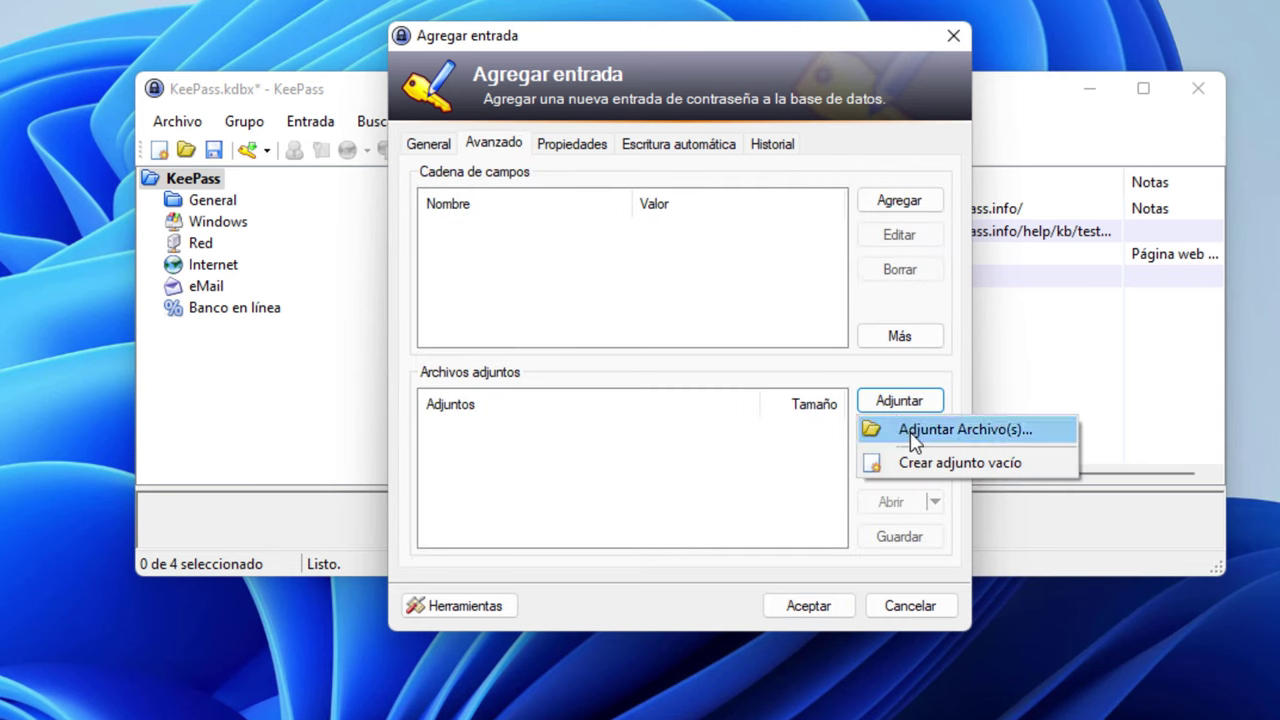
pyautogui.click(910, 430)
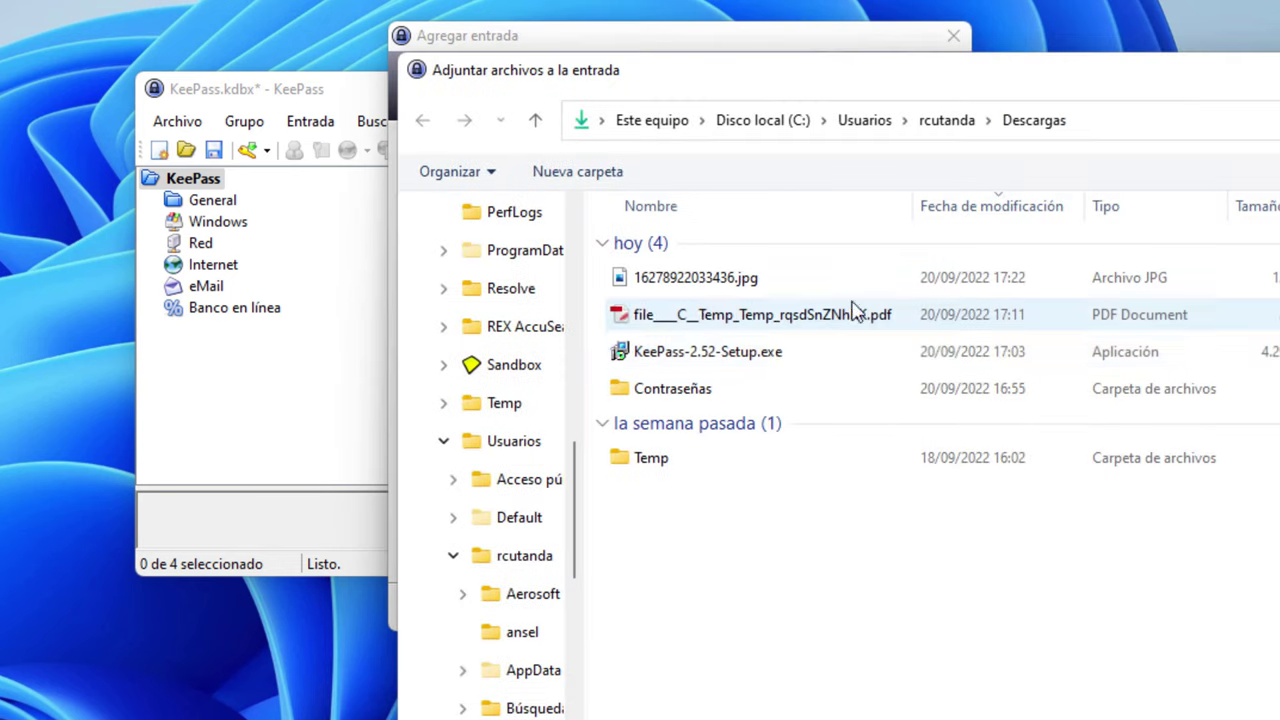
pyautogui.rightClick(688, 535)
pyautogui.moveTo(800, 570)
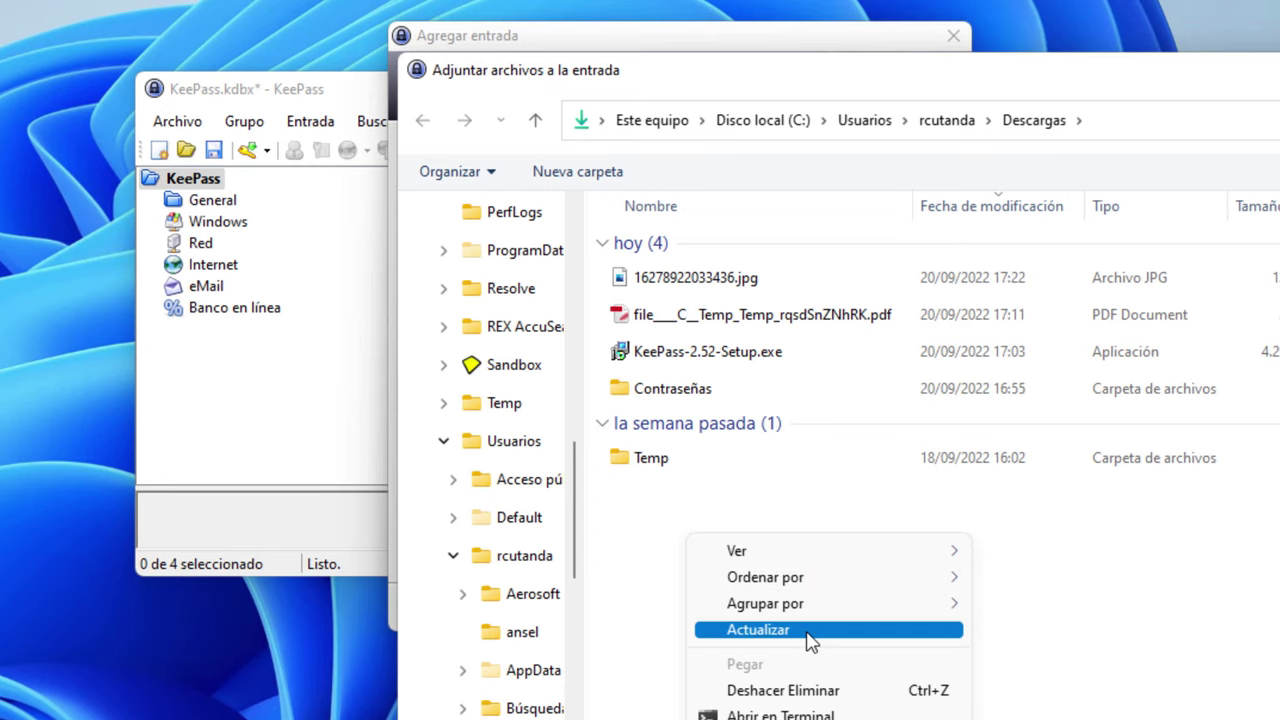
pyautogui.moveTo(811, 610)
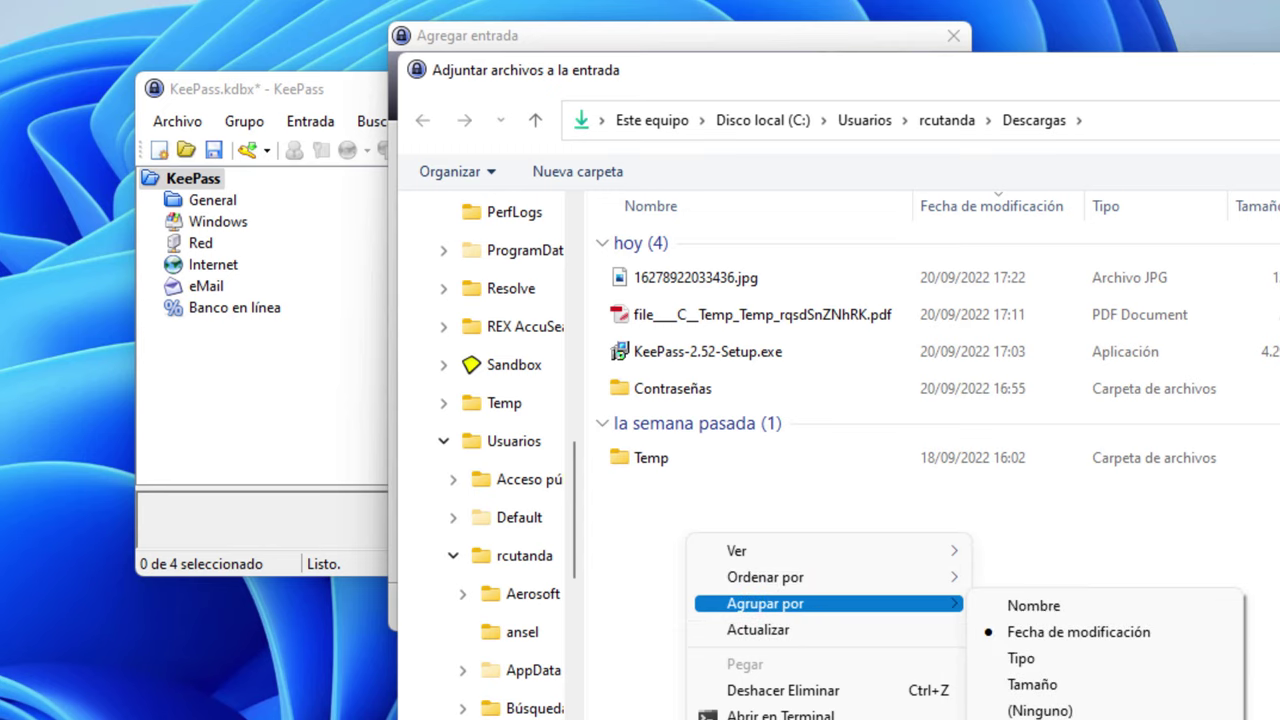
pyautogui.click(1035, 710)
pyautogui.click(690, 250)
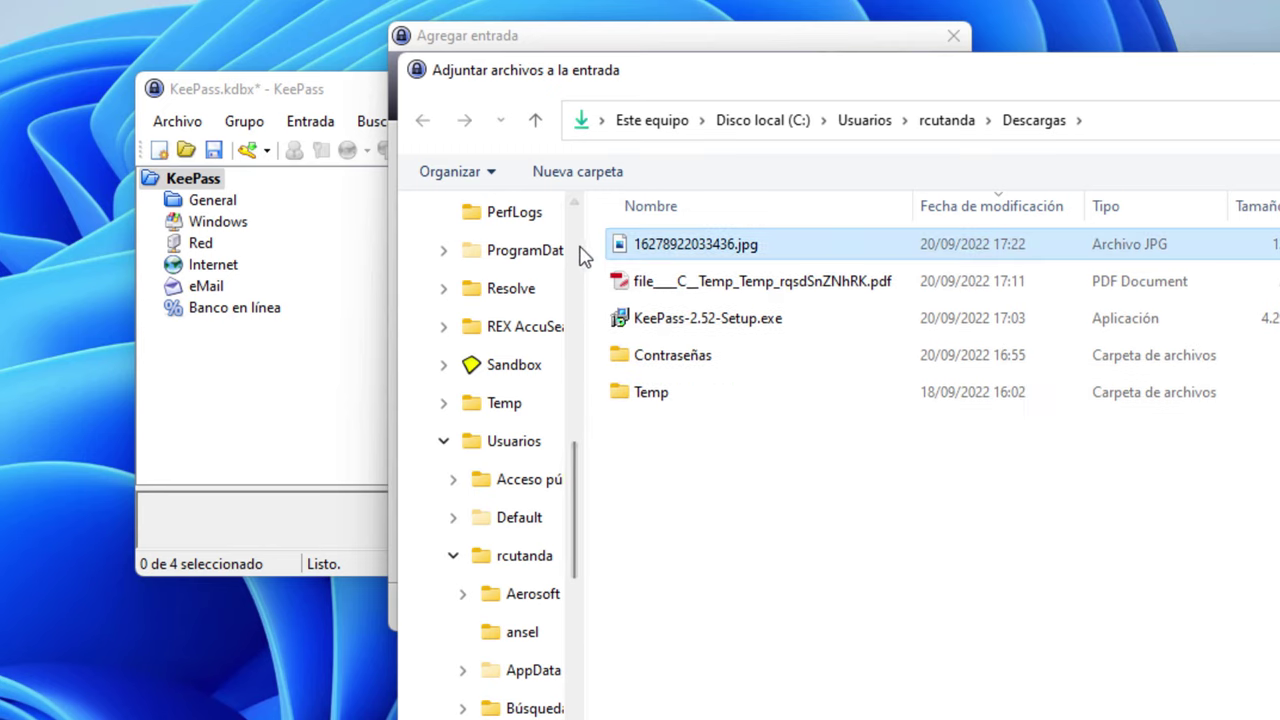
pyautogui.doubleClick(680, 250)
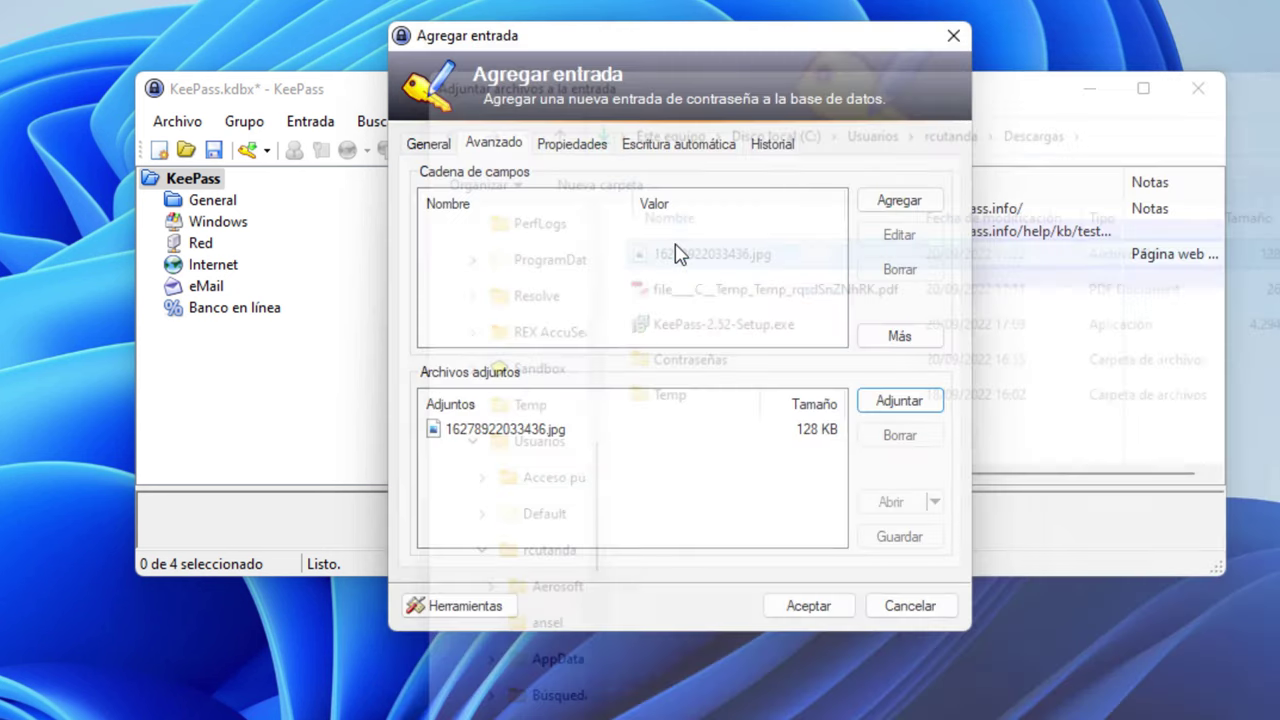
pyautogui.click(818, 612)
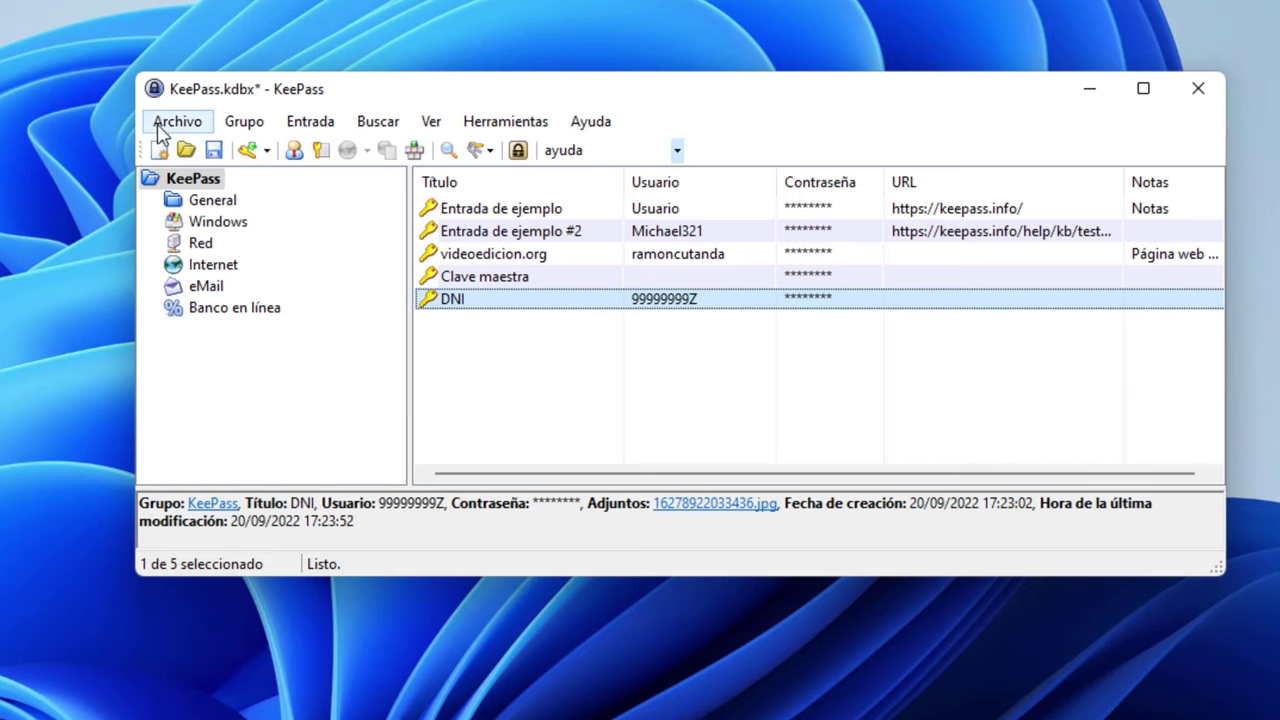
# Save the database, then copy the third passphrase line from the Notepad++ notes
pyautogui.click(214, 151)
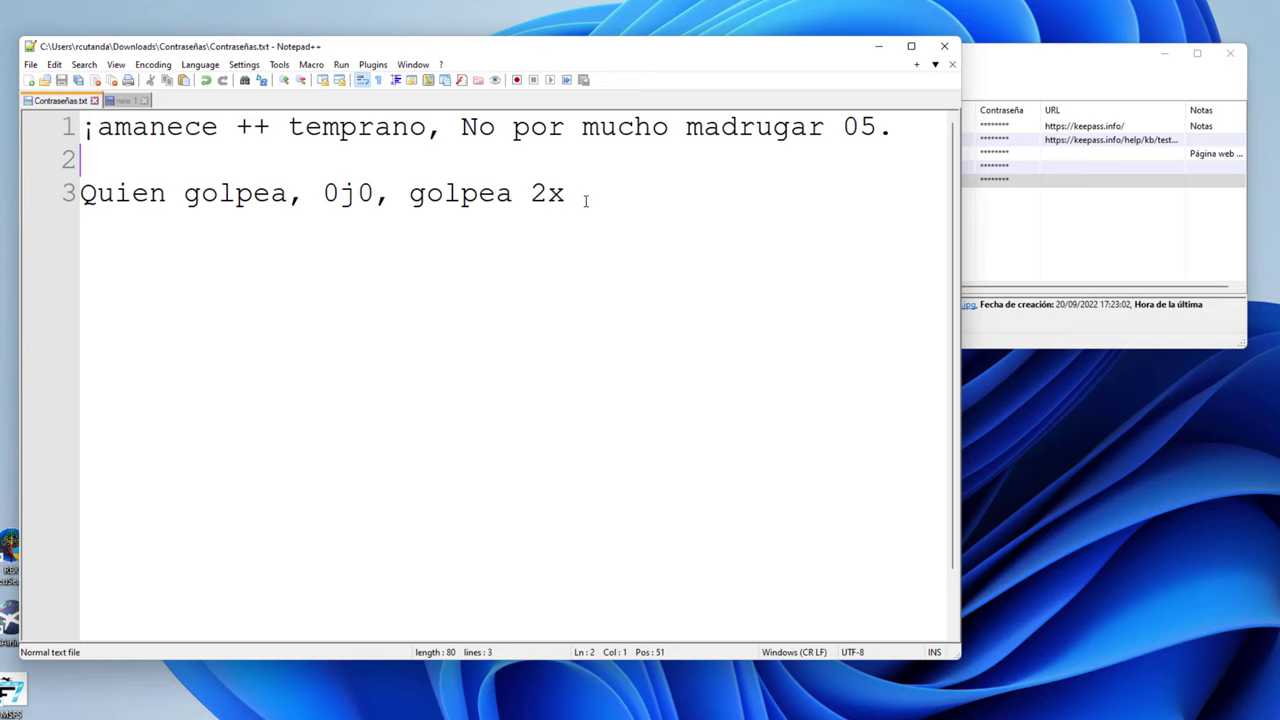
pyautogui.moveTo(585, 201); pyautogui.dragTo(80, 193)
pyautogui.rightClick(274, 193)
pyautogui.click(330, 214)
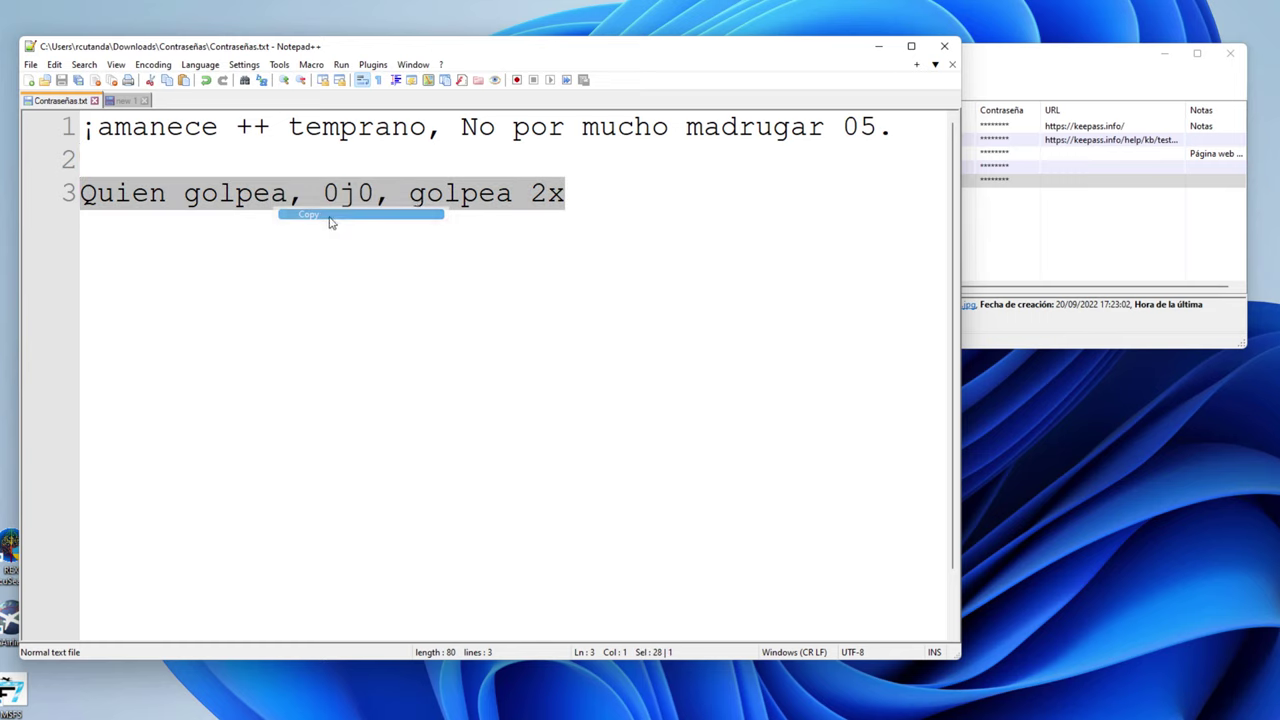
pyautogui.click(878, 54)
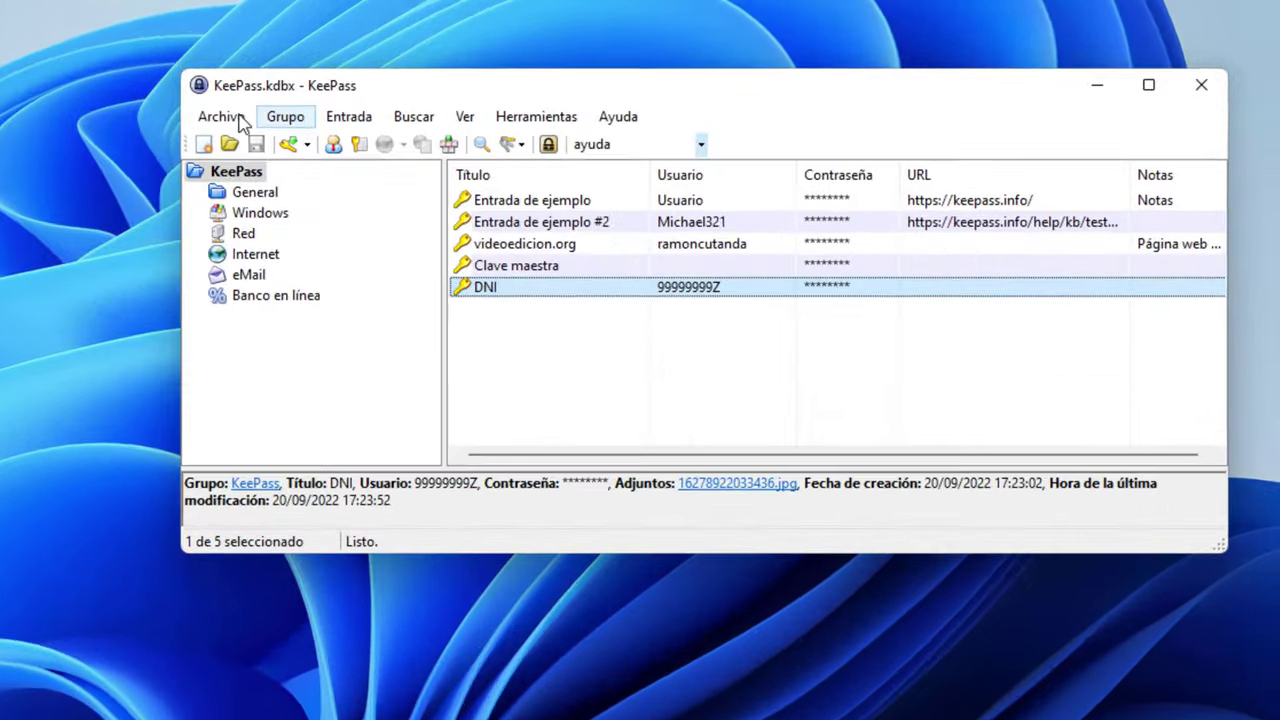
pyautogui.click(613, 78)
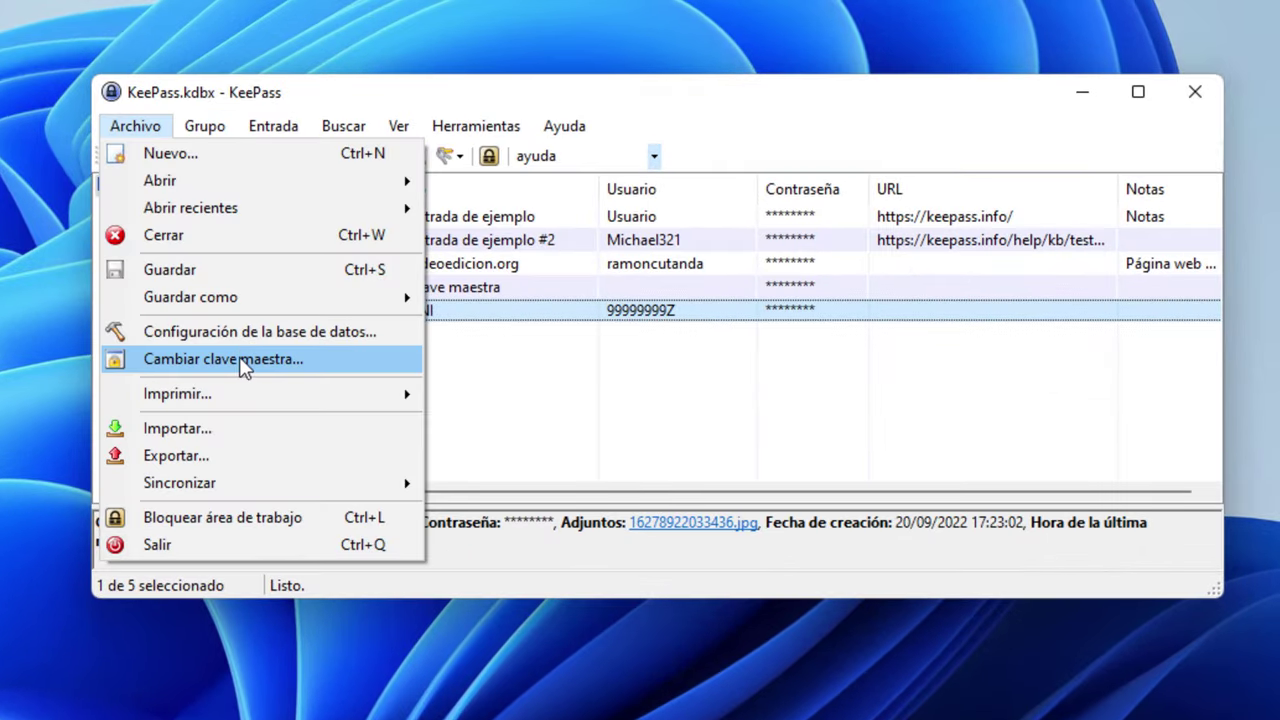
# Set the copied passphrase as the new master key, save the database, and skip the emergency sheet
pyautogui.click(240, 362)
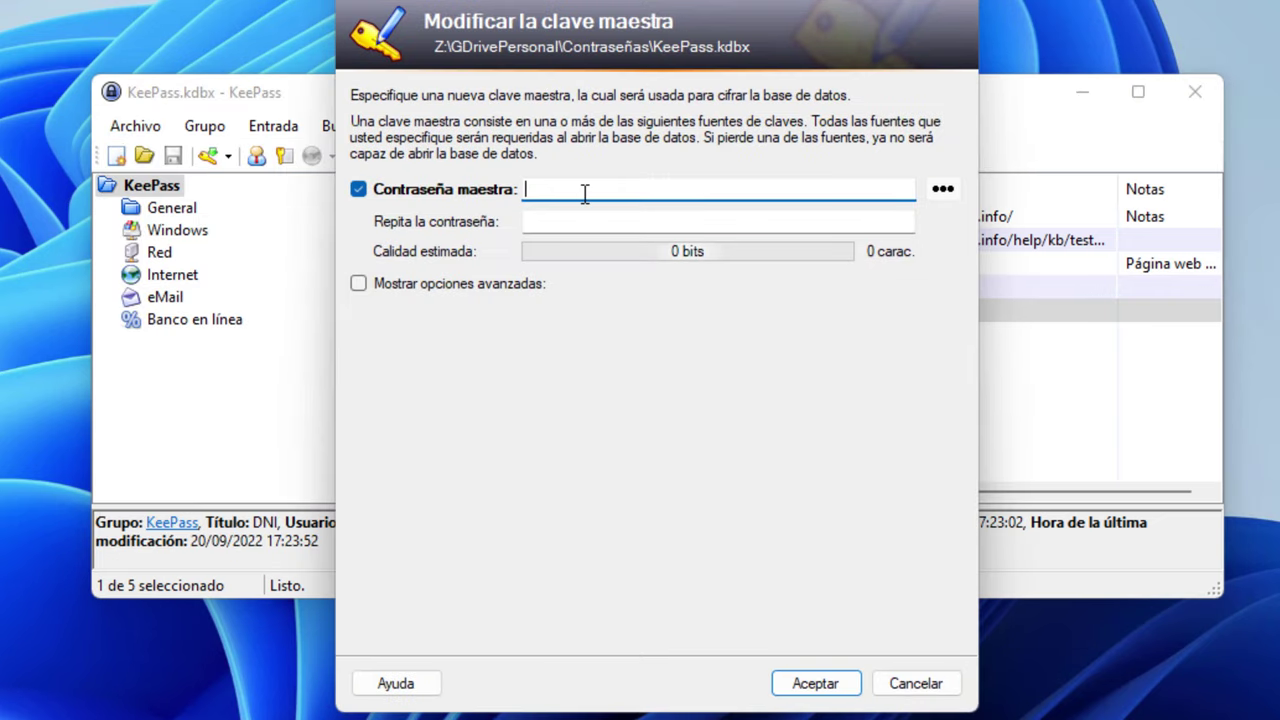
pyautogui.hotkey('ctrl', 'v')
pyautogui.click(706, 221)
pyautogui.hotkey('ctrl', 'v')
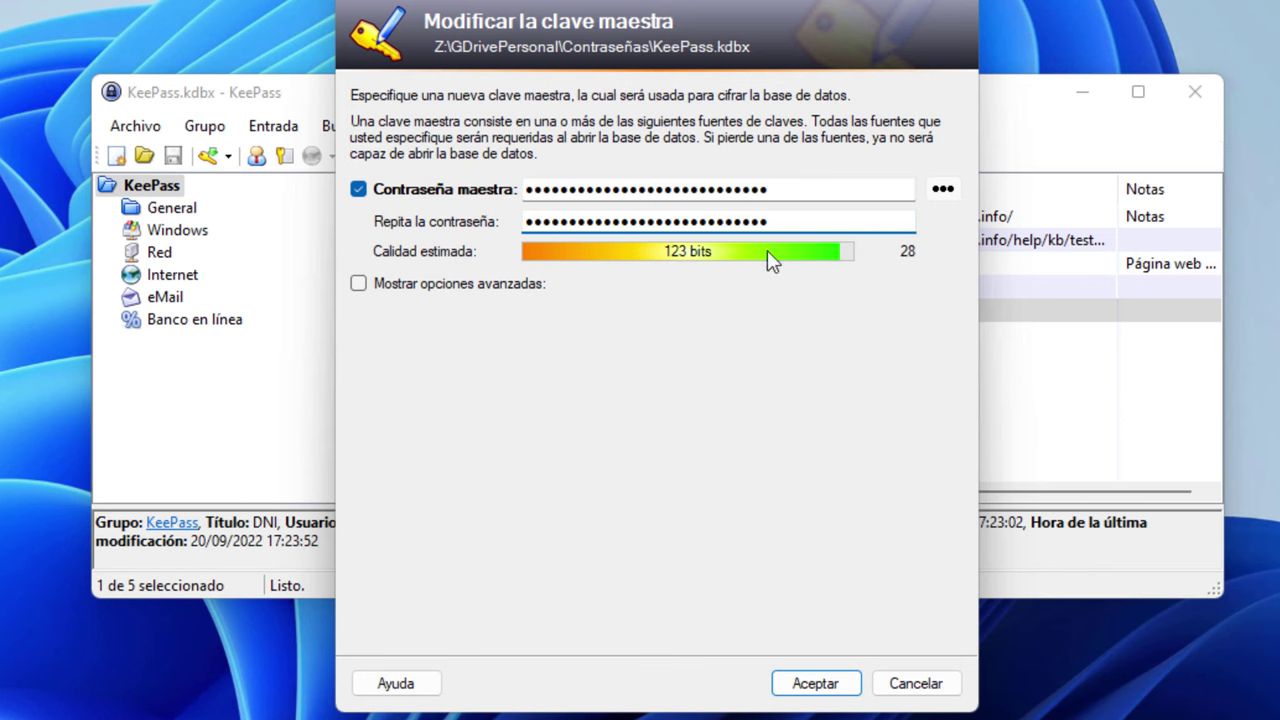
pyautogui.click(816, 684)
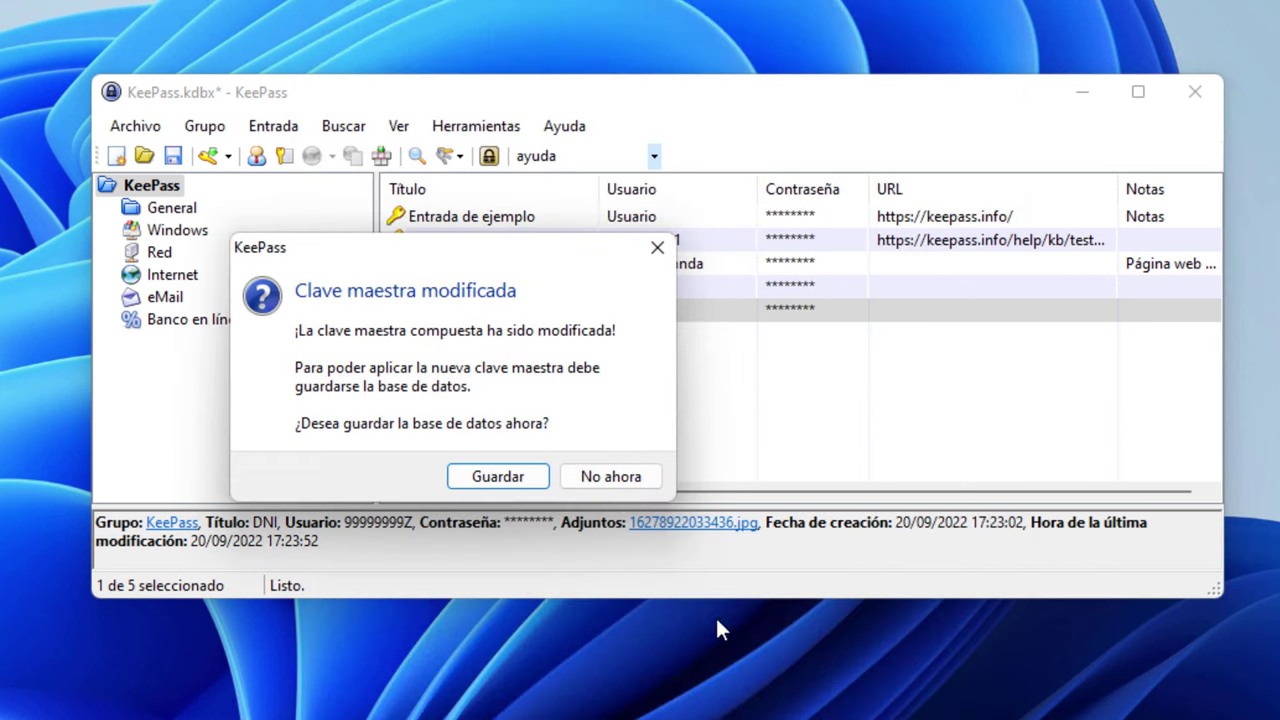
pyautogui.click(493, 477)
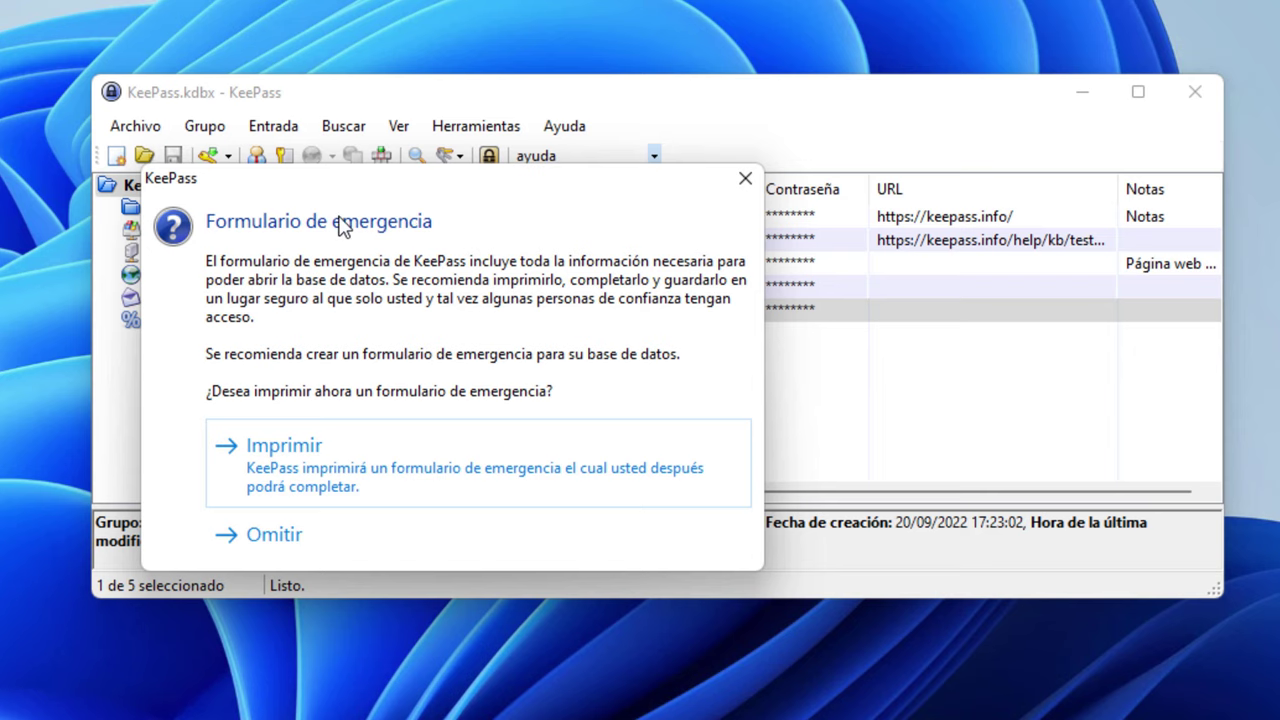
pyautogui.click(285, 556)
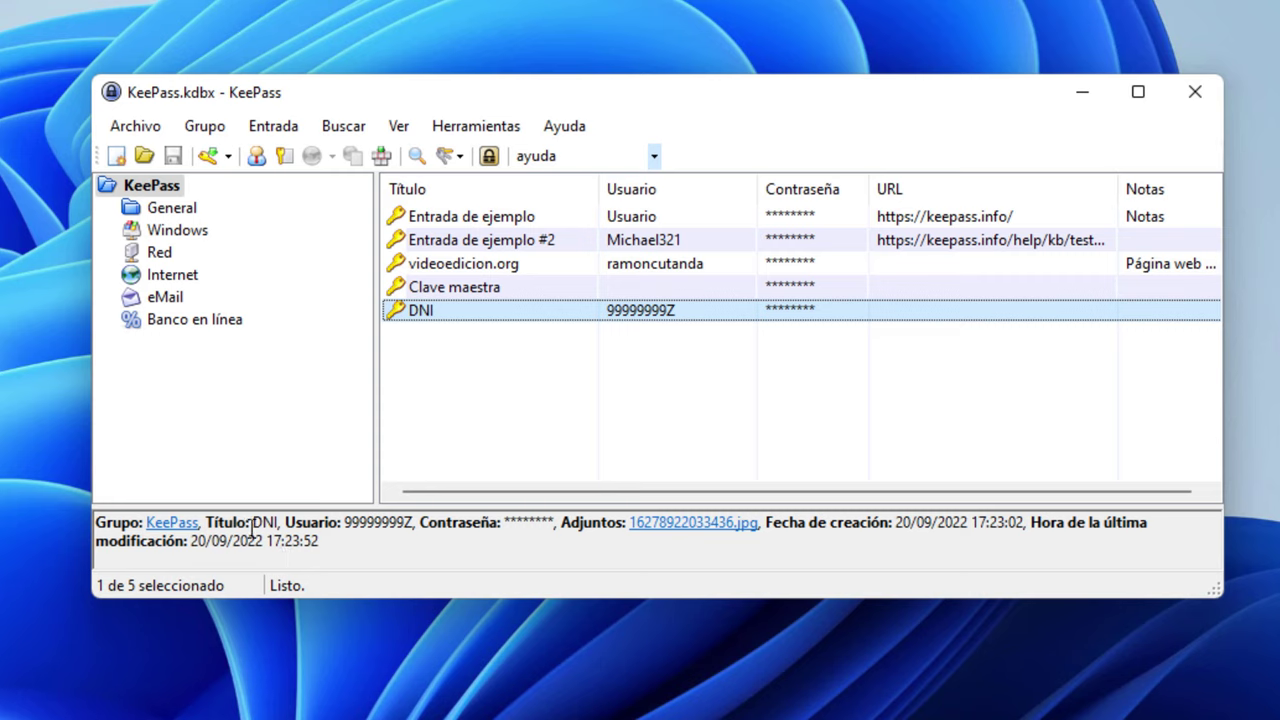
# In Firefox's Downloads - KeePass tab, go to the Plugins / Ext. page listing plugins like KeeForm
pyautogui.click(250, 450)
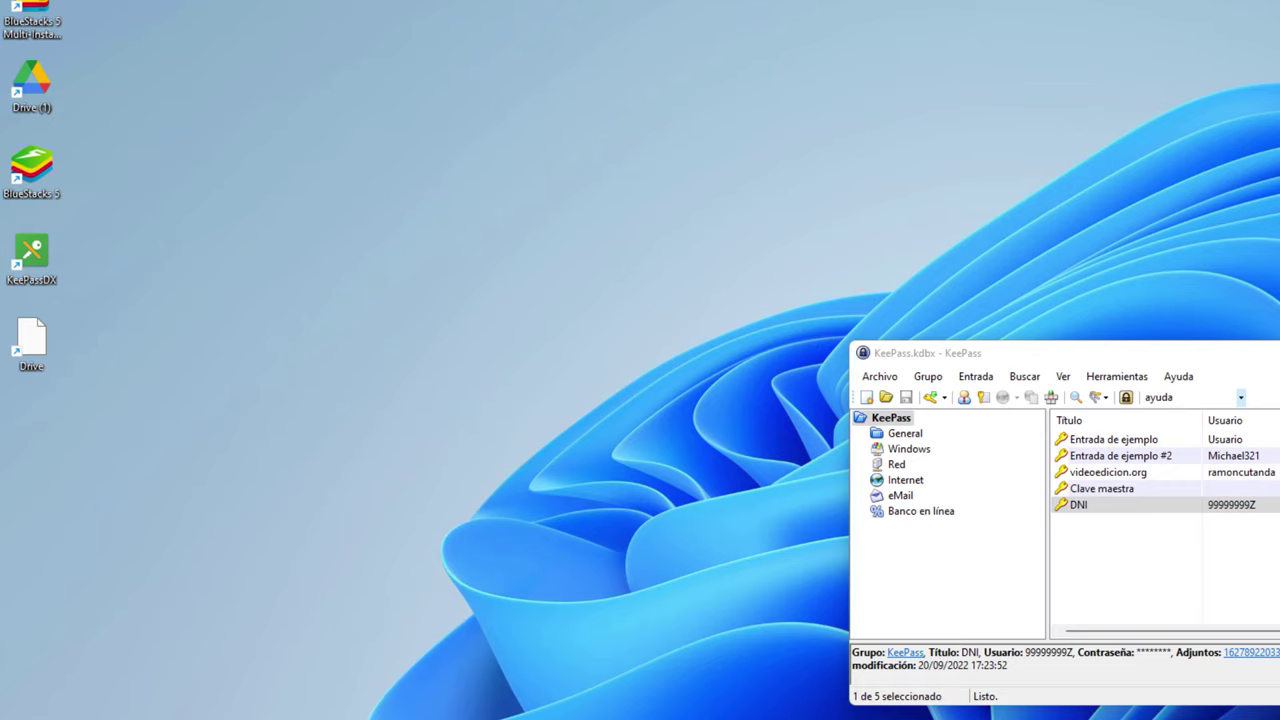
pyautogui.hotkey('alt', 'Tab')
pyautogui.click(72, 8)
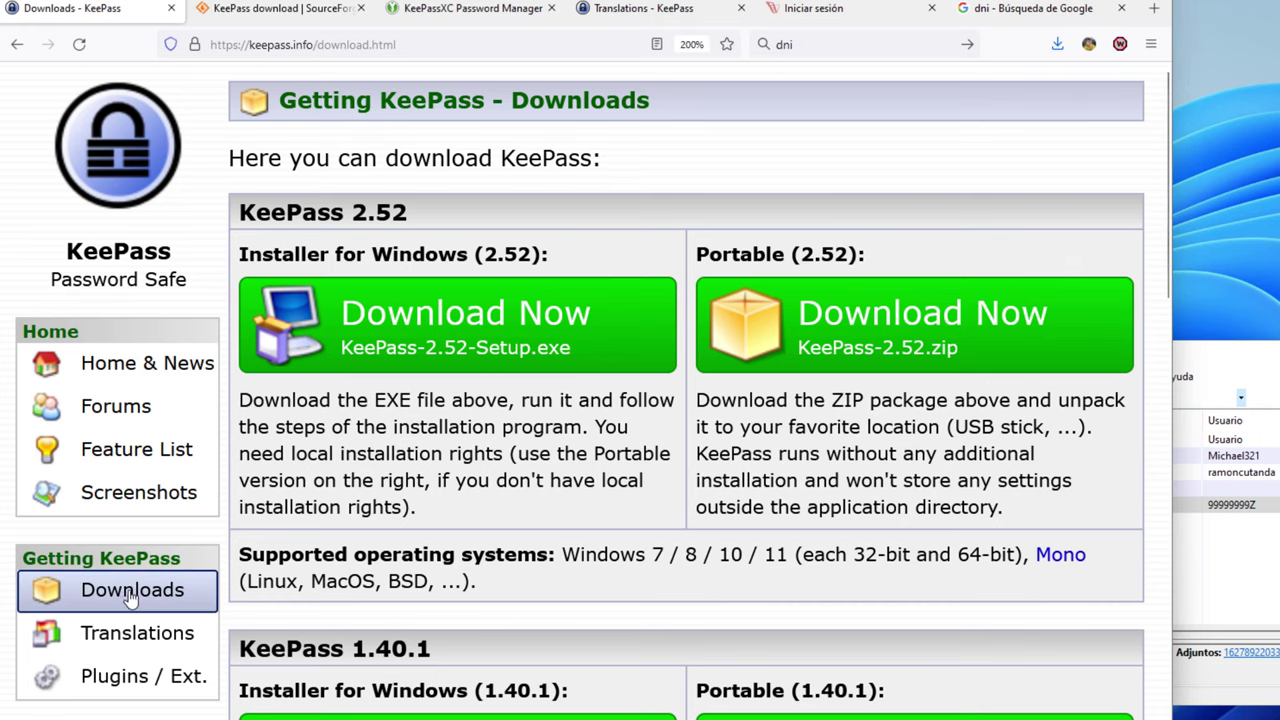
pyautogui.click(120, 680)
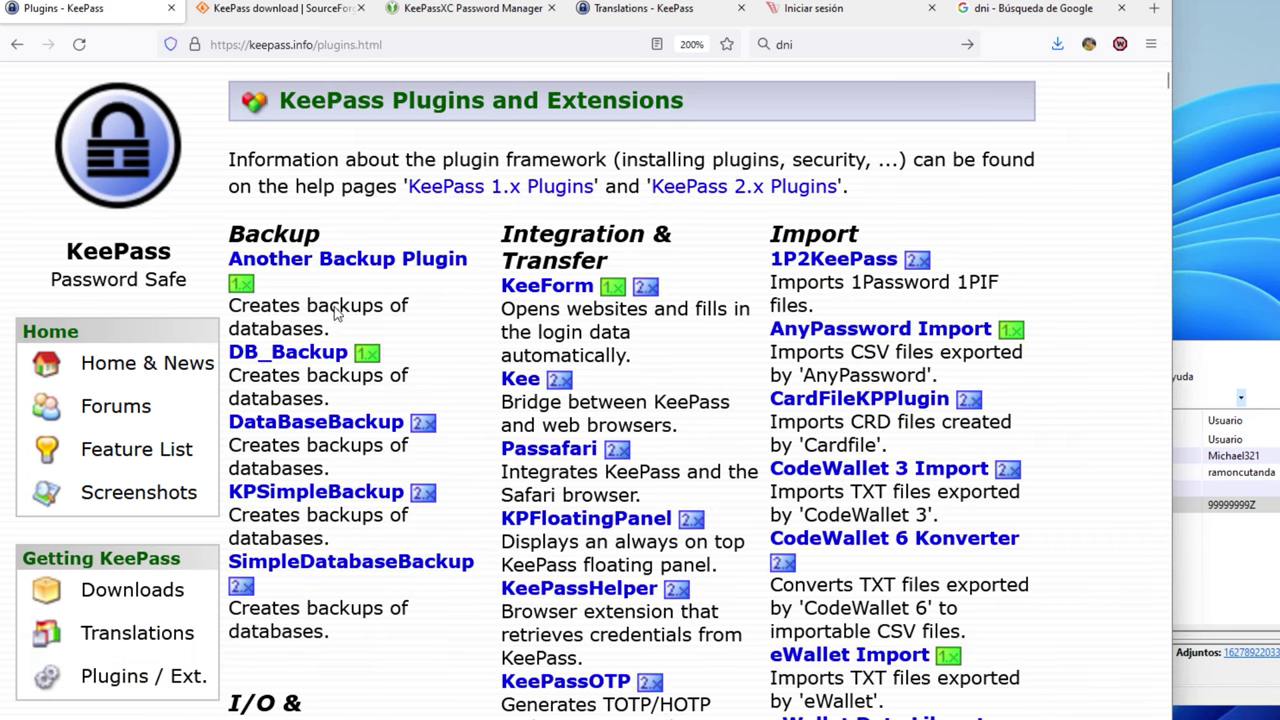
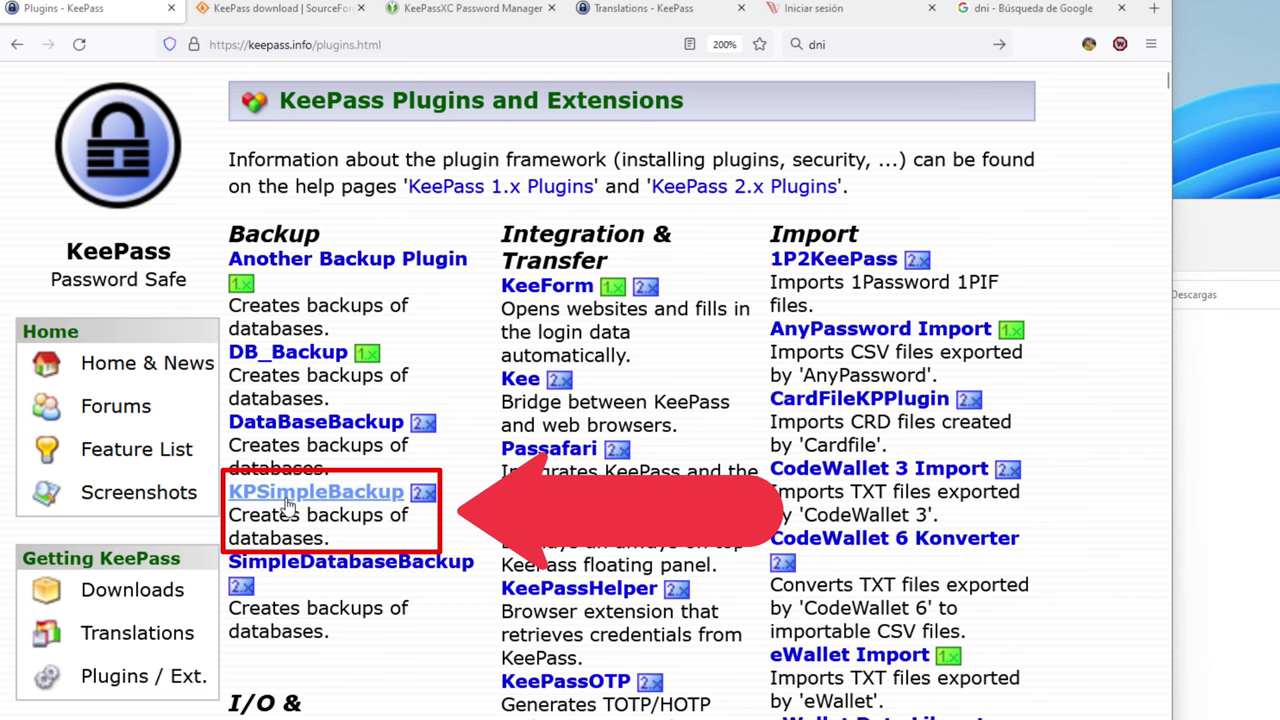
# Follow KPSimpleBackup's link from keepass.info to its GitHub releases and get KPSimpleBackup-v1.4.0.zip
pyautogui.click(288, 494)
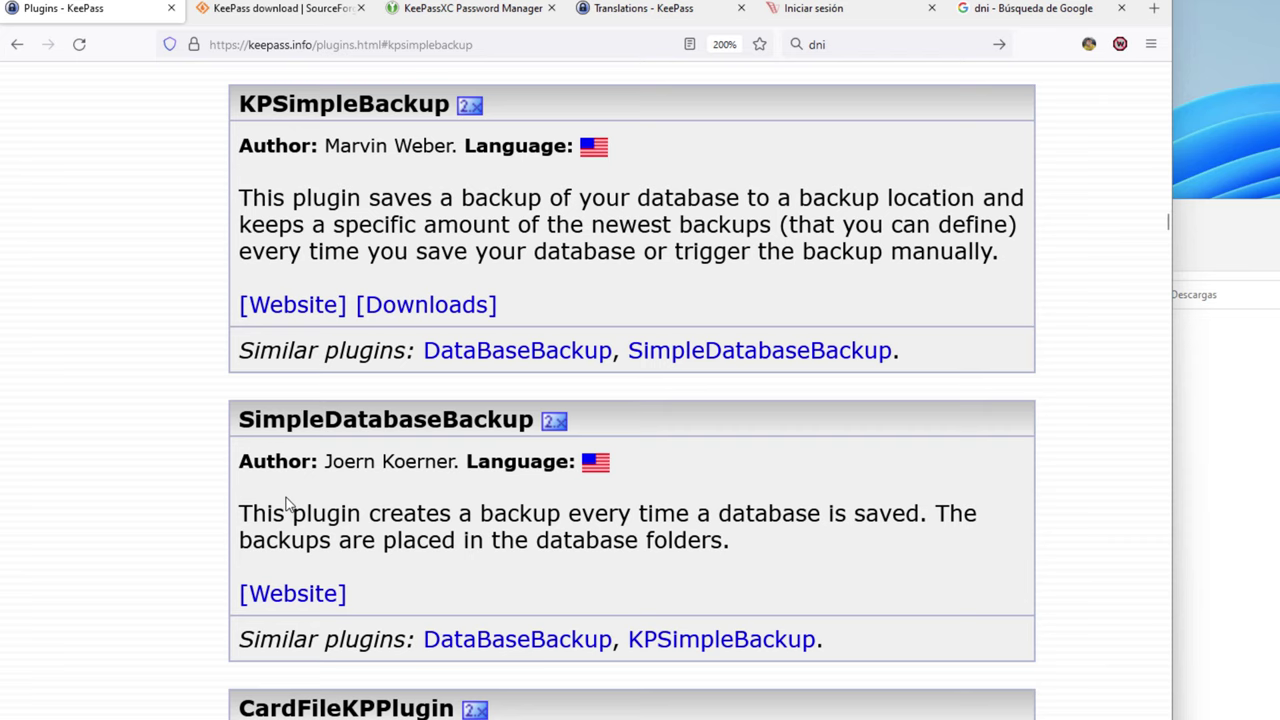
pyautogui.moveTo(240, 110); pyautogui.dragTo(450, 108)
pyautogui.click(286, 412)
pyautogui.click(413, 311)
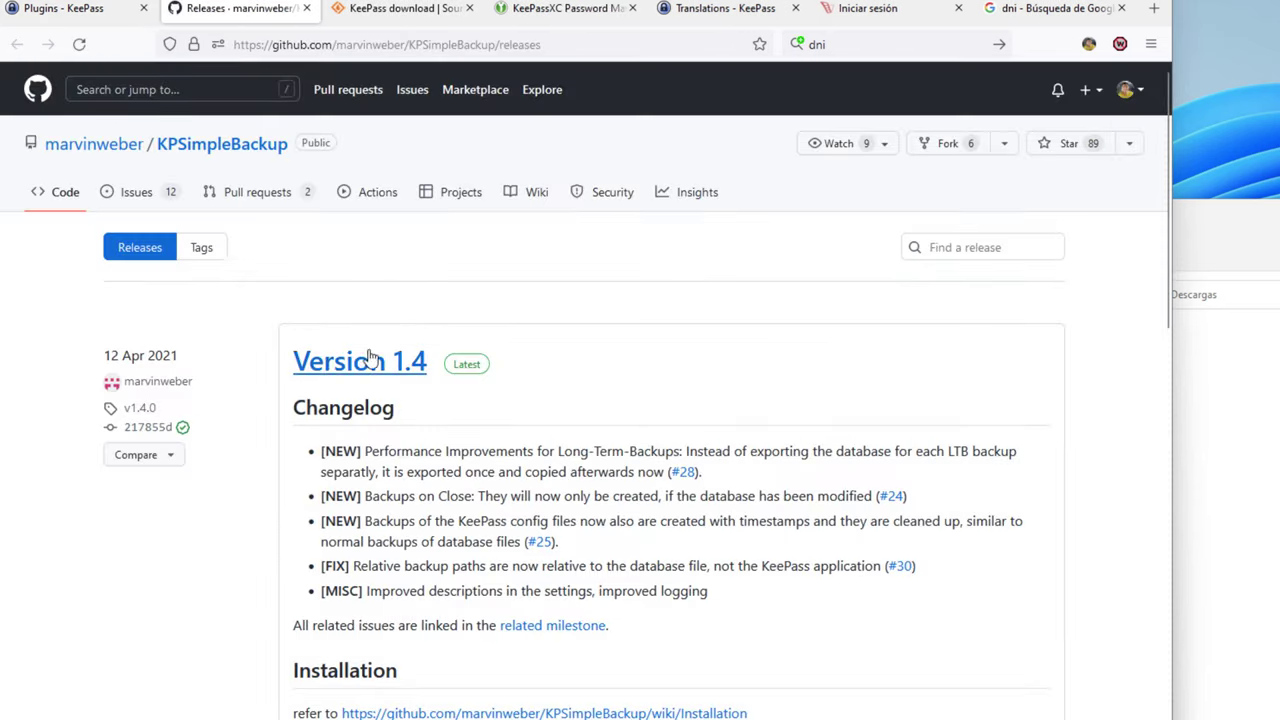
pyautogui.moveTo(185, 356); pyautogui.dragTo(81, 358)
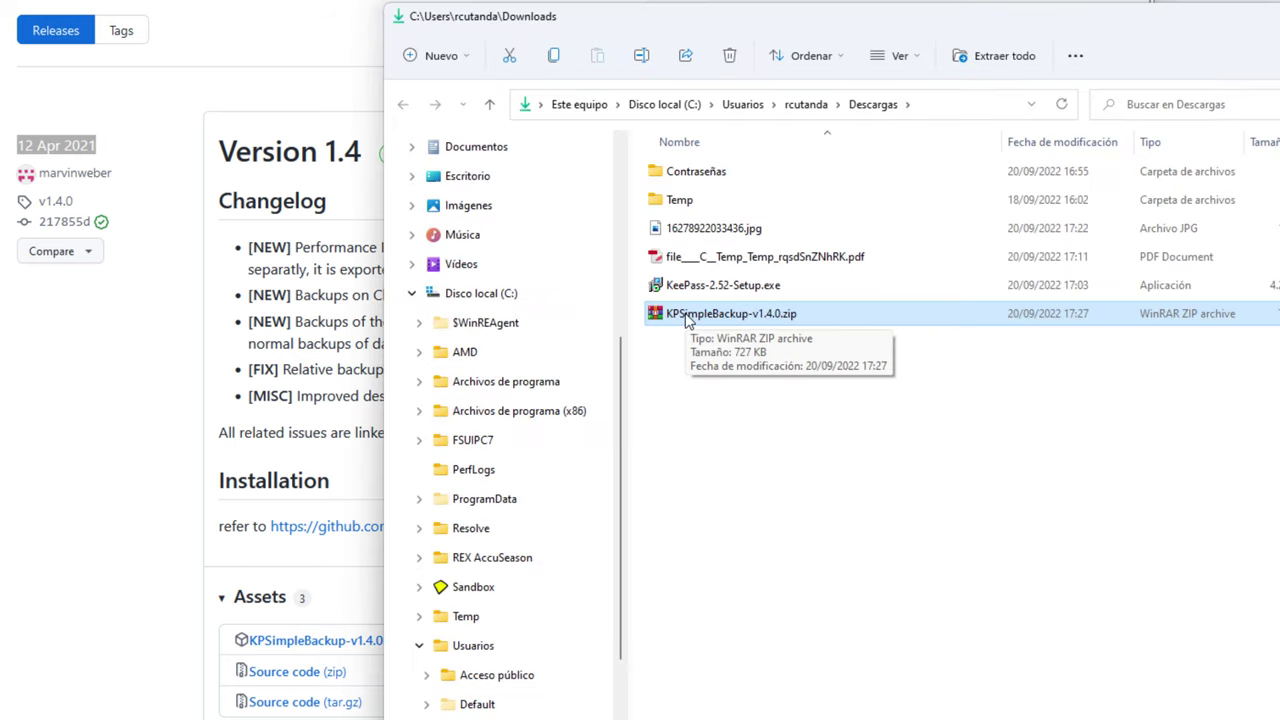
# Cut KPSimpleBackup-v1.4.0.zip from Downloads and browse to the KeePass Password Safe 2 folder
pyautogui.rightClick(687, 317)
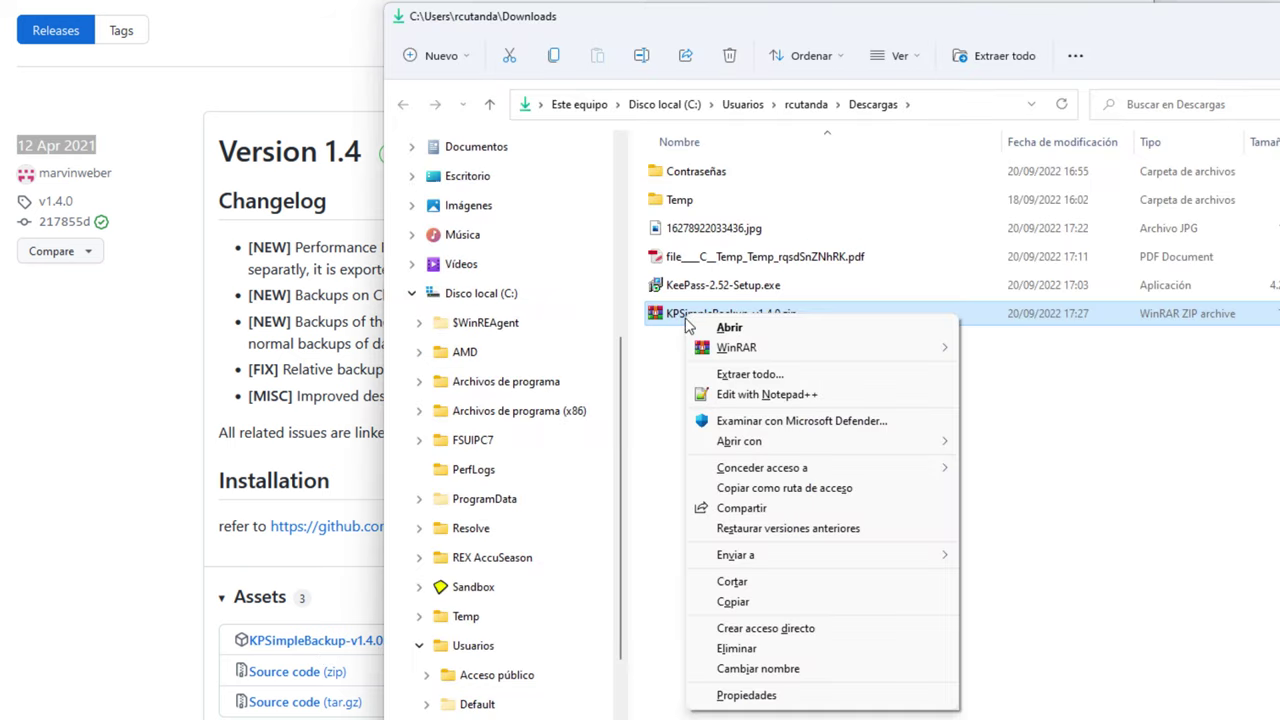
pyautogui.click(764, 586)
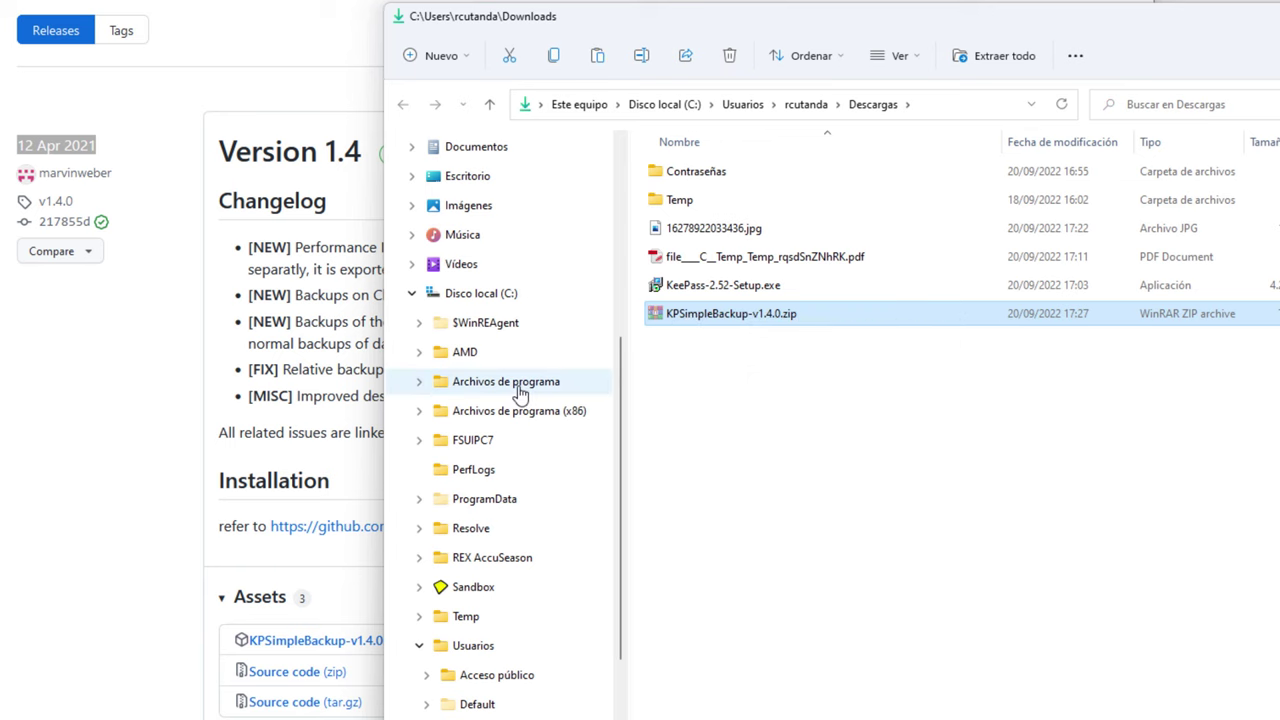
pyautogui.click(481, 295)
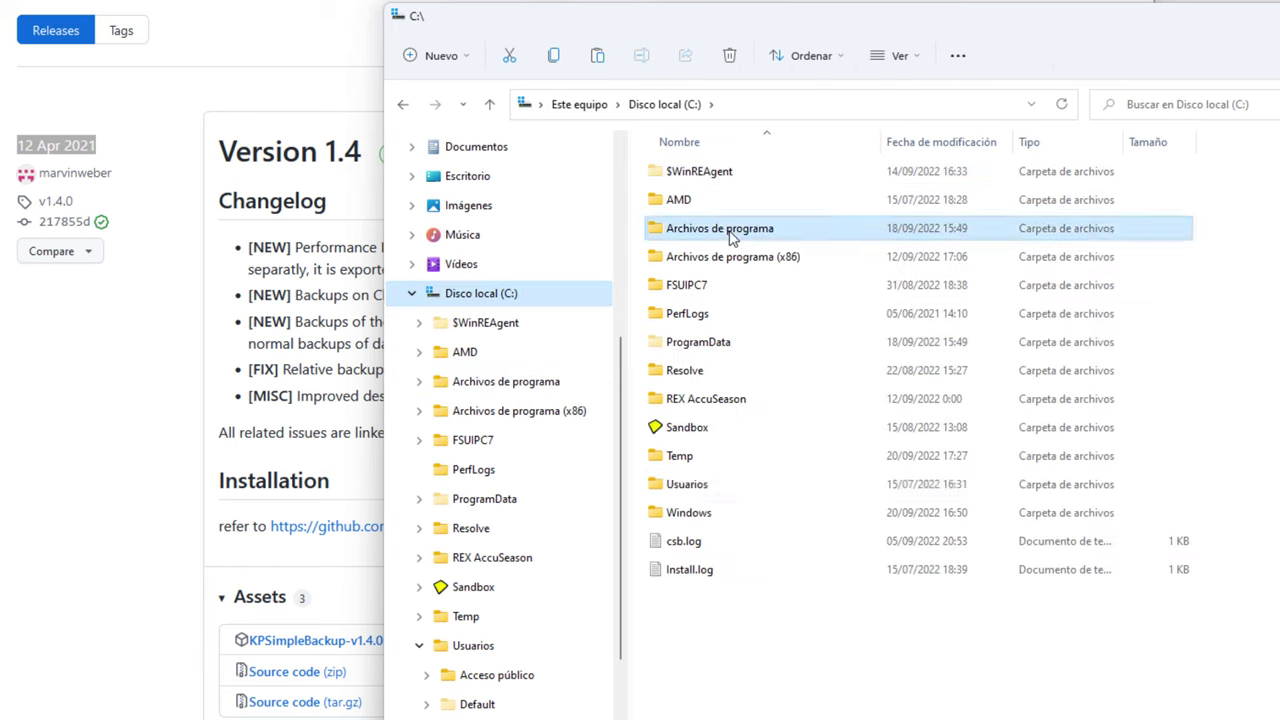
pyautogui.doubleClick(730, 232)
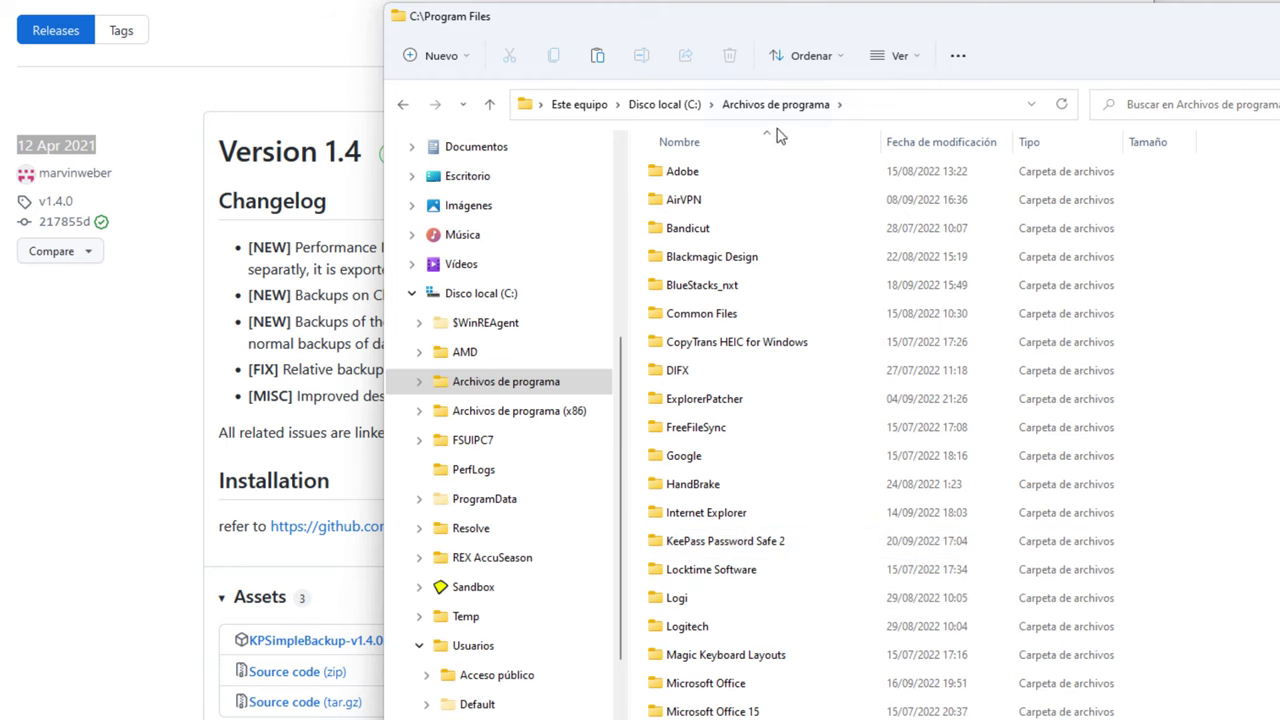
pyautogui.doubleClick(675, 542)
# Paste the zip into the Plugins folder, granting administrator permission
pyautogui.click(765, 178)
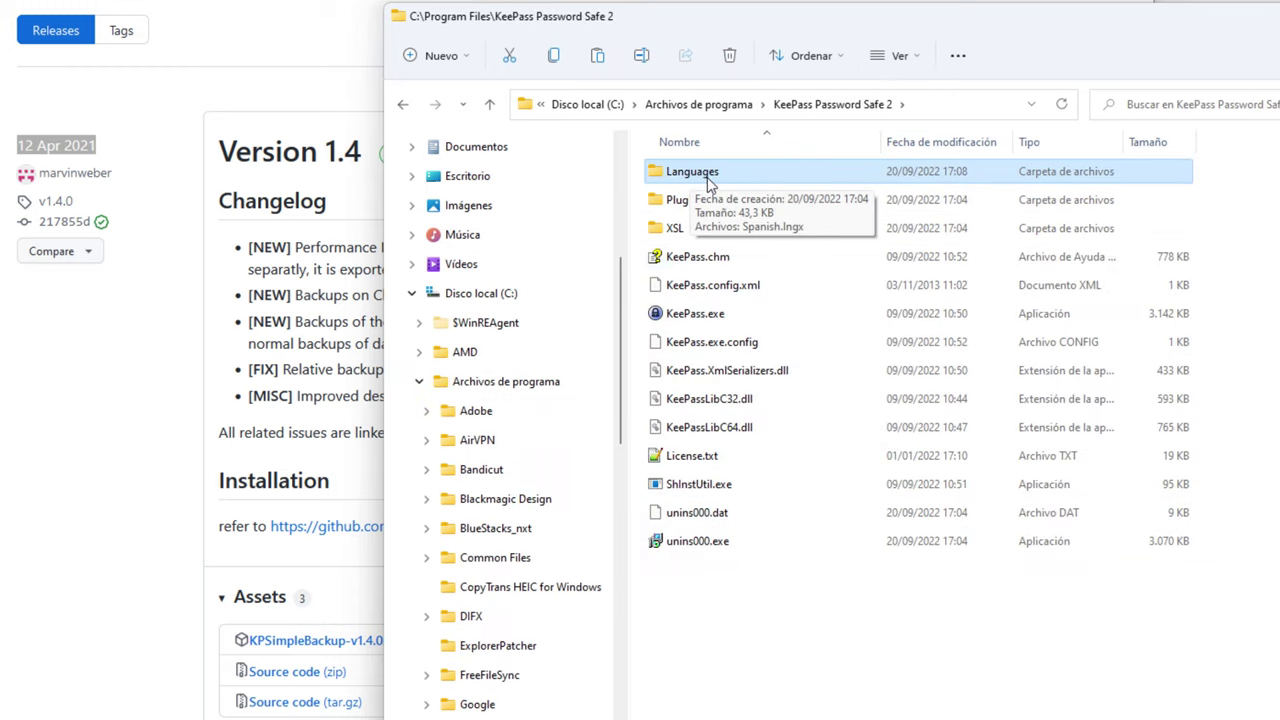
pyautogui.click(689, 205)
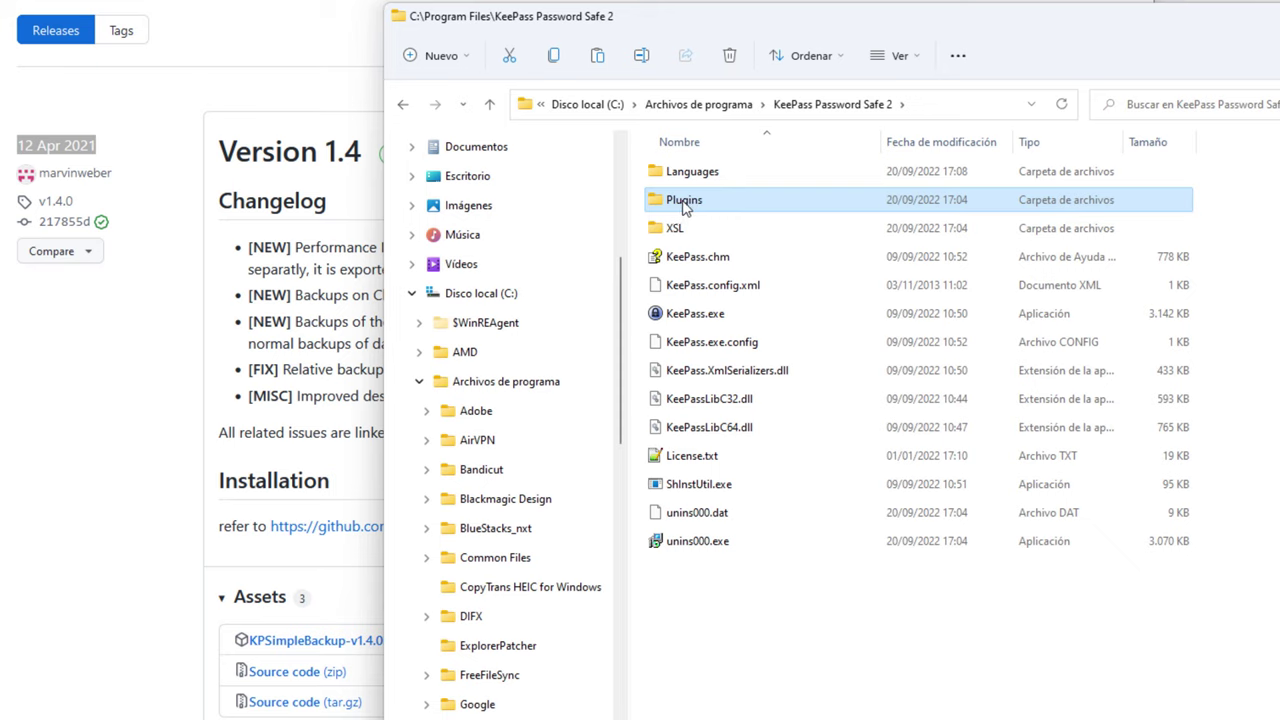
pyautogui.doubleClick(685, 203)
pyautogui.rightClick(725, 273)
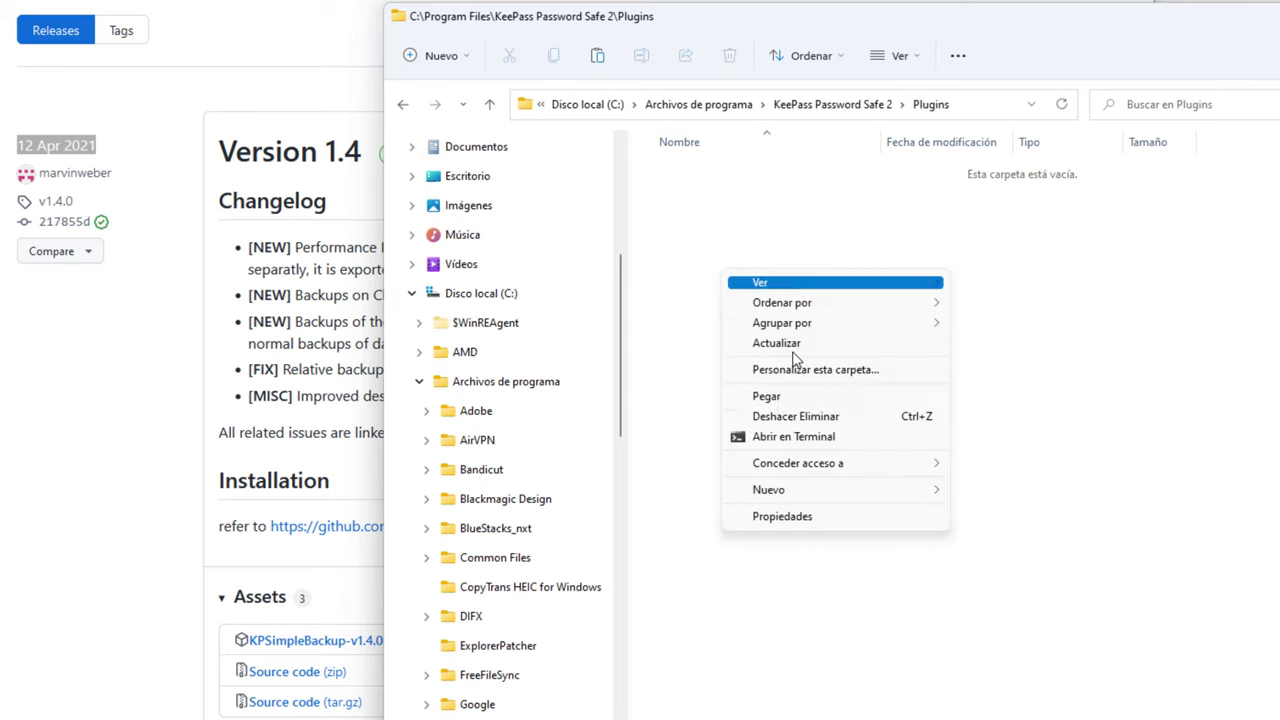
pyautogui.click(812, 399)
pyautogui.click(1031, 273)
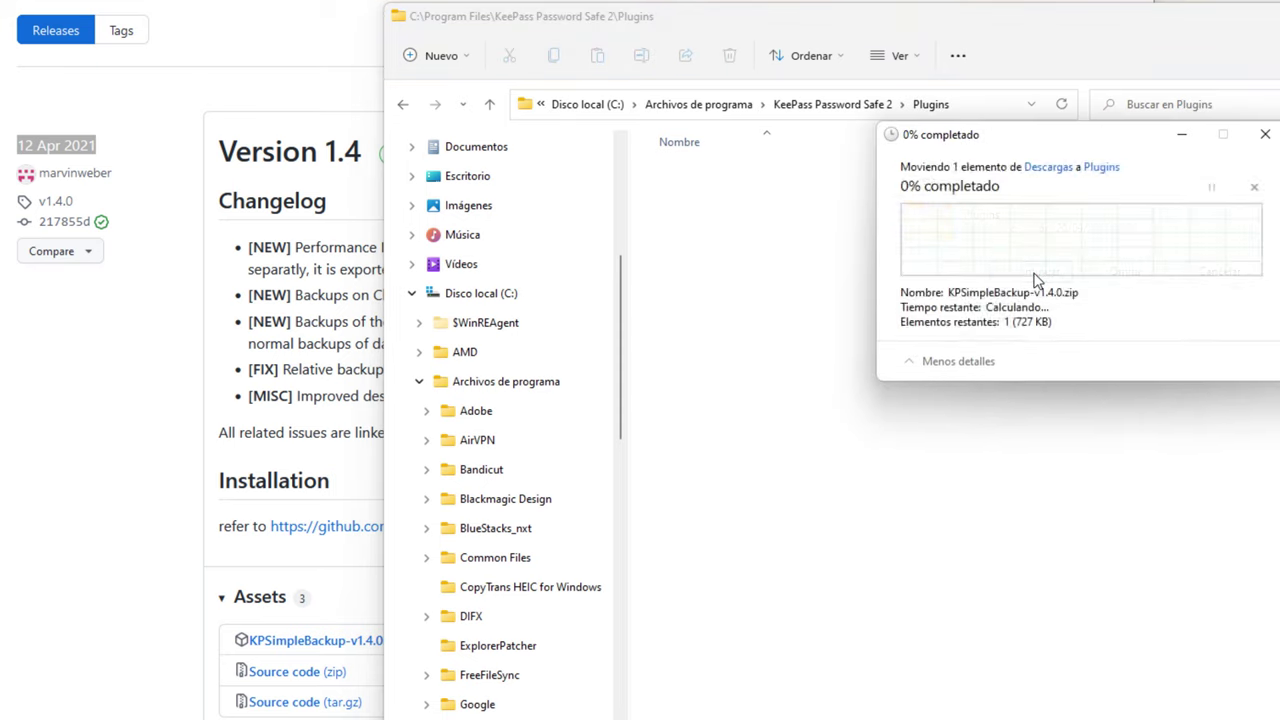
pyautogui.rightClick(692, 172)
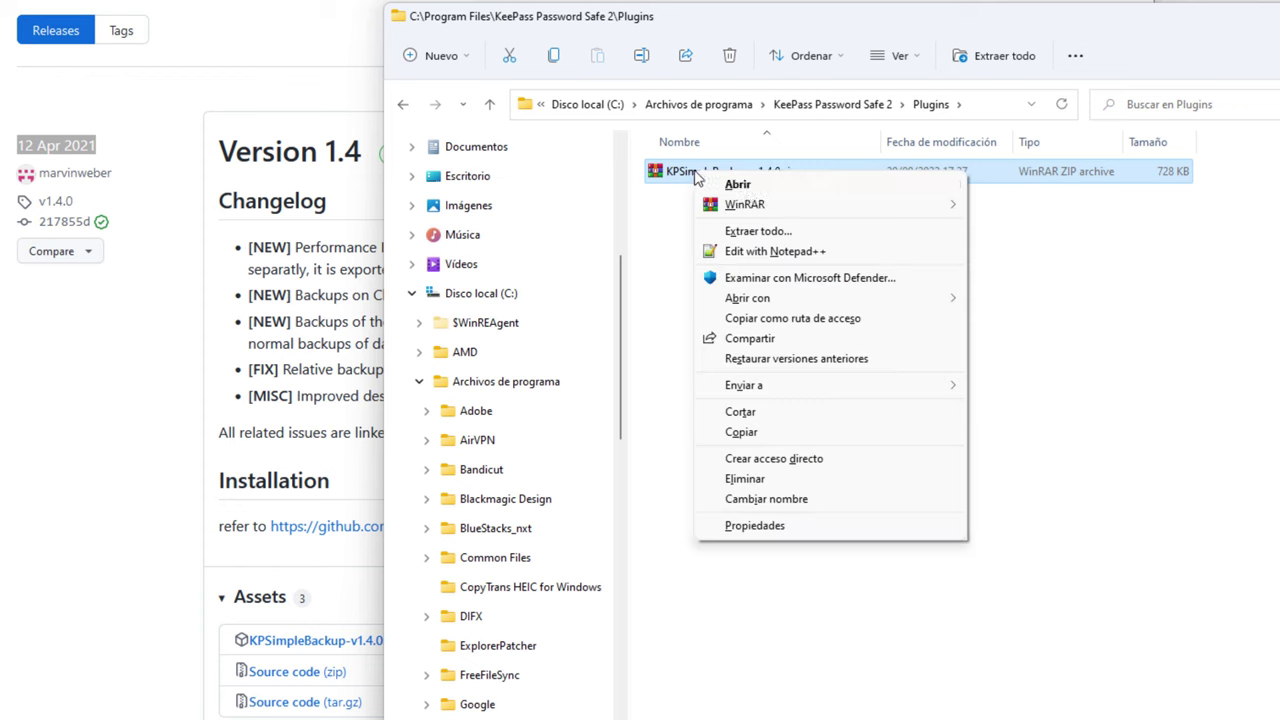
# Extract the zip with its destination trimmed to the Plugins folder itself
pyautogui.click(724, 233)
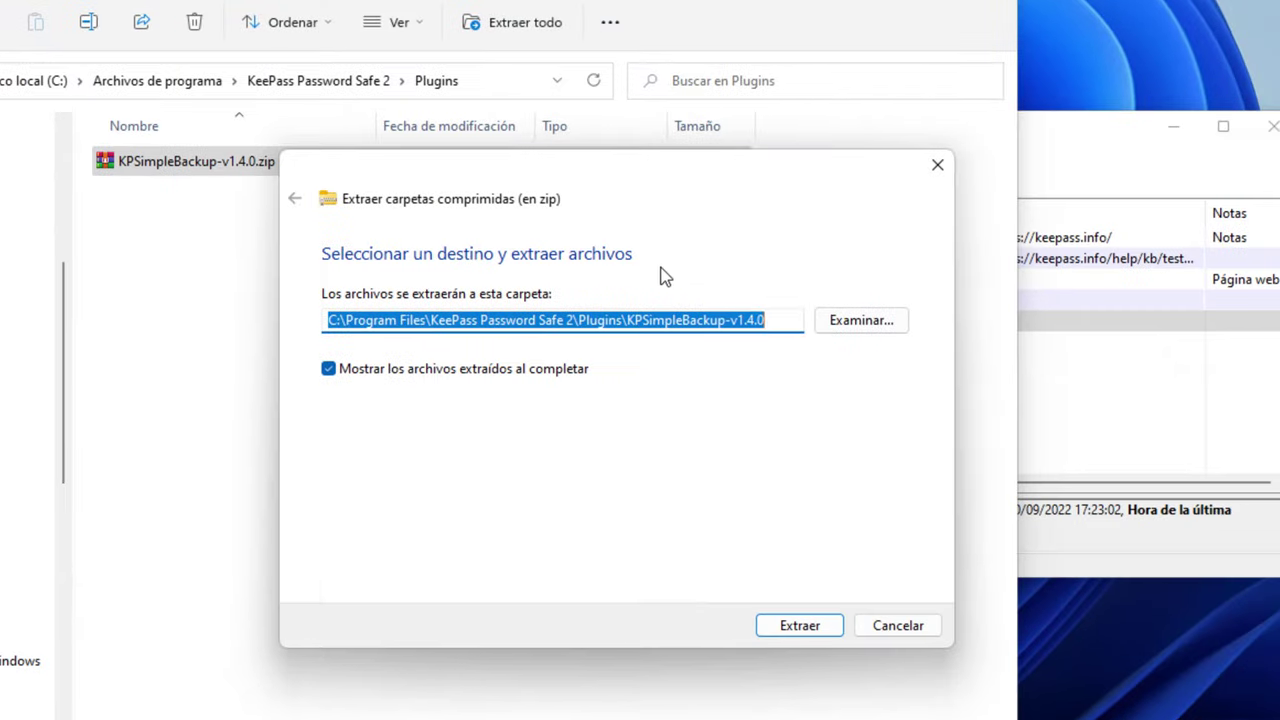
pyautogui.click(640, 320)
pyautogui.moveTo(629, 320); pyautogui.dragTo(1010, 340)
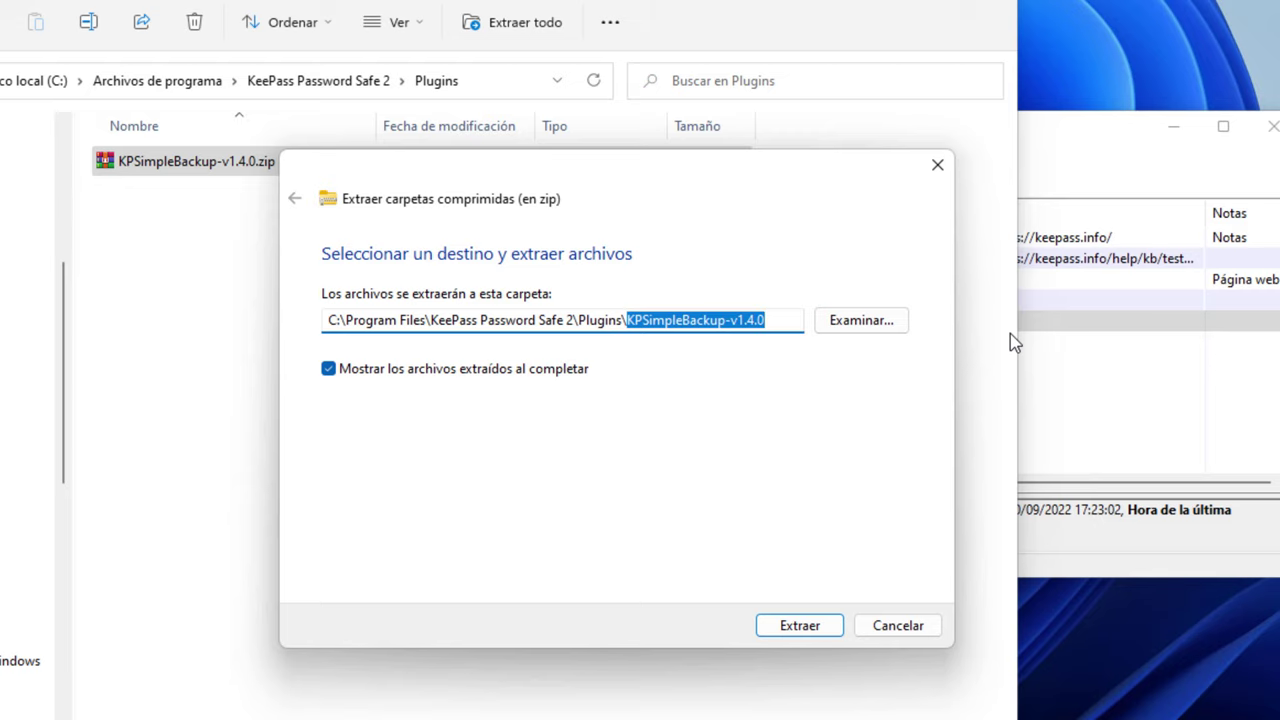
pyautogui.press('BackSpace')
pyautogui.click(748, 270)
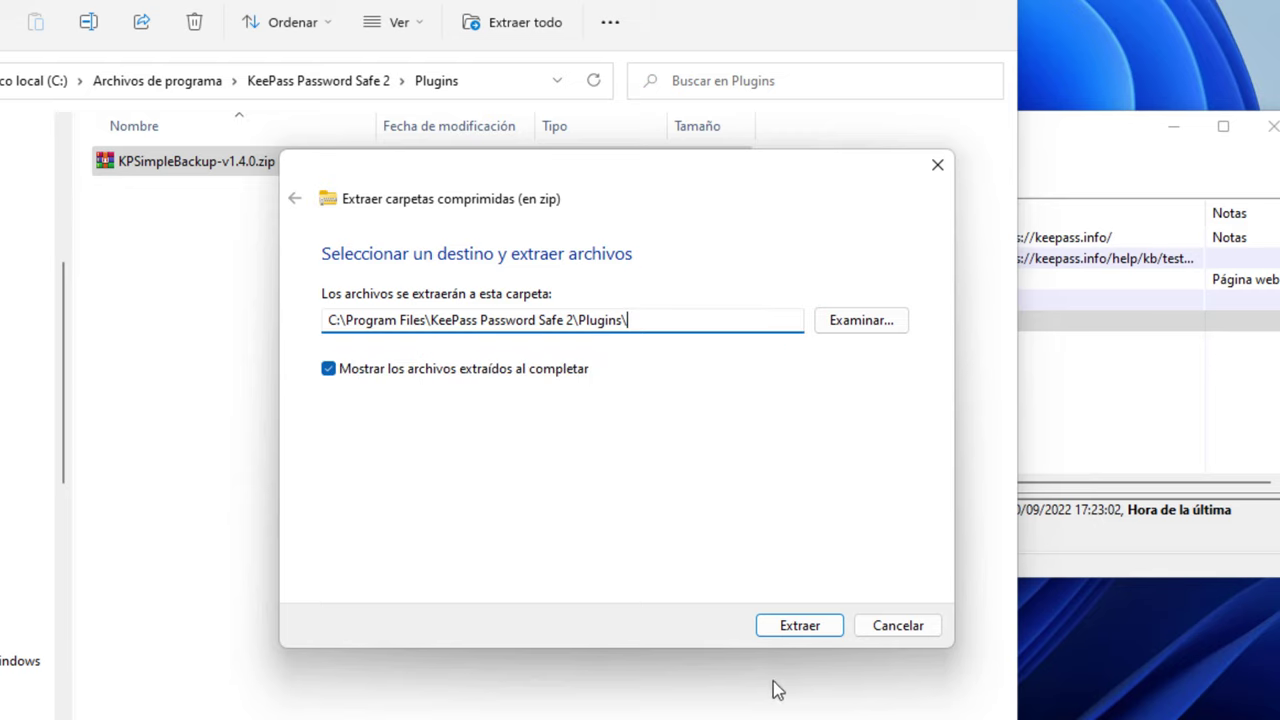
pyautogui.click(785, 630)
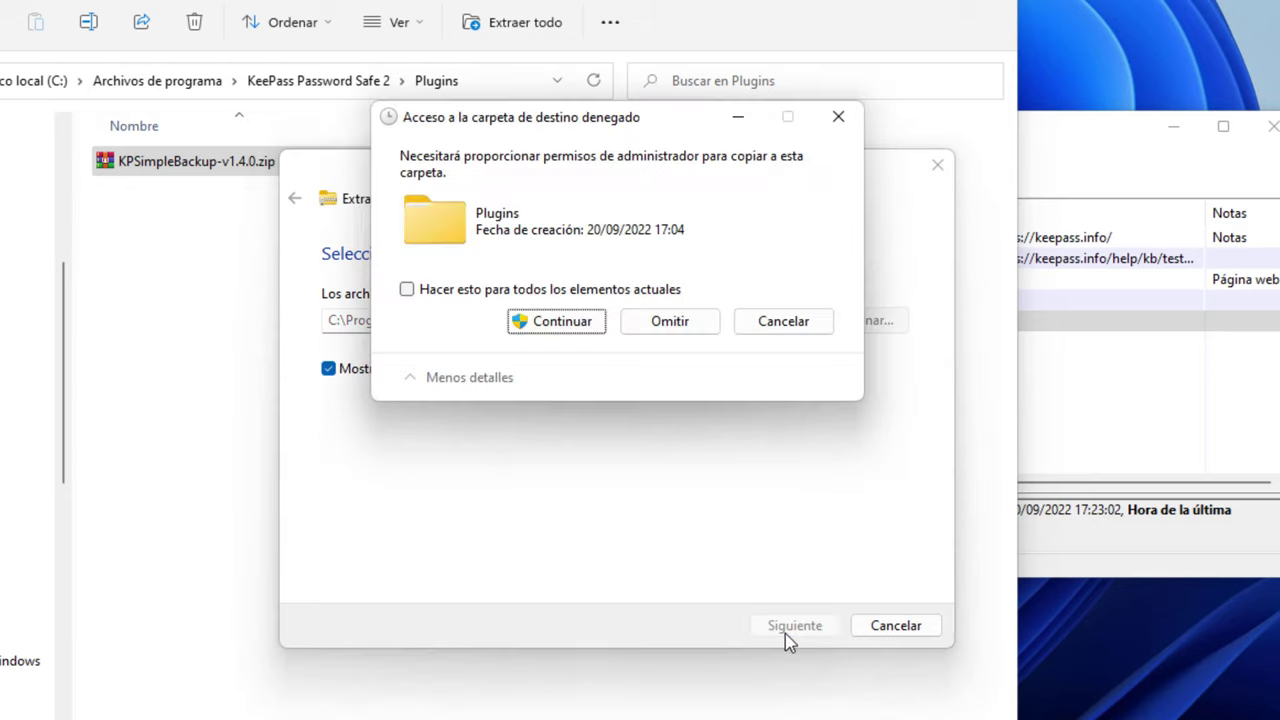
# Grant administrator permission for the extraction, applying it to all items
pyautogui.click(588, 324)
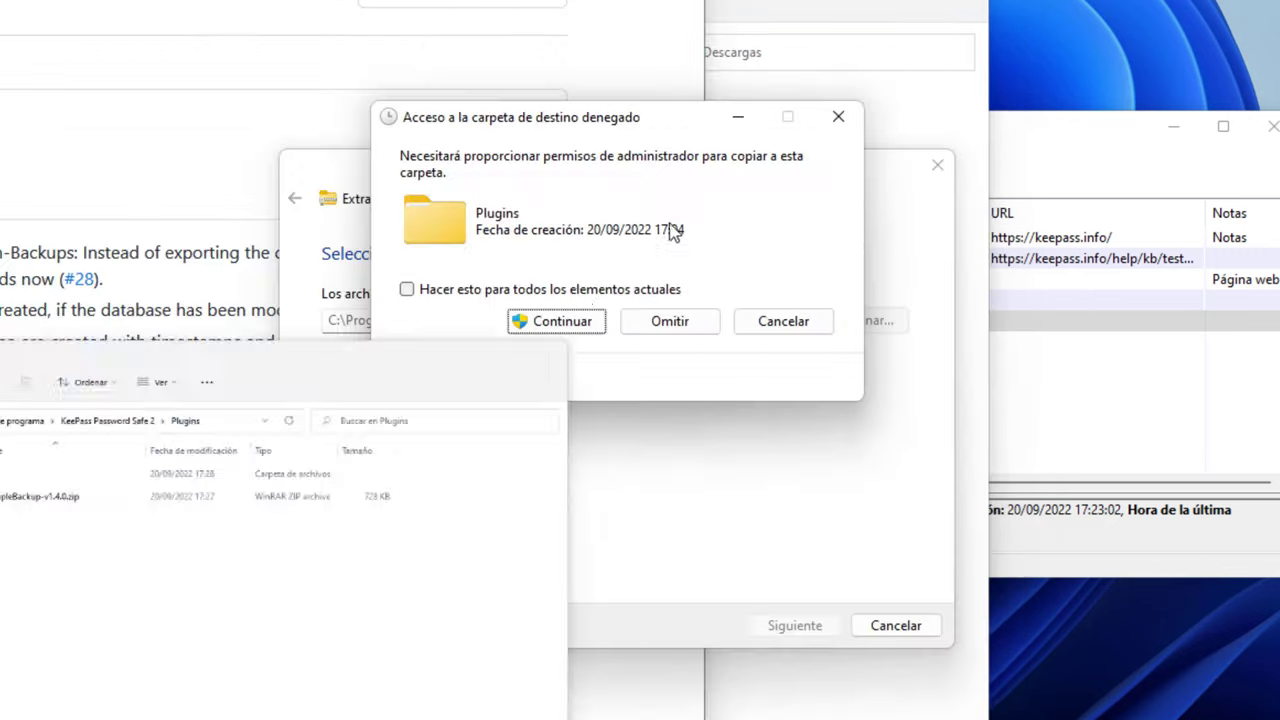
pyautogui.click(558, 322)
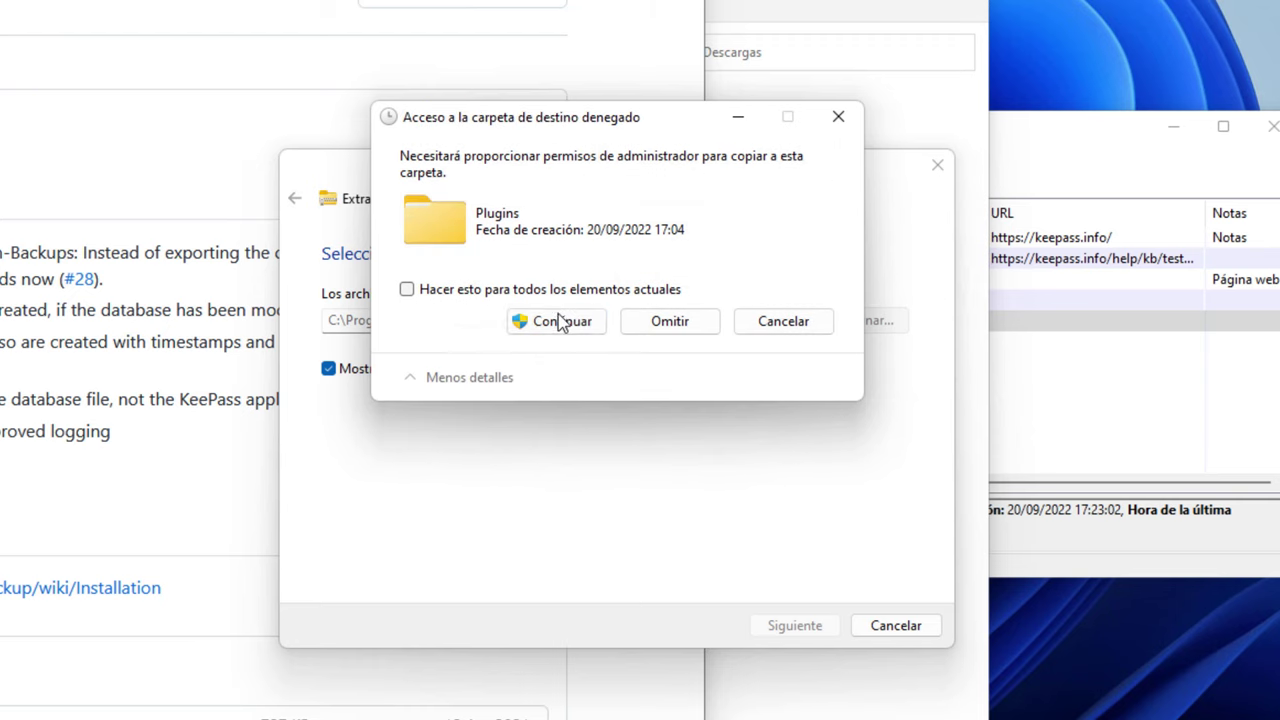
pyautogui.click(474, 292)
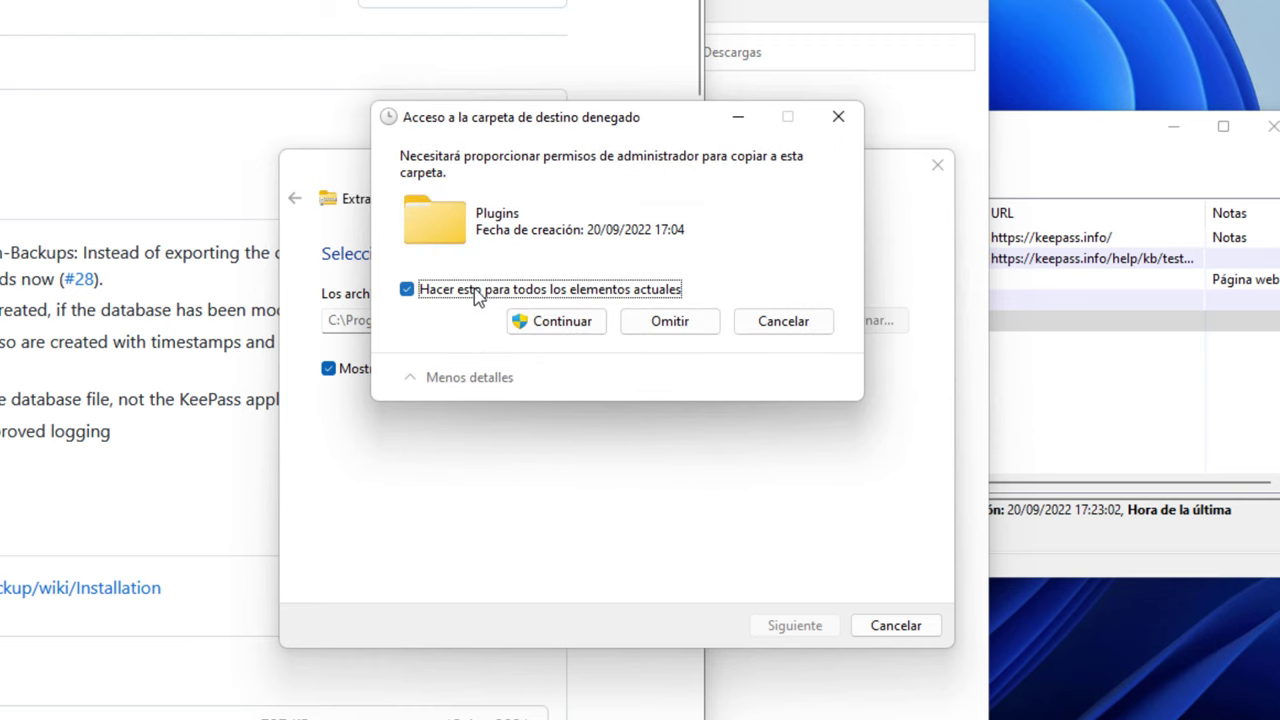
pyautogui.click(556, 321)
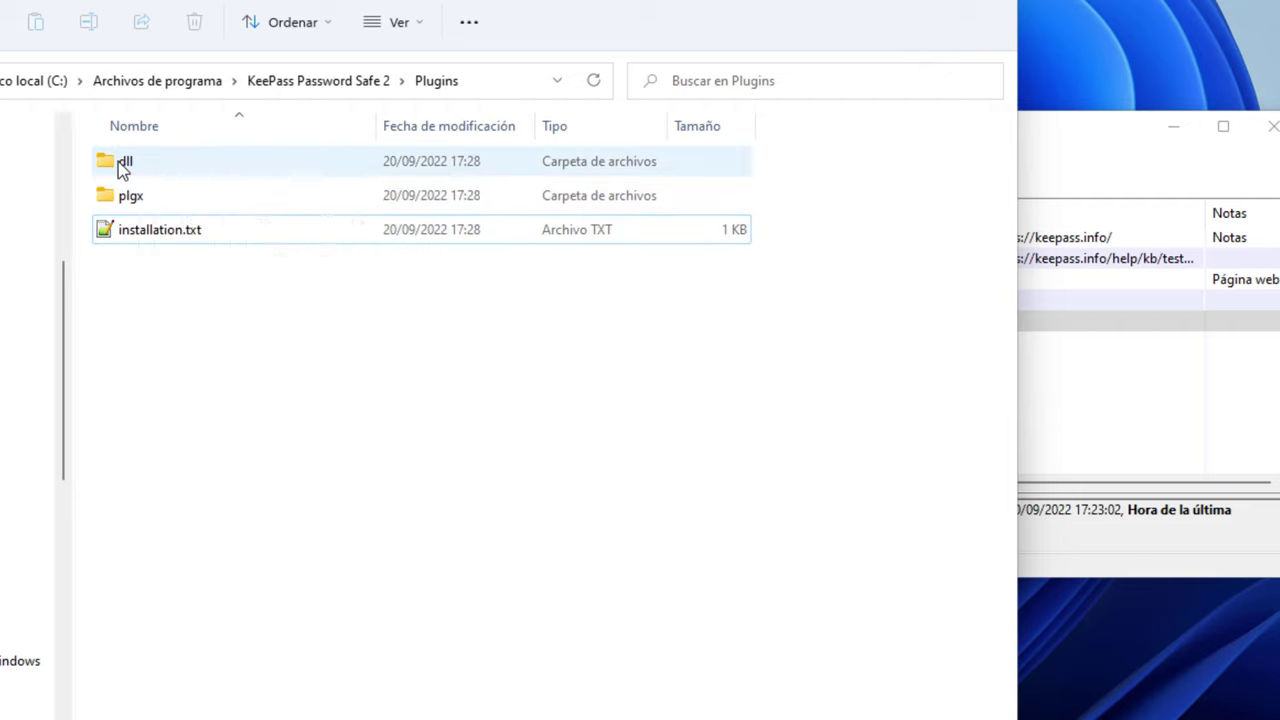
# Delete the dll folder from Plugins
pyautogui.click(122, 166)
pyautogui.rightClick(122, 166)
pyautogui.click(246, 688)
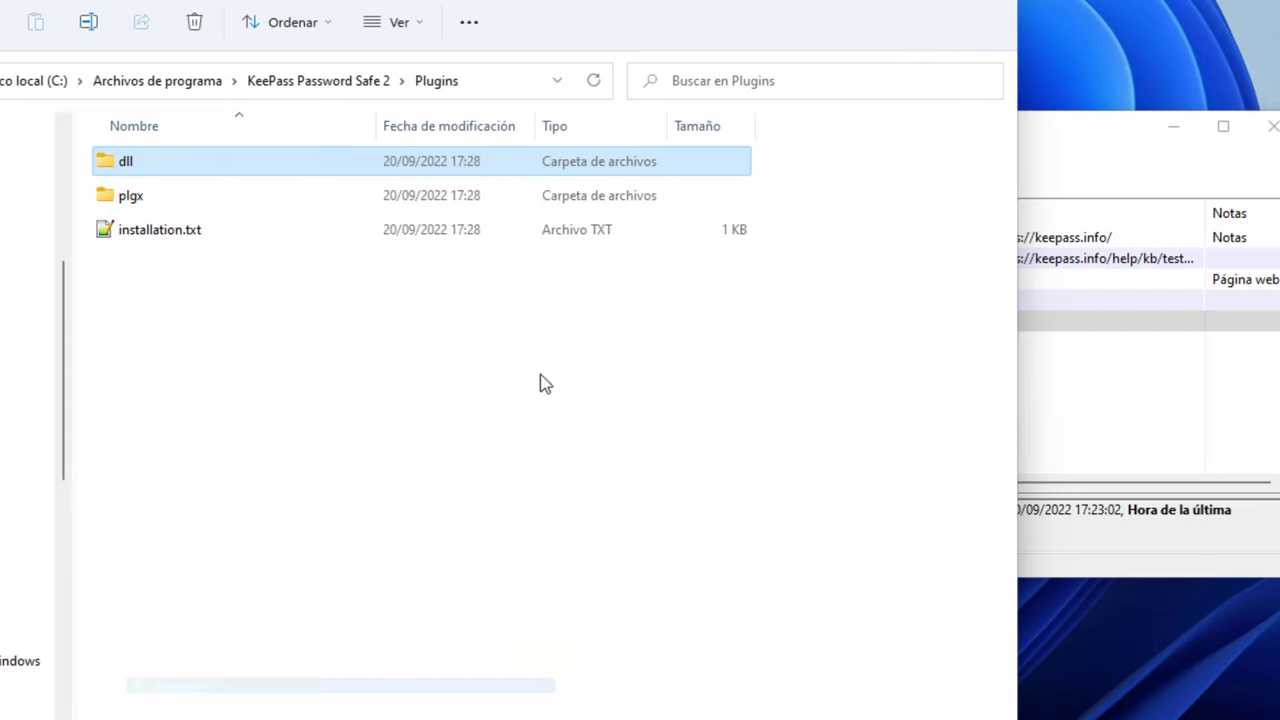
# Move KPSimpleBackup.plgx from the plgx subfolder up into the Plugins folder
pyautogui.click(125, 170)
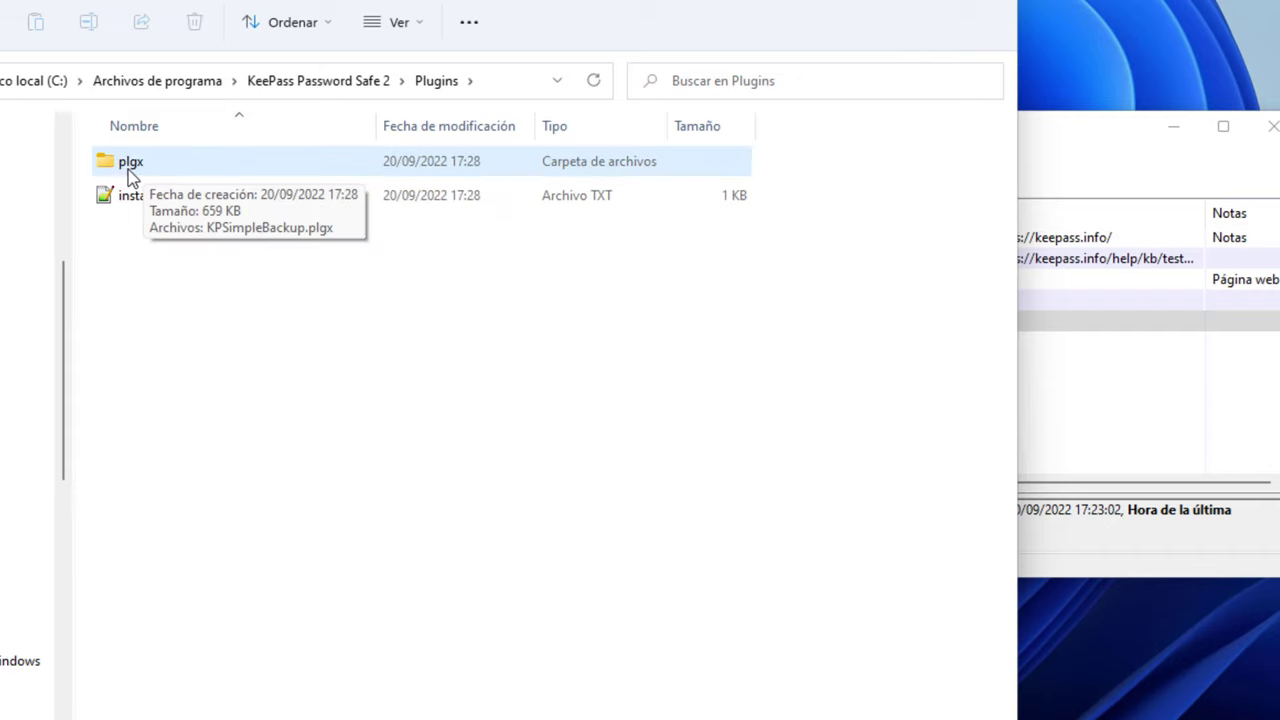
pyautogui.doubleClick(129, 169)
pyautogui.click(162, 167)
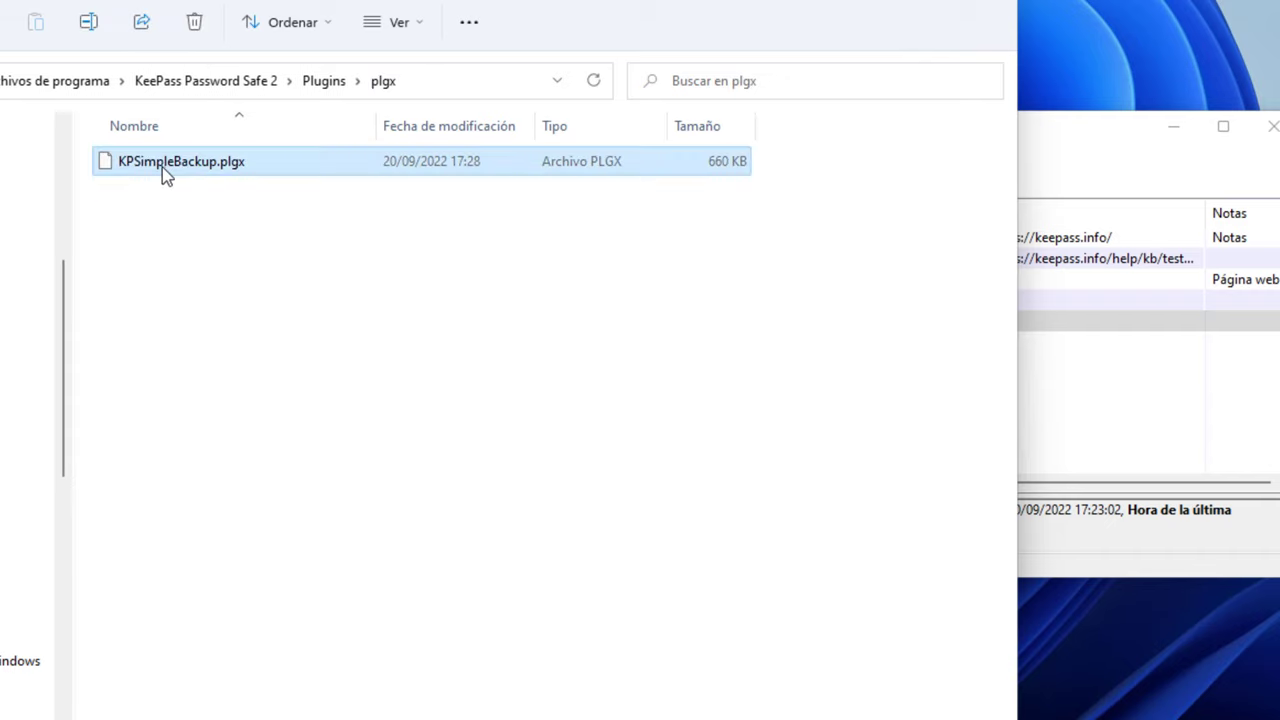
pyautogui.rightClick(160, 167)
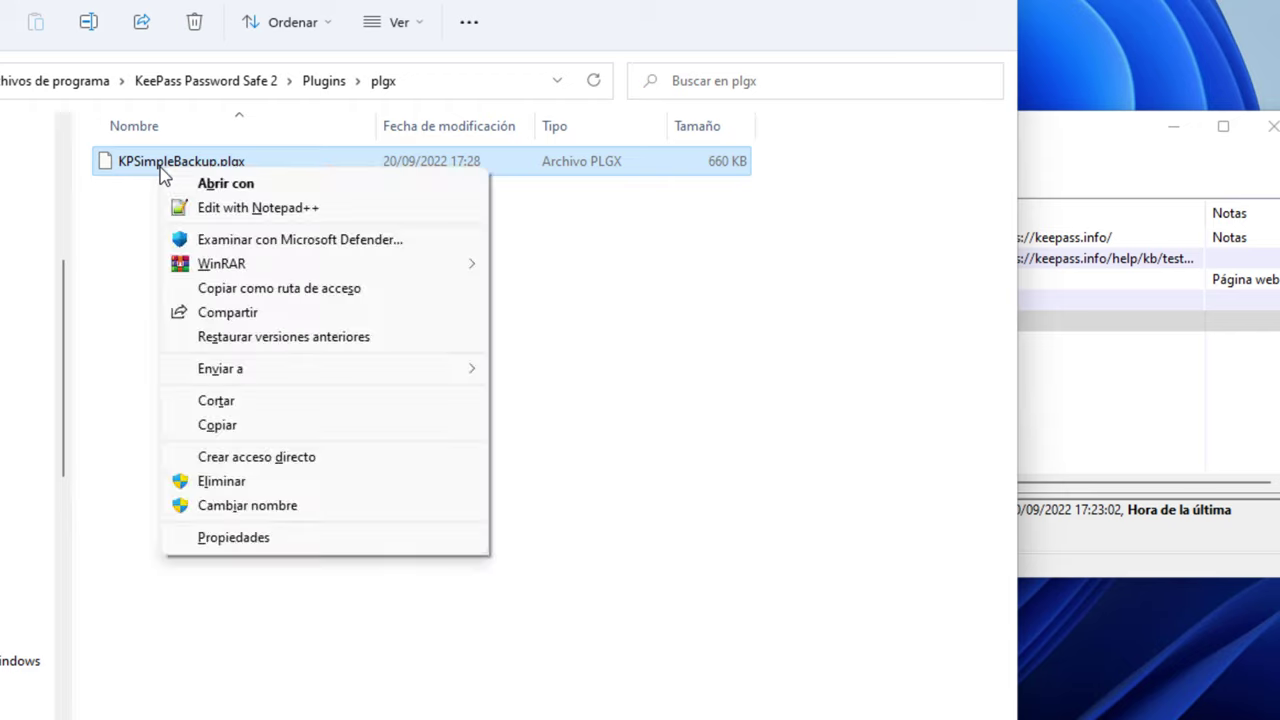
pyautogui.click(243, 405)
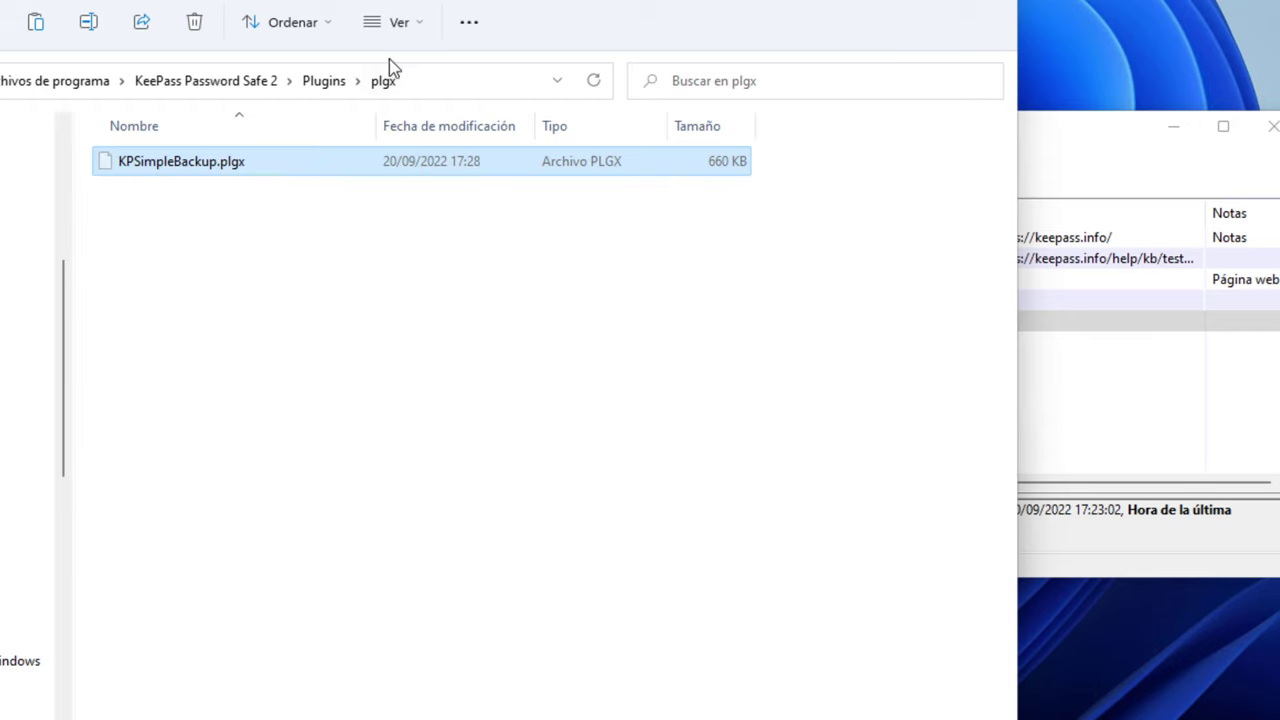
pyautogui.click(323, 86)
pyautogui.rightClick(272, 410)
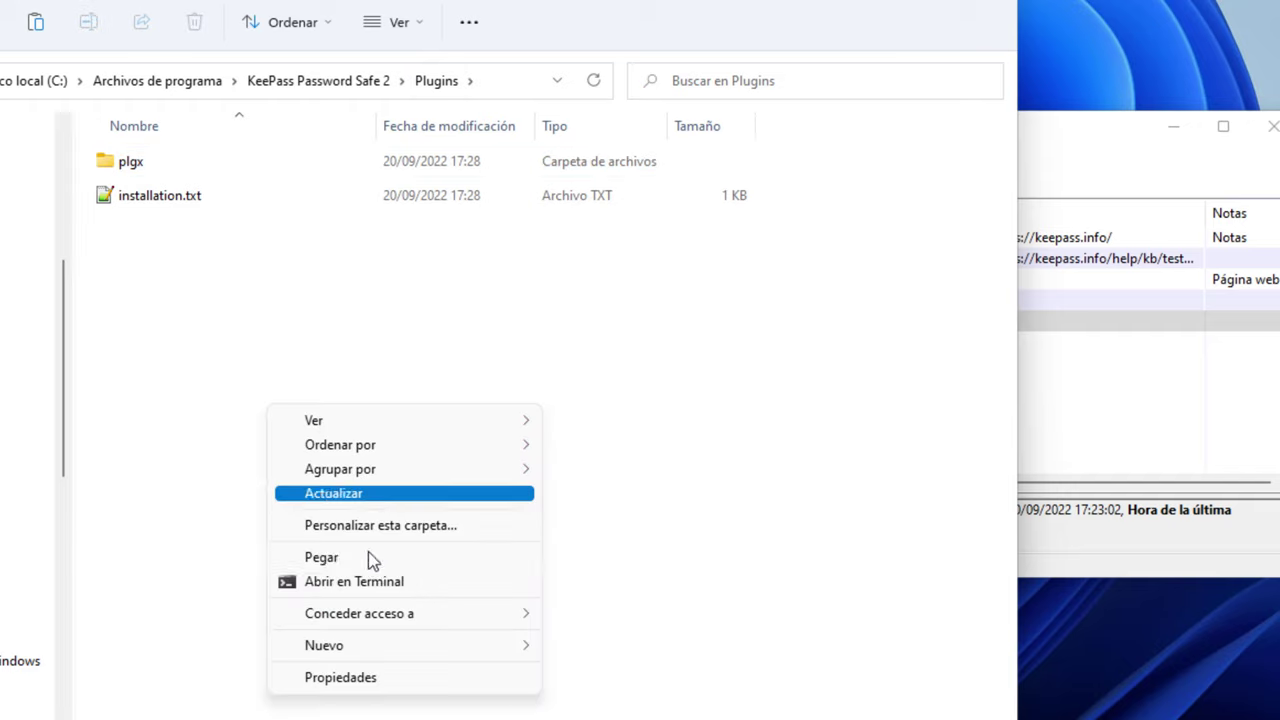
pyautogui.click(372, 559)
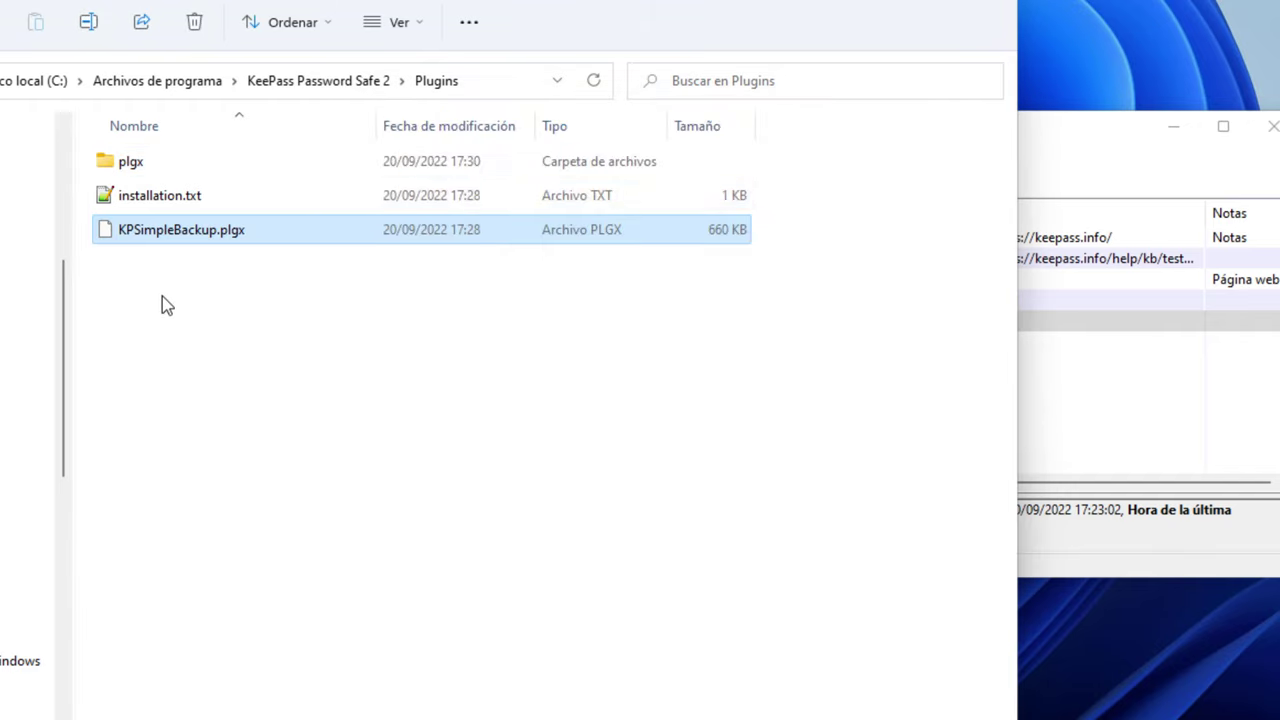
pyautogui.click(1128, 155)
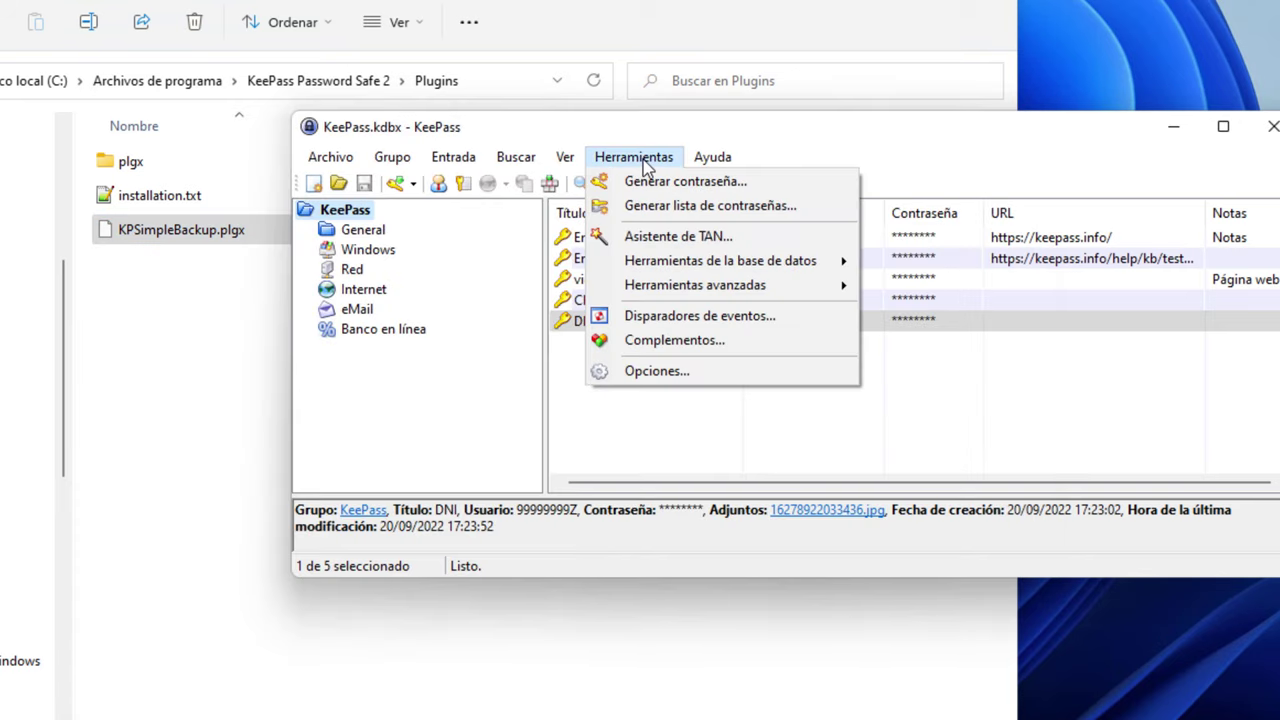
# Check the loaded plugins list, then exit KeePass so it reloads plugins
pyautogui.click(694, 347)
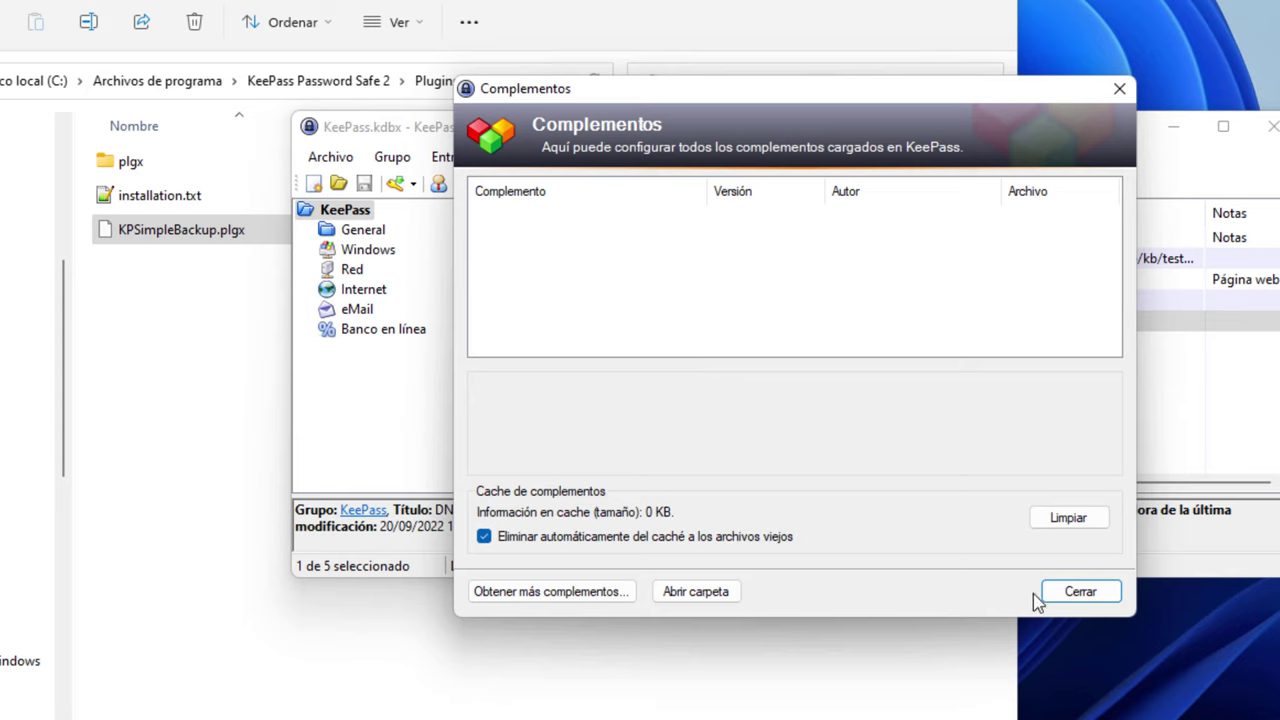
pyautogui.click(1074, 597)
pyautogui.click(331, 158)
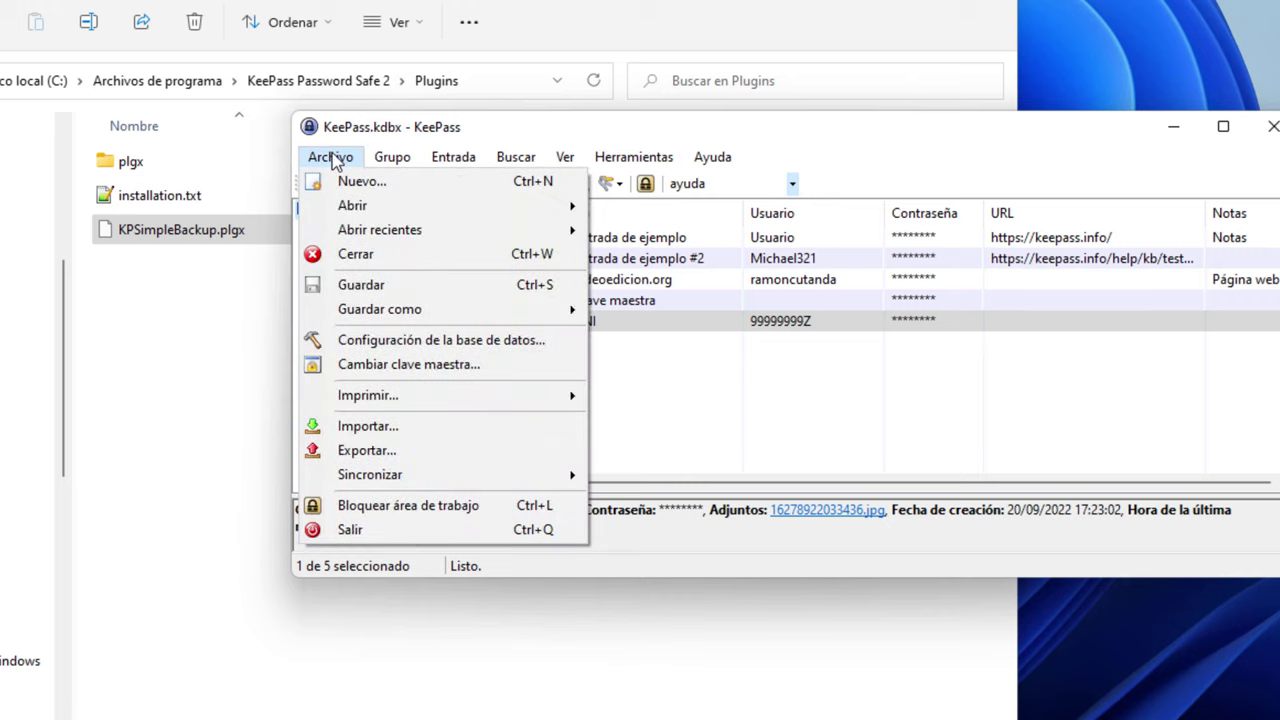
pyautogui.click(399, 534)
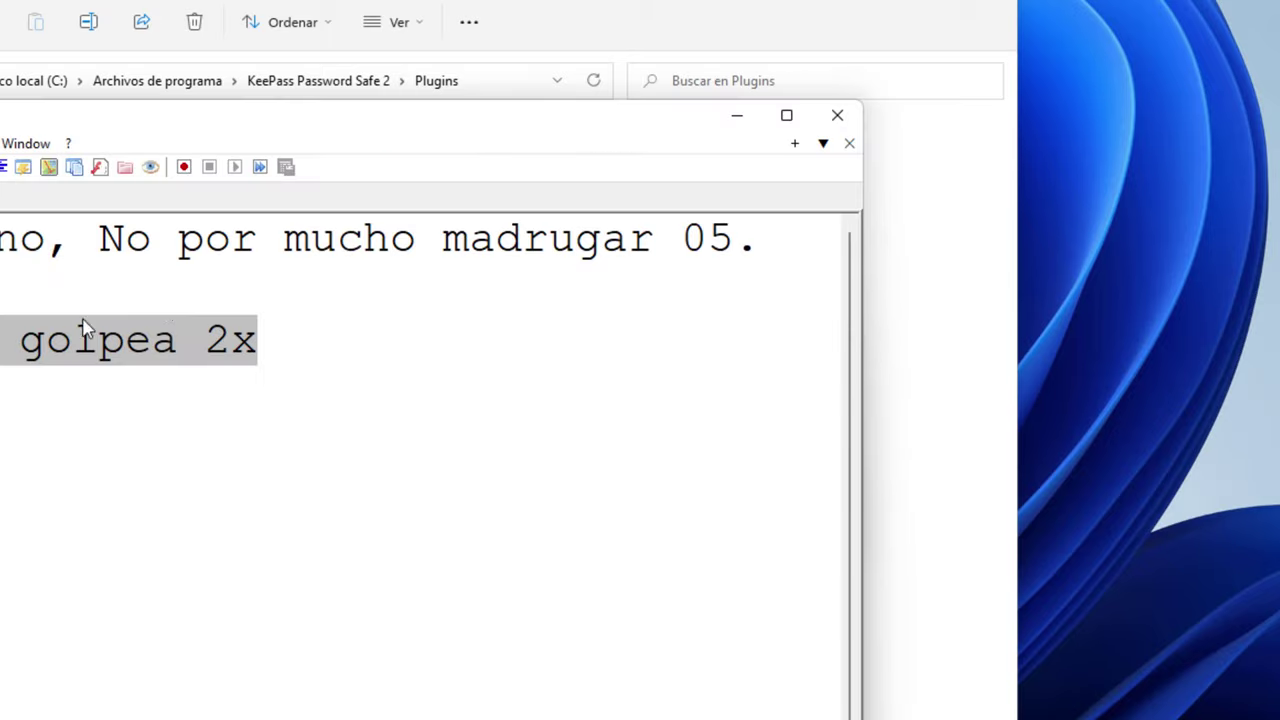
# Unlock the relaunched database by pasting the master password
pyautogui.rightClick(103, 343)
pyautogui.click(170, 378)
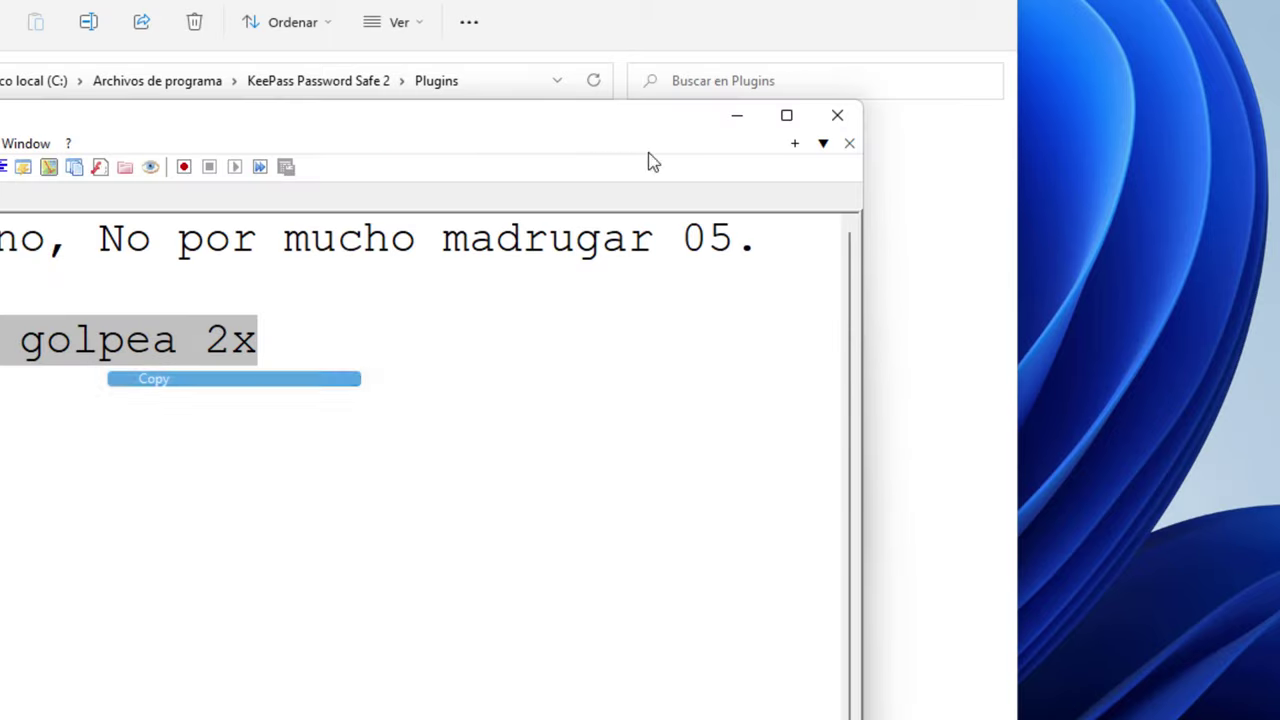
pyautogui.click(737, 125)
pyautogui.click(571, 392)
pyautogui.hotkey('ctrl', 'v')
pyautogui.click(703, 500)
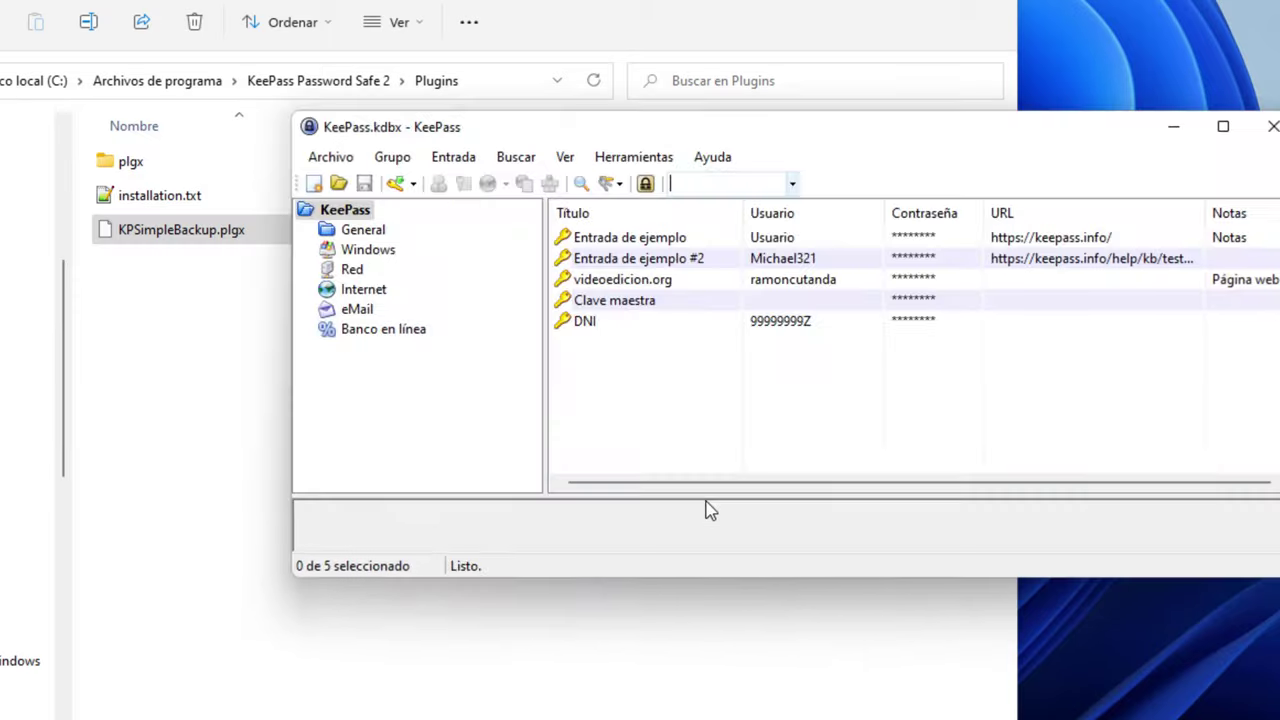
# Confirm KPSimpleBackup 1.4.0 now appears in the Complementos plugin list
pyautogui.click(625, 158)
pyautogui.moveTo(640, 410)
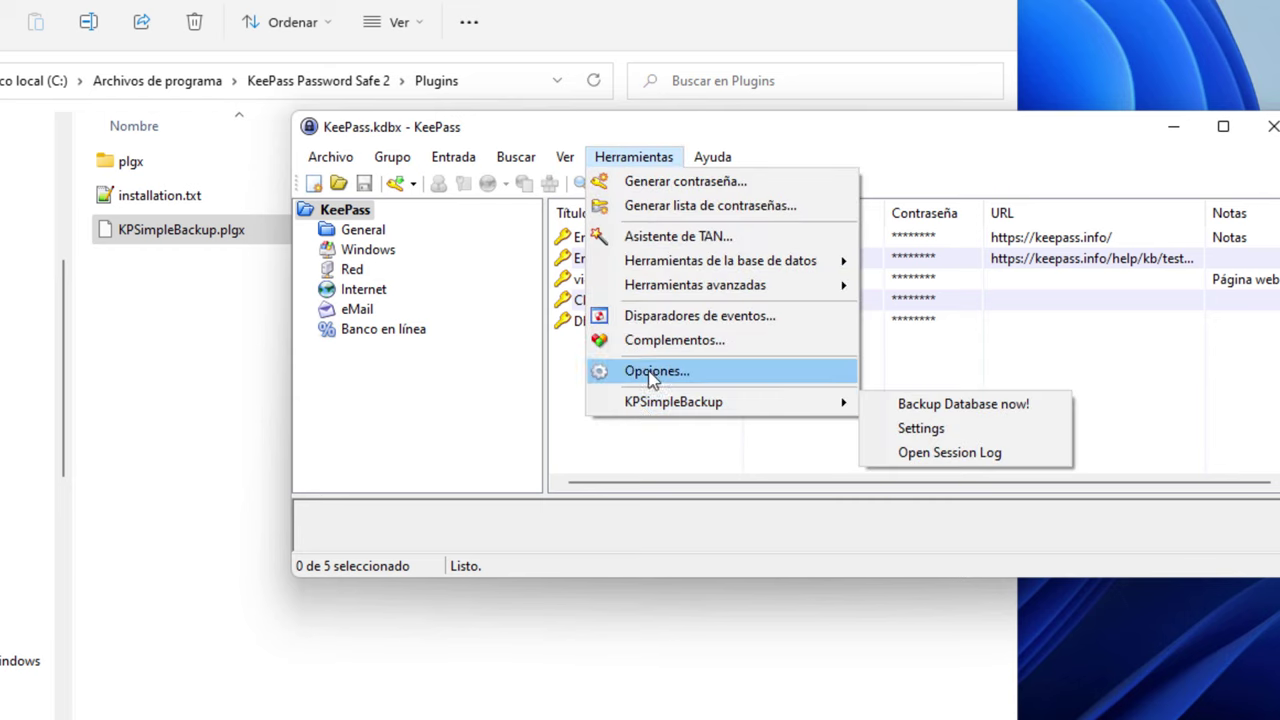
pyautogui.click(663, 341)
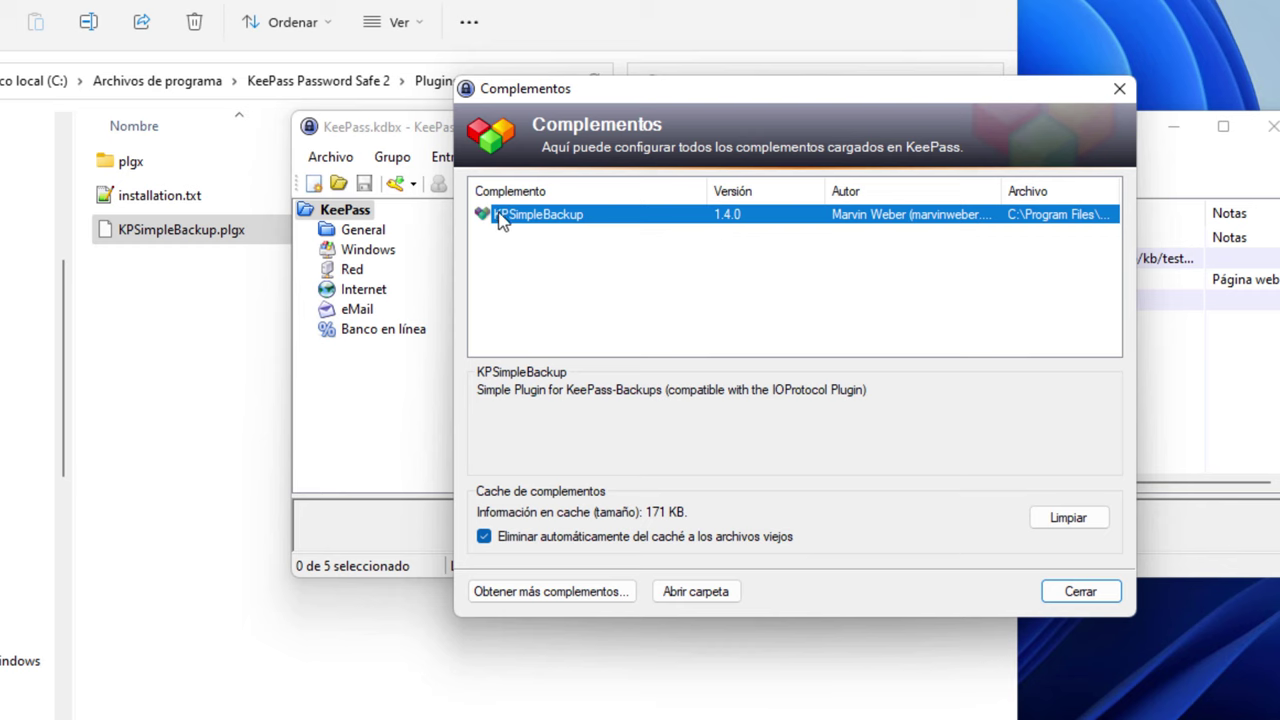
# Open KPSimpleBackup Settings, select the 15-backup count, and start browsing for a backup folder
pyautogui.click(1113, 608)
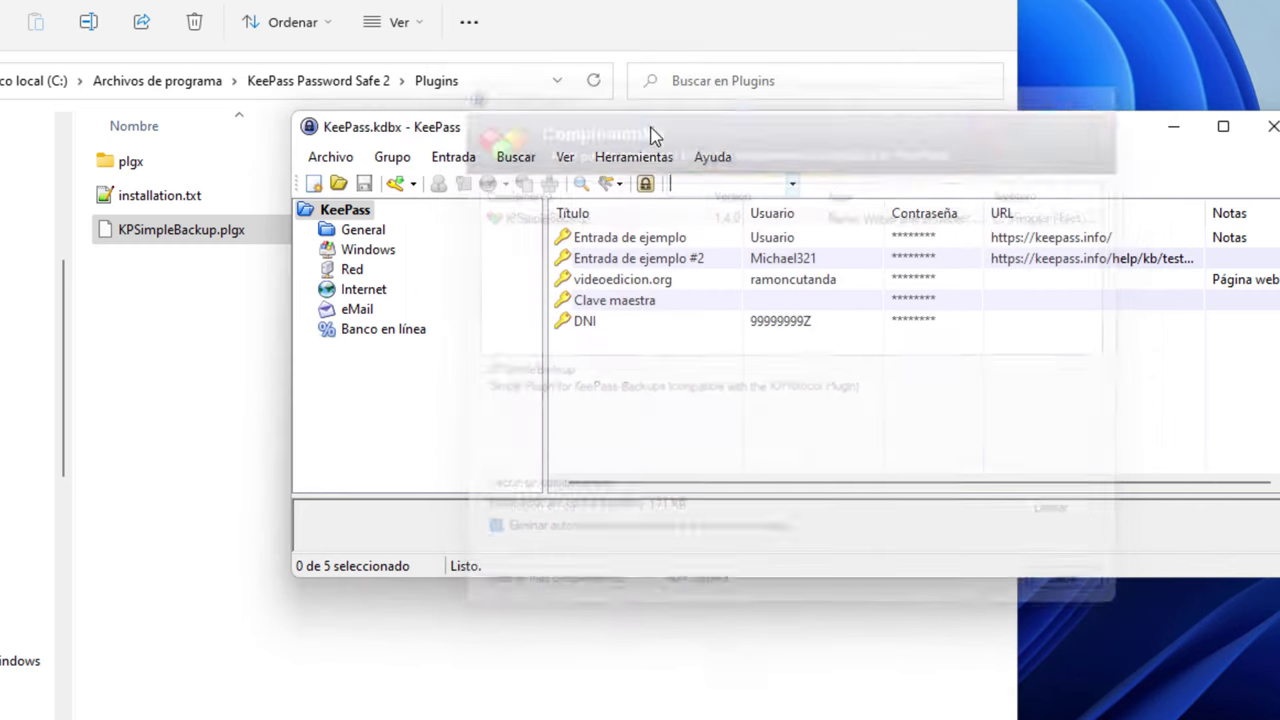
pyautogui.click(633, 157)
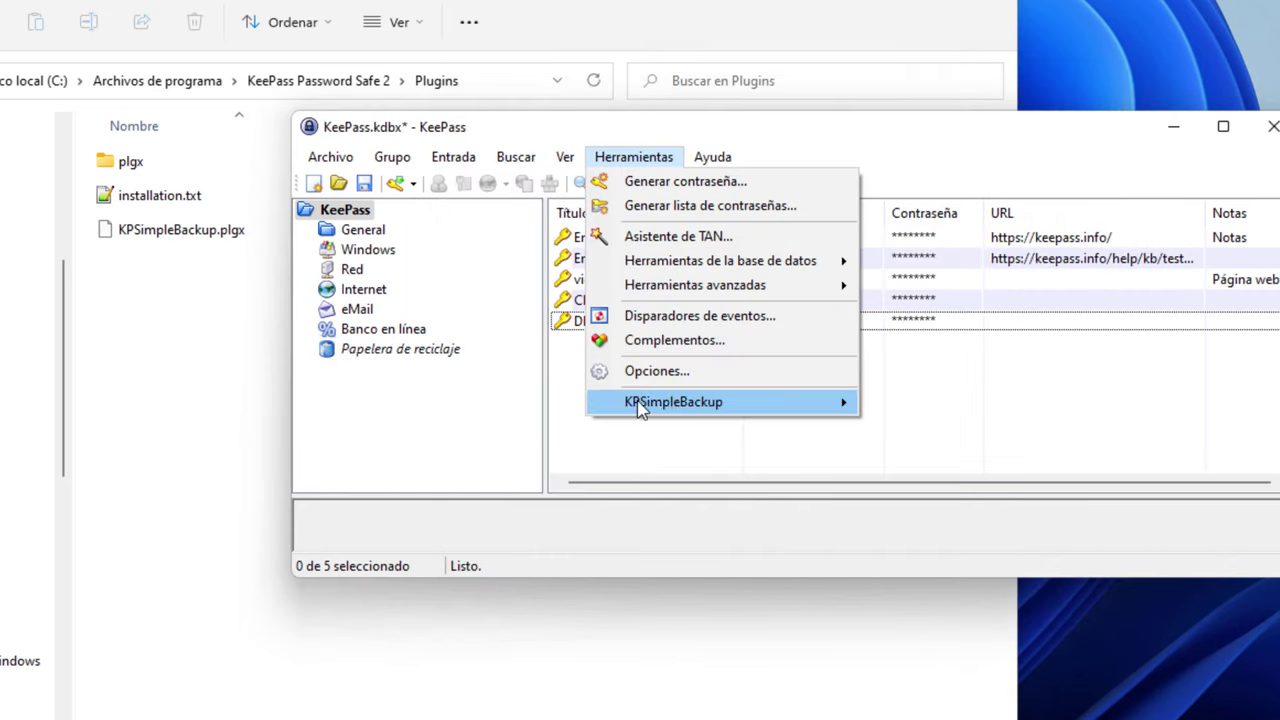
pyautogui.moveTo(660, 404)
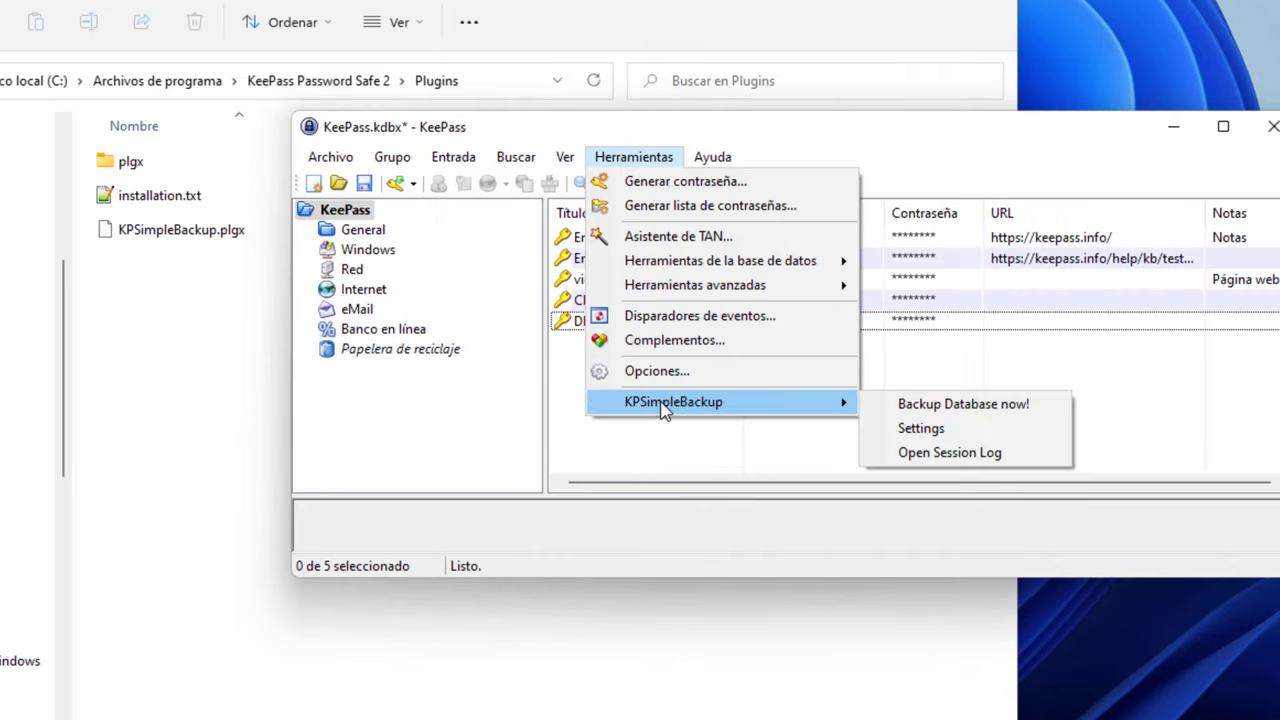
pyautogui.click(944, 436)
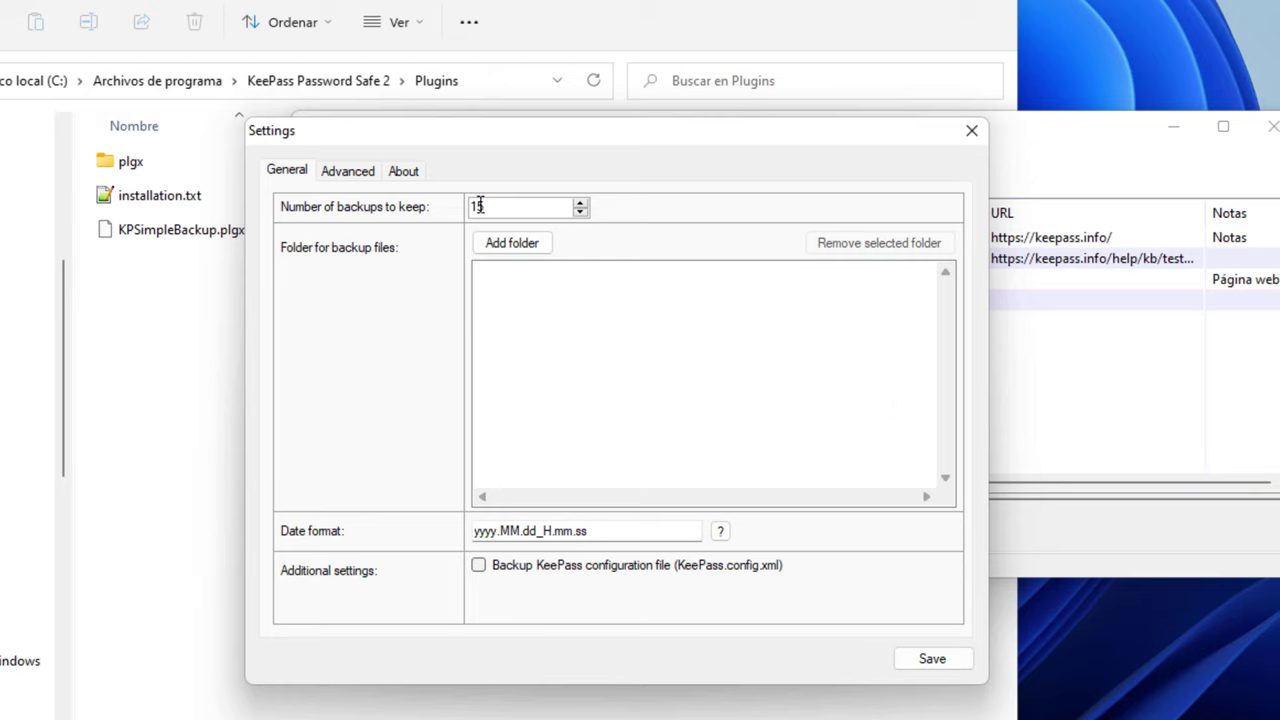
pyautogui.moveTo(505, 207); pyautogui.dragTo(425, 206)
pyautogui.click(506, 249)
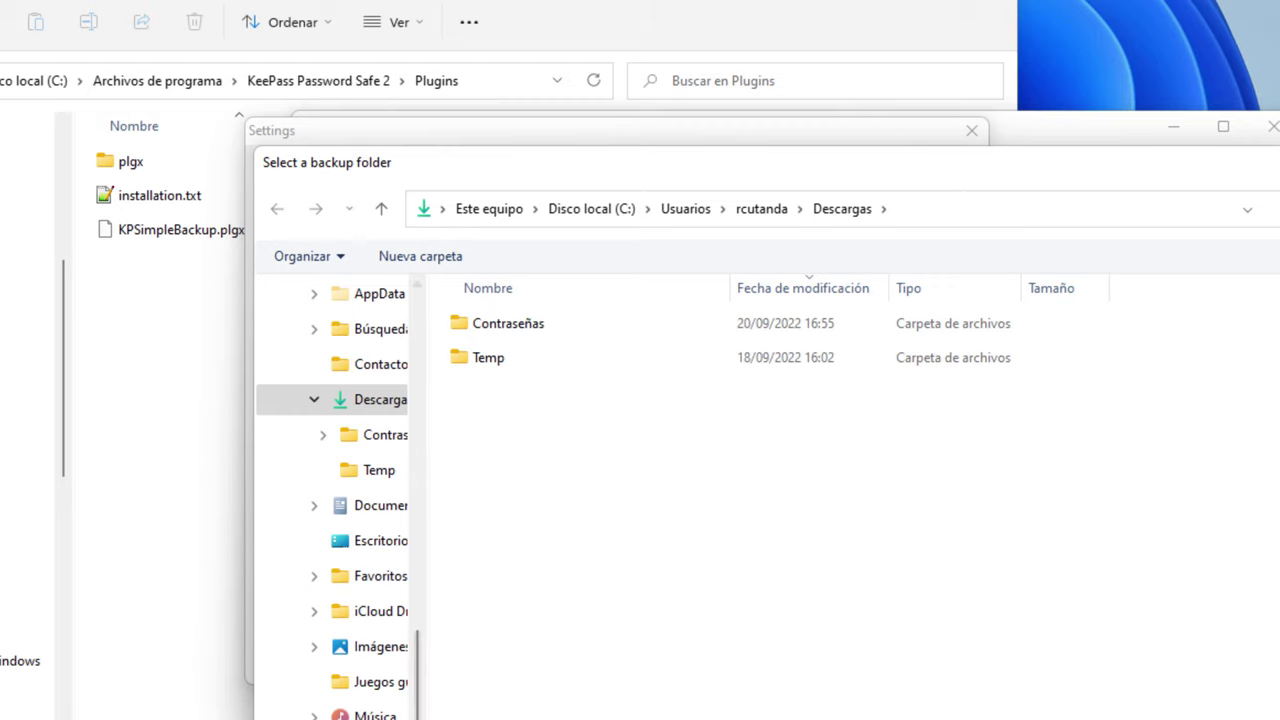
# Browse the folder picker to Z:\GDrivePersonal\Contraseñas
pyautogui.moveTo(420, 675); pyautogui.dragTo(430, 344)
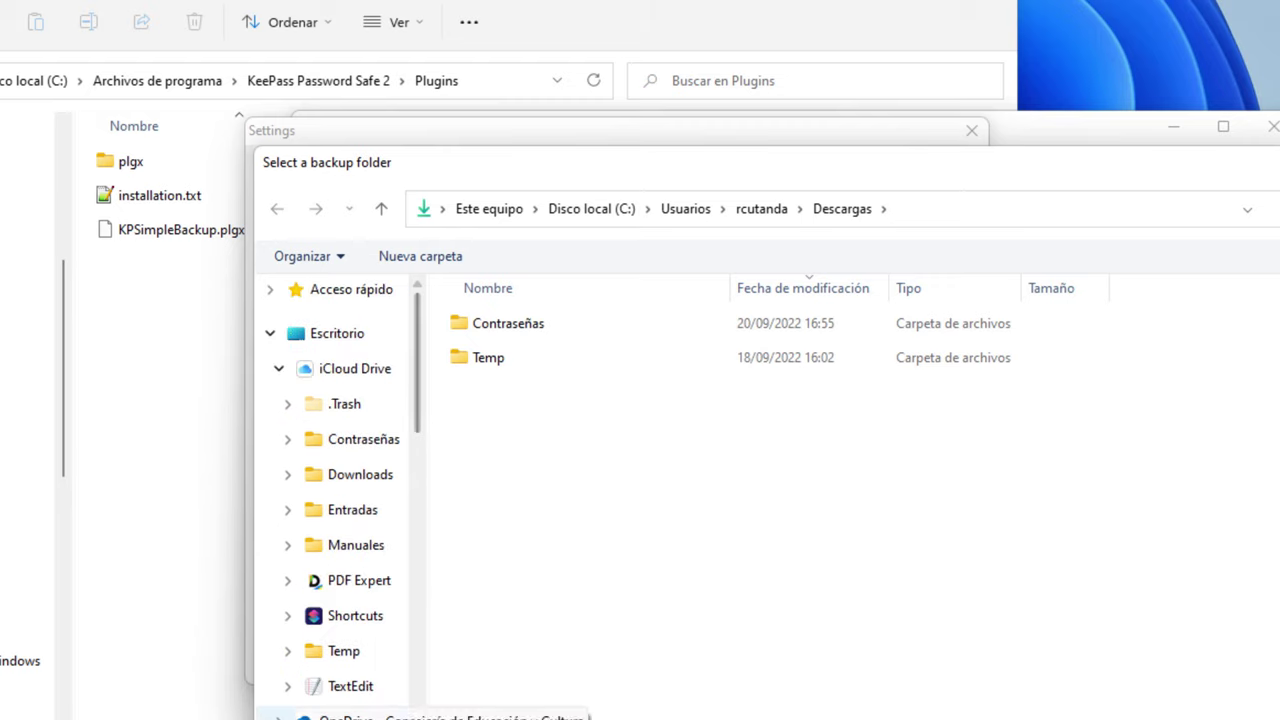
pyautogui.moveTo(428, 480); pyautogui.dragTo(566, 480)
pyautogui.click(276, 370)
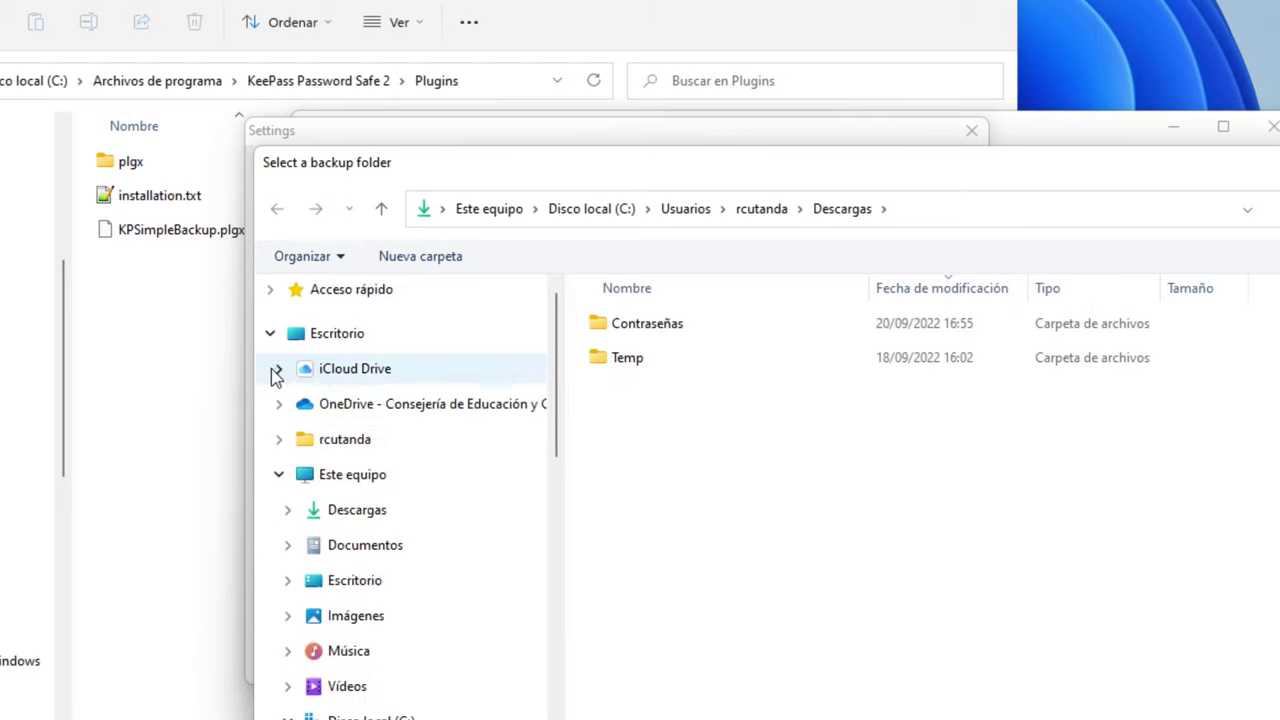
pyautogui.click(279, 474)
pyautogui.click(292, 482)
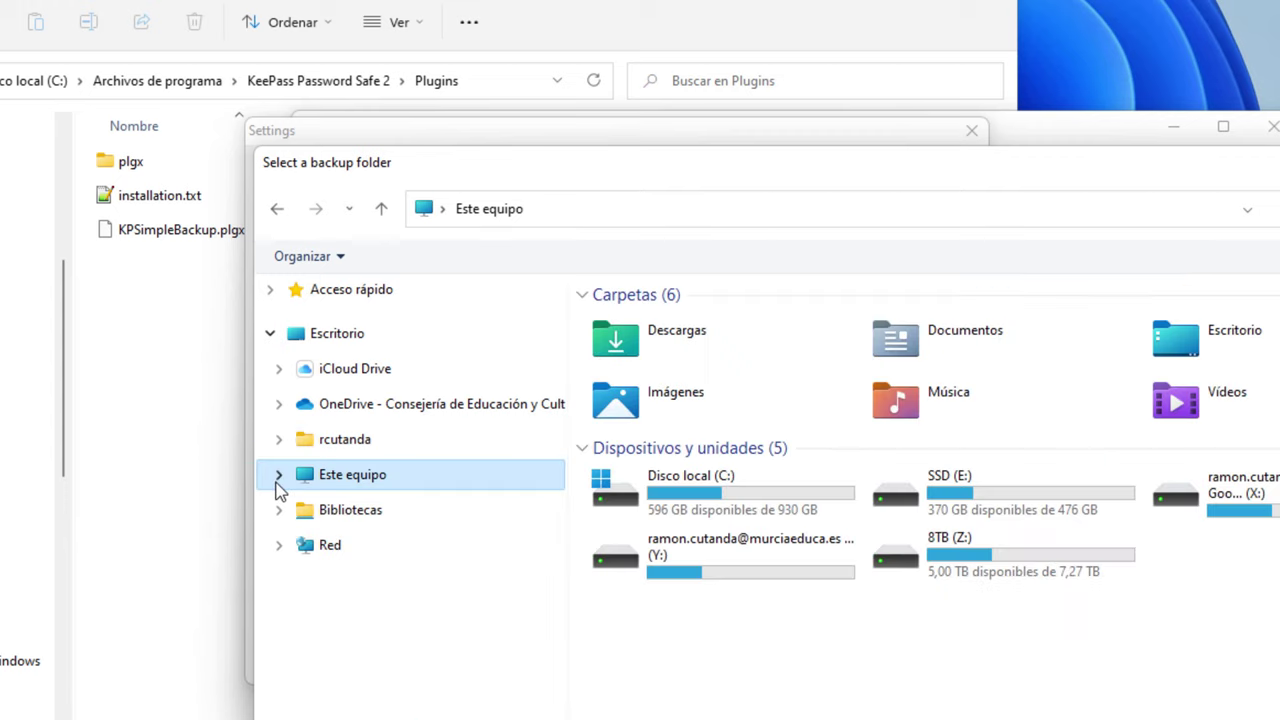
pyautogui.doubleClick(1205, 492)
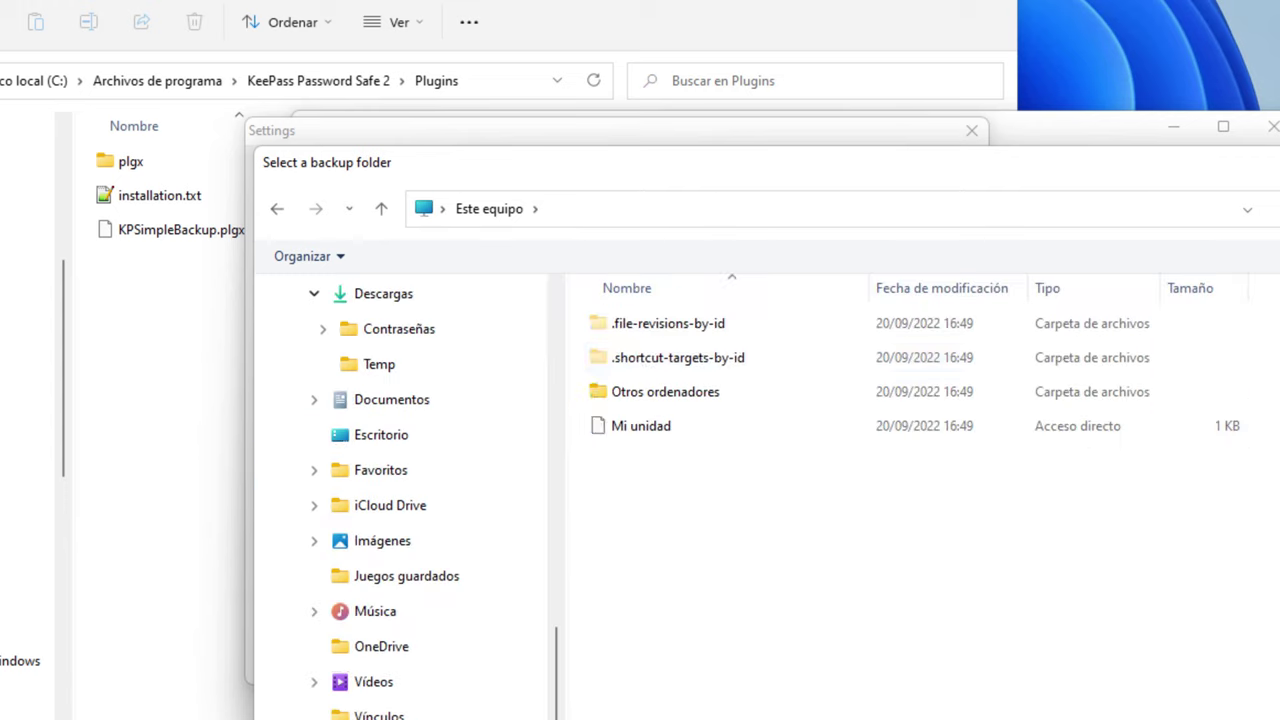
pyautogui.doubleClick(656, 393)
pyautogui.doubleClick(655, 424)
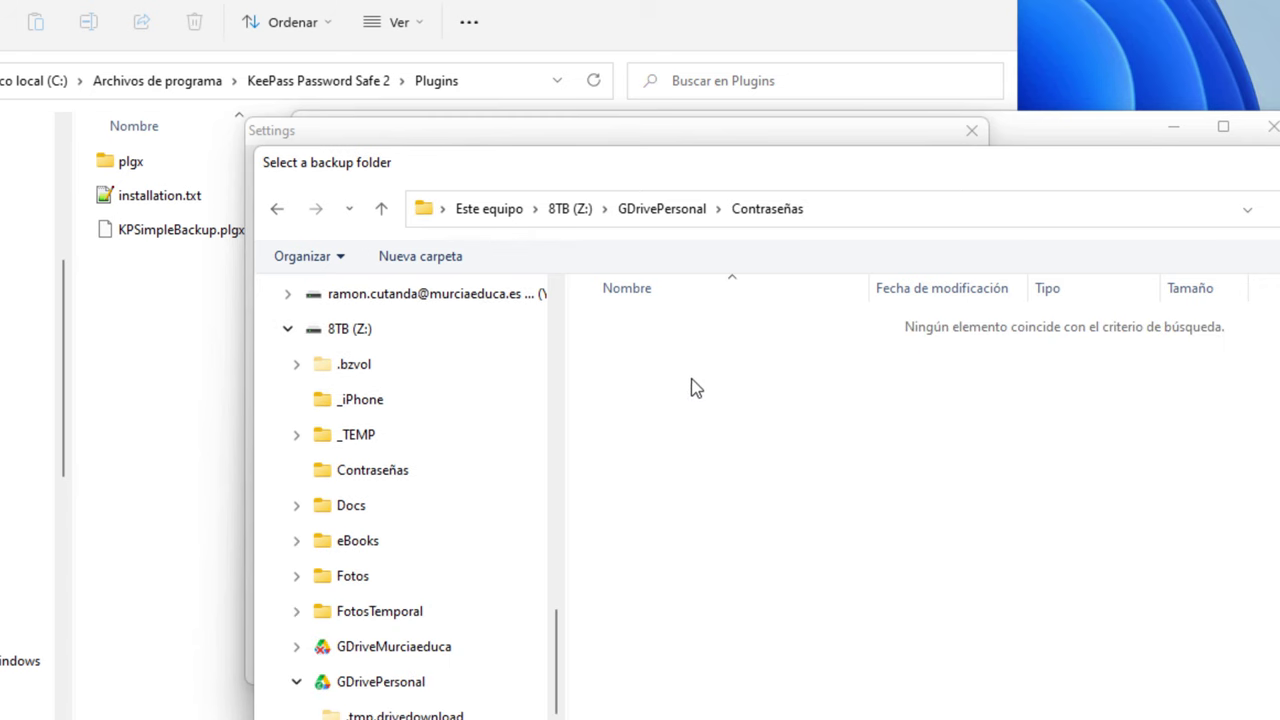
# Create a 'Copias de seguridad' folder there and select it as the backup folder
pyautogui.rightClick(629, 402)
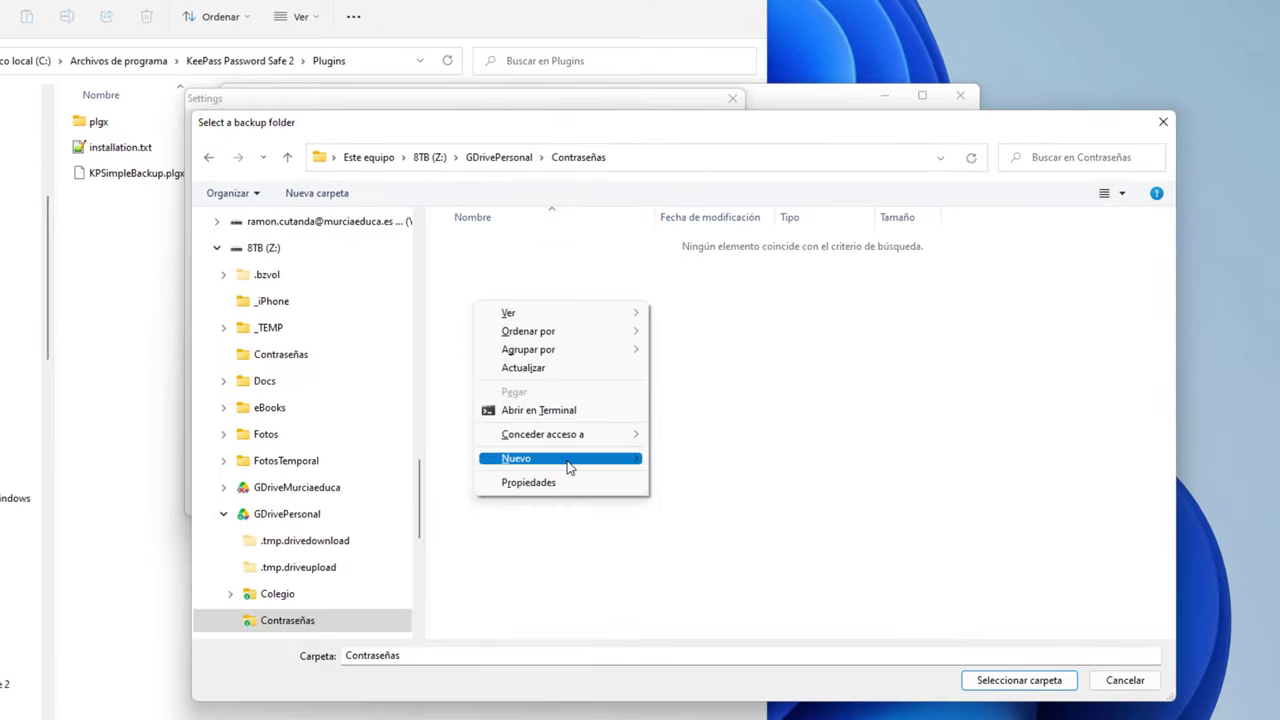
pyautogui.moveTo(569, 461)
pyautogui.click(729, 464)
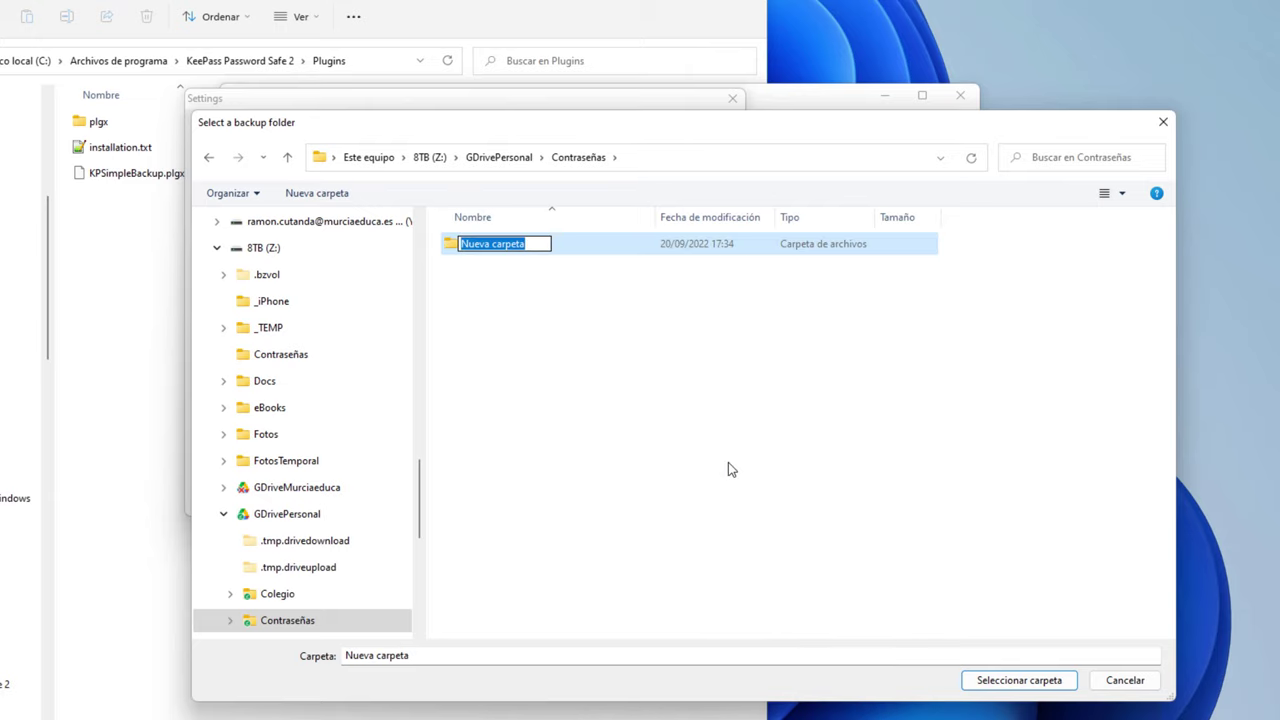
pyautogui.write('Copias de seguri')
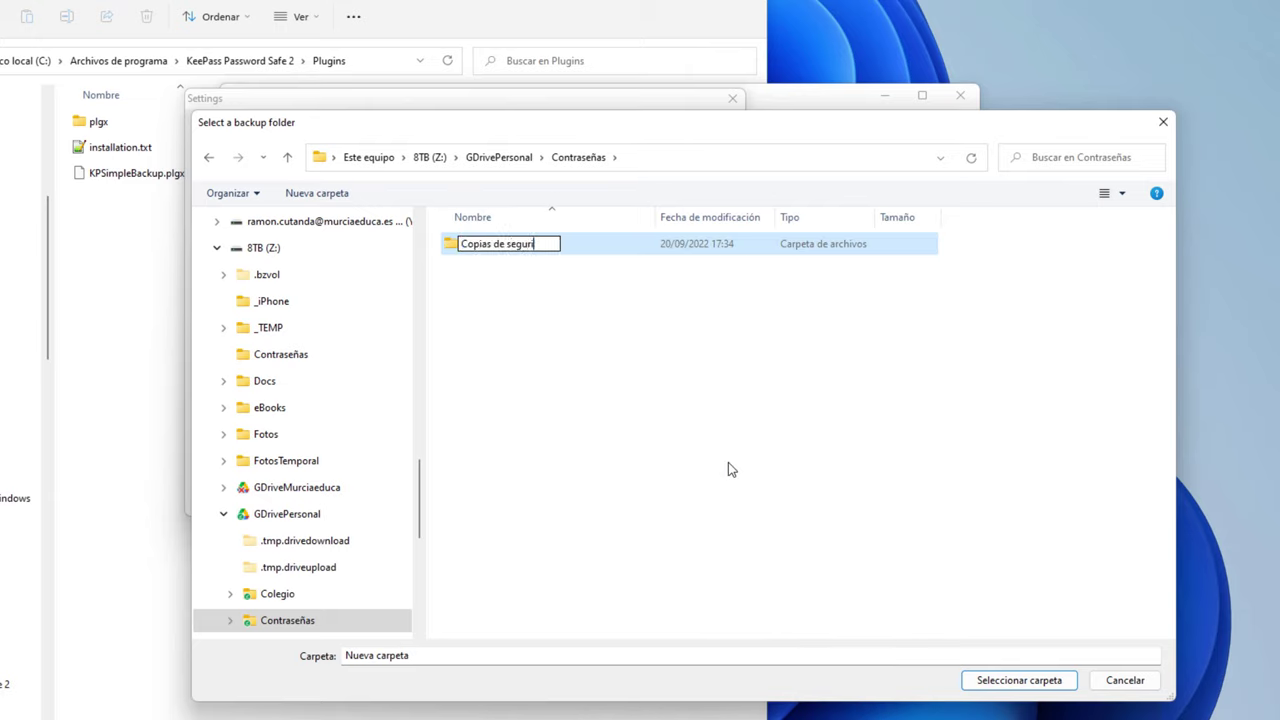
pyautogui.write('dad')
pyautogui.press('Return')
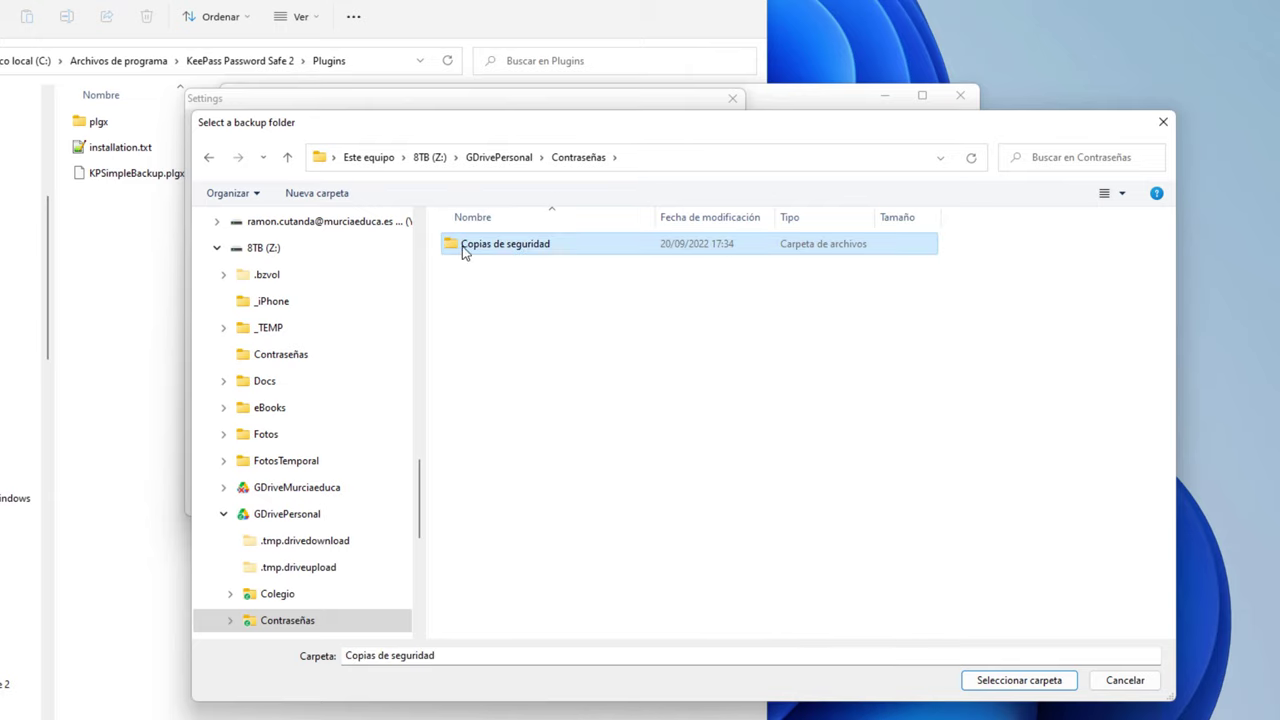
pyautogui.doubleClick(463, 247)
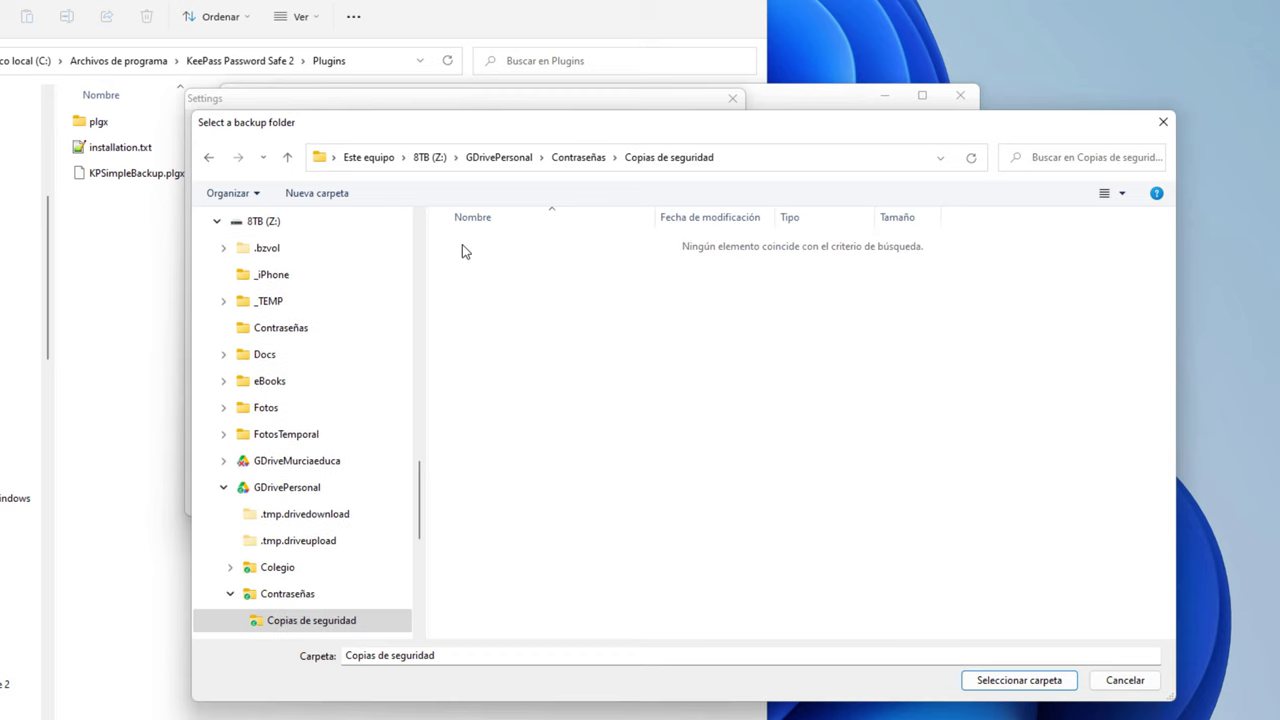
pyautogui.click(1019, 684)
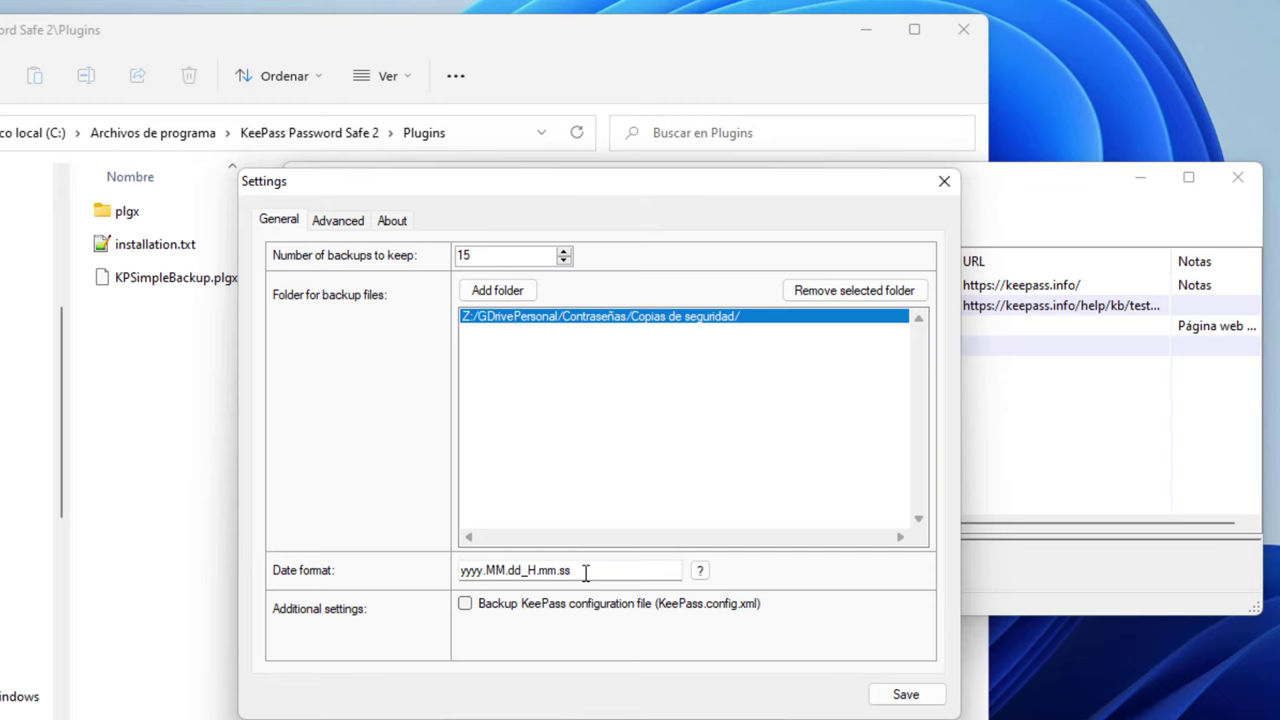
# Save the backup settings and open Copias de seguridad in Explorer beside KeePass
pyautogui.click(905, 700)
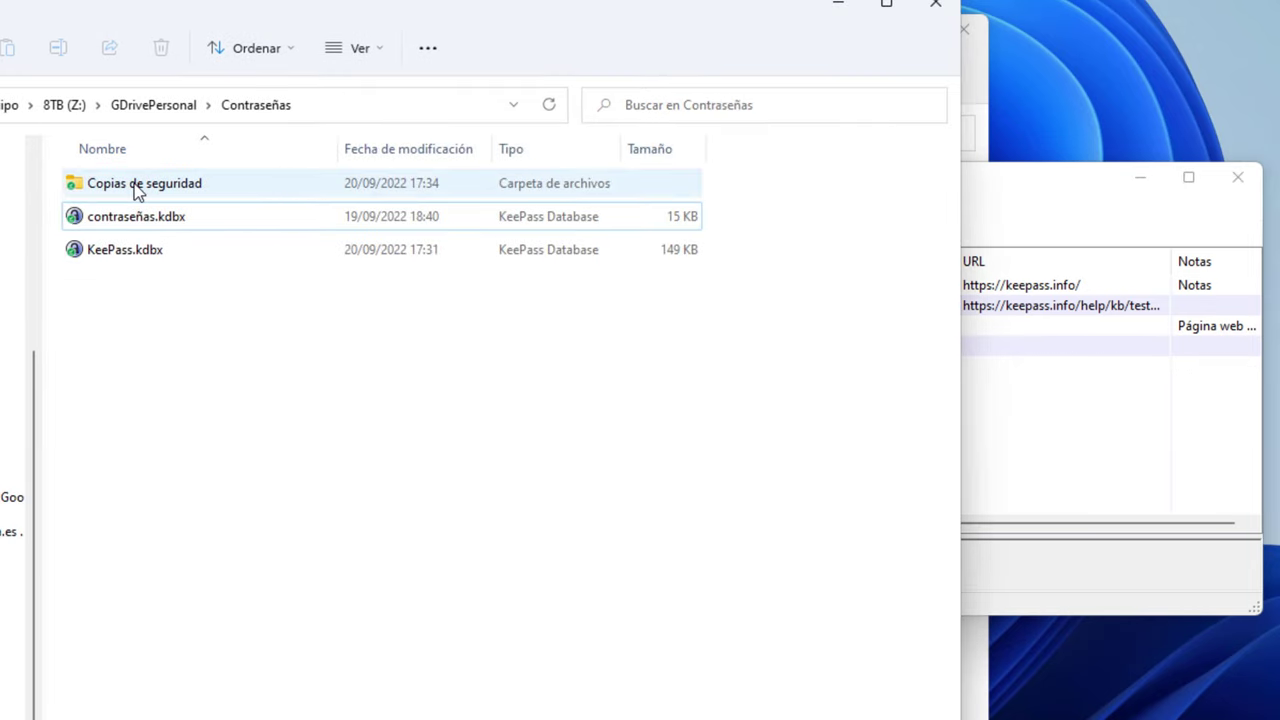
pyautogui.doubleClick(137, 192)
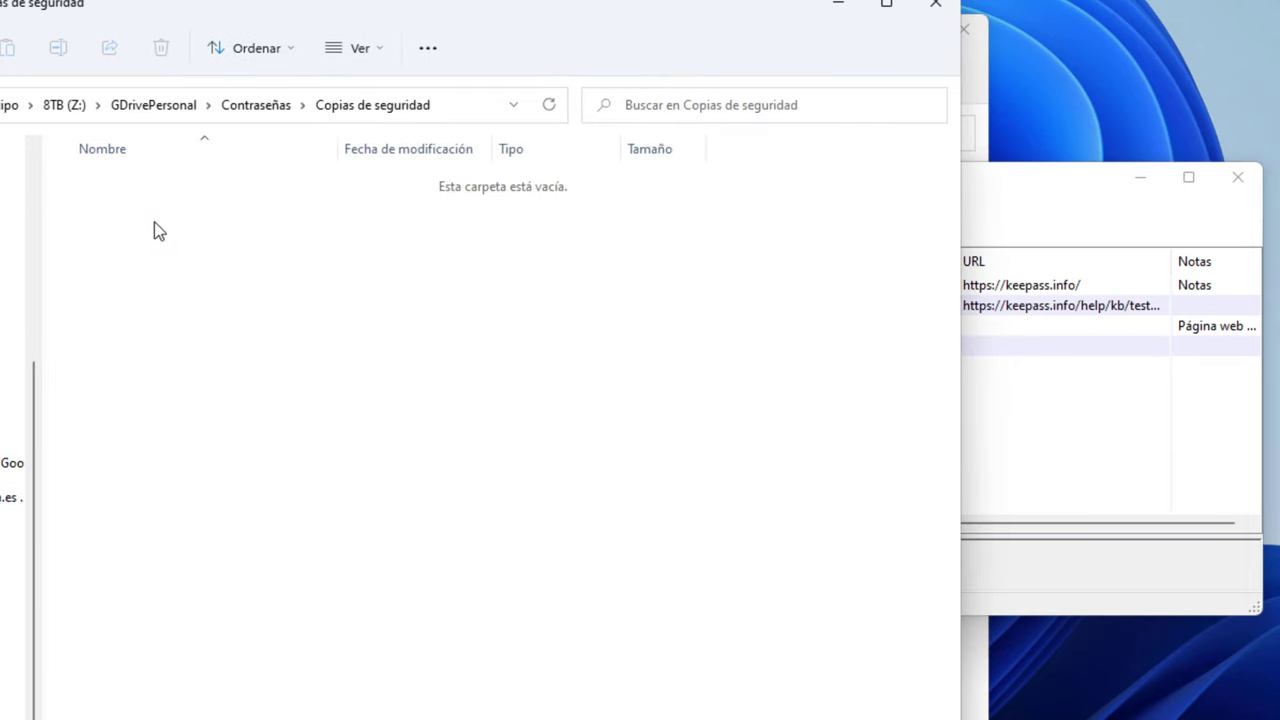
pyautogui.moveTo(74, 6); pyautogui.dragTo(557, 503)
pyautogui.moveTo(545, 180); pyautogui.dragTo(490, 2)
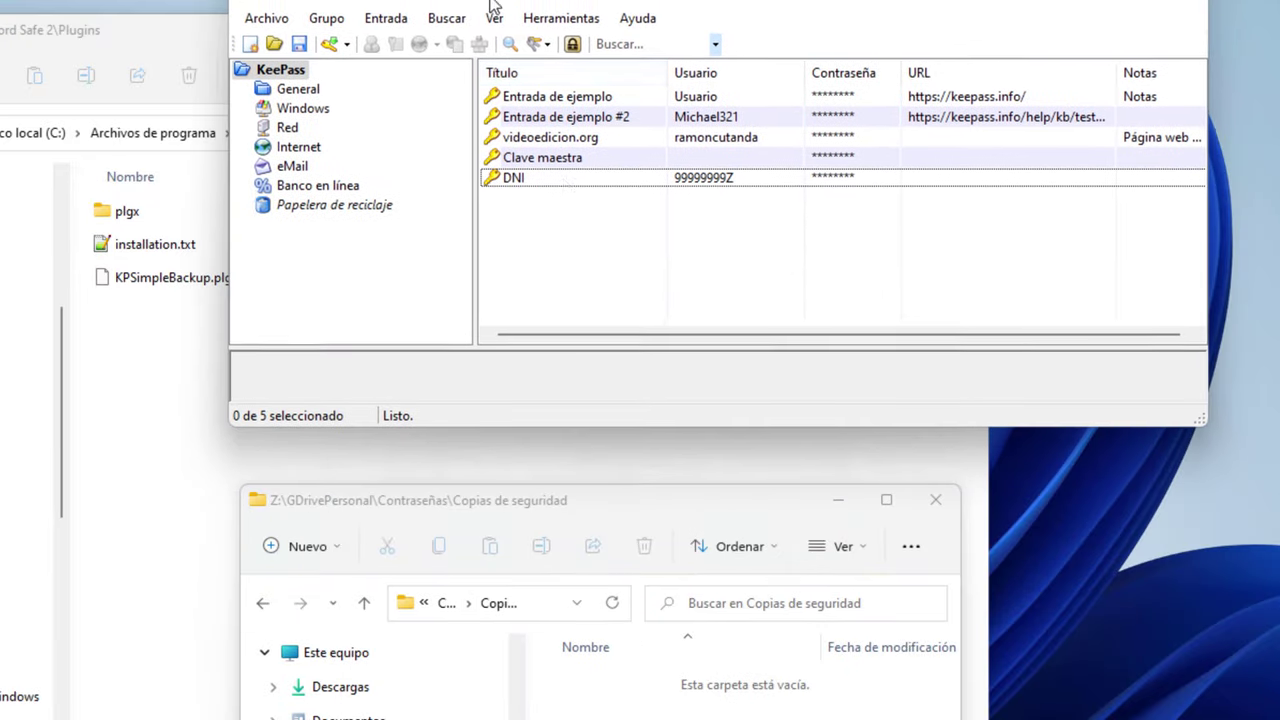
# Add a test entry with a title and notes, then save the database
pyautogui.rightClick(564, 253)
pyautogui.click(683, 395)
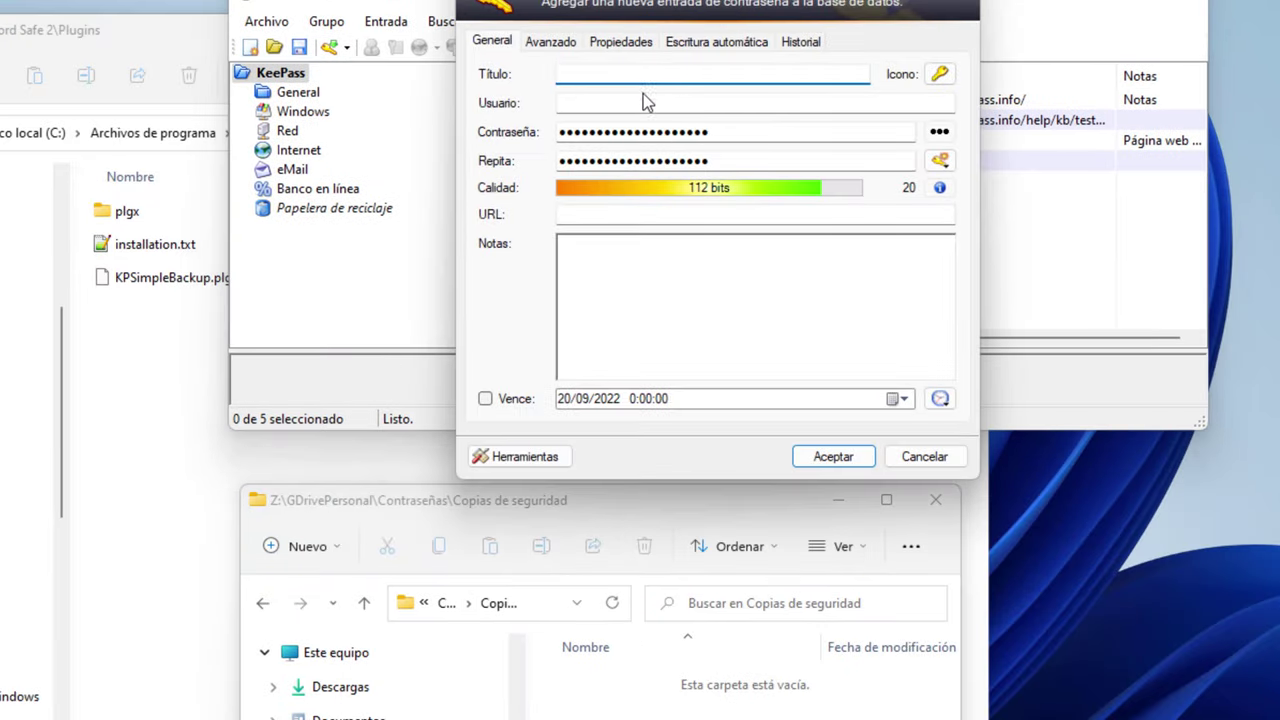
pyautogui.write('twatqwygWE hw')
pyautogui.click(678, 296)
pyautogui.write('weshwrhwhW')
pyautogui.click(830, 458)
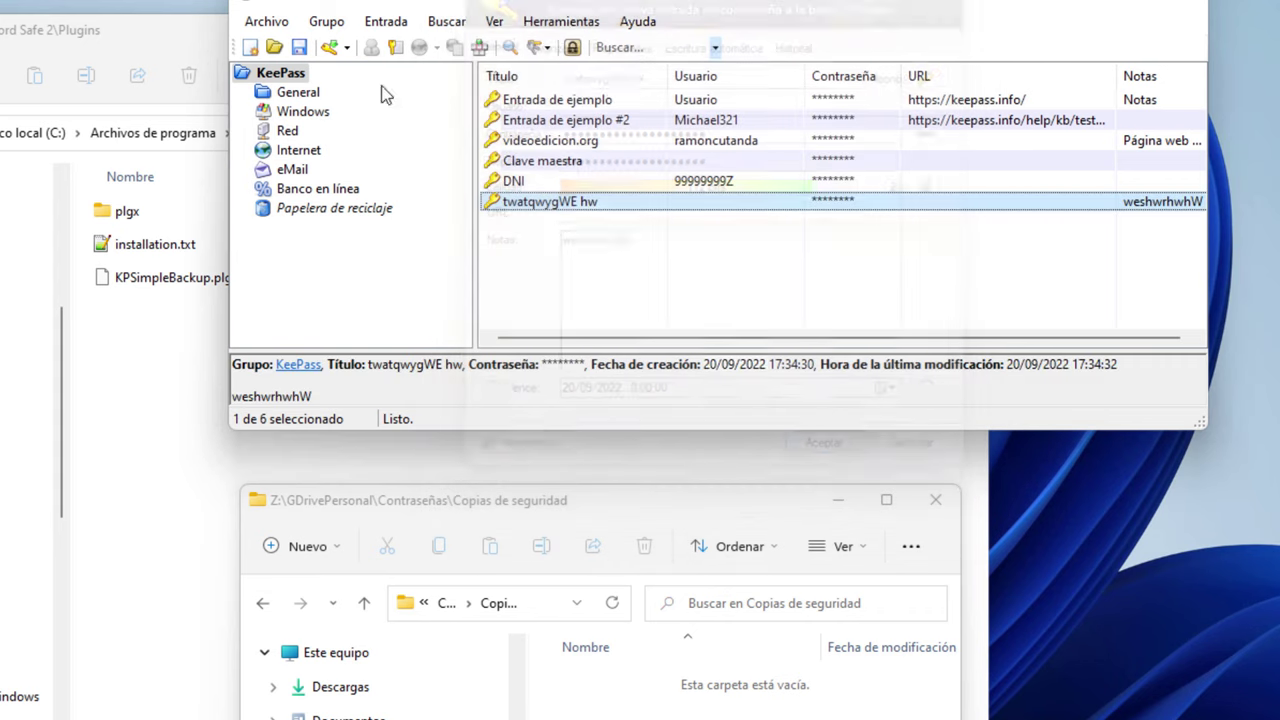
pyautogui.click(300, 47)
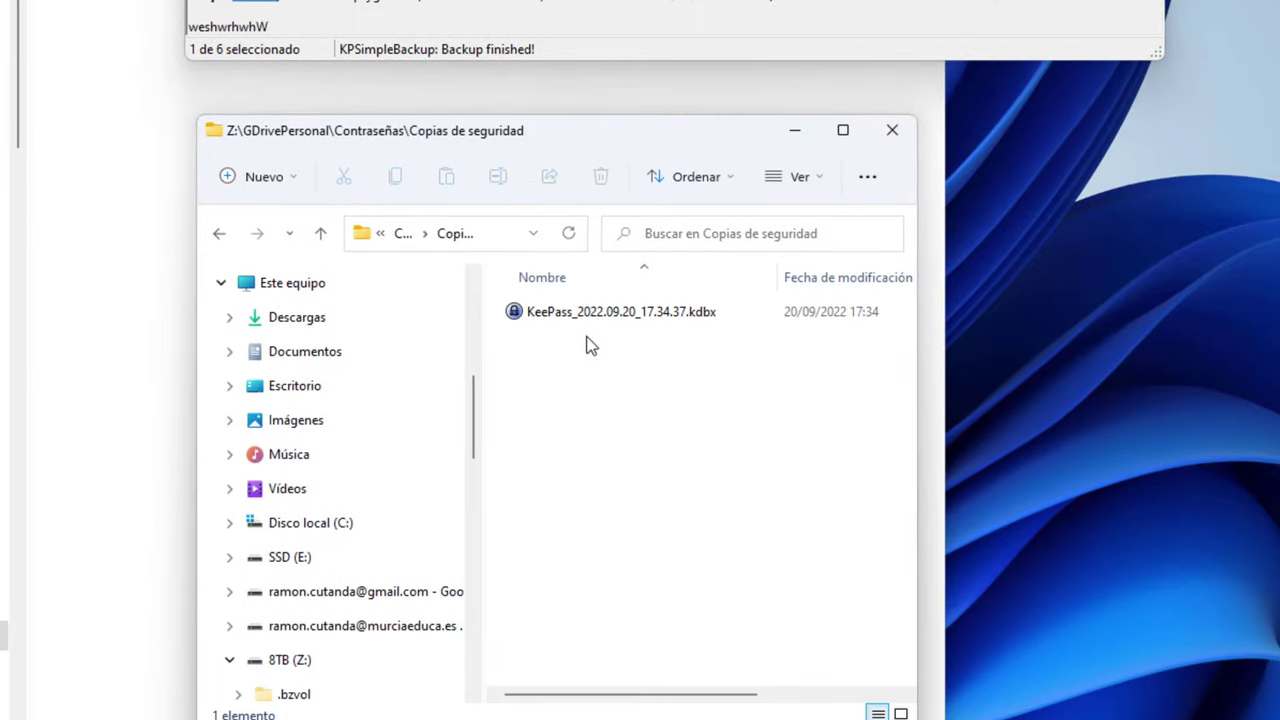
# Inspect the new backup KeePass_2022.09.20_17.34.37.kdbx and compare it with contraseñas.kdbx
pyautogui.click(551, 320)
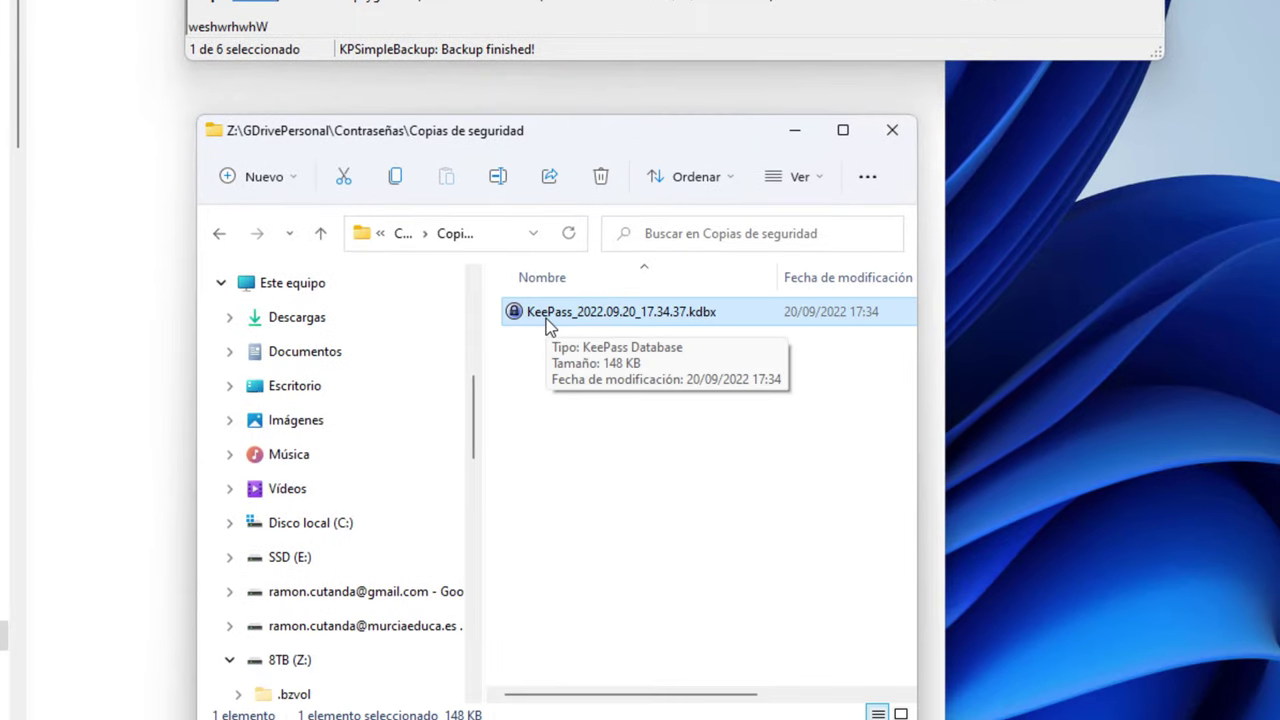
pyautogui.click(403, 233)
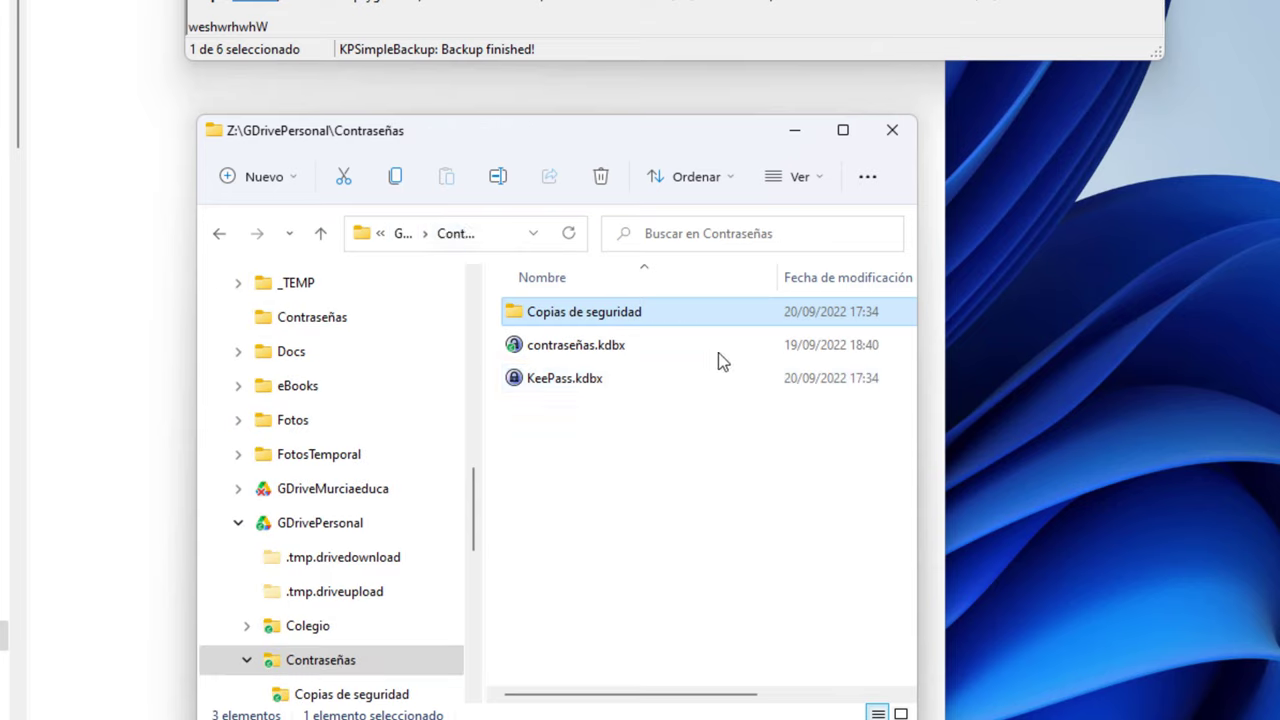
pyautogui.click(589, 347)
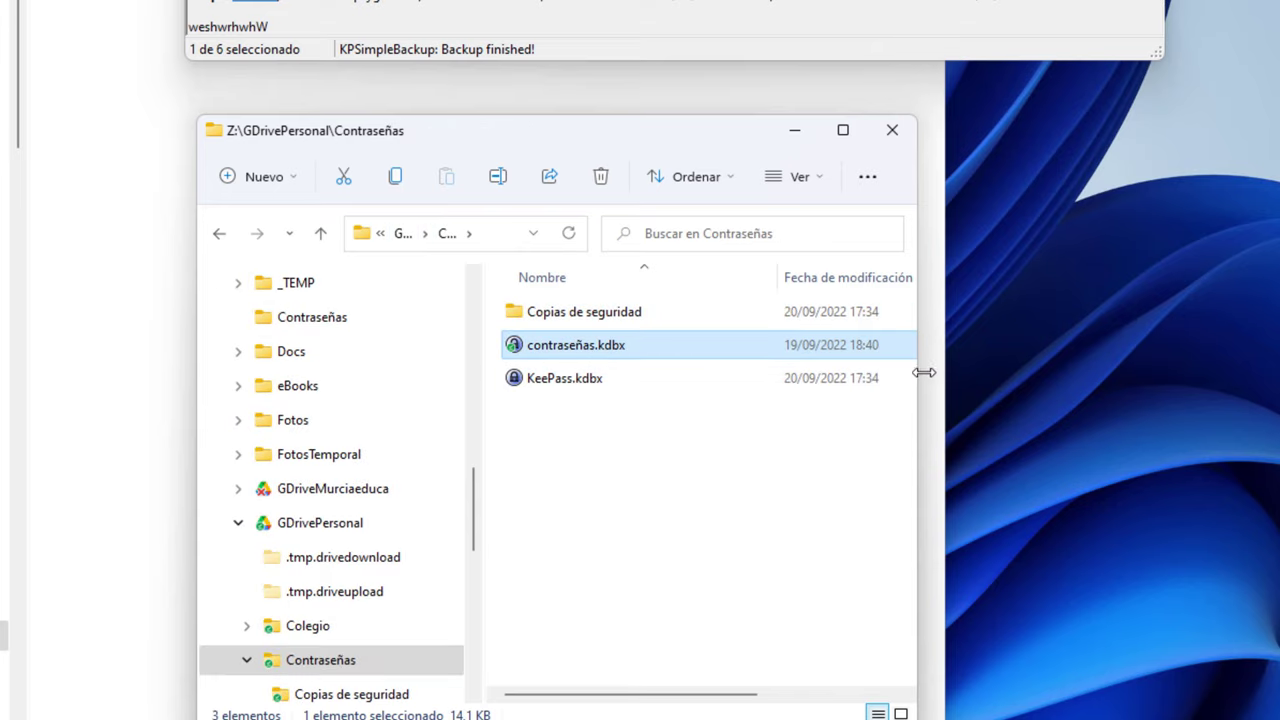
pyautogui.moveTo(918, 369); pyautogui.dragTo(1138, 368)
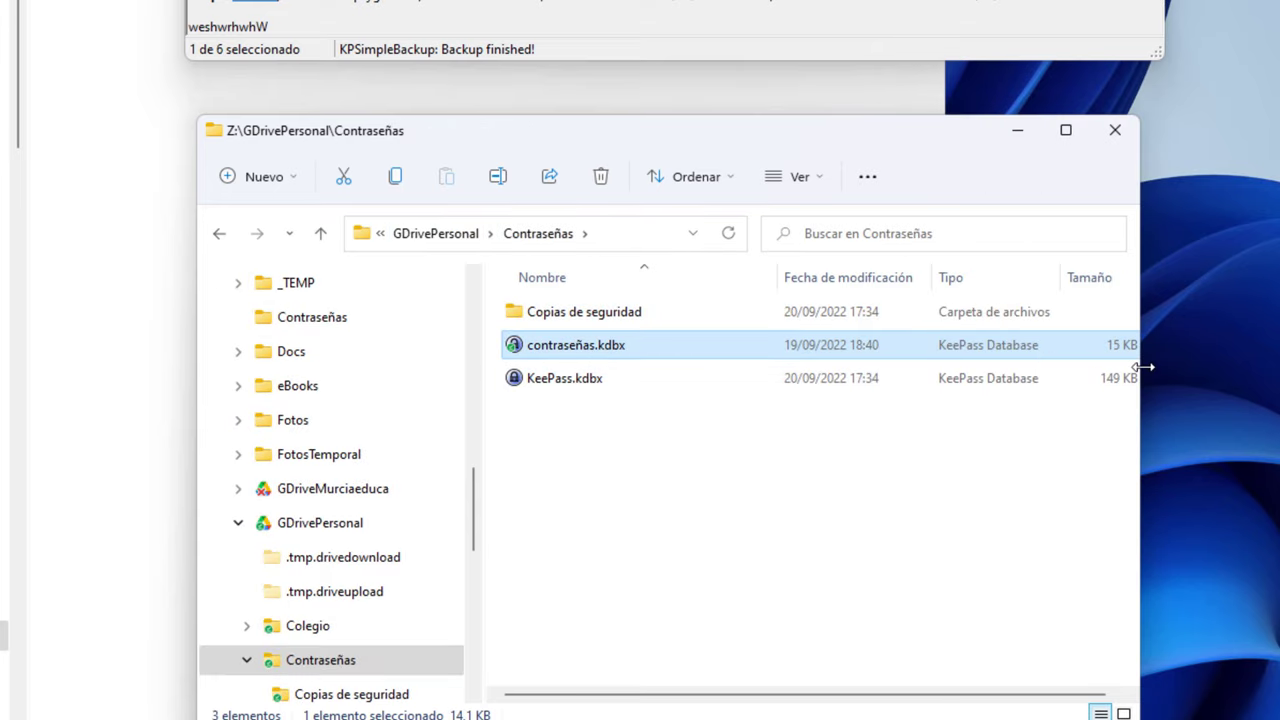
pyautogui.doubleClick(586, 313)
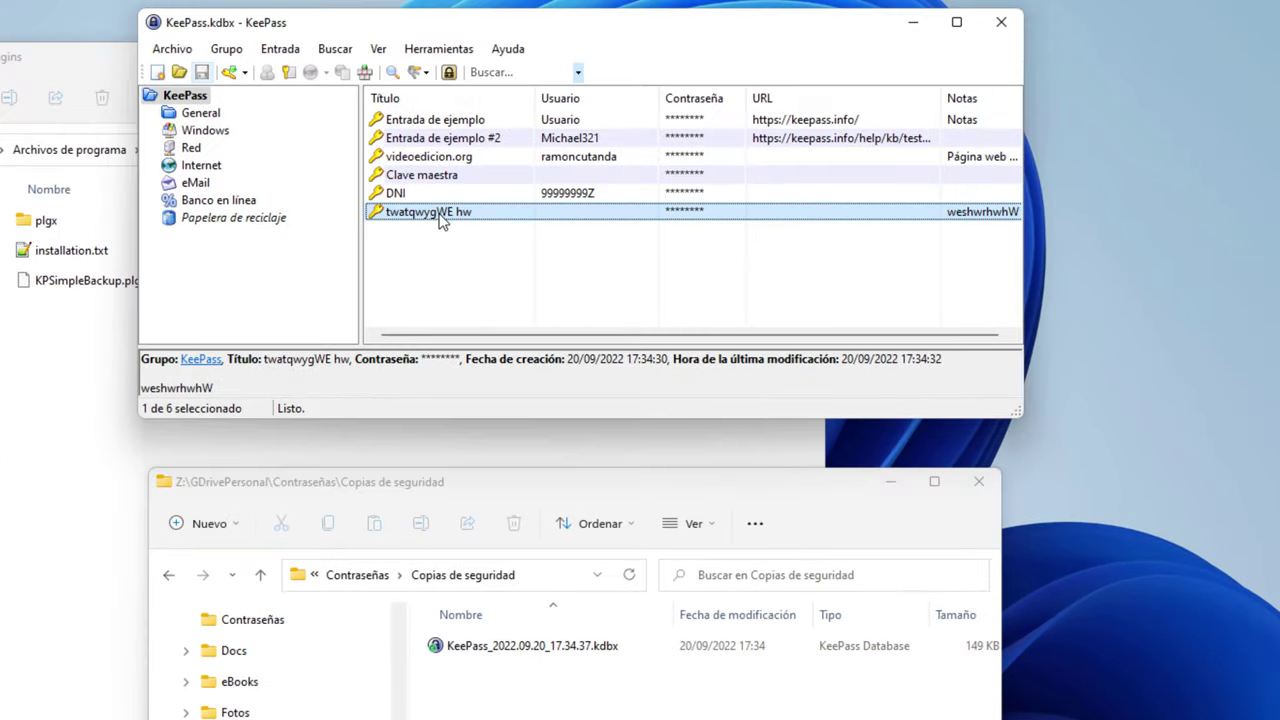
# Edit the test entry's notes and save the database again
pyautogui.doubleClick(437, 211)
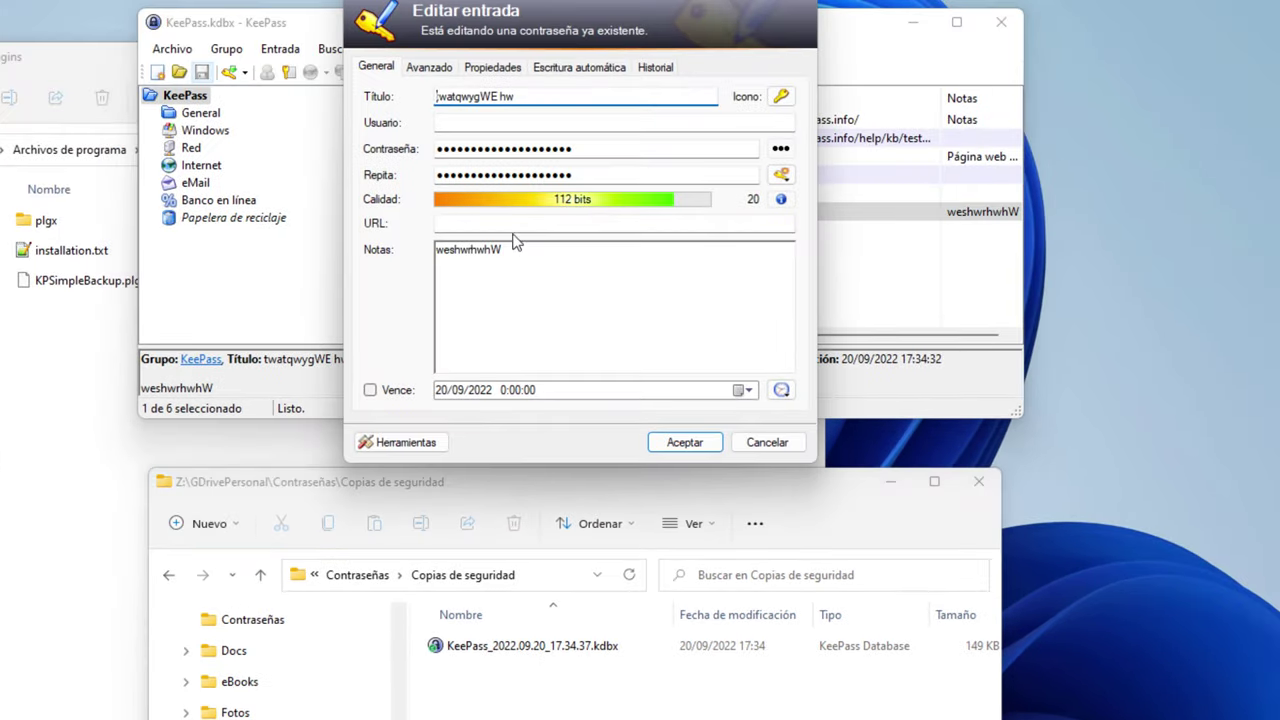
pyautogui.click(608, 257)
pyautogui.click(680, 448)
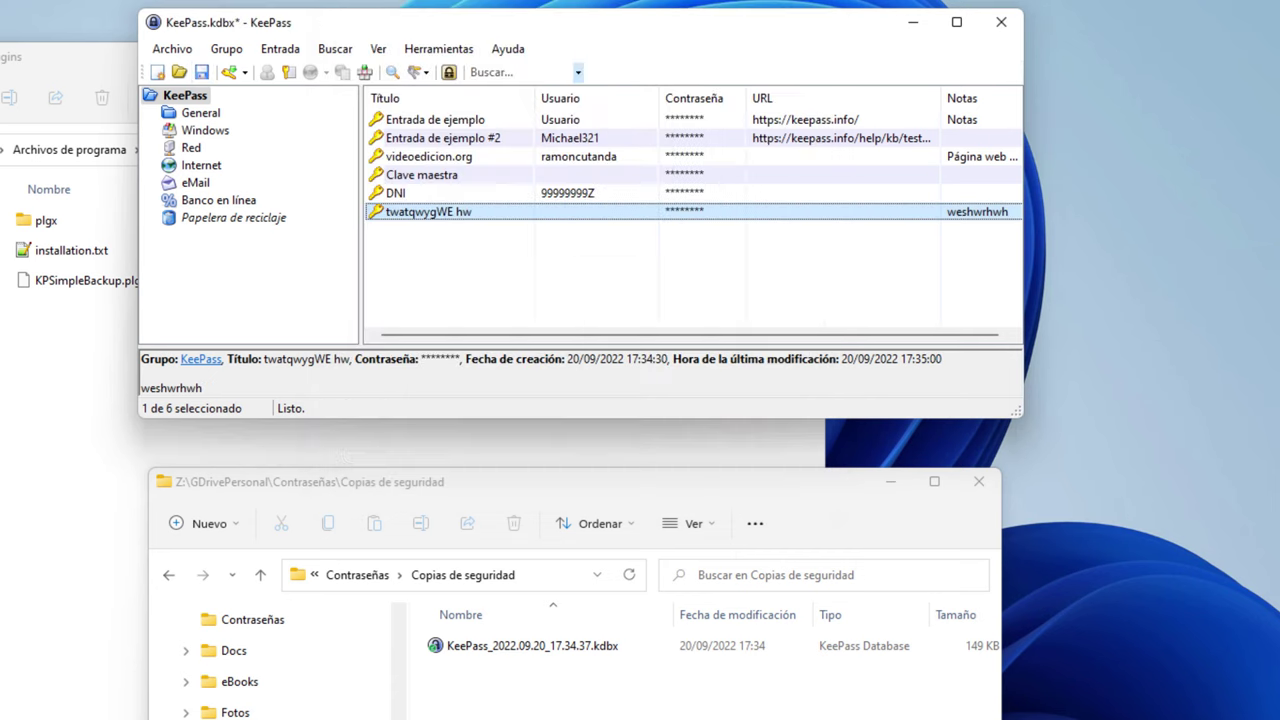
pyautogui.click(201, 72)
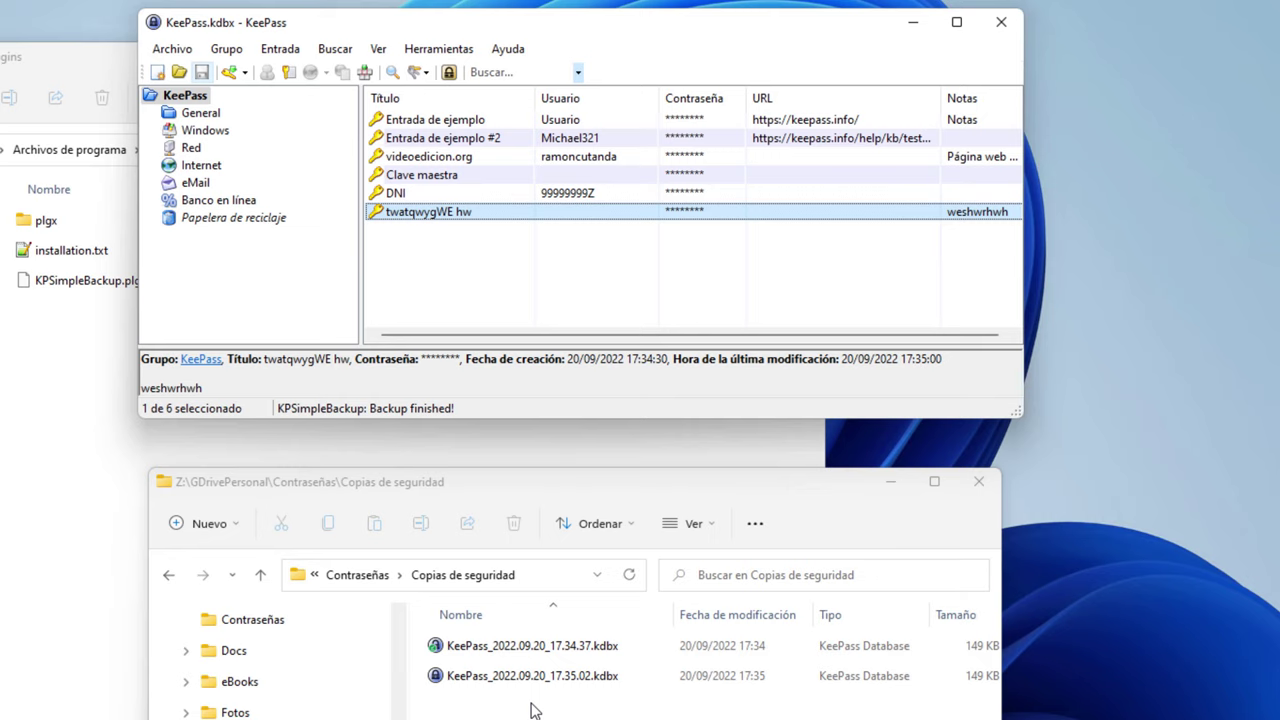
# Review KPSimpleBackup's general and Advanced settings, save them, and return to Contraseñas
pyautogui.click(433, 49)
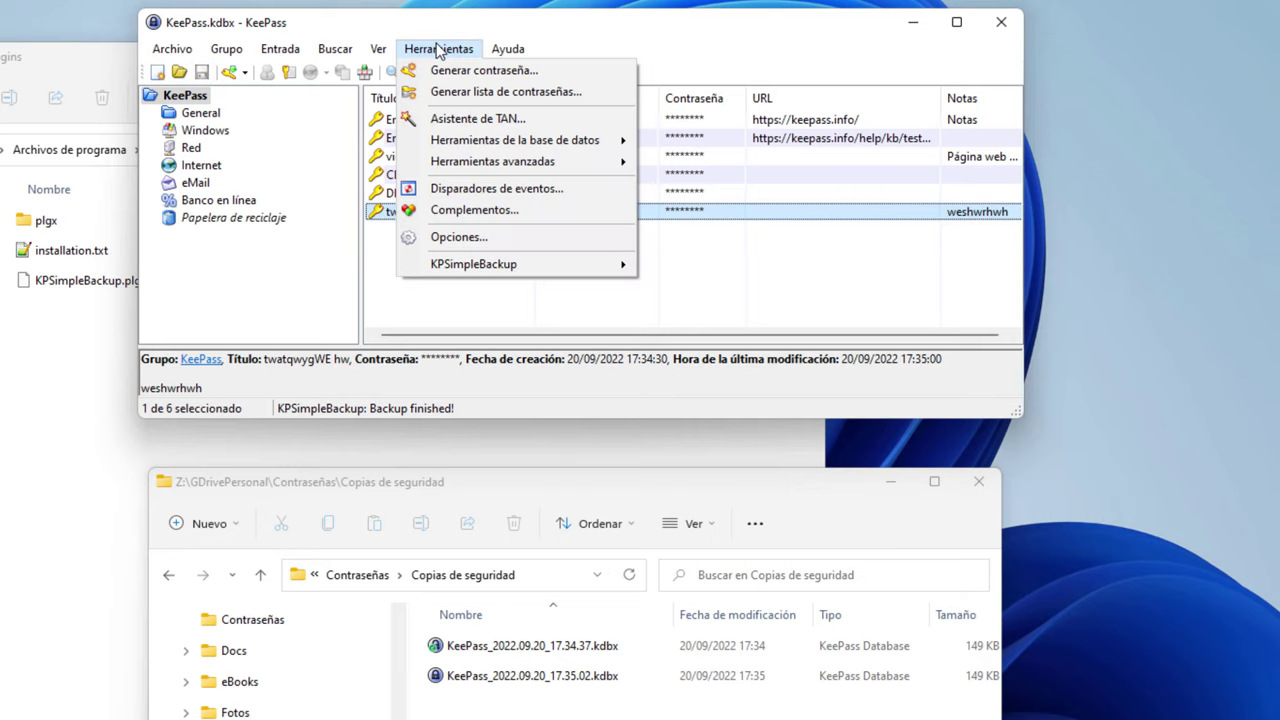
pyautogui.moveTo(540, 269)
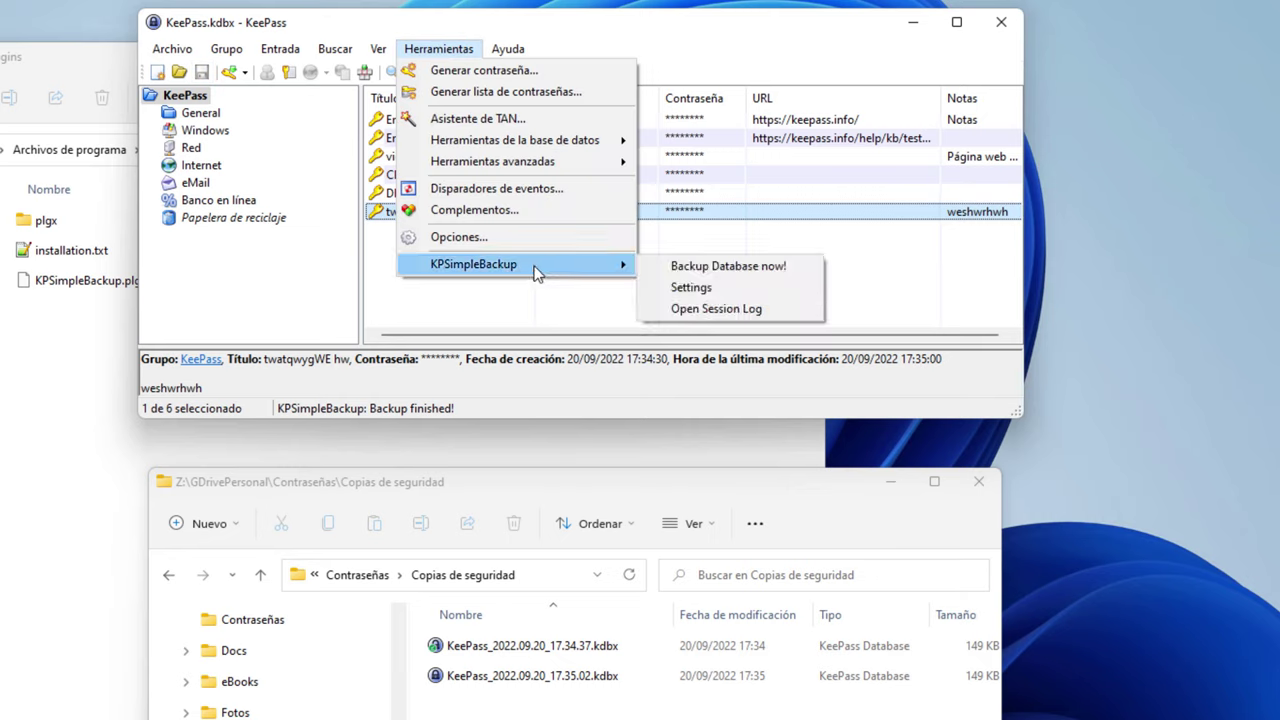
pyautogui.click(748, 285)
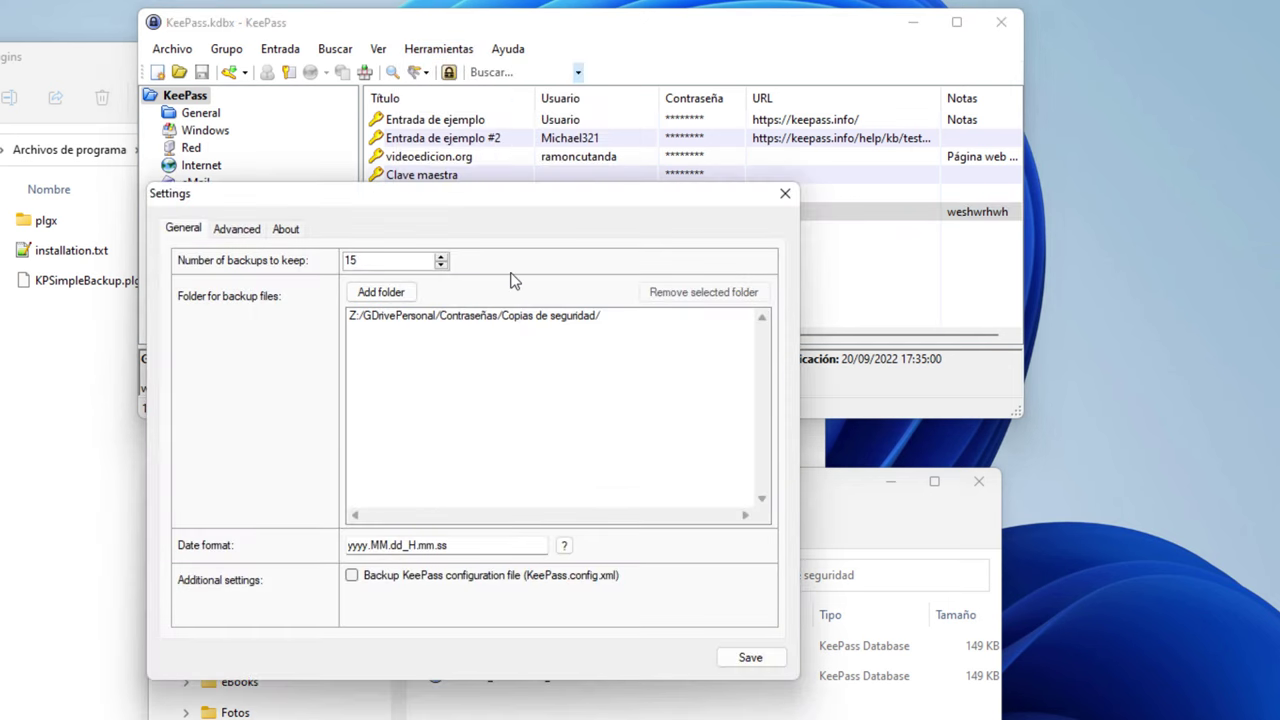
pyautogui.click(236, 232)
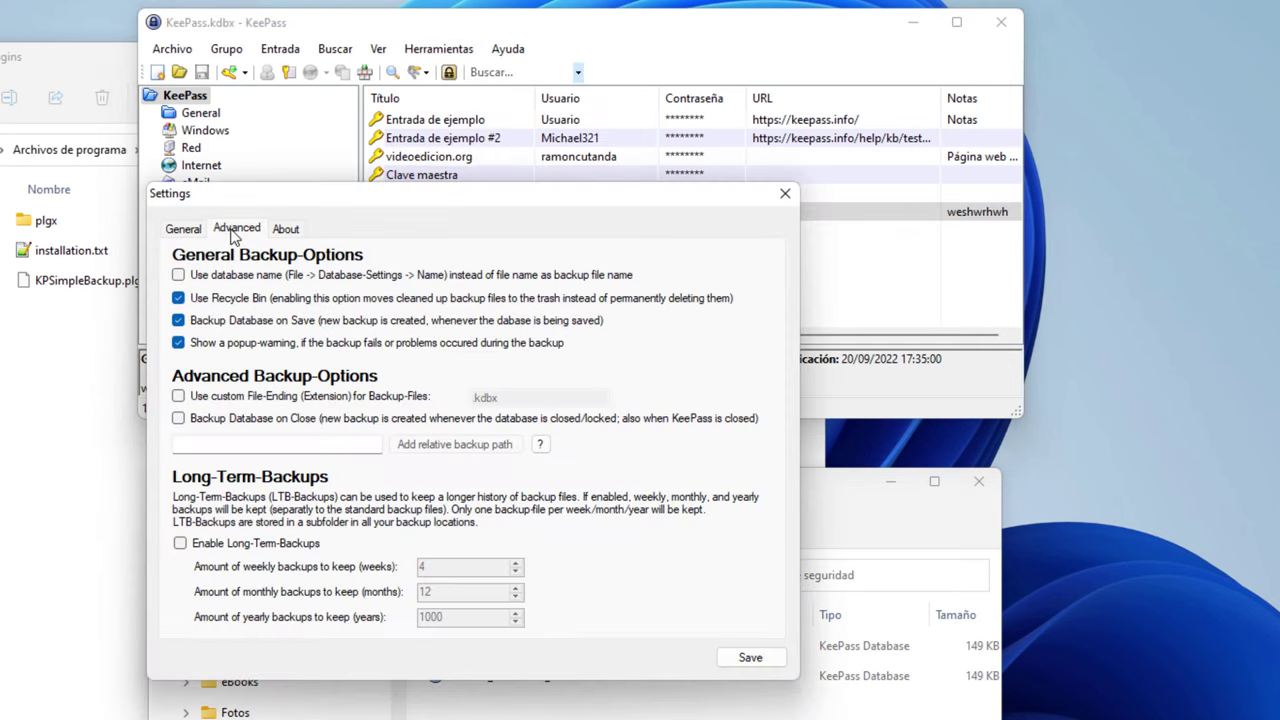
pyautogui.click(165, 232)
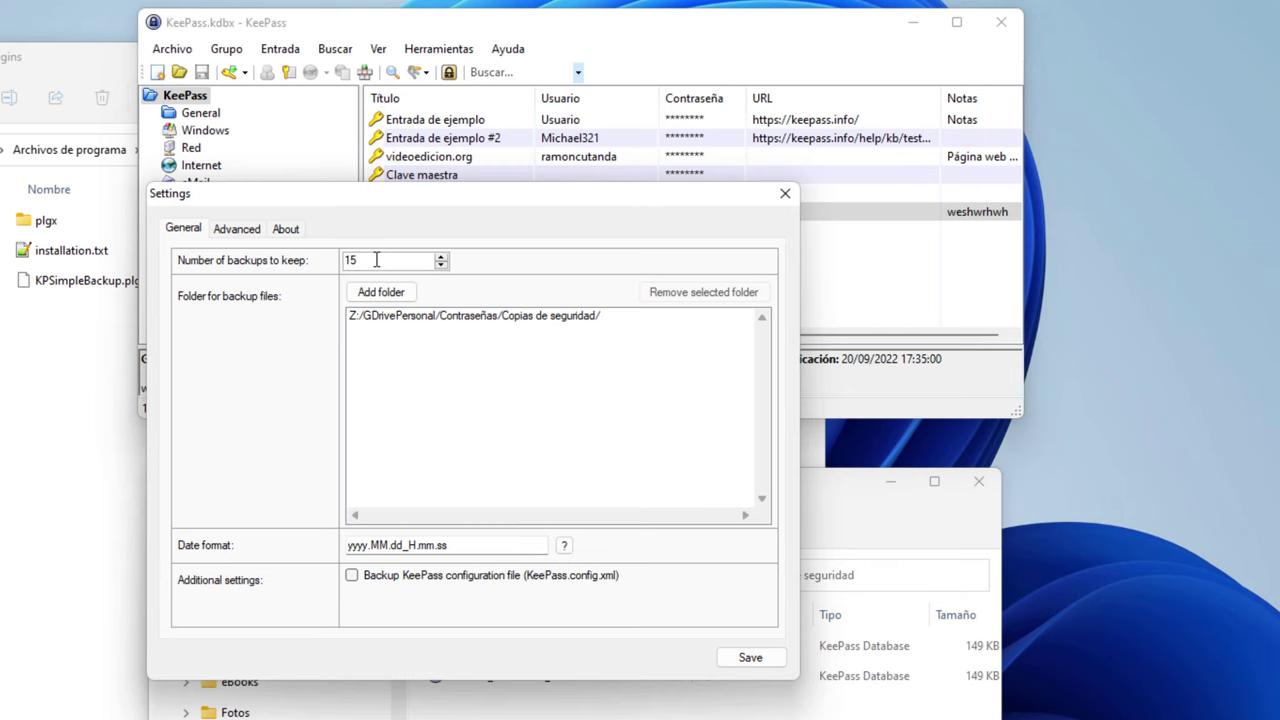
pyautogui.click(740, 658)
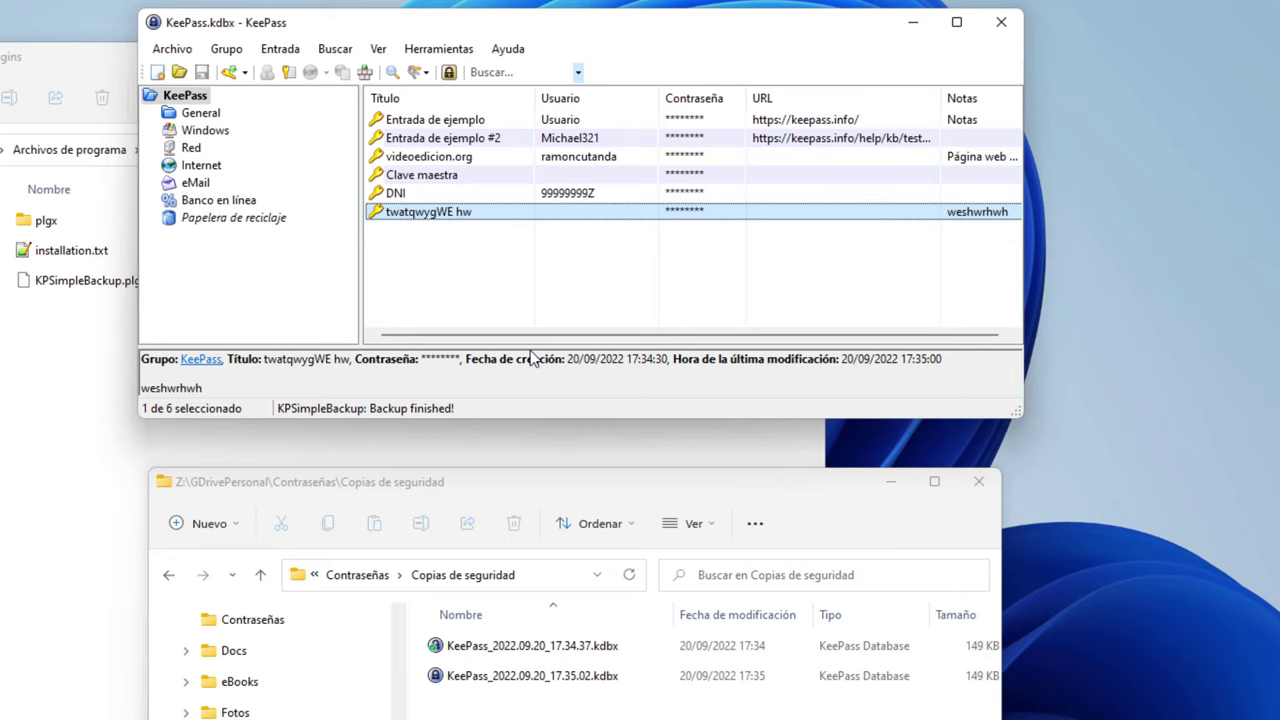
pyautogui.click(357, 575)
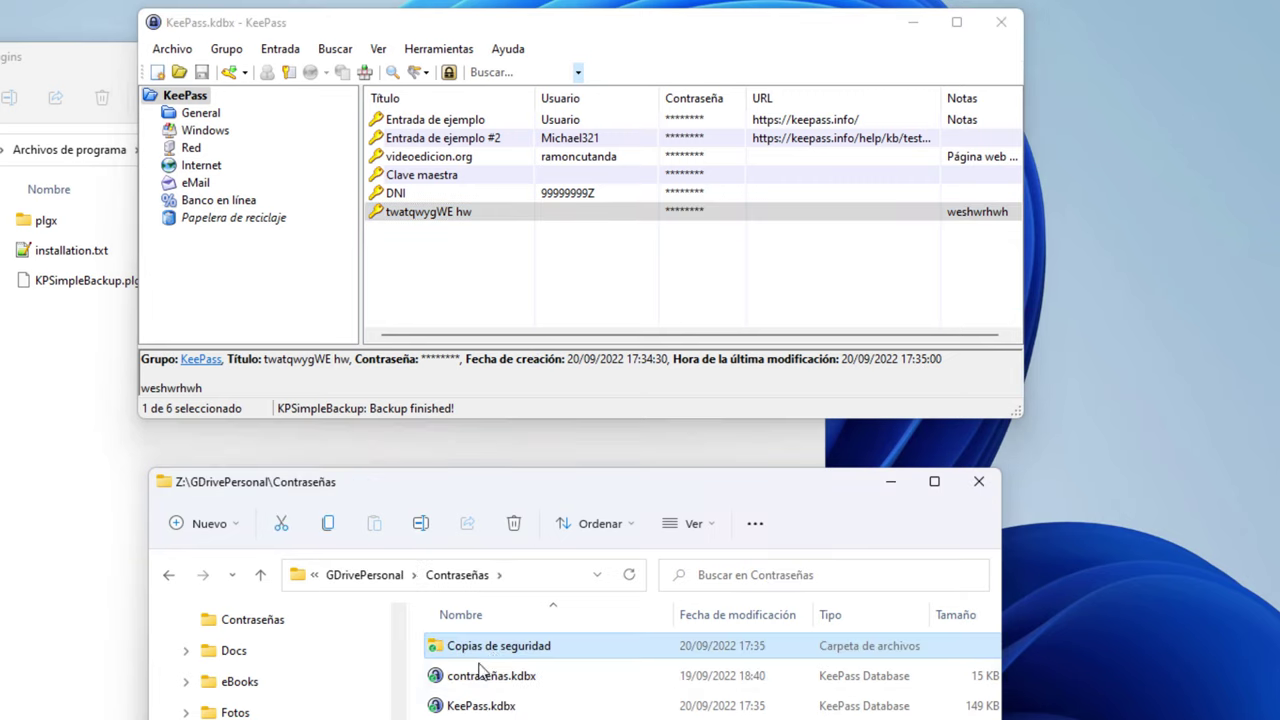